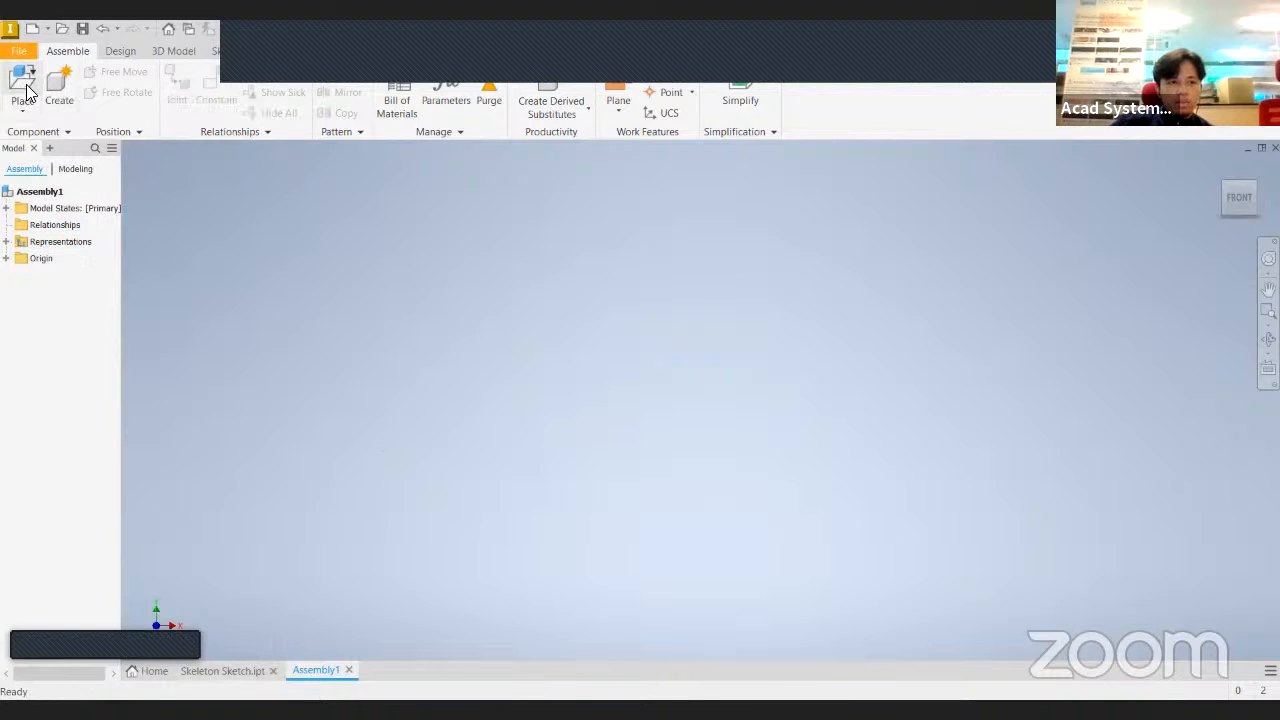
# Place the Skeleton Sketch part from the Custom Frame Structure folder into the assembly once.
pyautogui.click(488, 126)
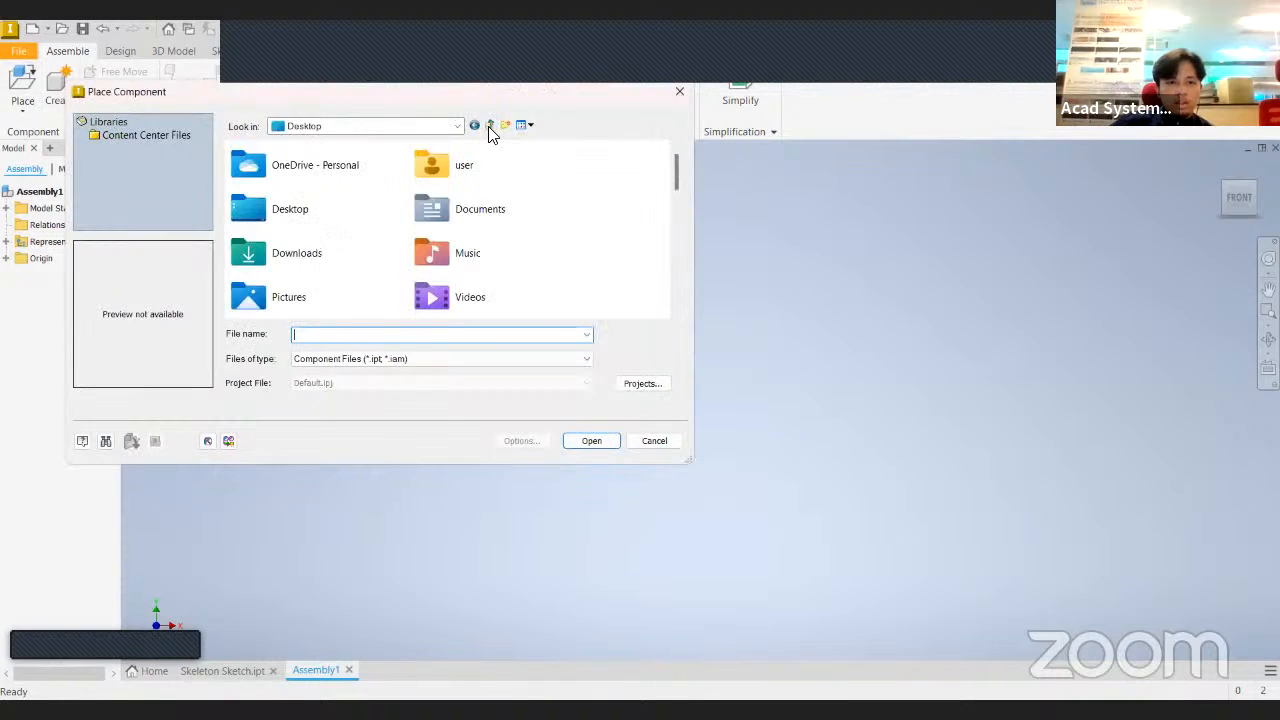
pyautogui.scroll(-2, 440, 185)
pyautogui.scroll(-5, 430, 185)
pyautogui.scroll(4, 420, 186)
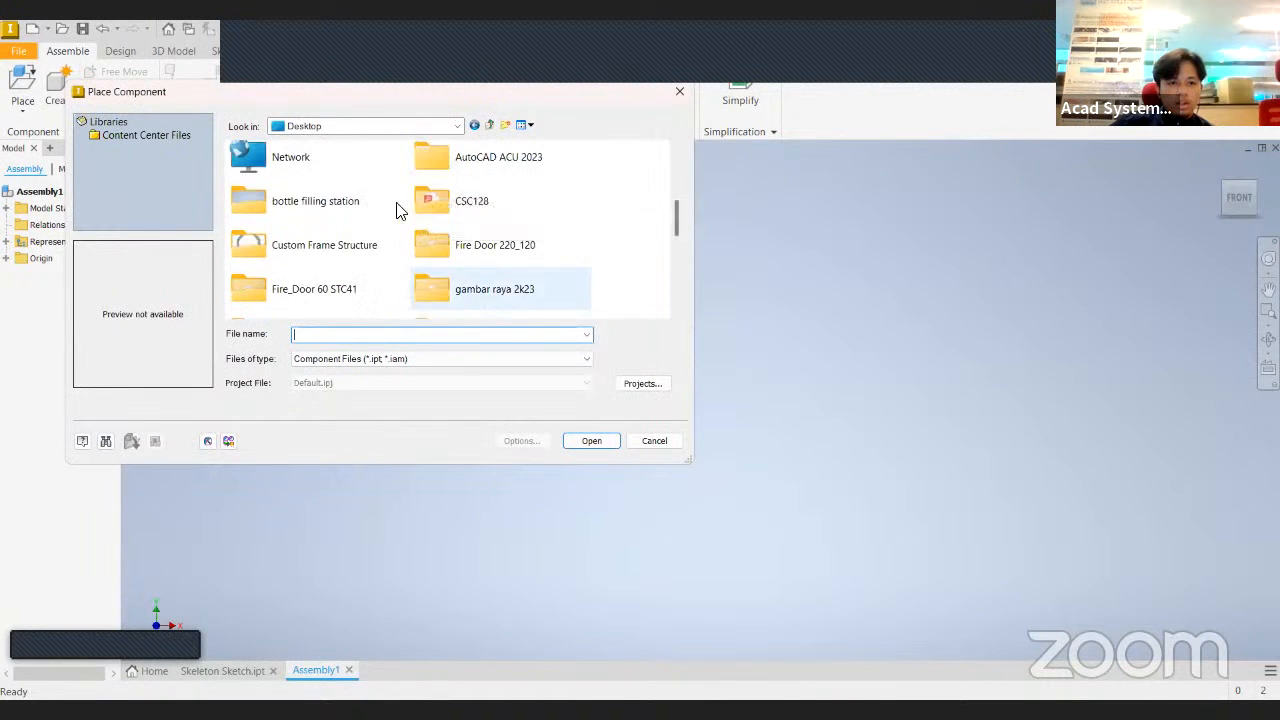
pyautogui.doubleClick(360, 240)
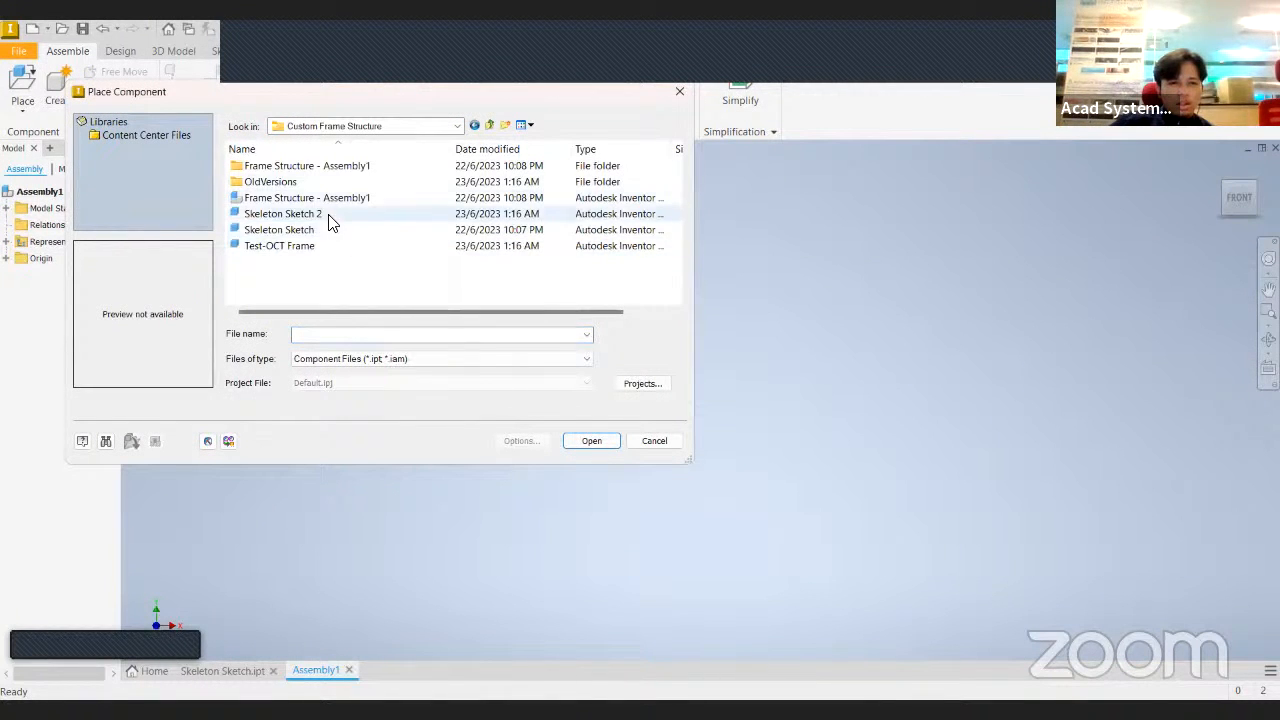
pyautogui.click(300, 230)
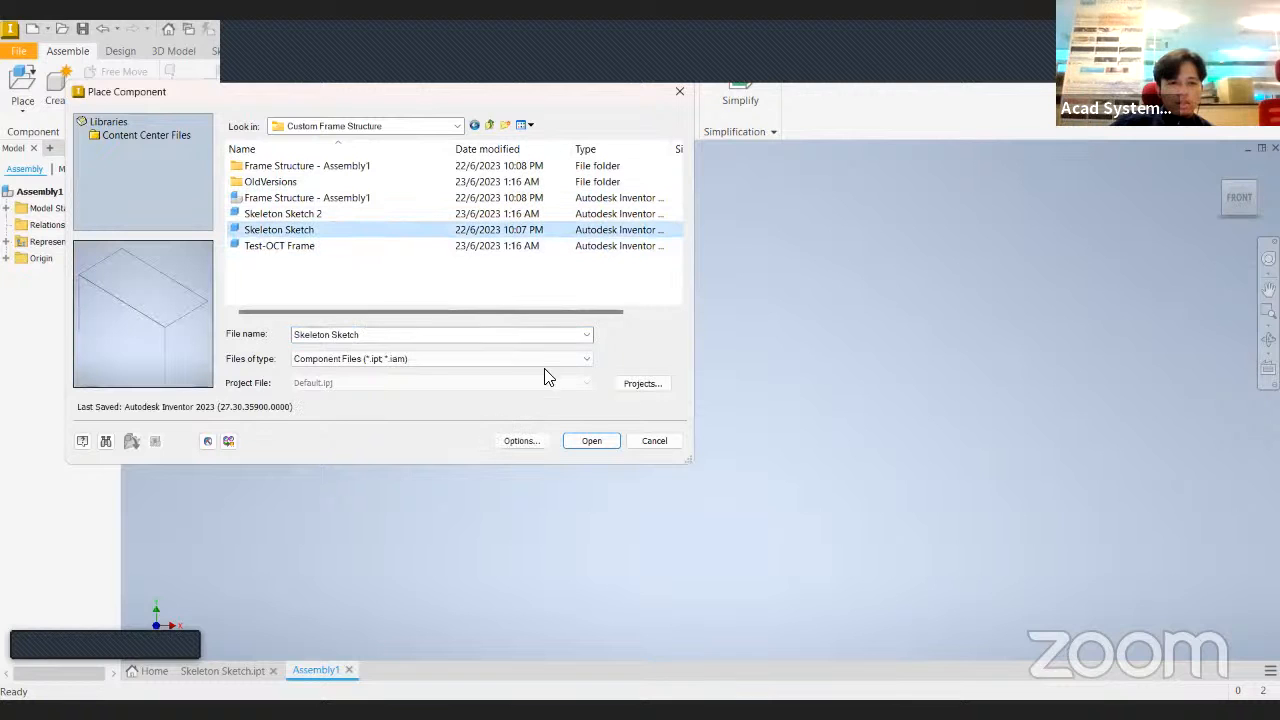
pyautogui.click(583, 443)
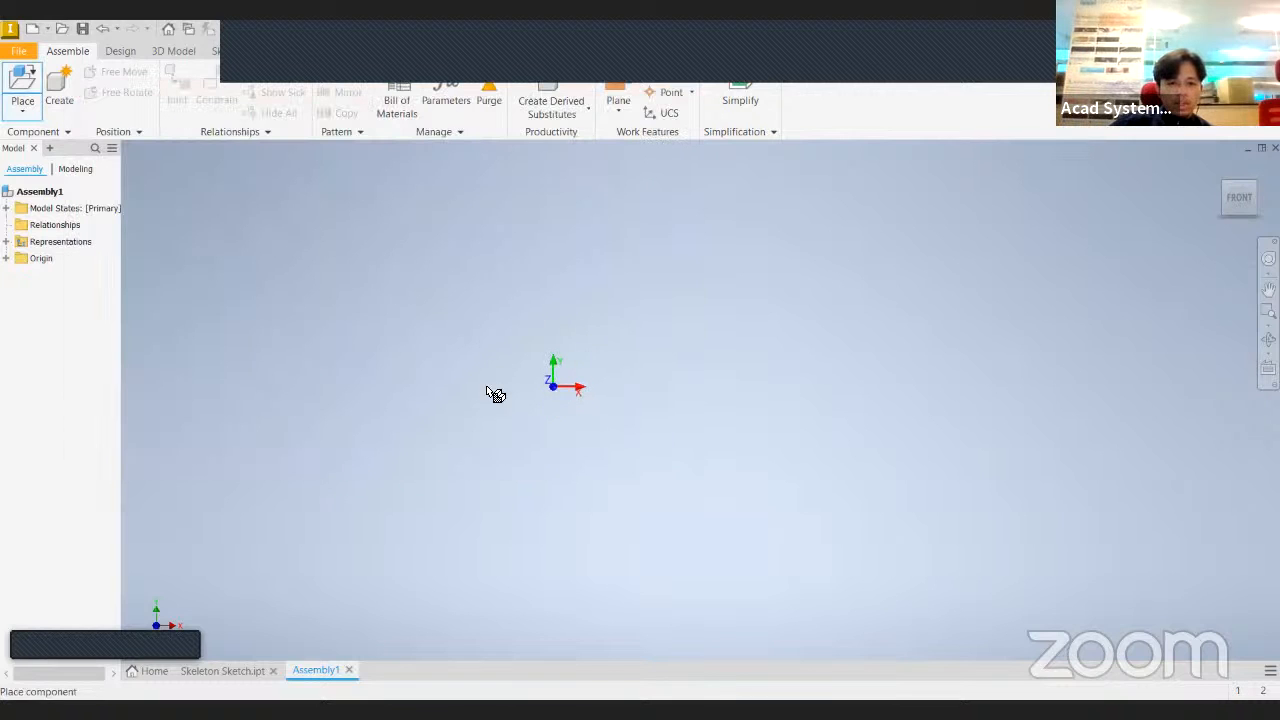
pyautogui.press('Escape')
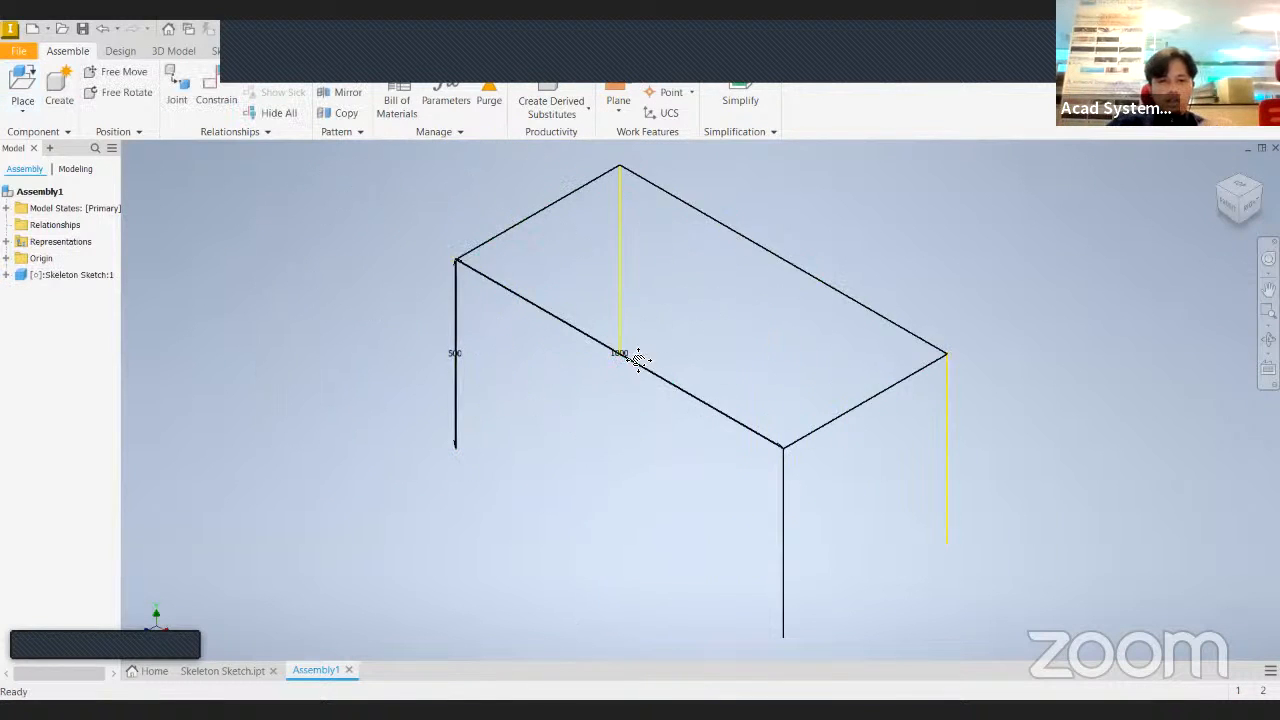
# Start inserting frame members and save the assembly as "frame structure 1 - Assembly1" in the Custom Frame Structure folder.
pyautogui.moveTo(637, 355); pyautogui.dragTo(481, 425, button='middle')
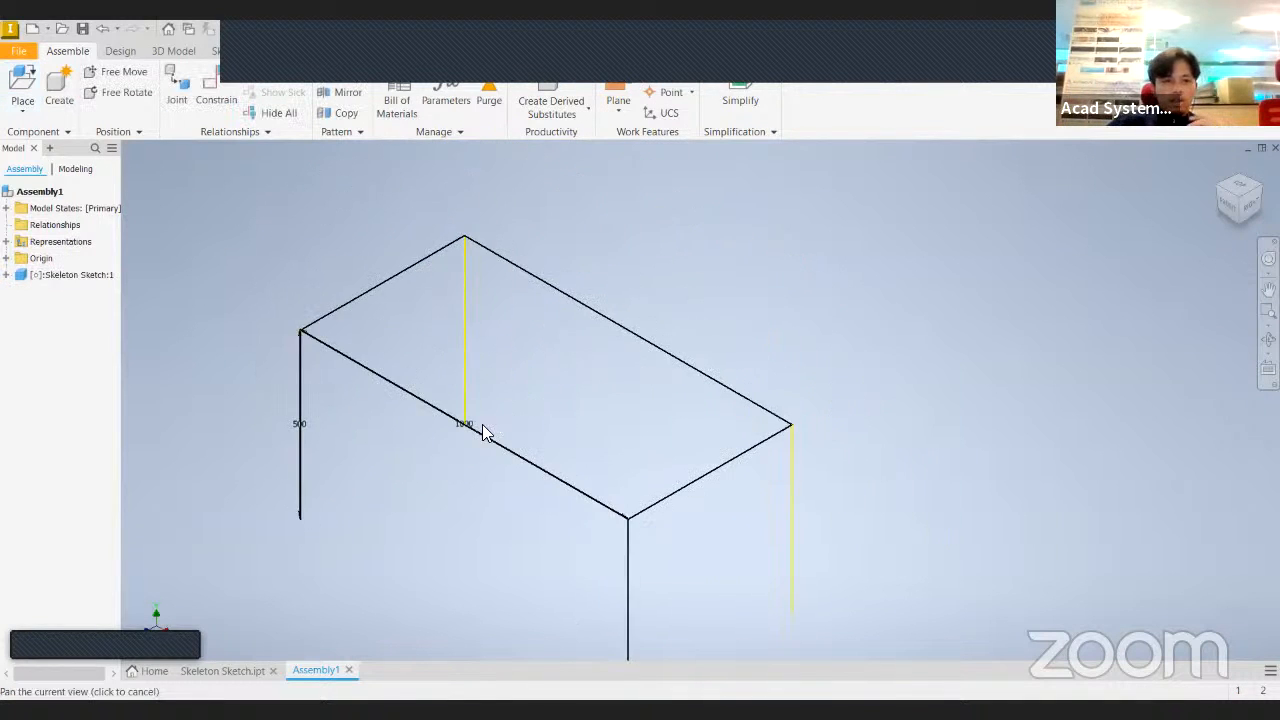
pyautogui.click(120, 51)
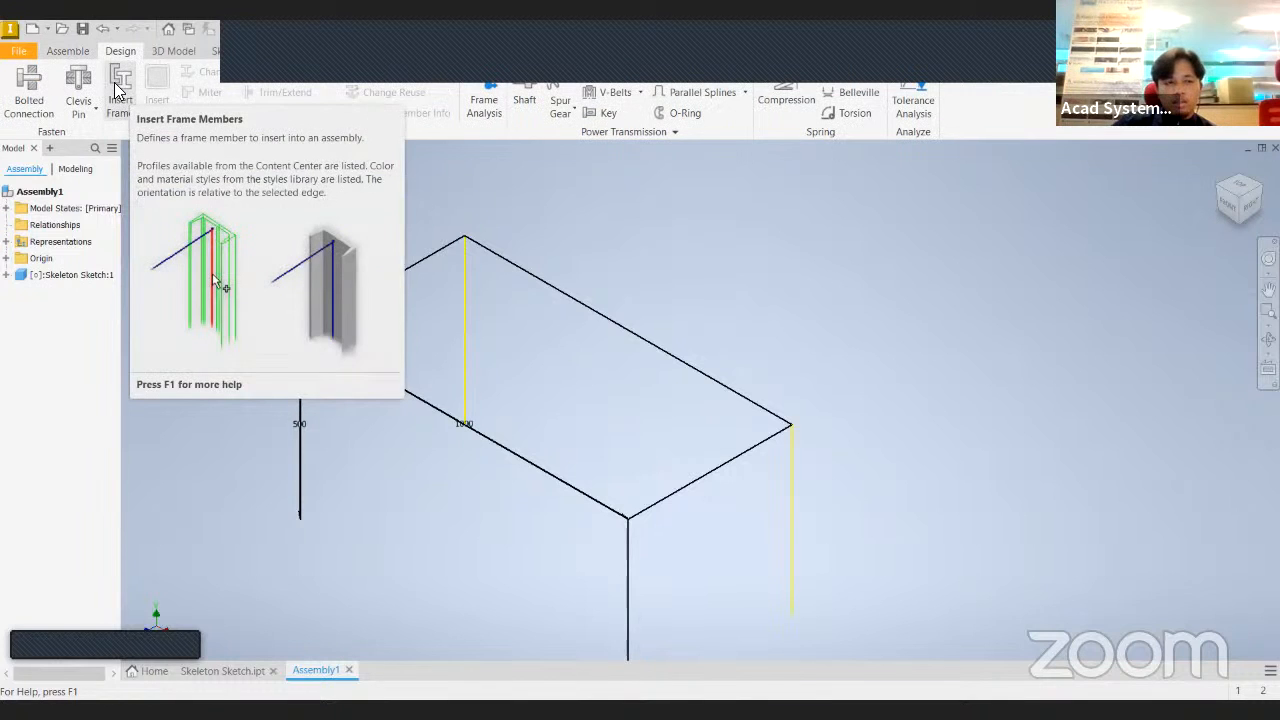
pyautogui.click(117, 92)
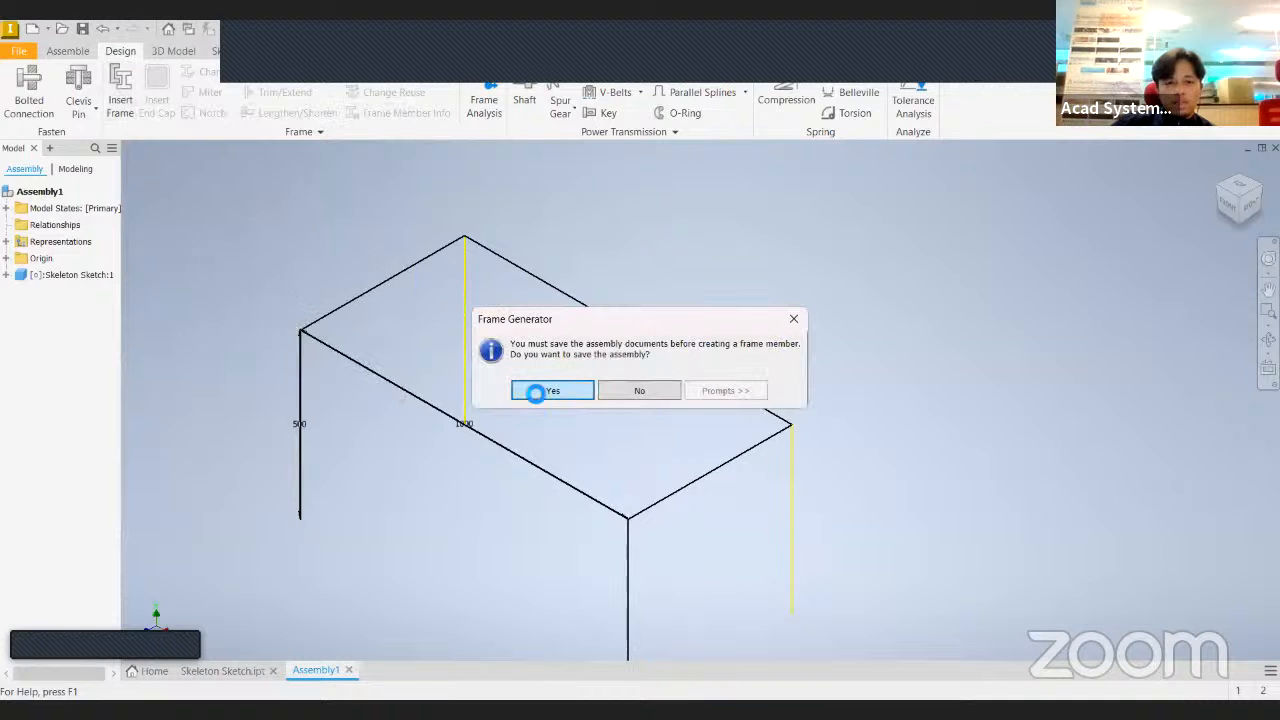
pyautogui.click(533, 391)
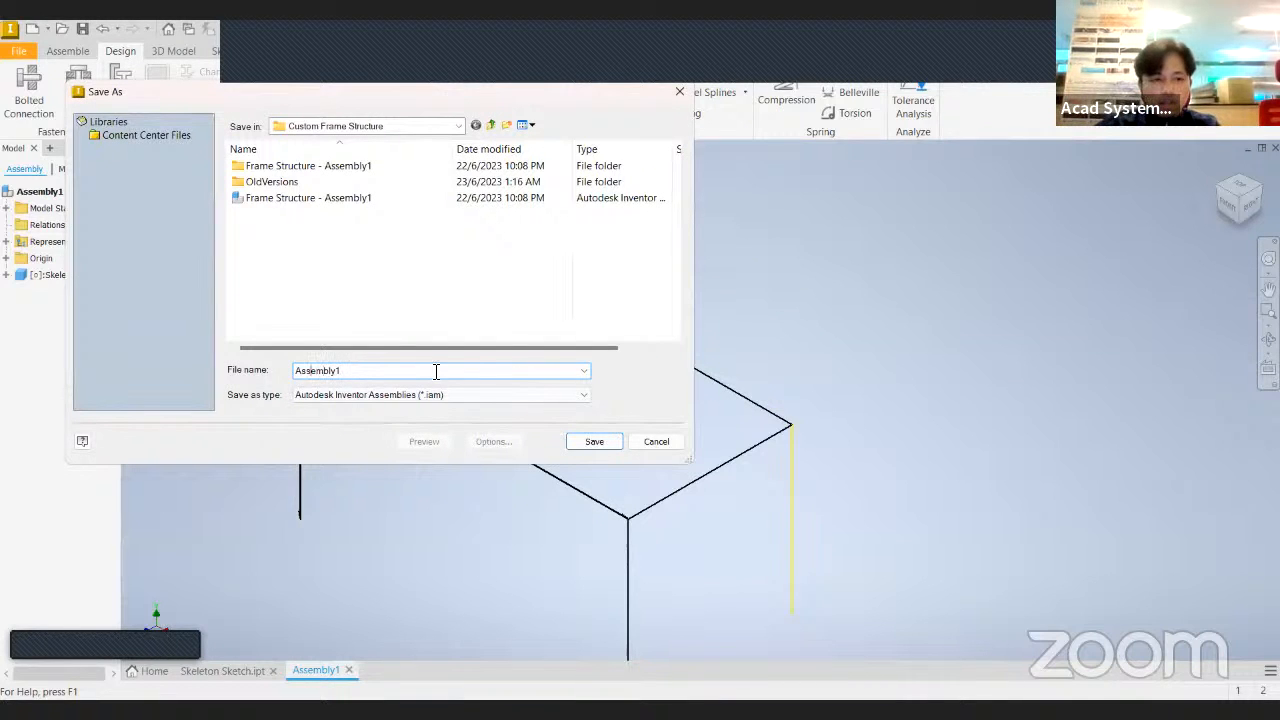
pyautogui.write('fra')
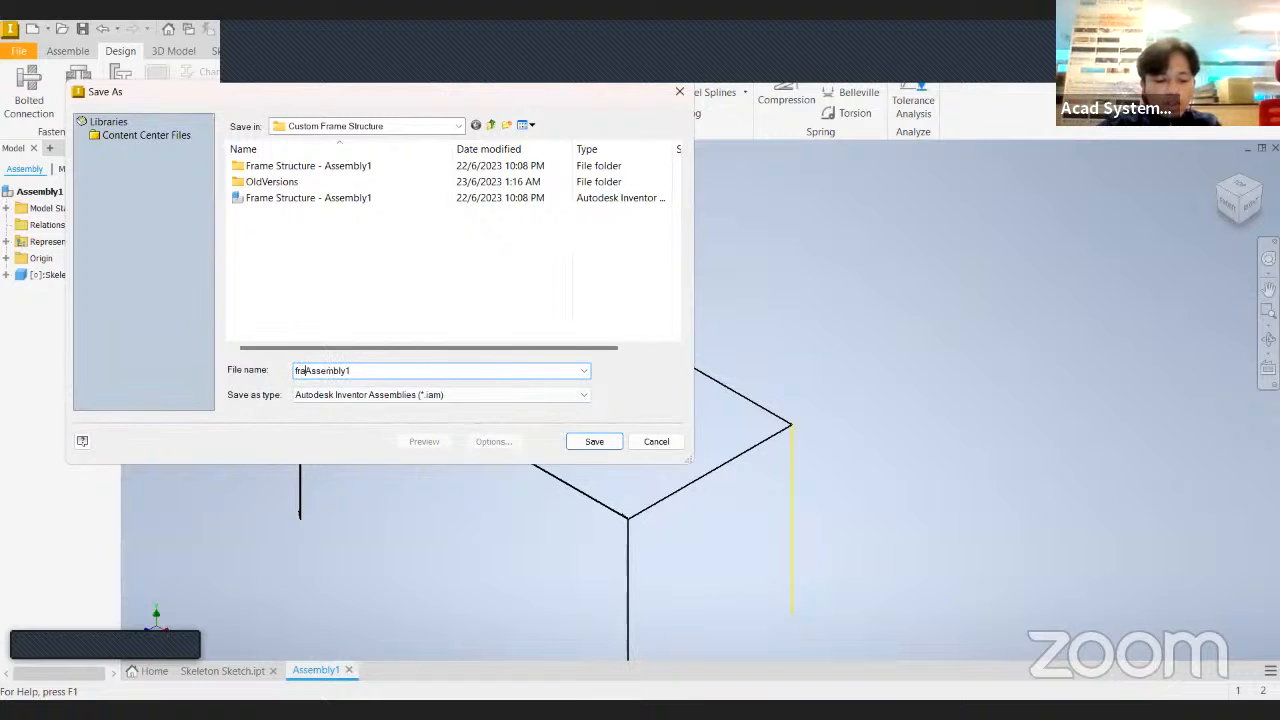
pyautogui.write('me structure')
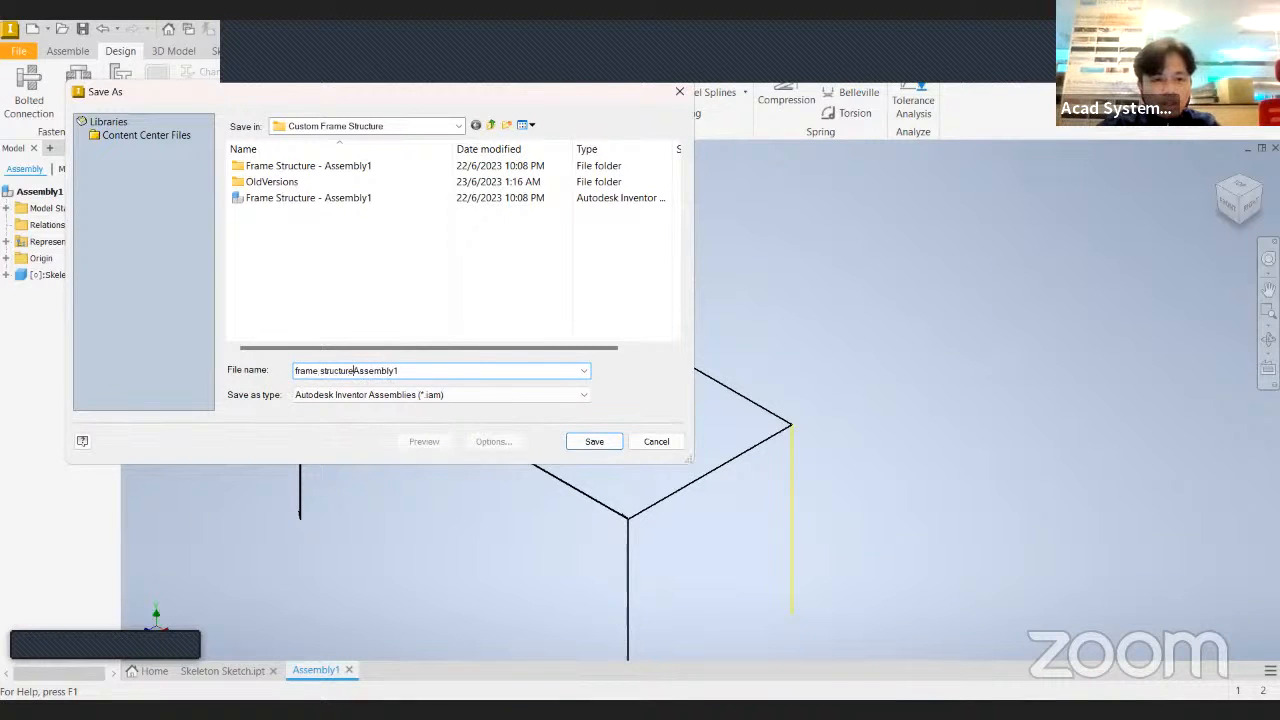
pyautogui.write(' 1 ')
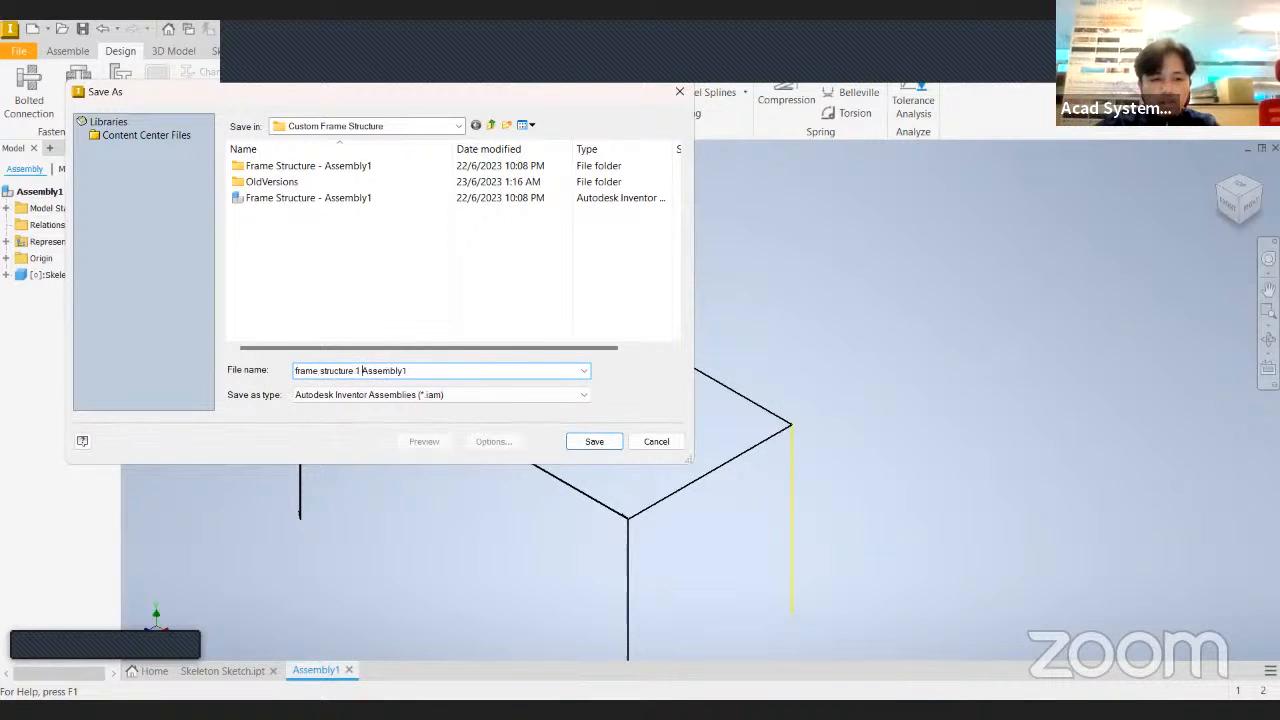
pyautogui.write('-')
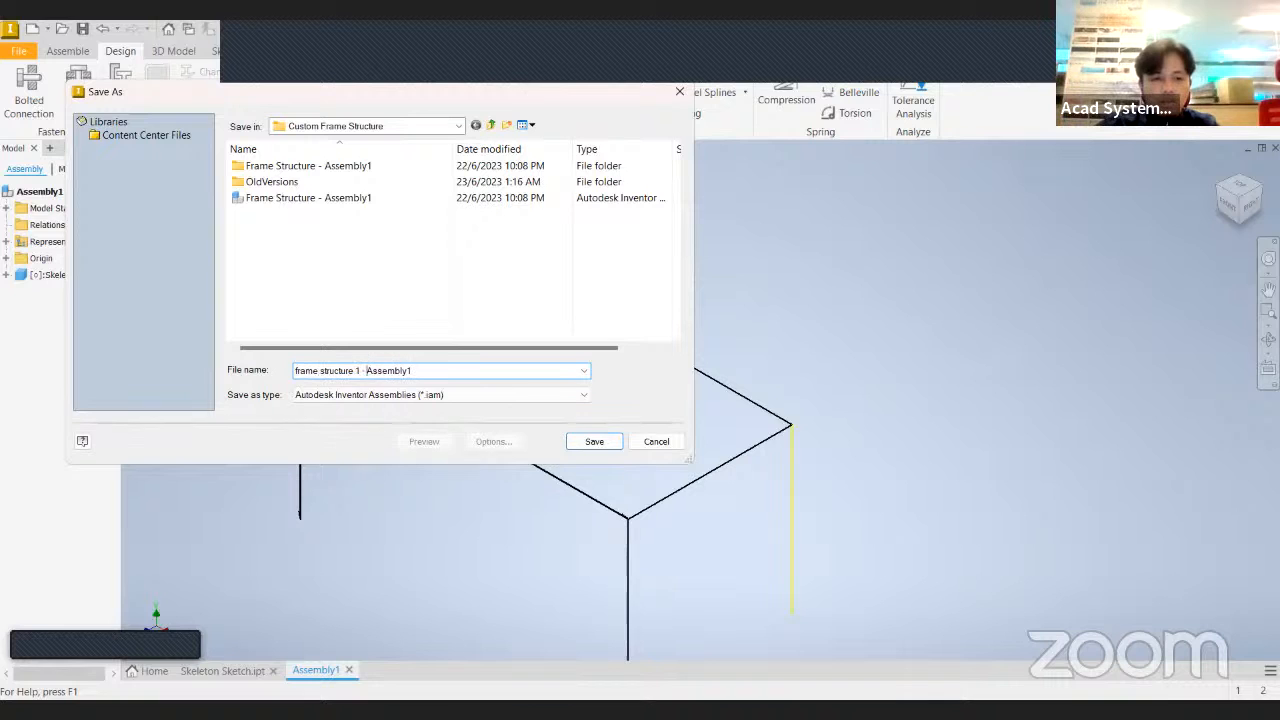
pyautogui.click(594, 441)
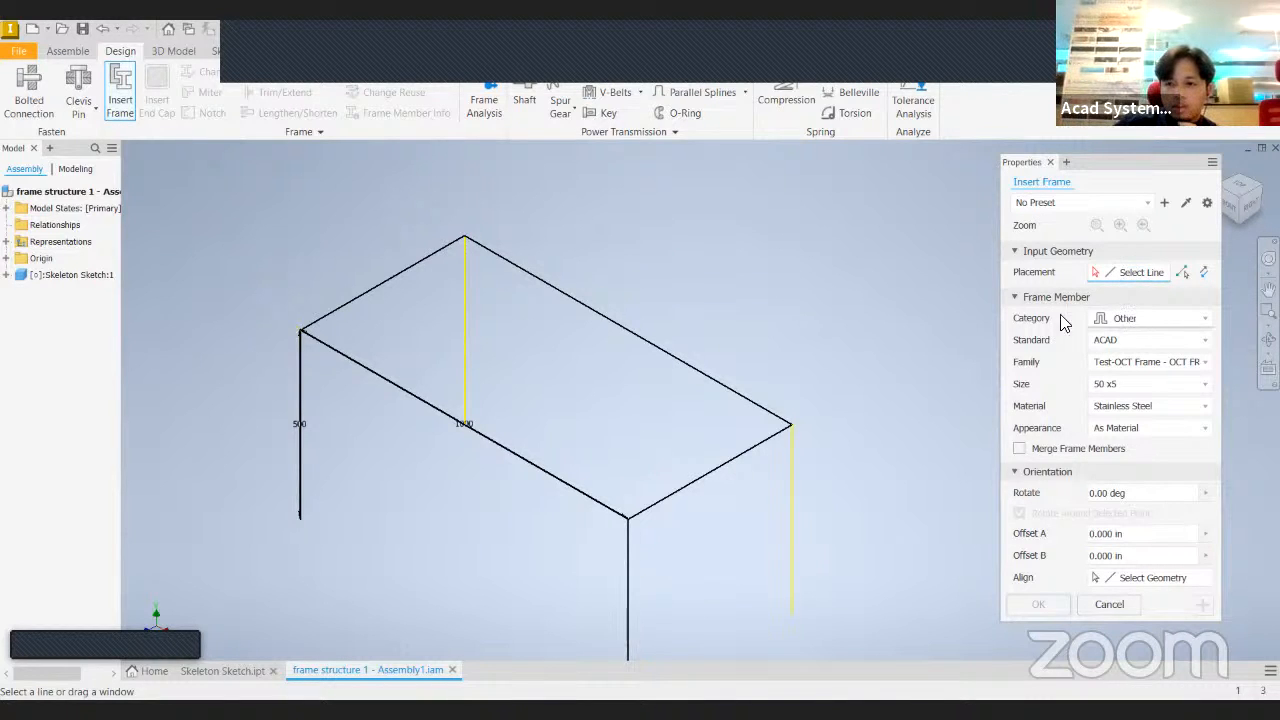
# Define the frame member as a Square/Rectangular Tube, standard ISO, family ISO 10799-2 (Square), size 30x30x2.
pyautogui.click(1132, 322)
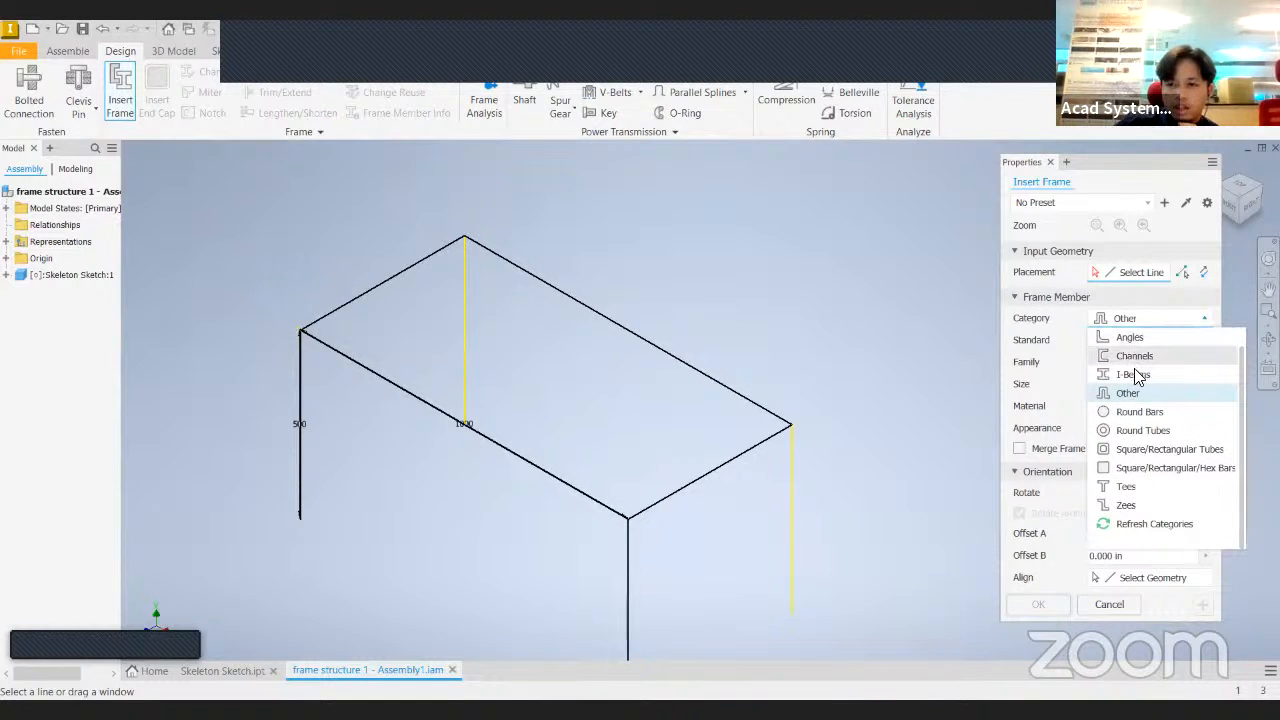
pyautogui.click(1139, 451)
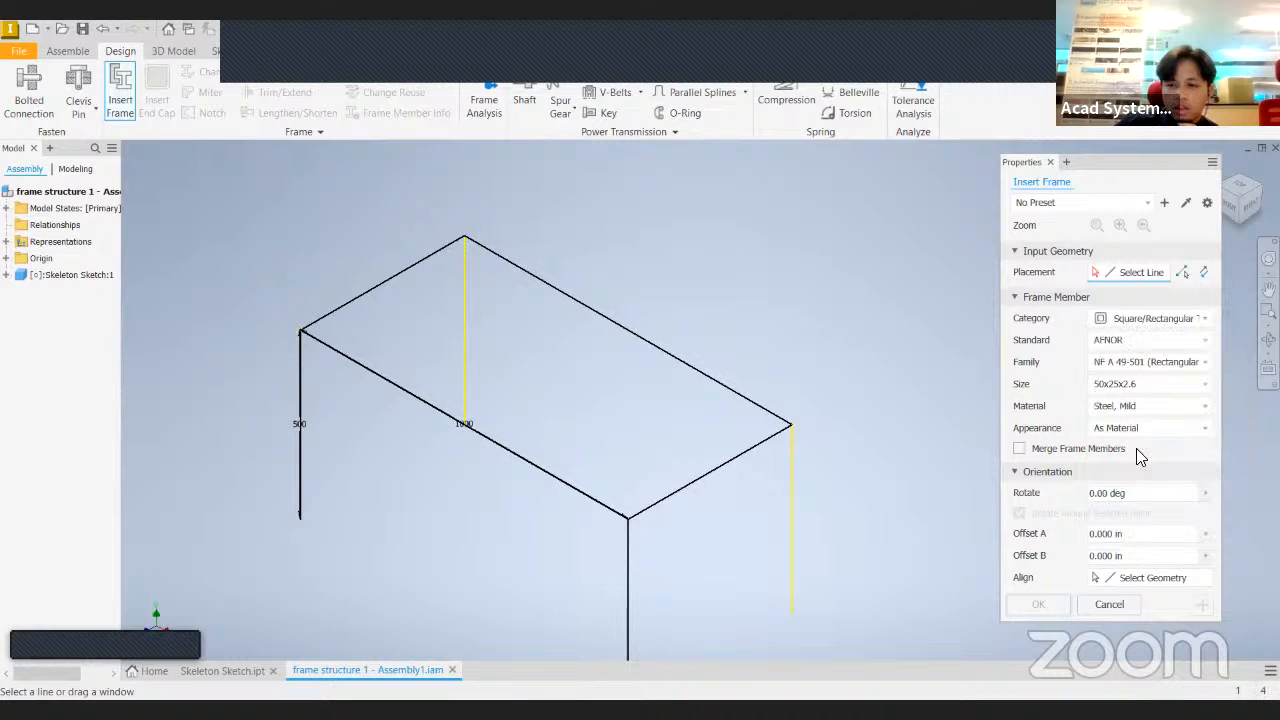
pyautogui.click(1115, 341)
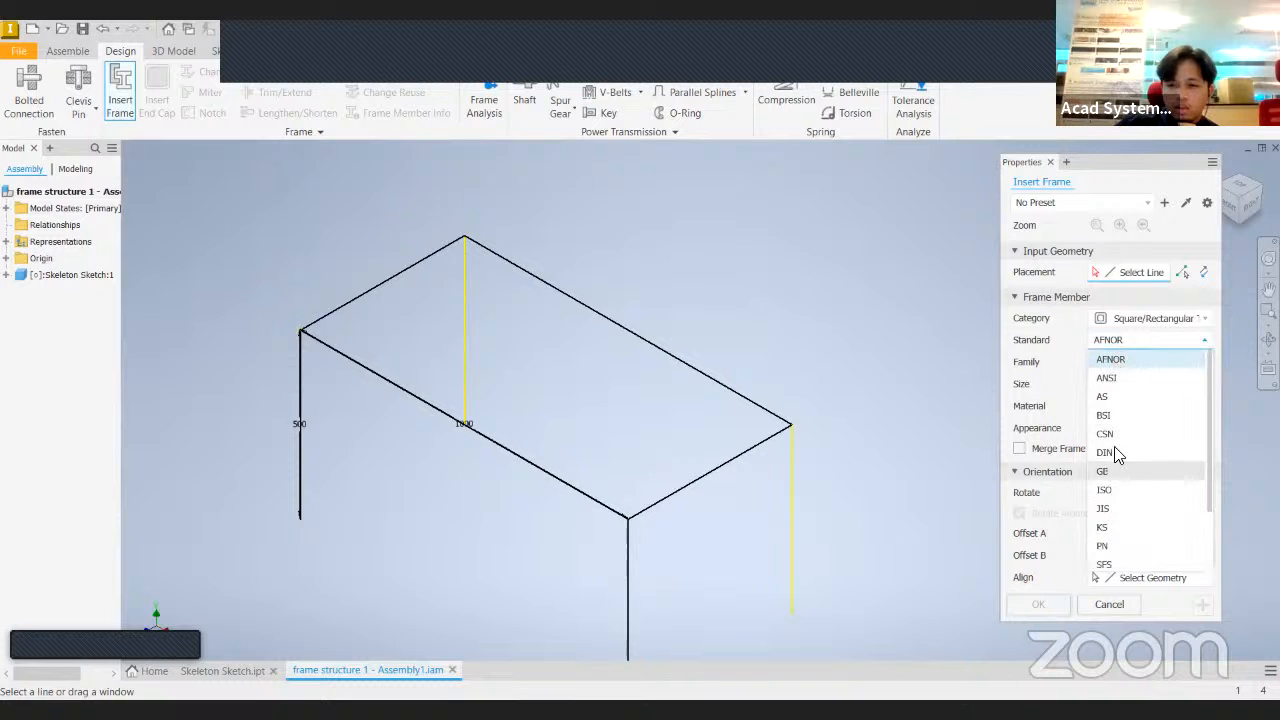
pyautogui.click(1127, 492)
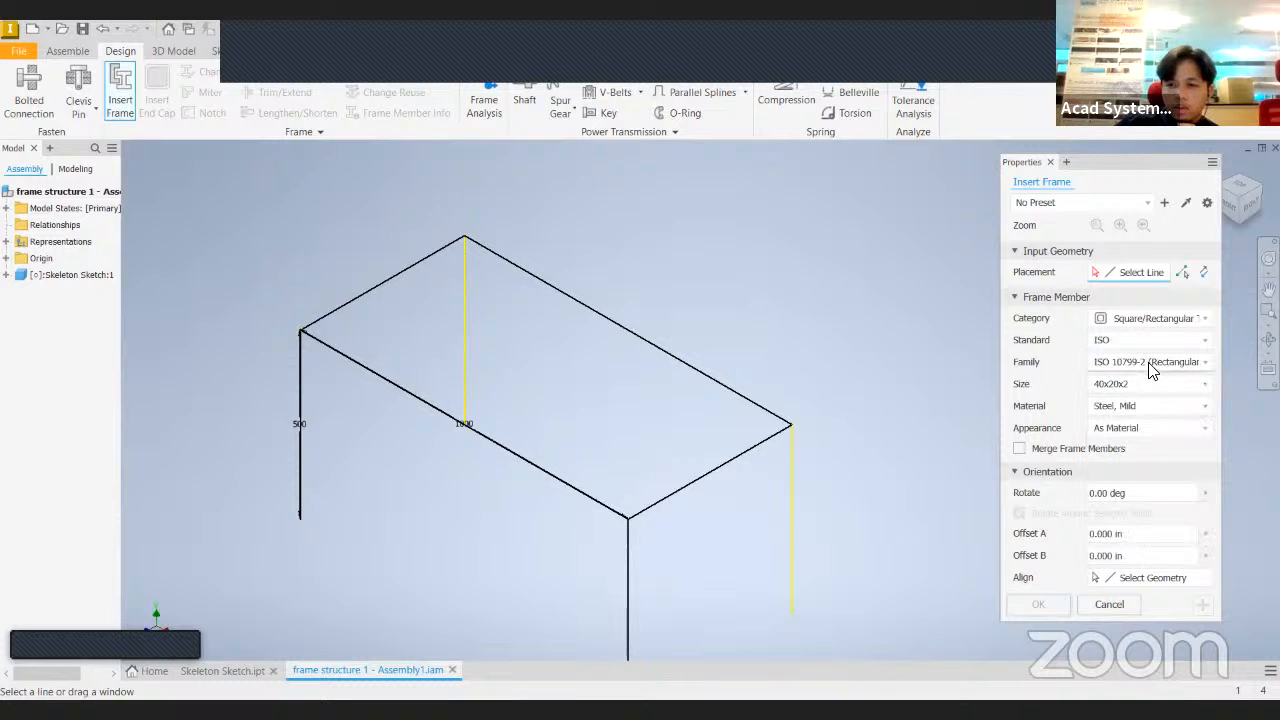
pyautogui.click(1118, 362)
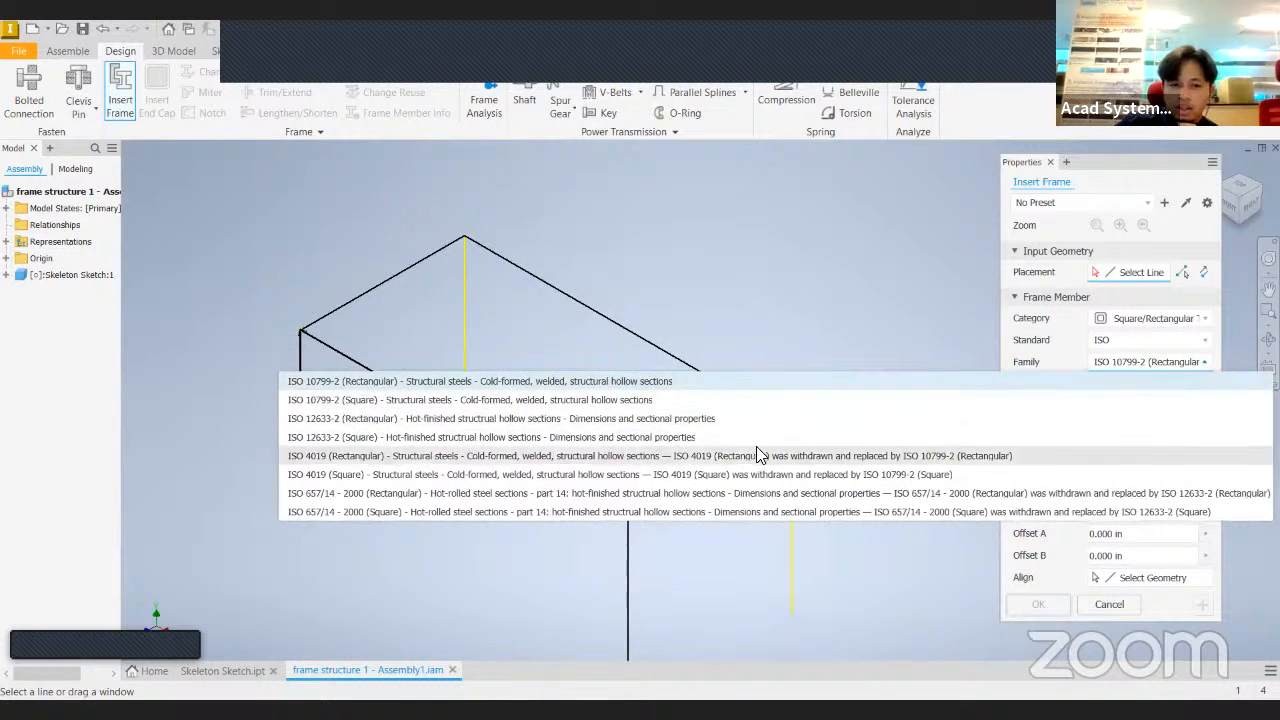
pyautogui.click(657, 405)
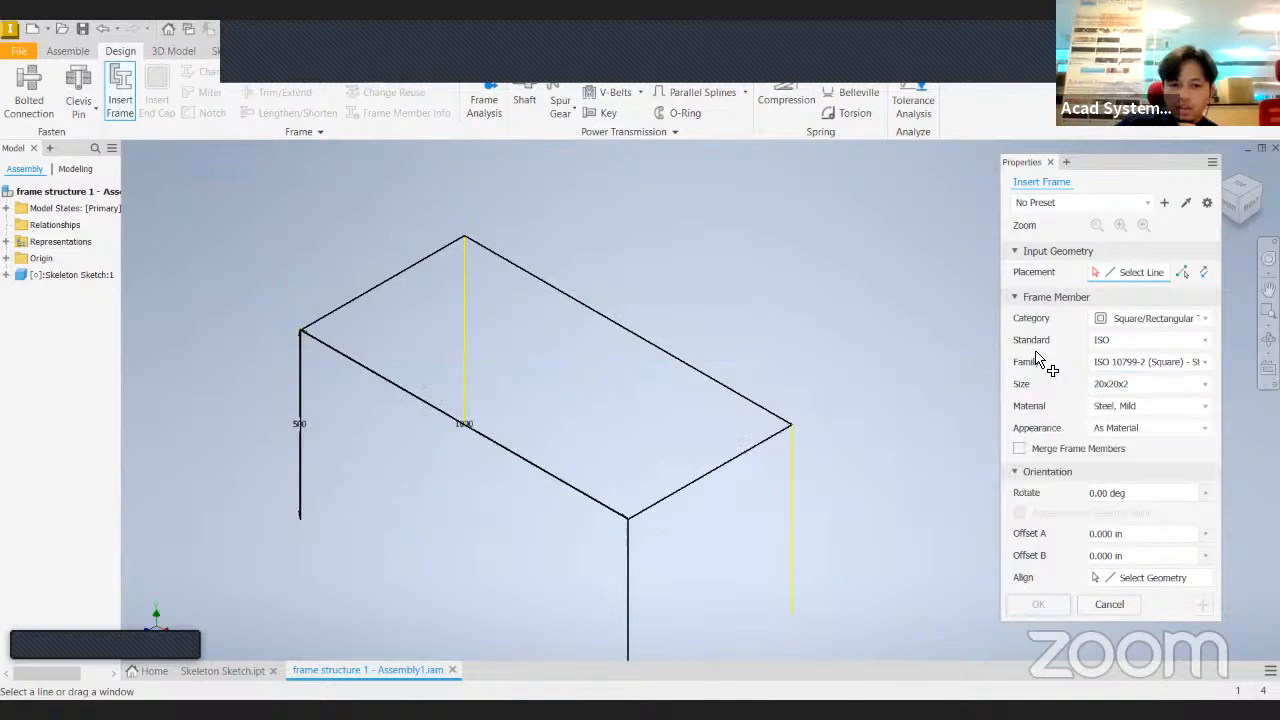
pyautogui.click(1130, 386)
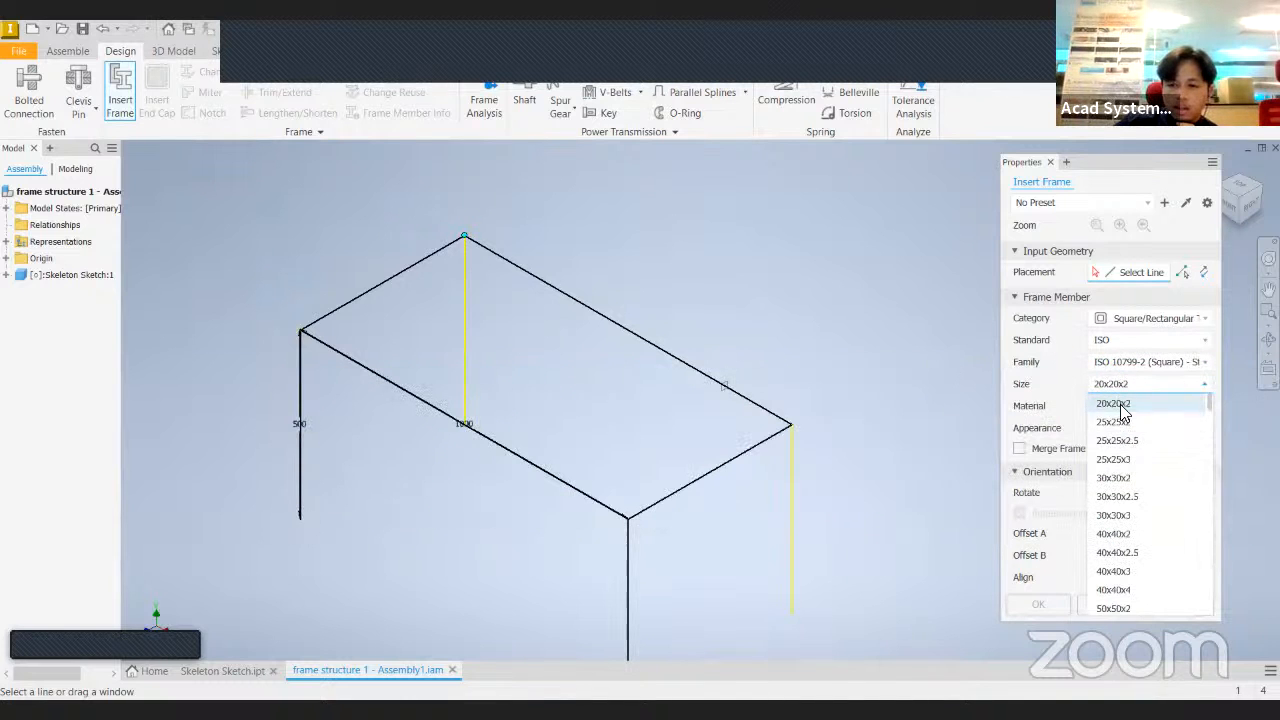
pyautogui.click(1124, 480)
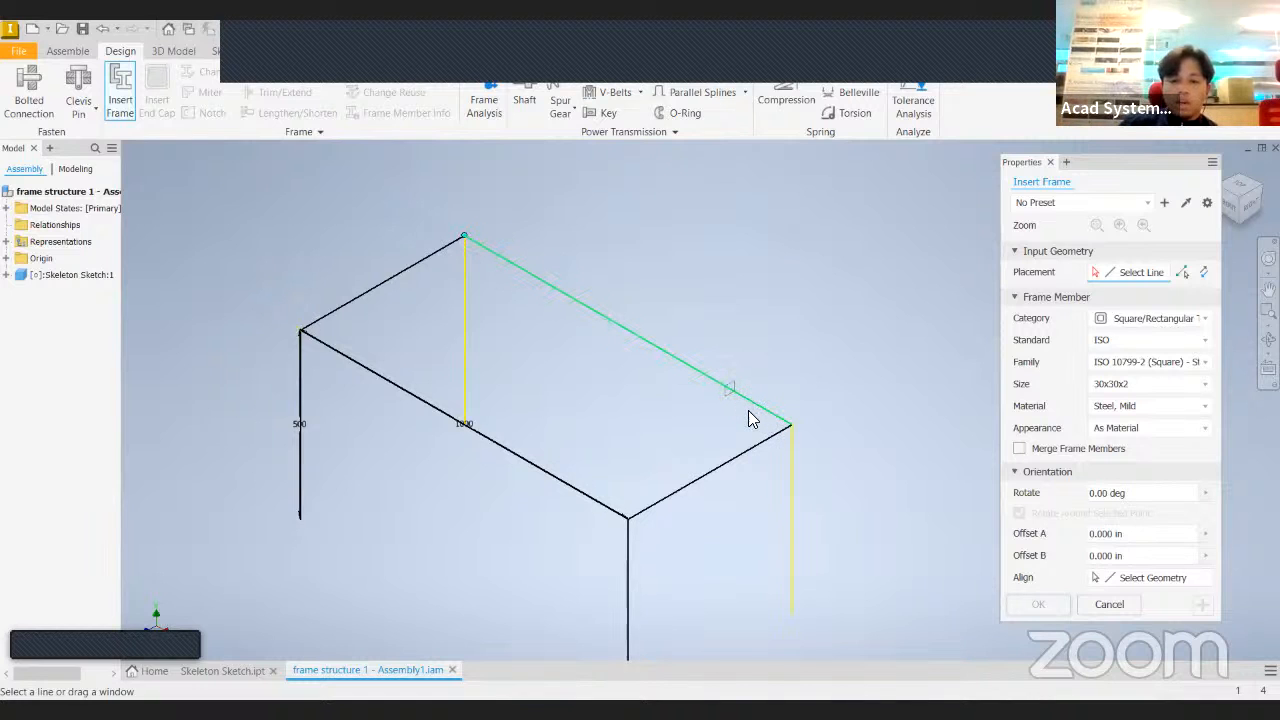
# Insert the frame members along all four top edges and four legs of the skeleton, accepting the default member names.
pyautogui.click(703, 380)
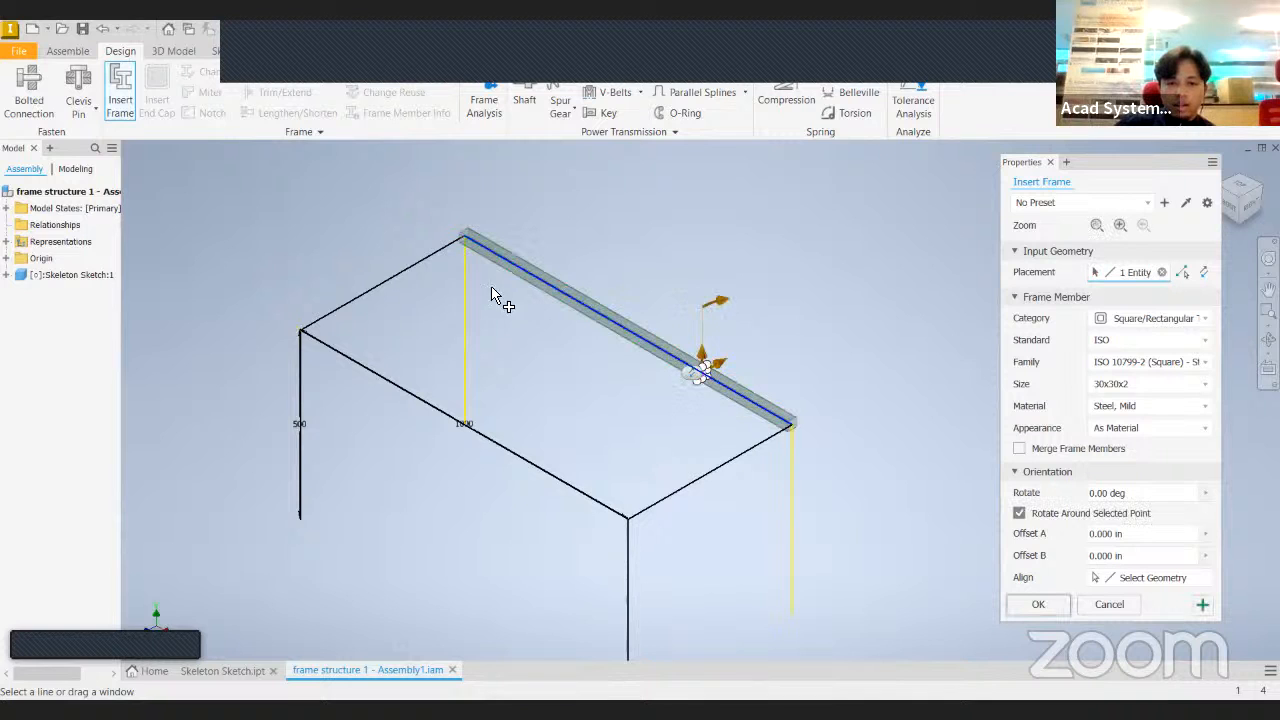
pyautogui.click(420, 261)
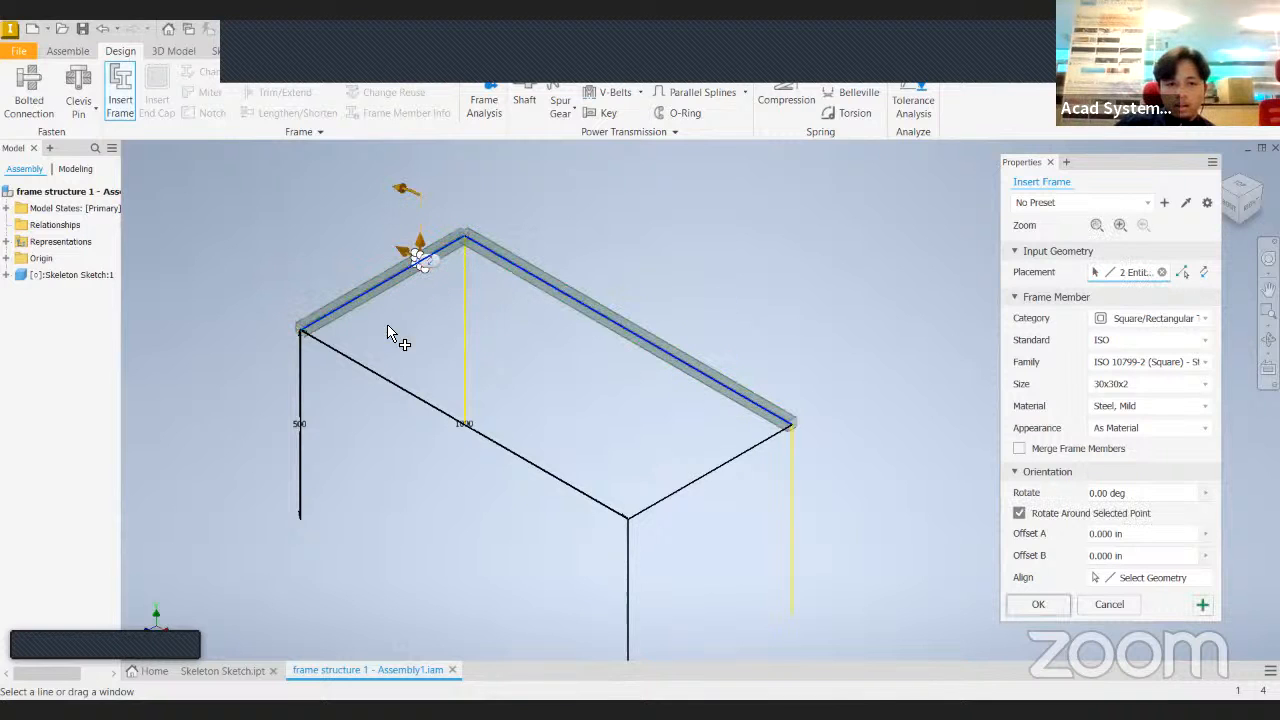
pyautogui.click(370, 373)
pyautogui.click(466, 343)
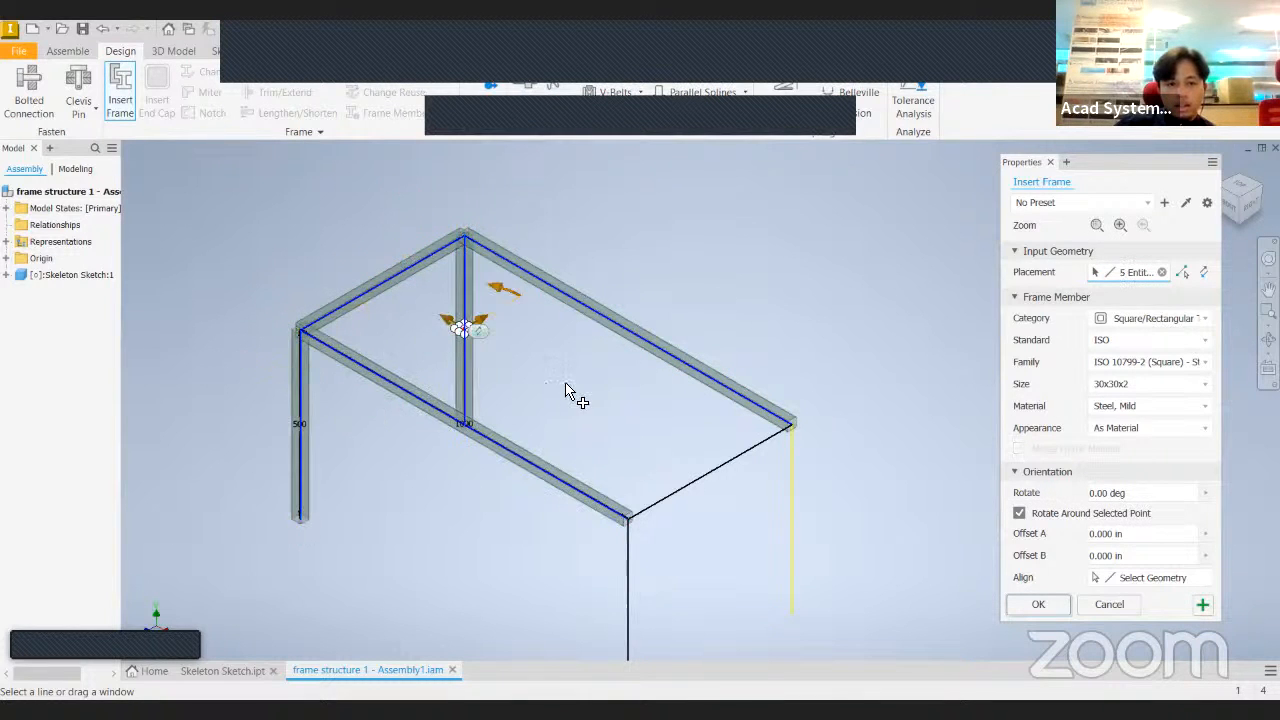
pyautogui.click(628, 541)
pyautogui.click(668, 494)
pyautogui.click(791, 512)
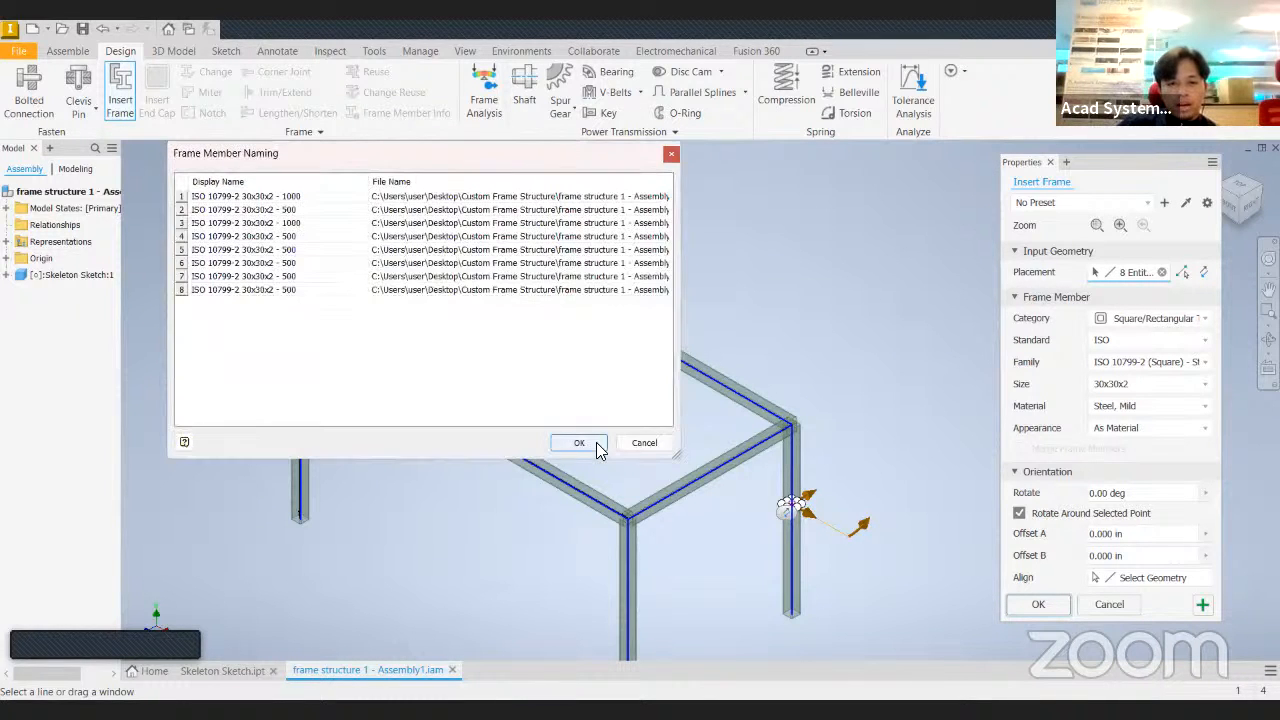
pyautogui.click(585, 443)
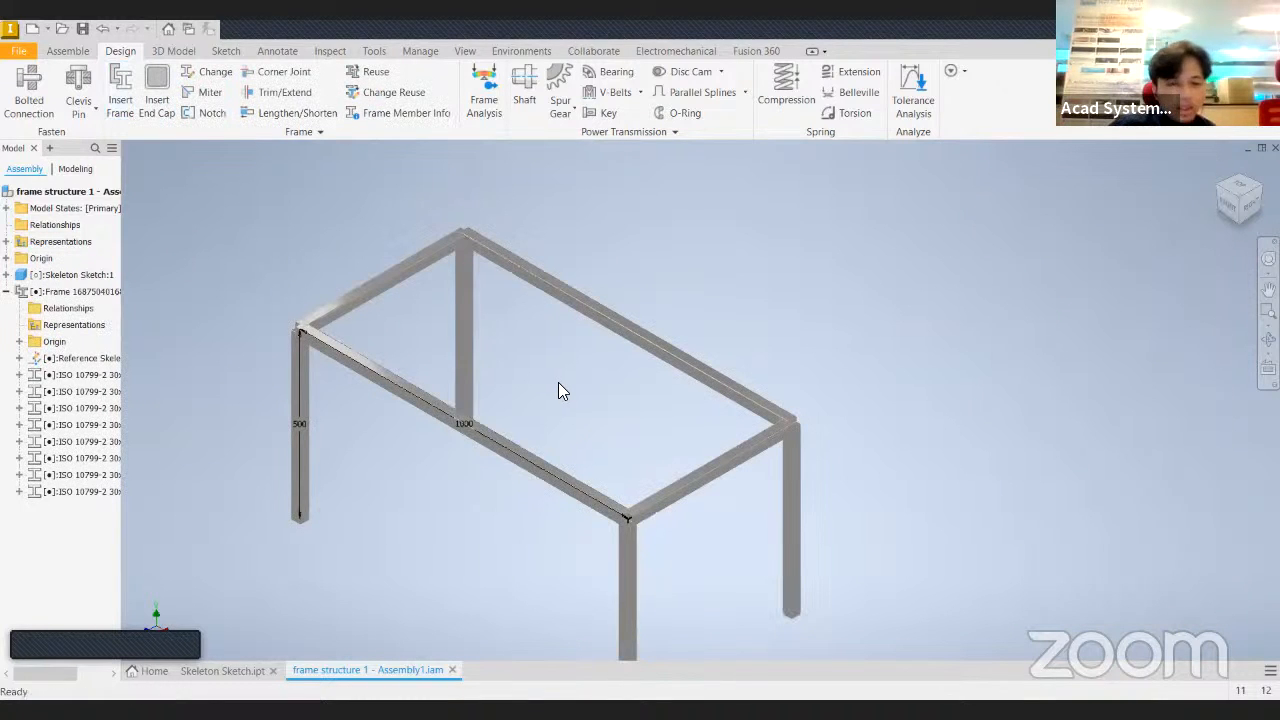
# Examine how the tubes meet at the front top corner of the frame.
pyautogui.scroll(-3, 558, 382)
pyautogui.scroll(5, 558, 381)
pyautogui.moveTo(628, 418)
pyautogui.keyDown('shift'); pyautogui.mouseDown(button='middle')
pyautogui.moveTo(606, 371)
pyautogui.moveTo(689, 423)
pyautogui.moveTo(617, 434)
pyautogui.moveTo(649, 414)
pyautogui.mouseUp(button='middle'); pyautogui.keyUp('shift')
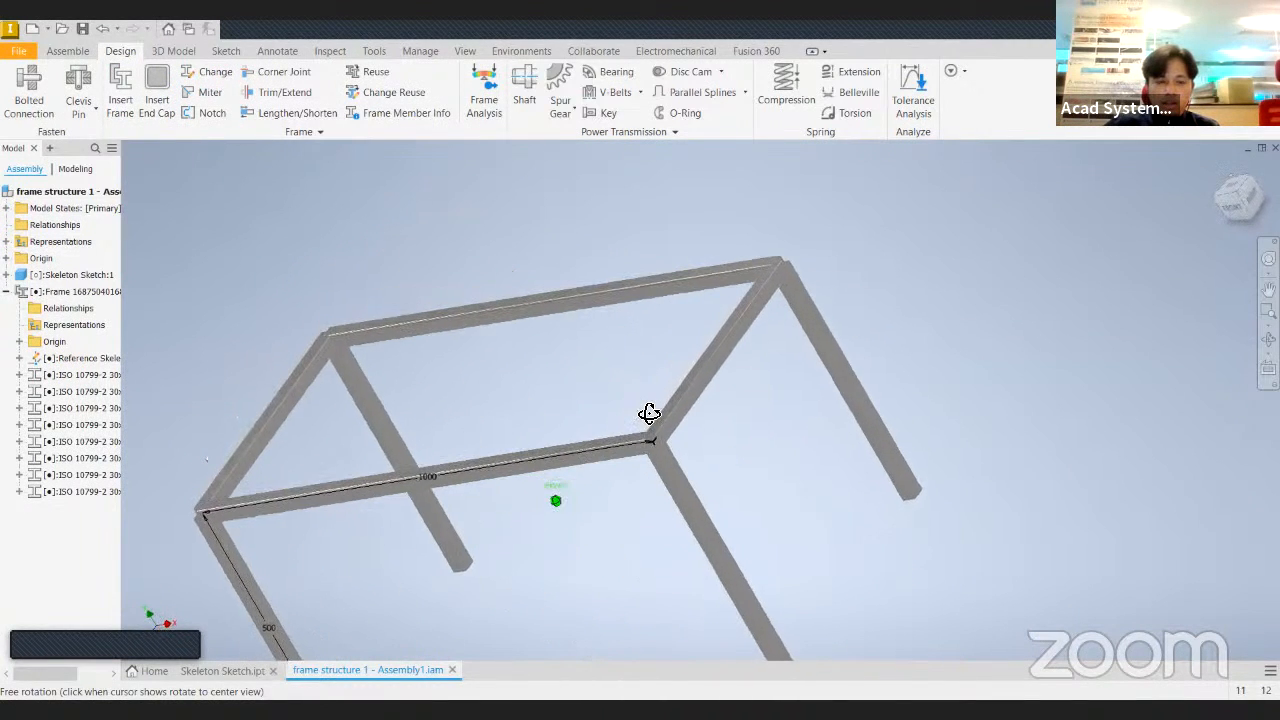
pyautogui.keyDown('shift'); pyautogui.moveTo(755, 364); pyautogui.dragTo(692, 408, button='middle'); pyautogui.keyUp('shift')
pyautogui.scroll(-2, 651, 364)
pyautogui.scroll(5, 714, 327)
pyautogui.scroll(1, 714, 327)
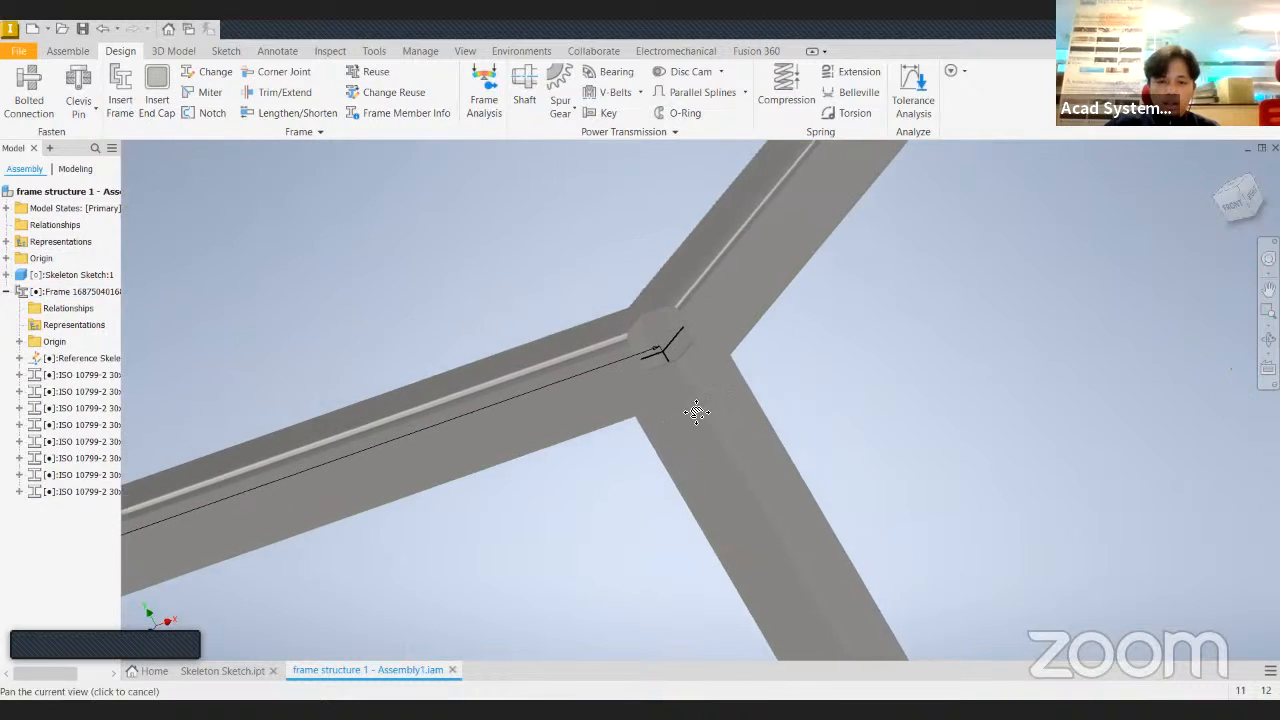
pyautogui.scroll(-1, 687, 360)
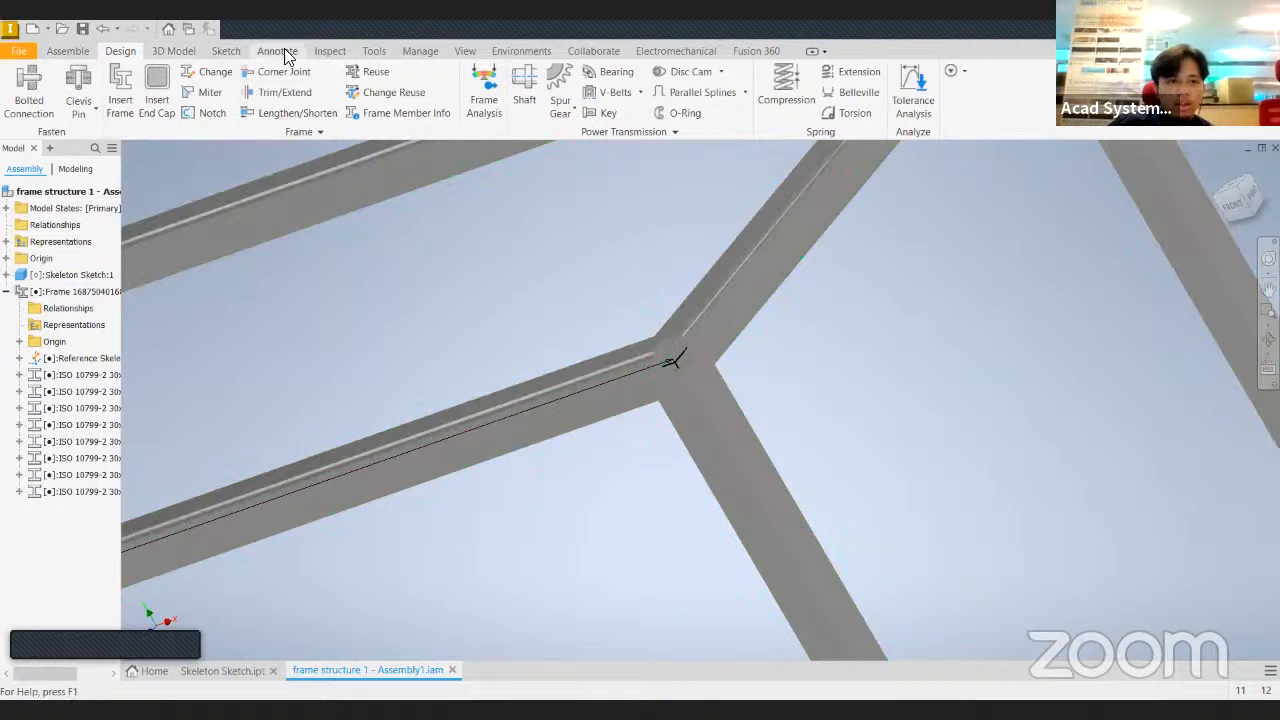
# Set the visual style to Shaded with Edges and inspect the overlapping tube ends at the frame's top corner.
pyautogui.click(464, 51)
pyautogui.click(322, 96)
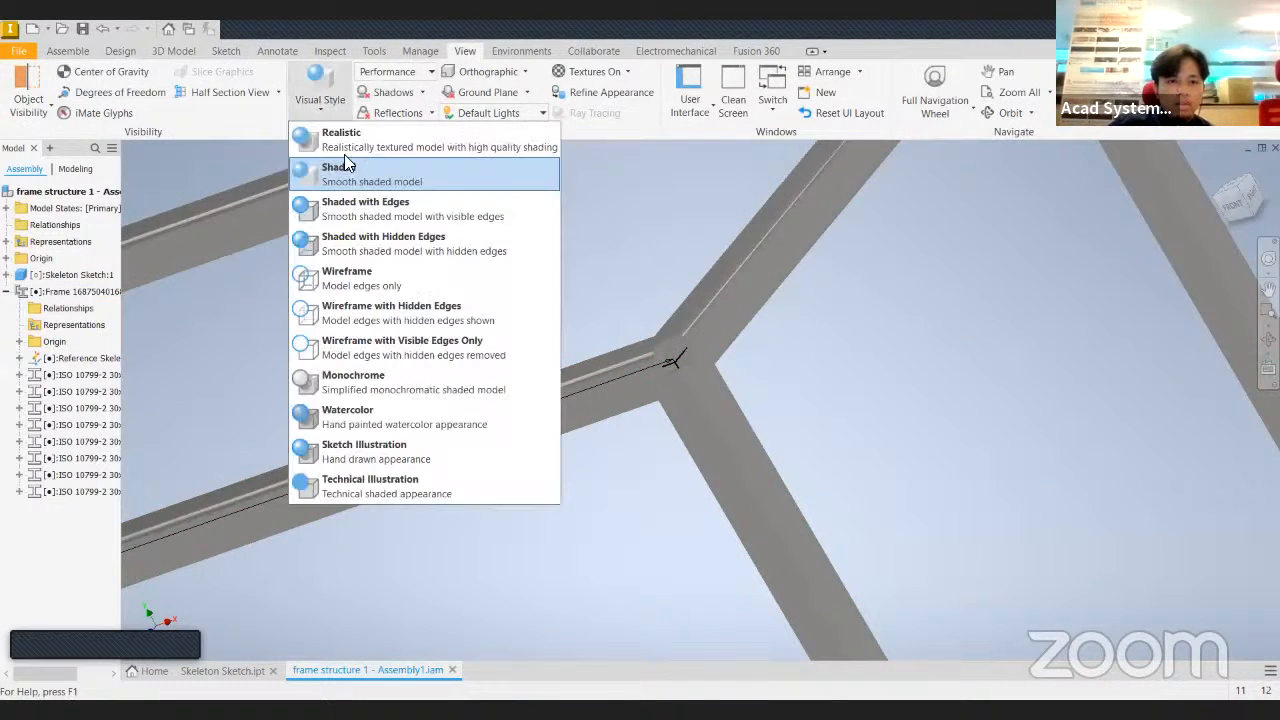
pyautogui.click(368, 207)
pyautogui.scroll(-5, 680, 350)
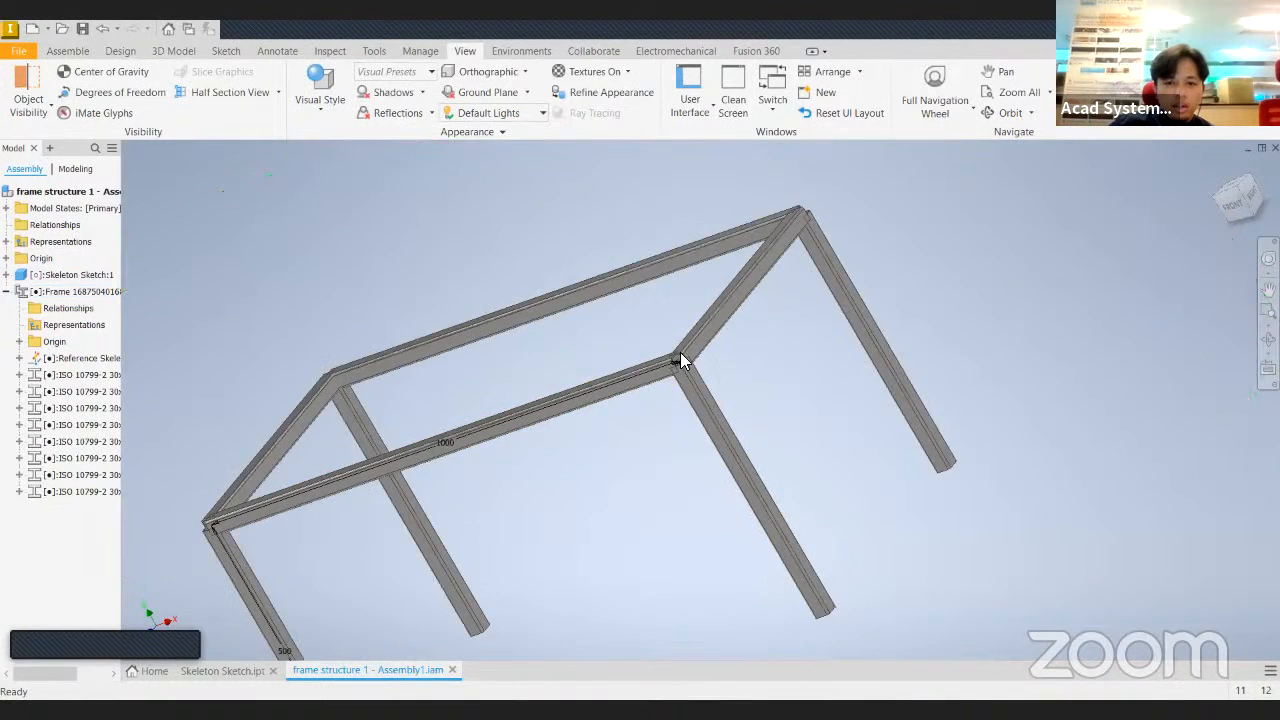
pyautogui.scroll(8, 680, 350)
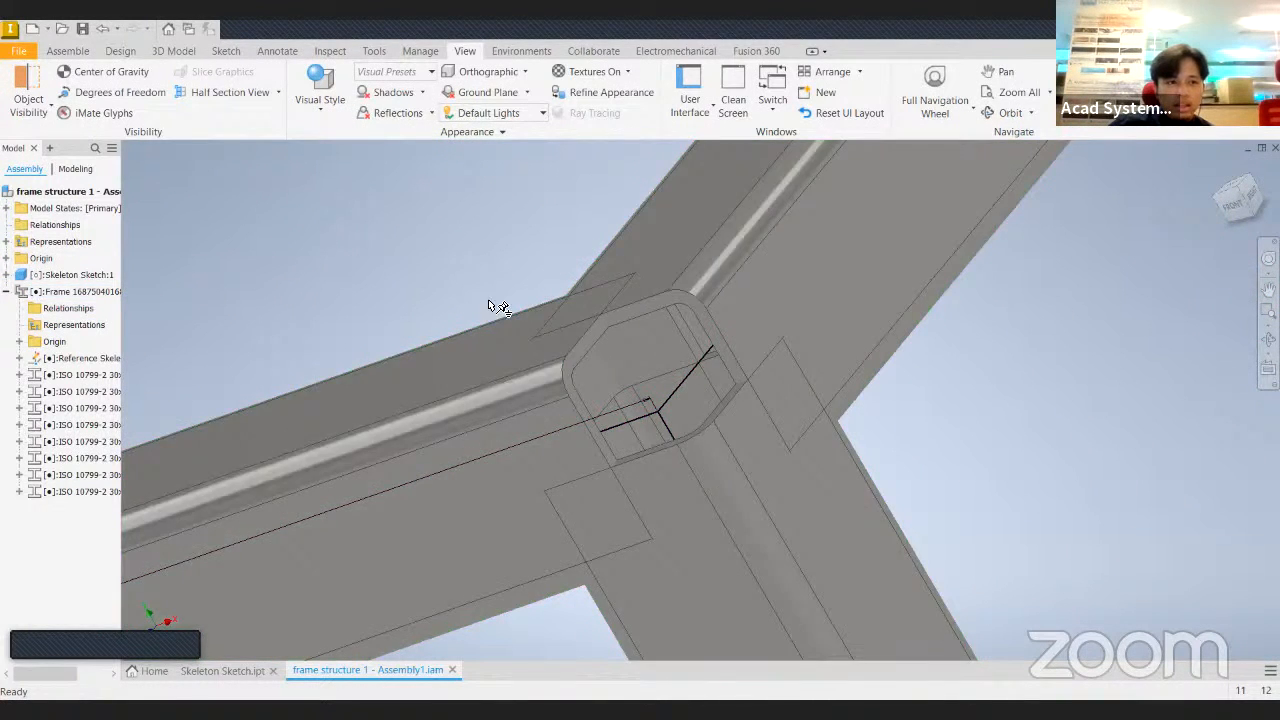
pyautogui.scroll(-3, 740, 325)
pyautogui.click(1218, 170)
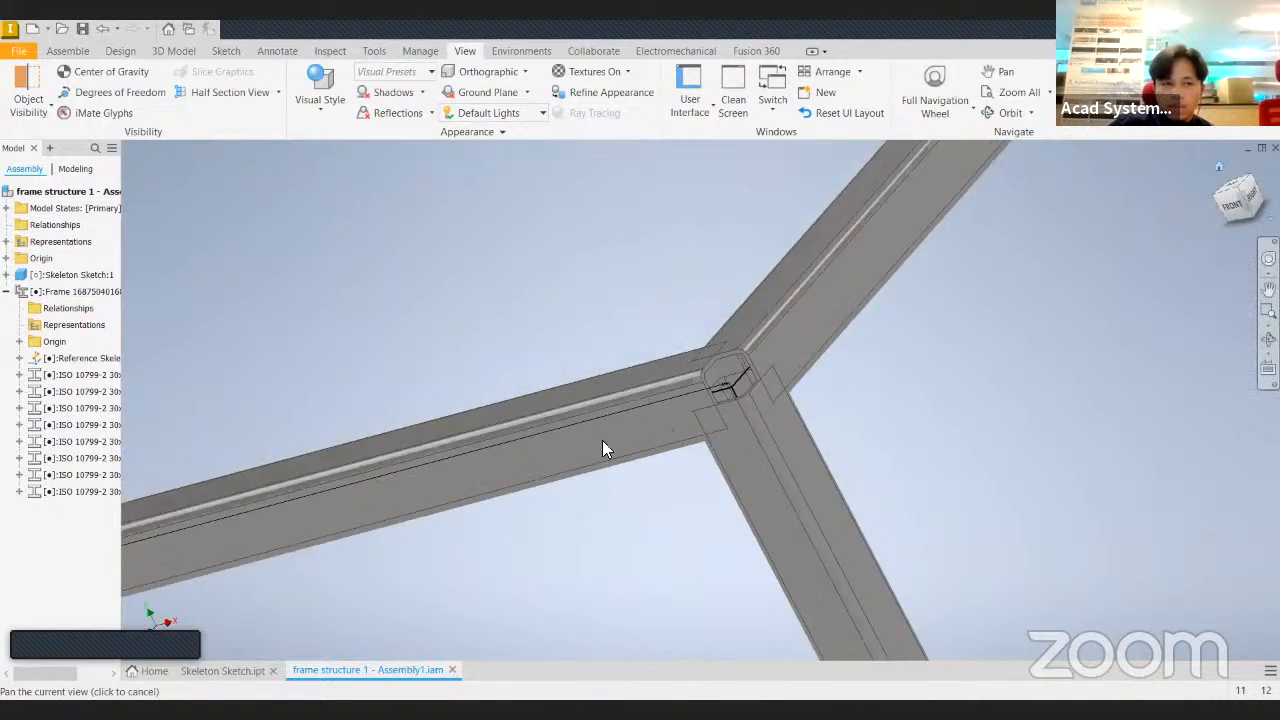
# Miter the two top members and the leg together at the frame's front top corner.
pyautogui.scroll(5, 780, 445)
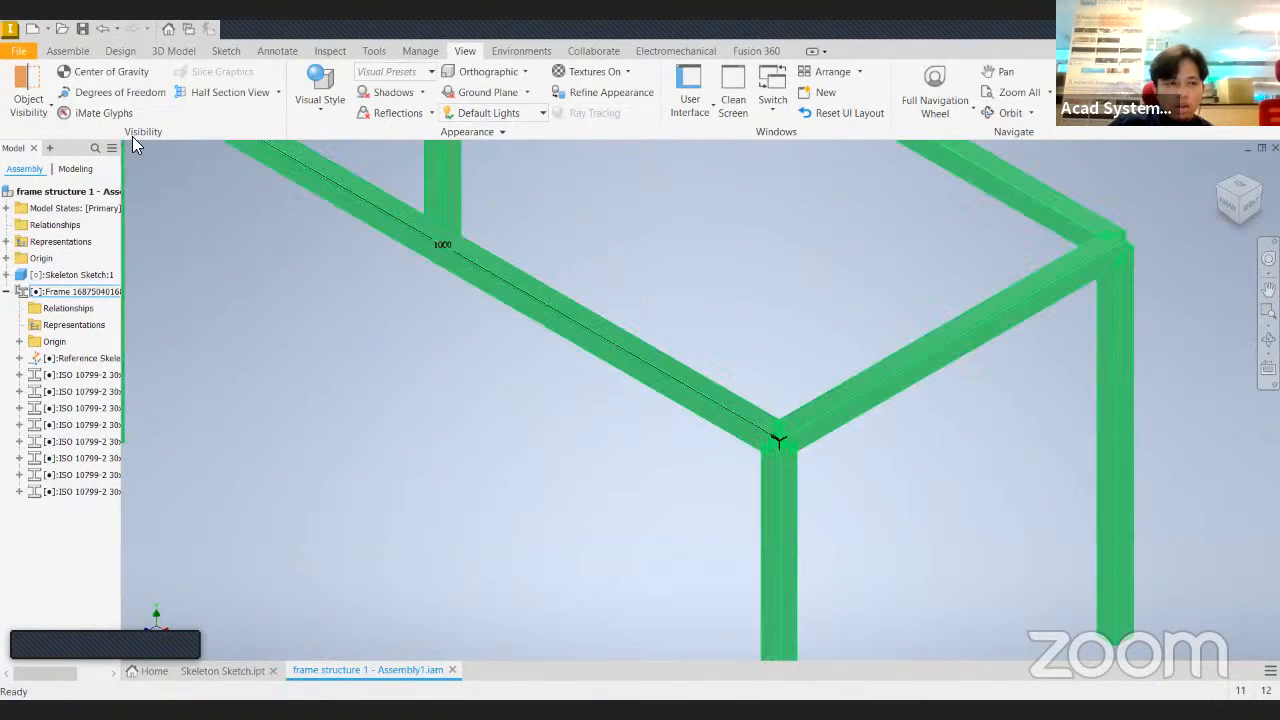
pyautogui.click(121, 52)
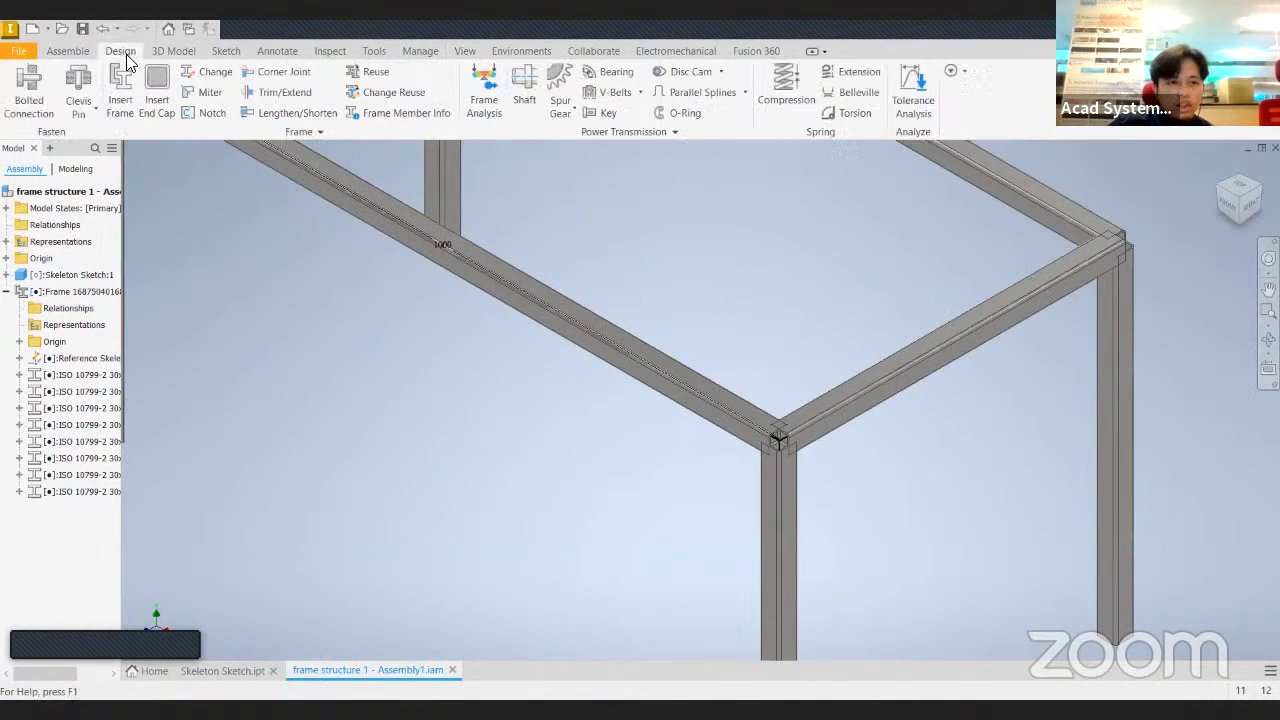
pyautogui.click(206, 93)
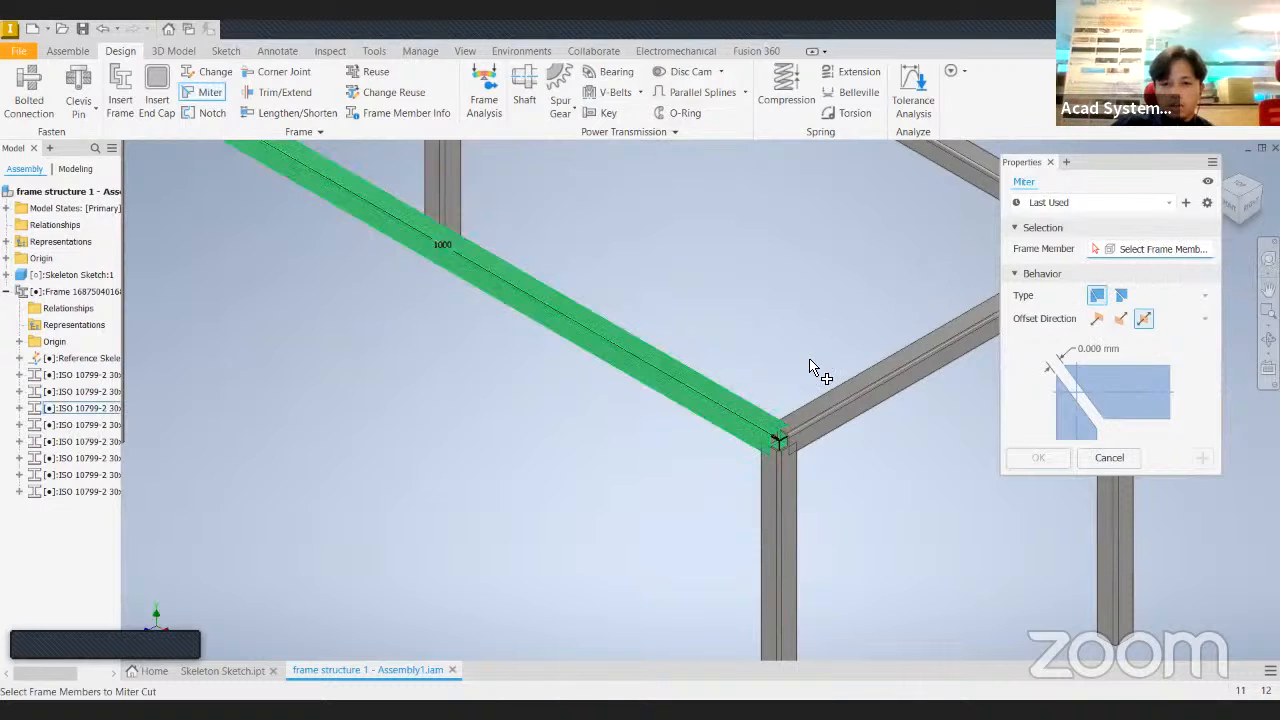
pyautogui.click(788, 432)
pyautogui.click(805, 433)
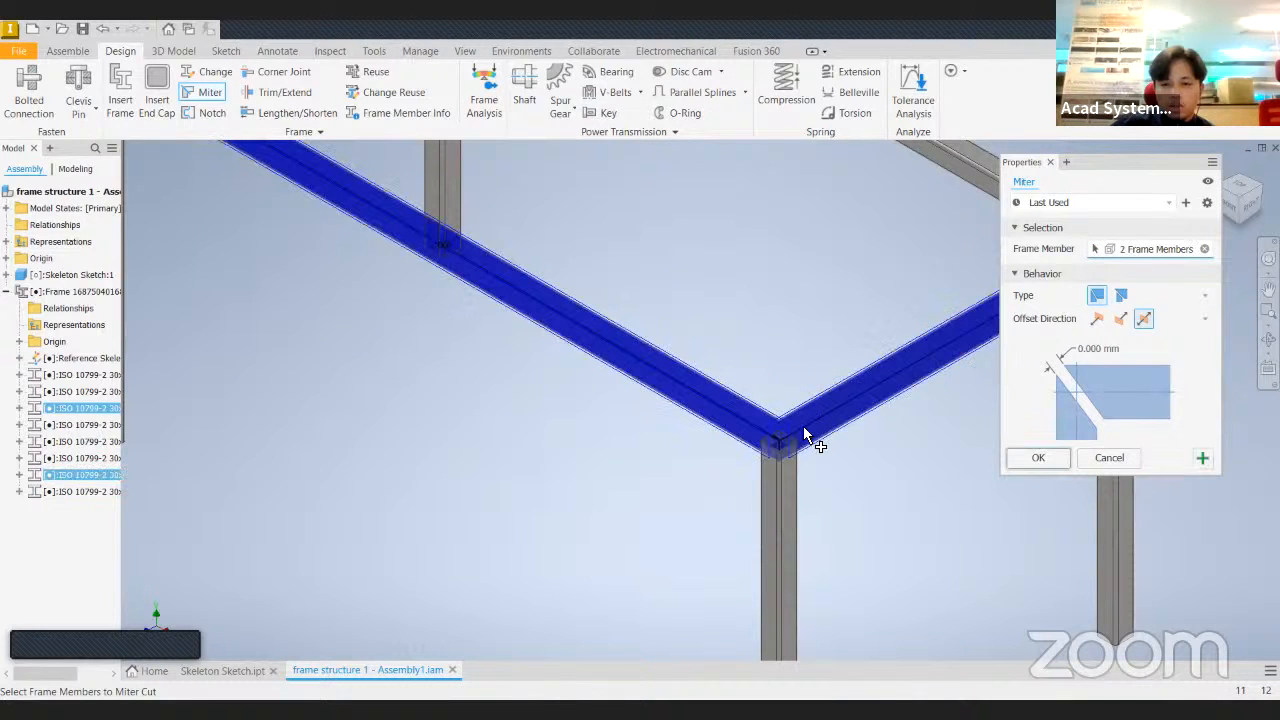
pyautogui.click(796, 478)
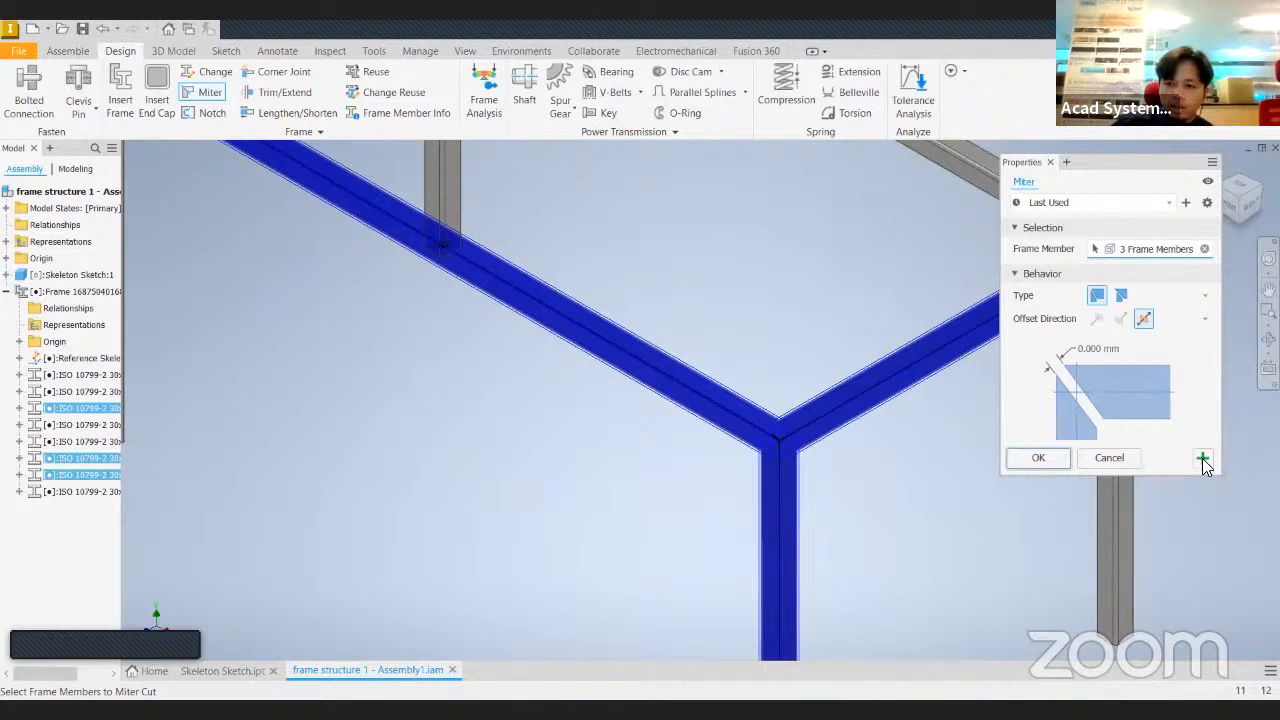
pyautogui.click(1038, 458)
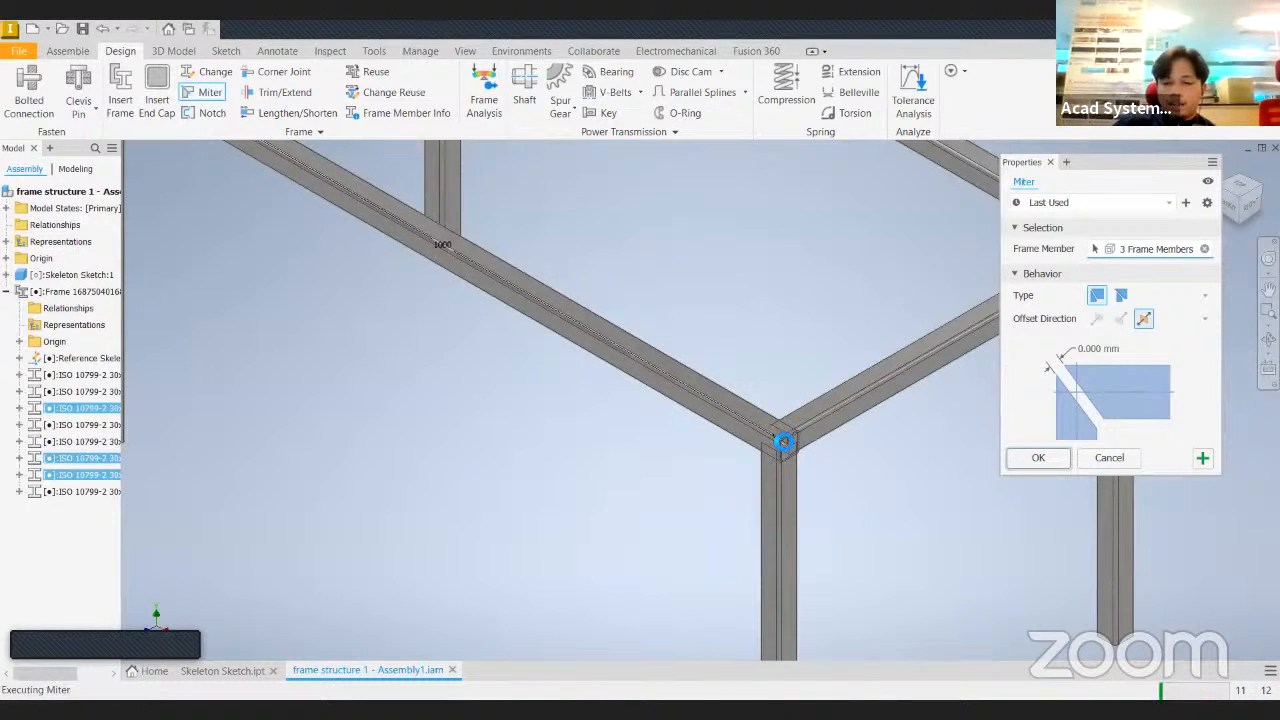
pyautogui.press('Escape')
# Inspect the mitred corner up close, and look over the whole frame structure.
pyautogui.scroll(-6, 785, 448)
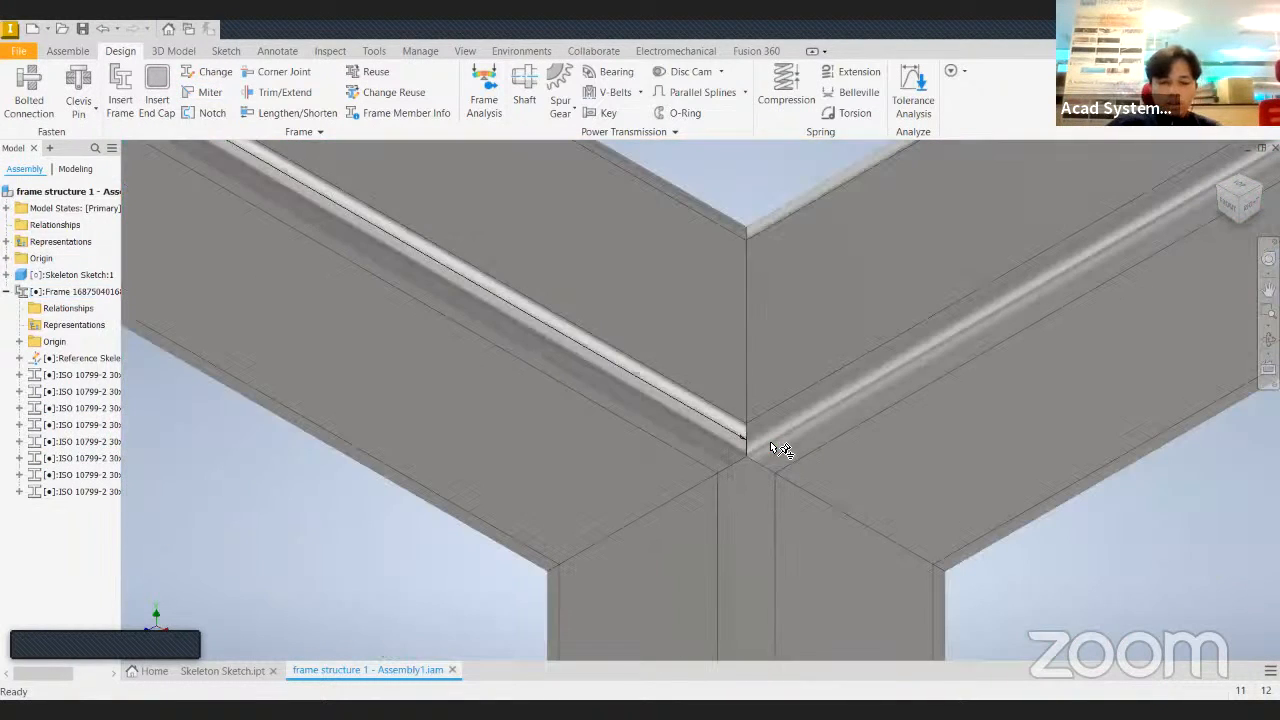
pyautogui.keyDown('shift'); pyautogui.moveTo(772, 443); pyautogui.dragTo(840, 410, button='middle'); pyautogui.keyUp('shift')
pyautogui.click(1208, 172)
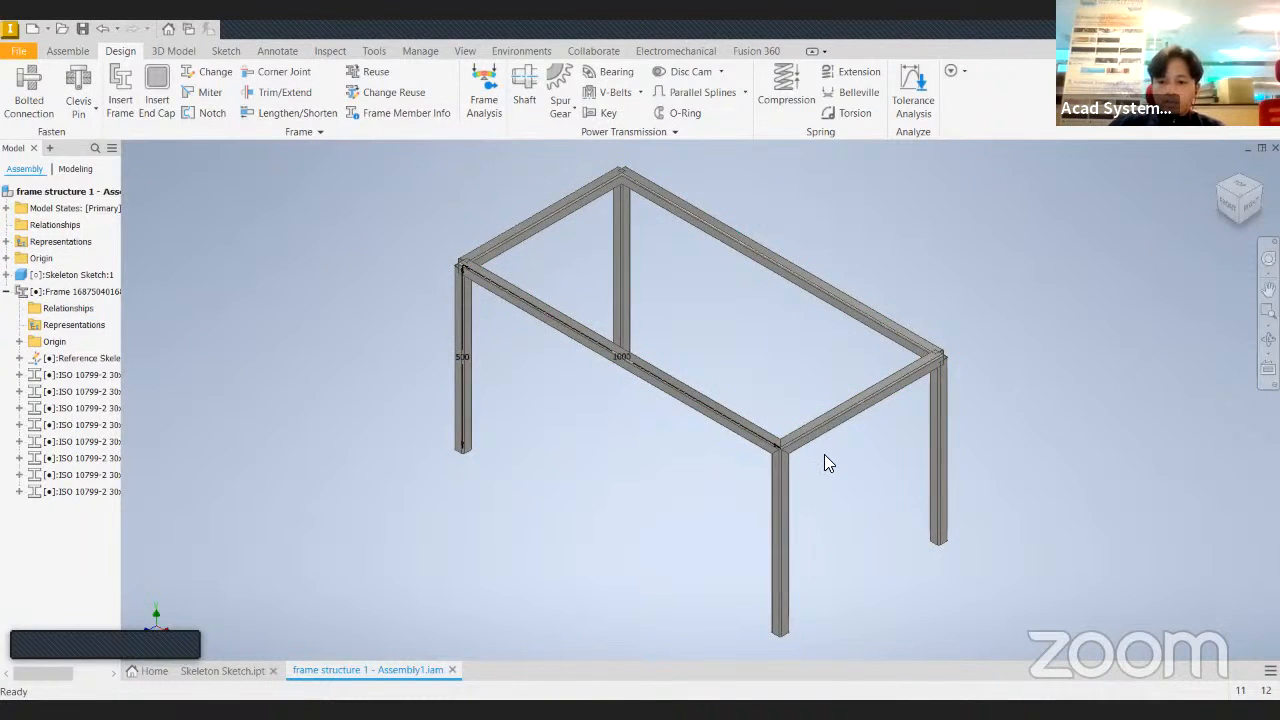
pyautogui.scroll(3, 822, 452)
pyautogui.scroll(-2, 822, 450)
pyautogui.moveTo(822, 440); pyautogui.dragTo(640, 450, button='middle')
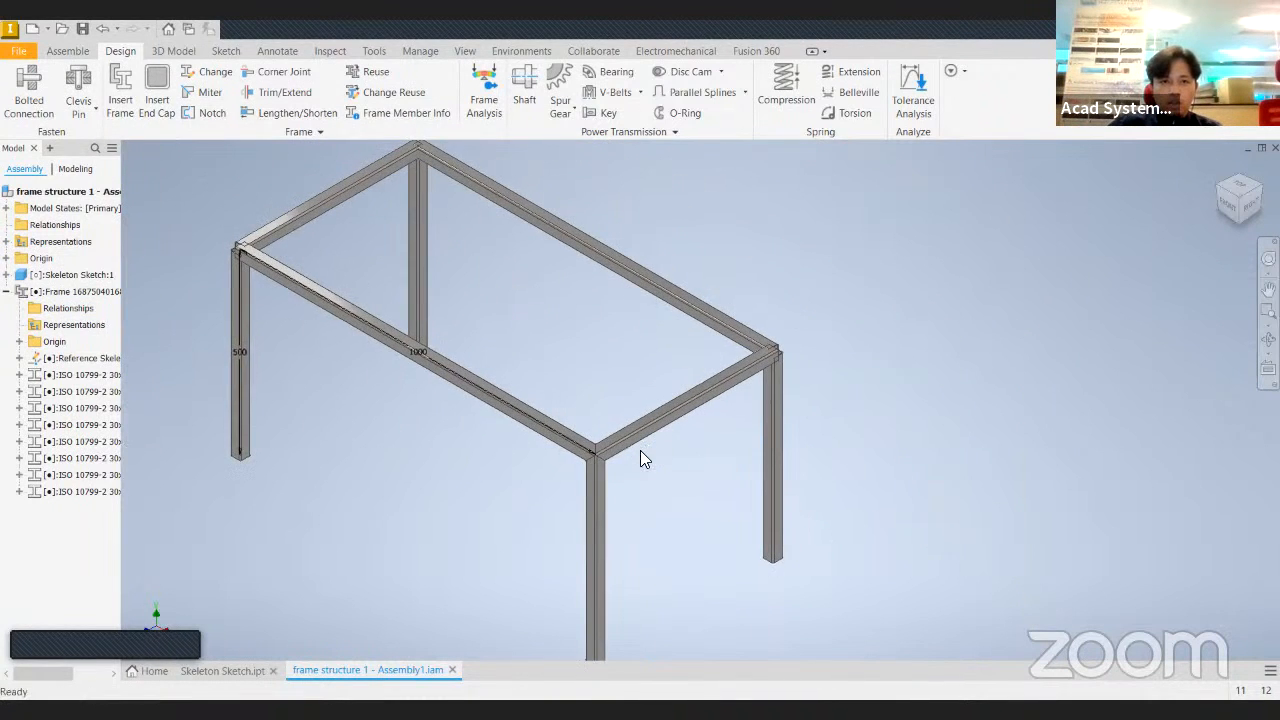
pyautogui.scroll(-3, 640, 450)
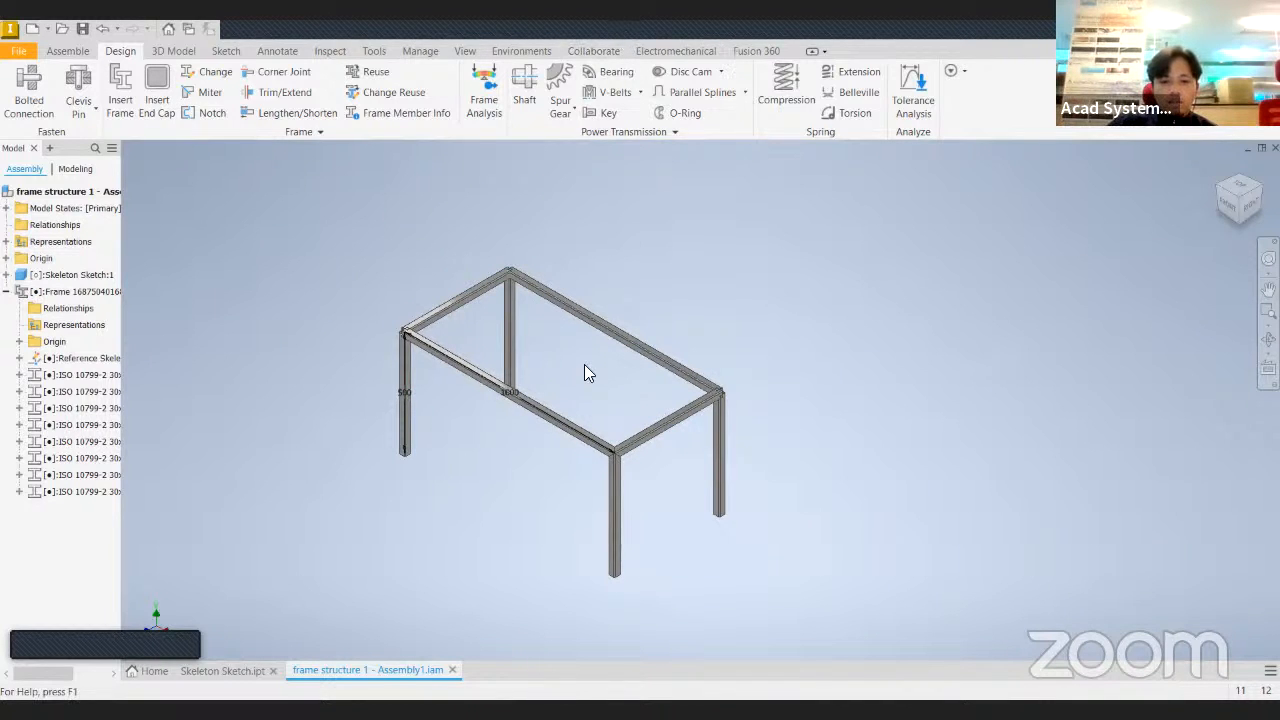
# Switch to the PowerPoint presentation and show the Create Custom Frame Structure slide full screen.
pyautogui.hotkey('alt', 'Tab')
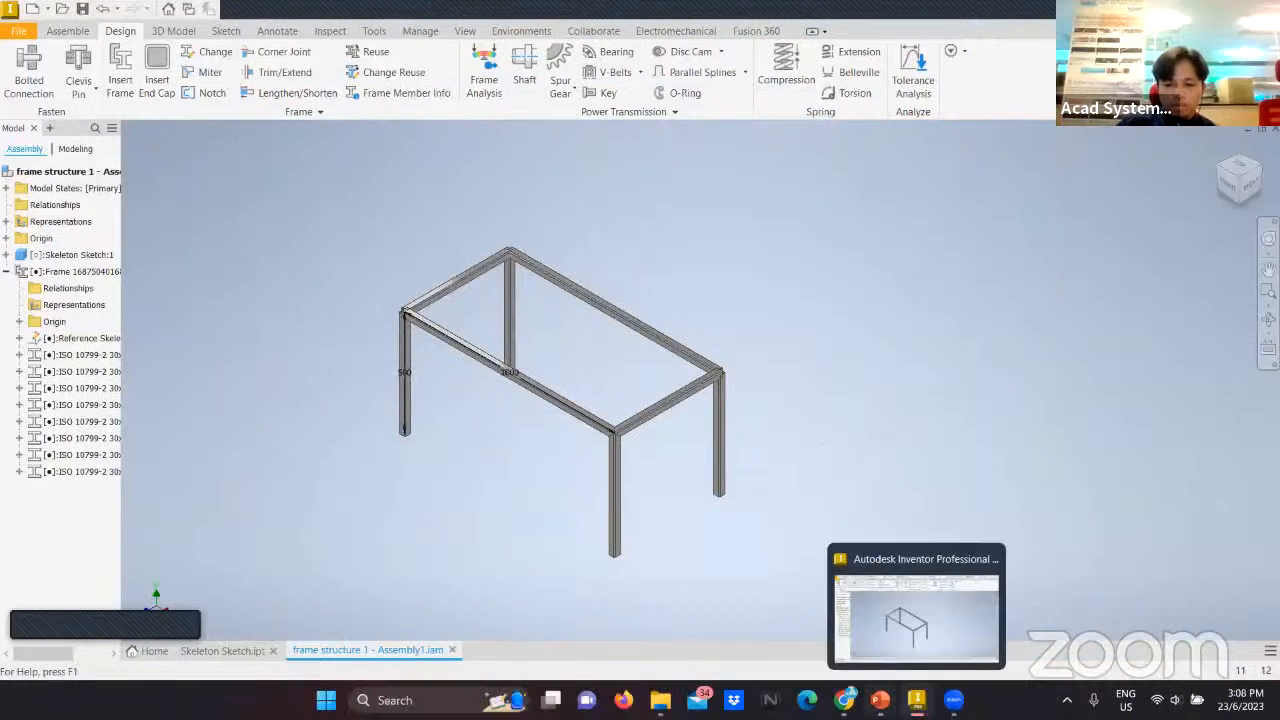
pyautogui.click(880, 700)
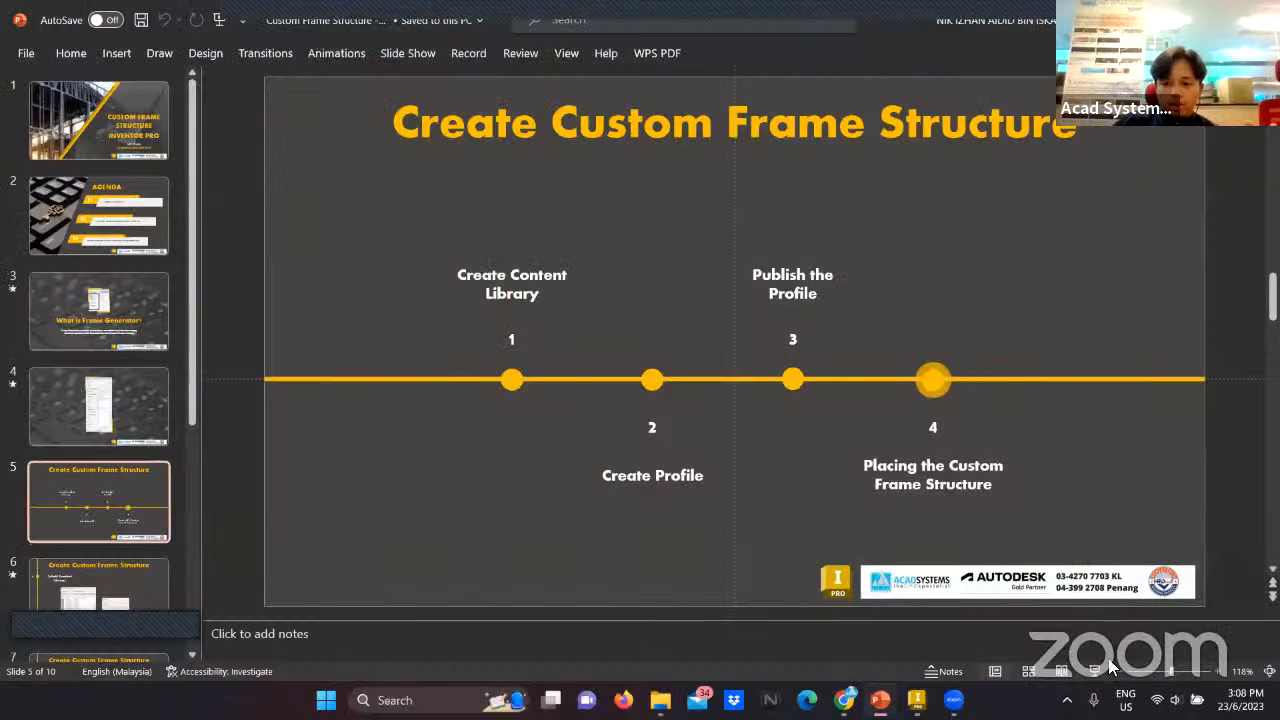
pyautogui.hotkey('shift', 'F5')
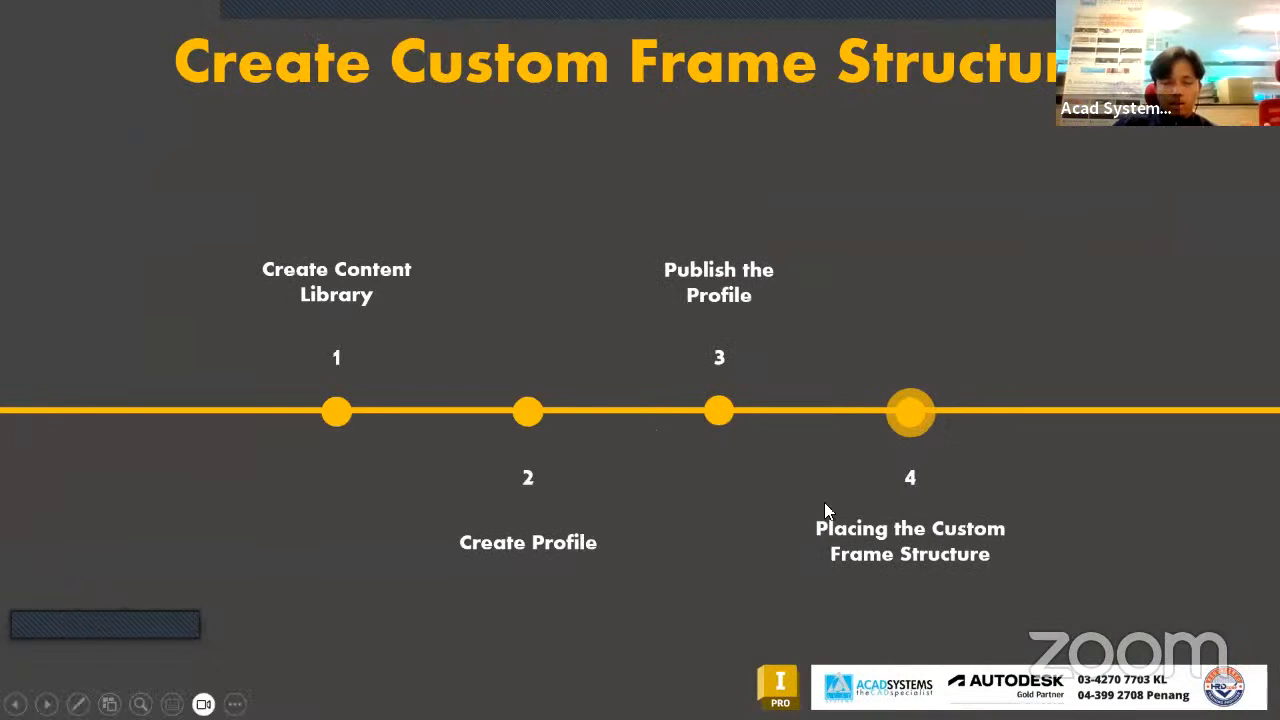
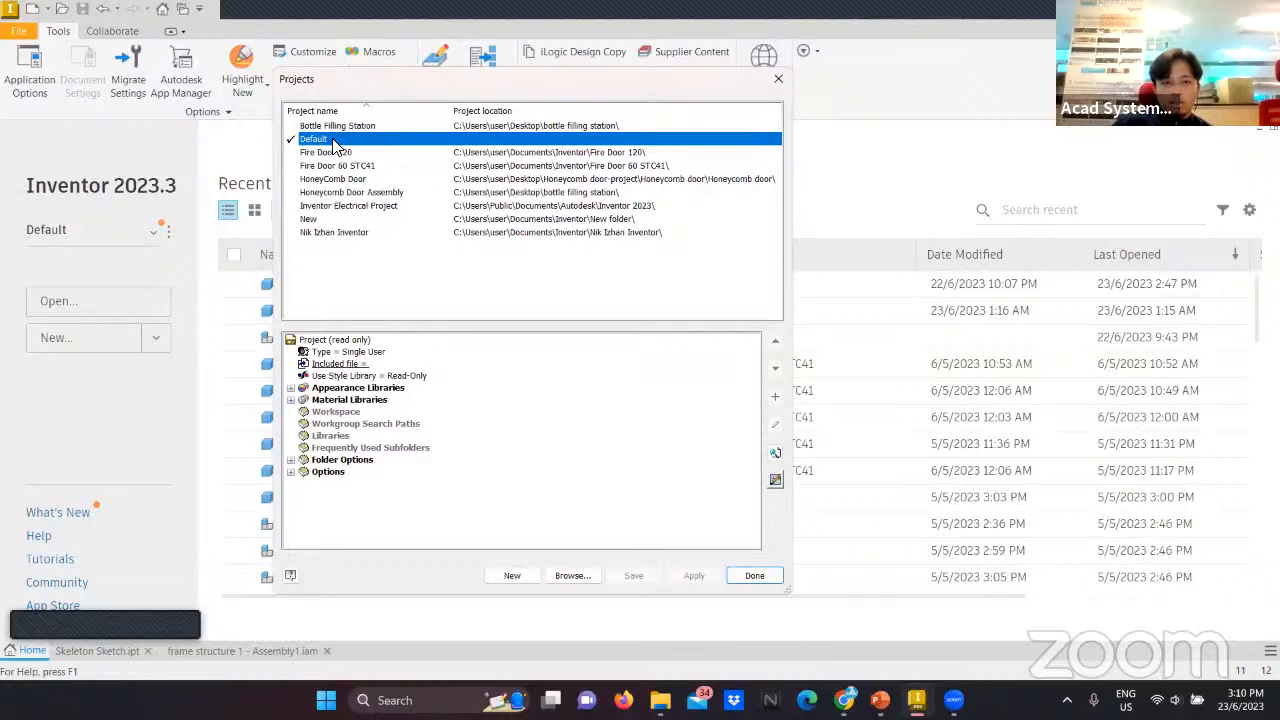
# Create a Content Center library named Frame Library in the Default project's library configuration.
pyautogui.click(770, 484)
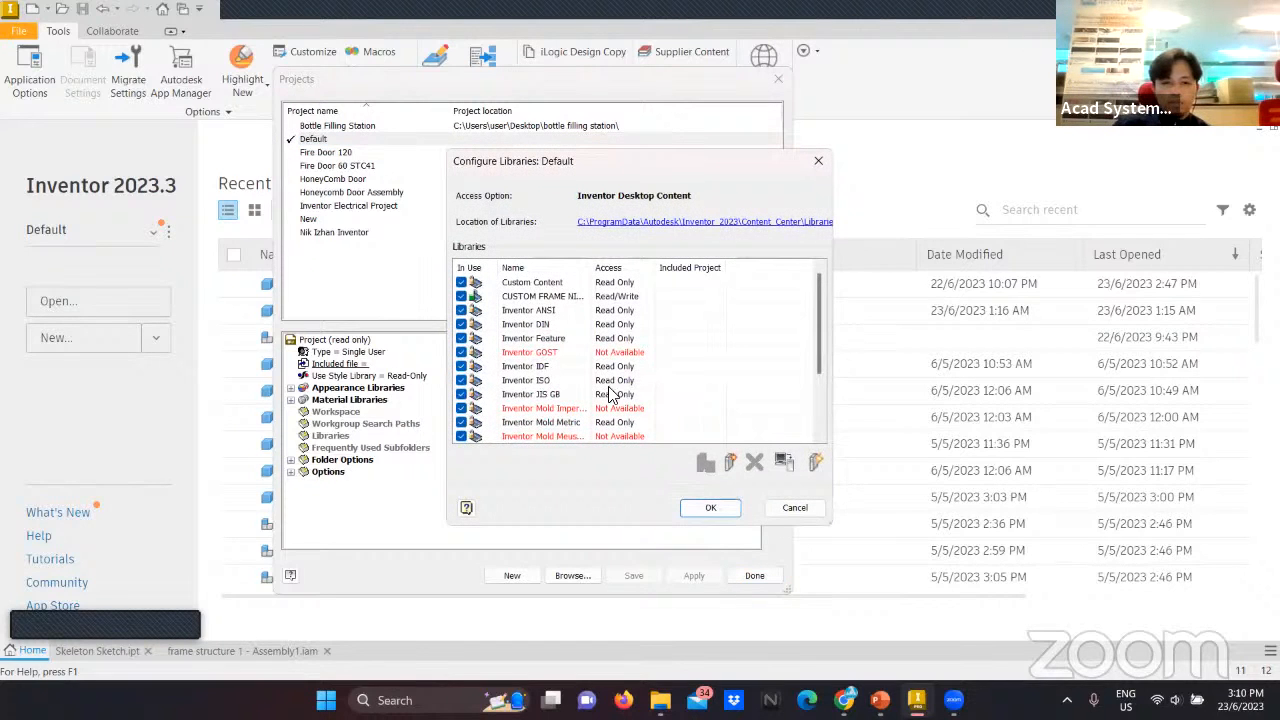
pyautogui.scroll(-2, 590, 380)
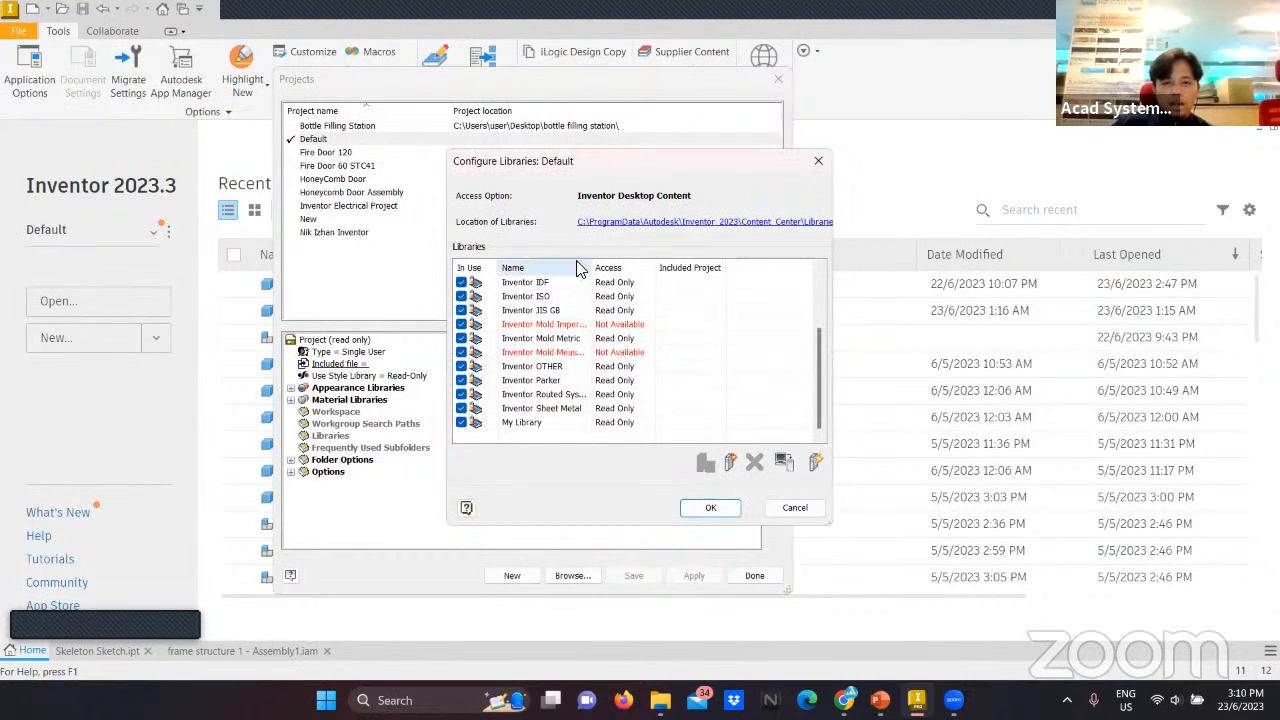
pyautogui.scroll(2, 552, 356)
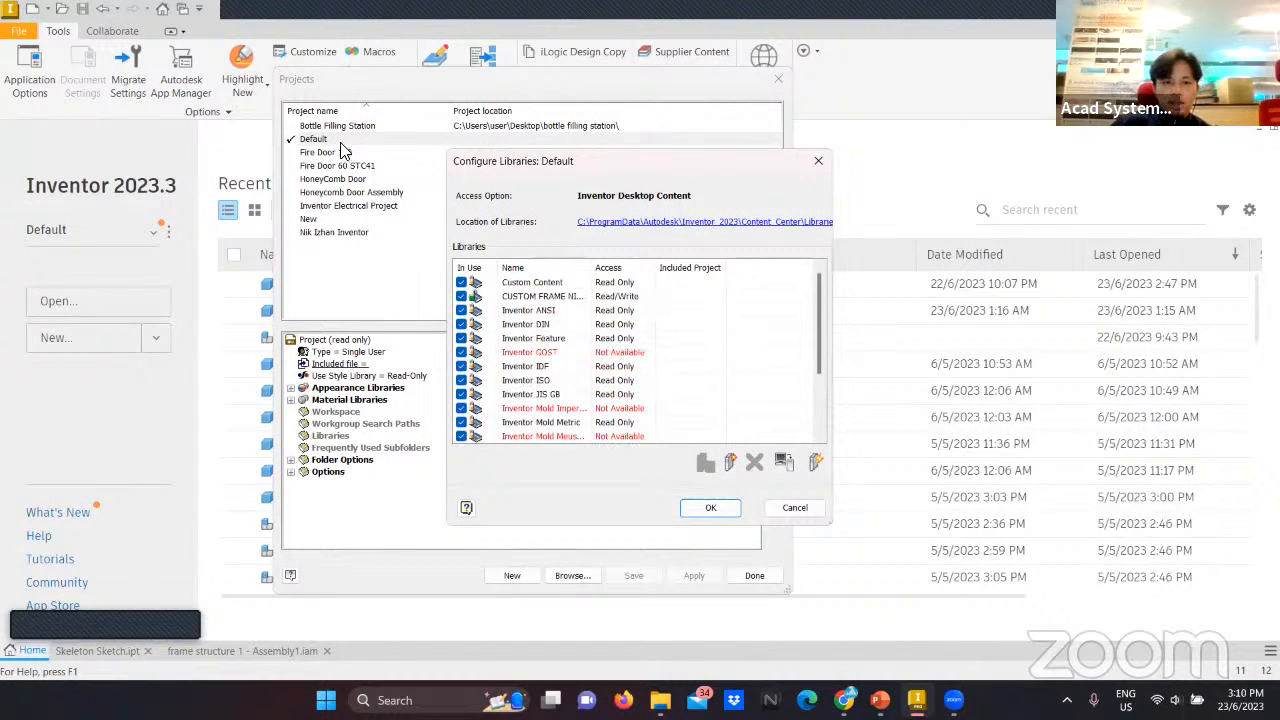
pyautogui.scroll(-2, 630, 375)
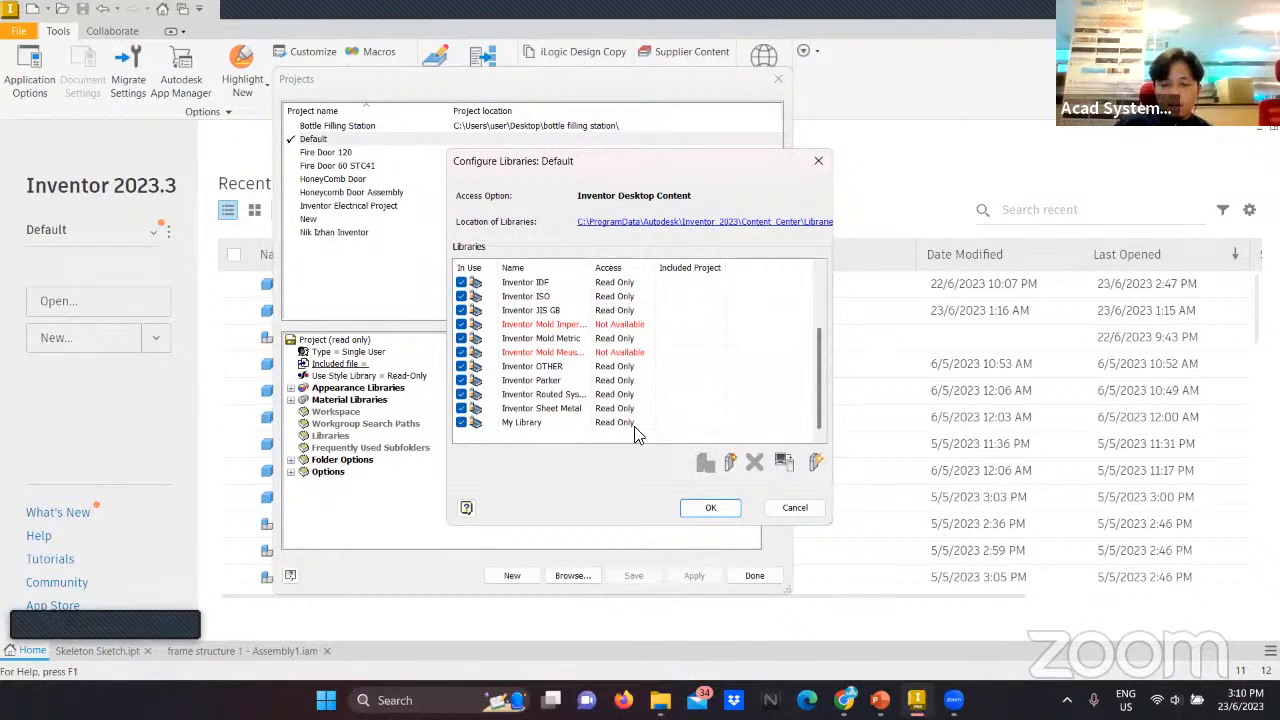
pyautogui.click(729, 462)
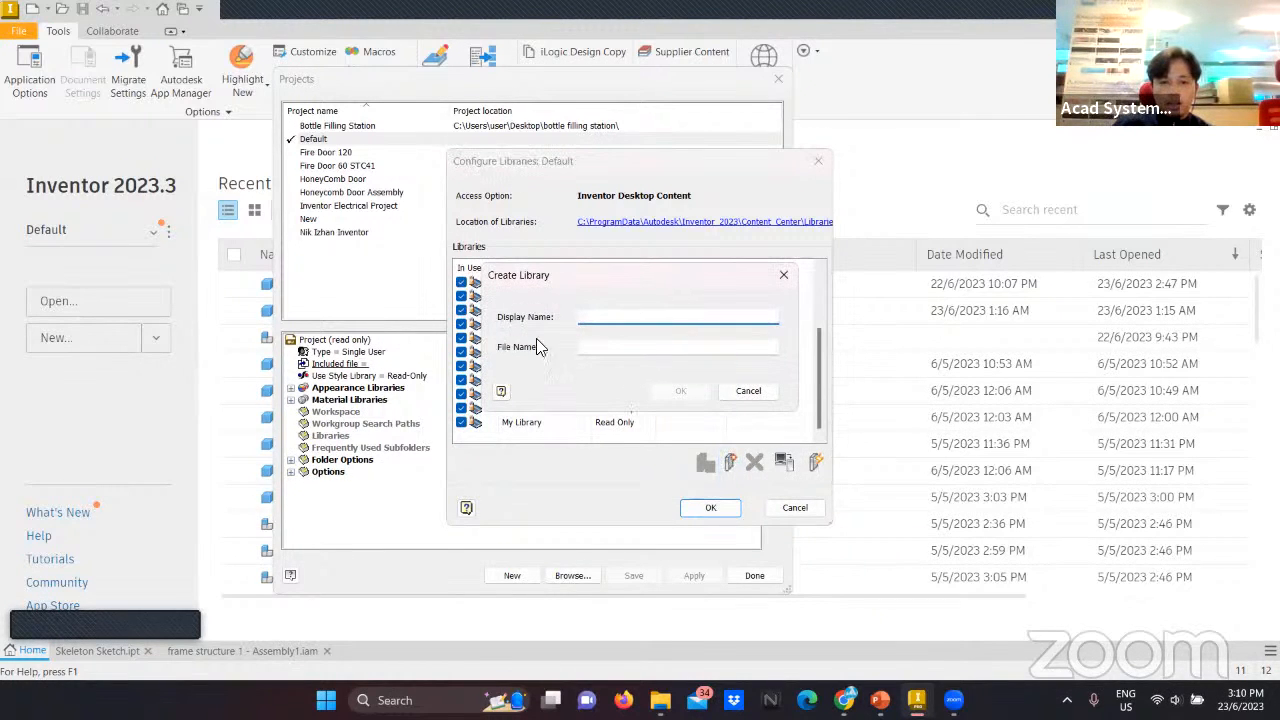
pyautogui.moveTo(607, 280); pyautogui.dragTo(777, 273)
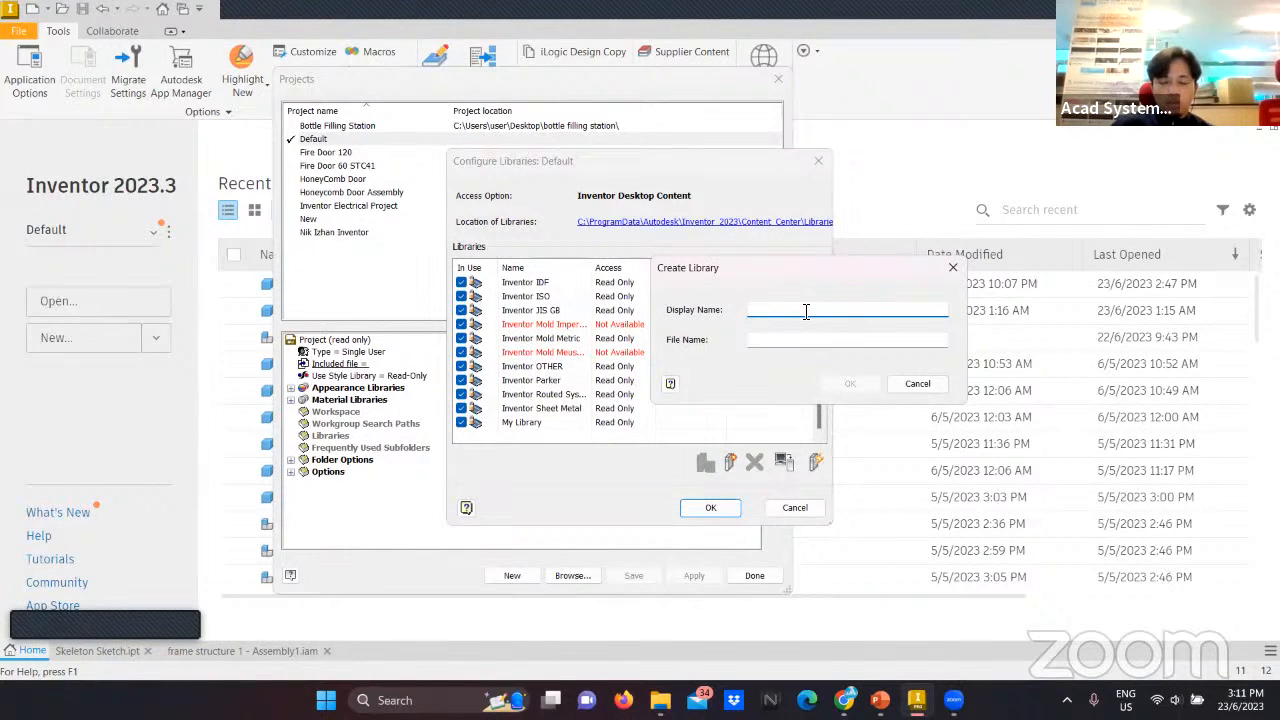
pyautogui.write('Frame Library')
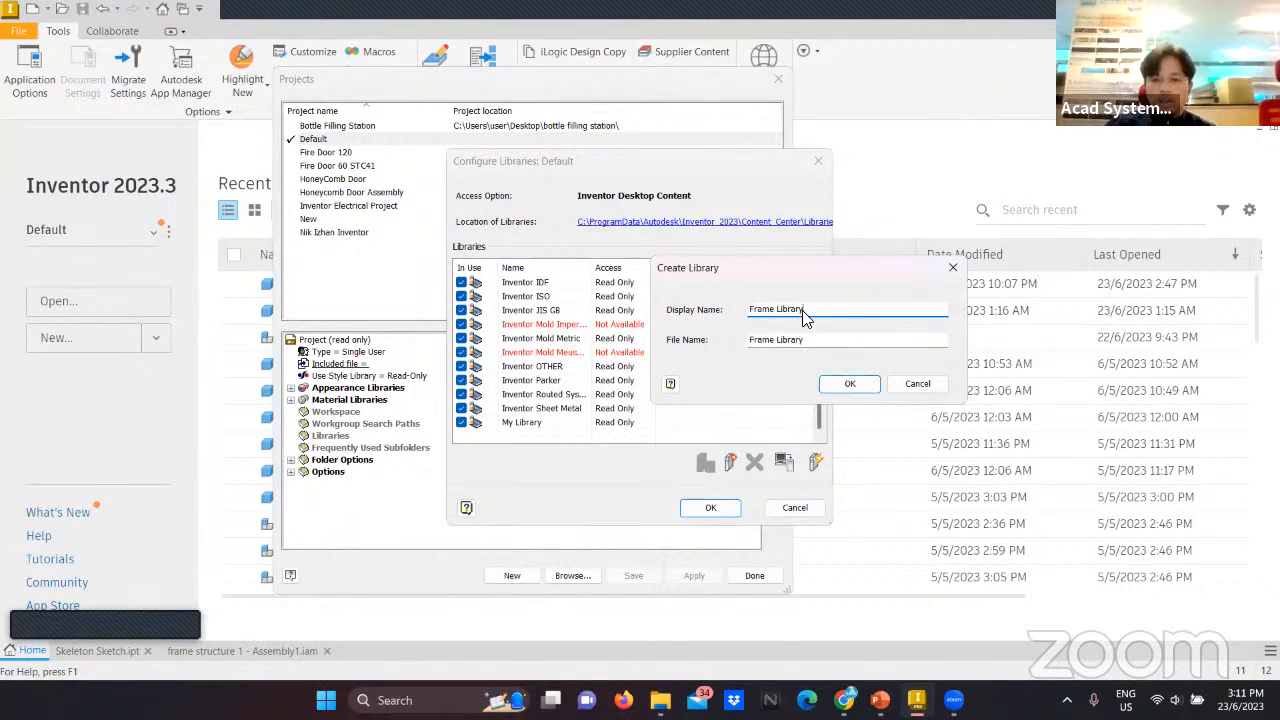
pyautogui.click(849, 384)
# Take My Library out of use, accept the library configuration and save the changes to the Default project.
pyautogui.scroll(2, 726, 412)
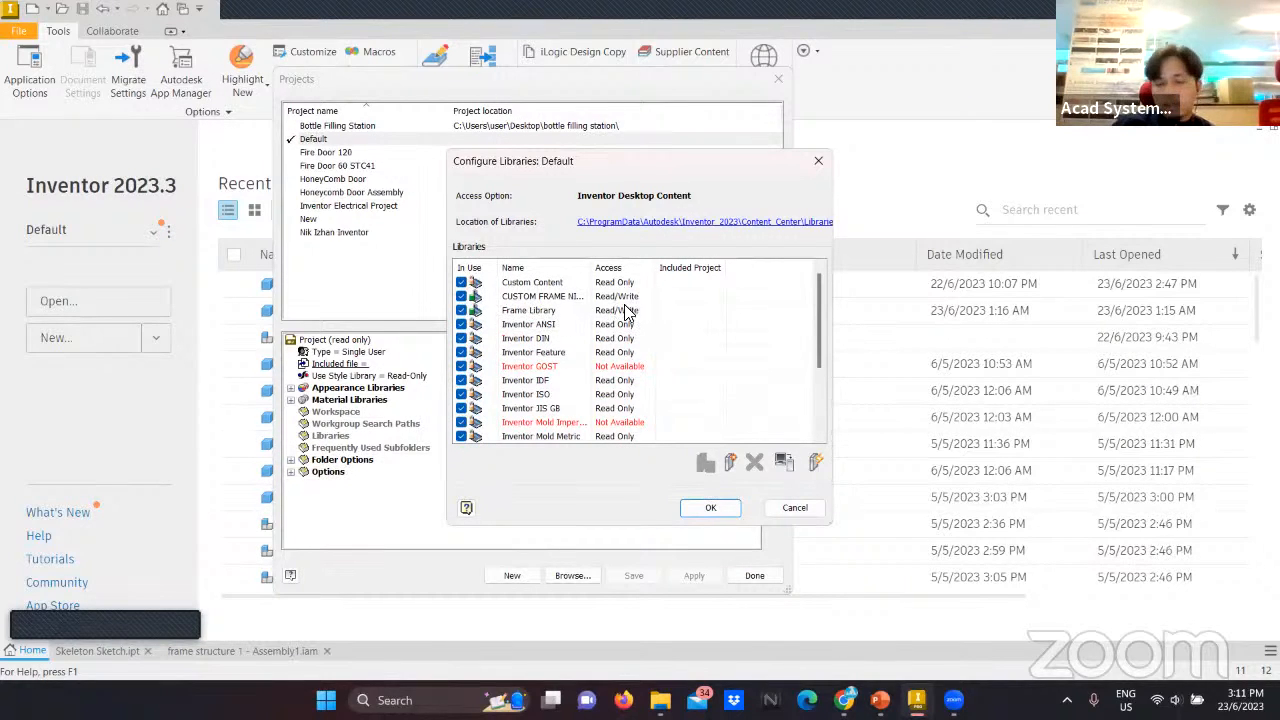
pyautogui.scroll(-3, 616, 372)
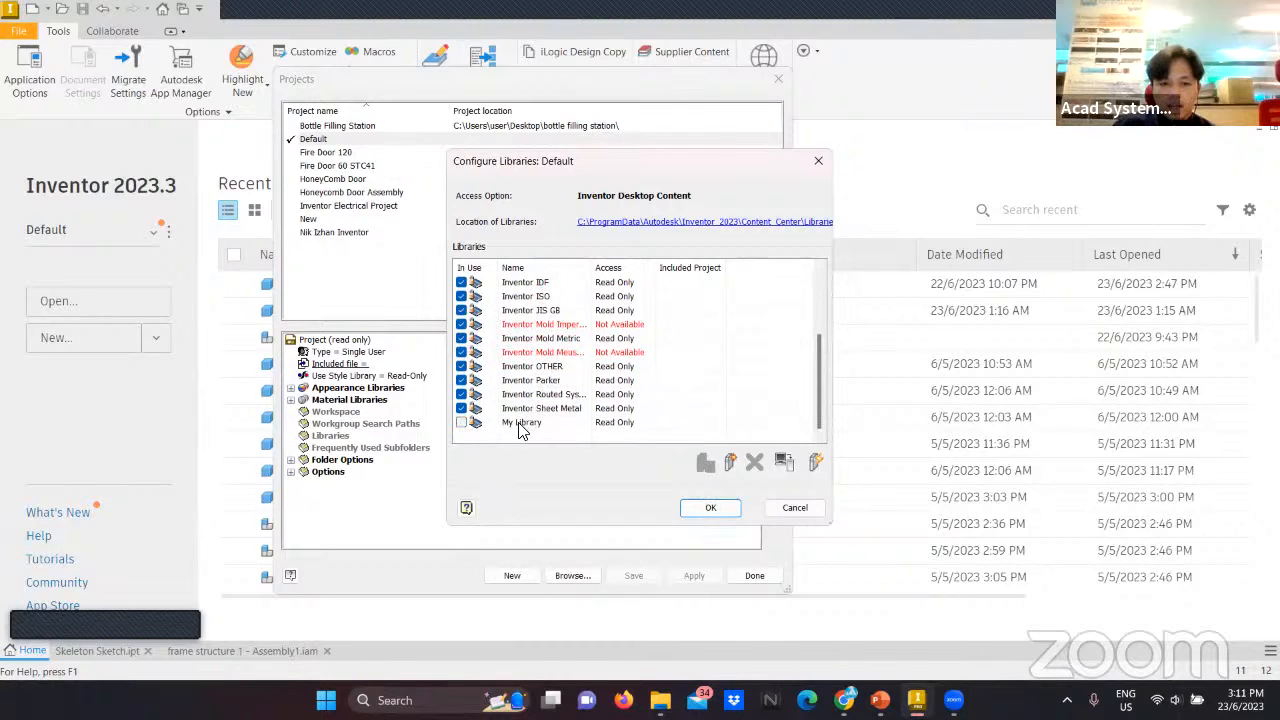
pyautogui.scroll(1, 518, 435)
pyautogui.scroll(1, 518, 440)
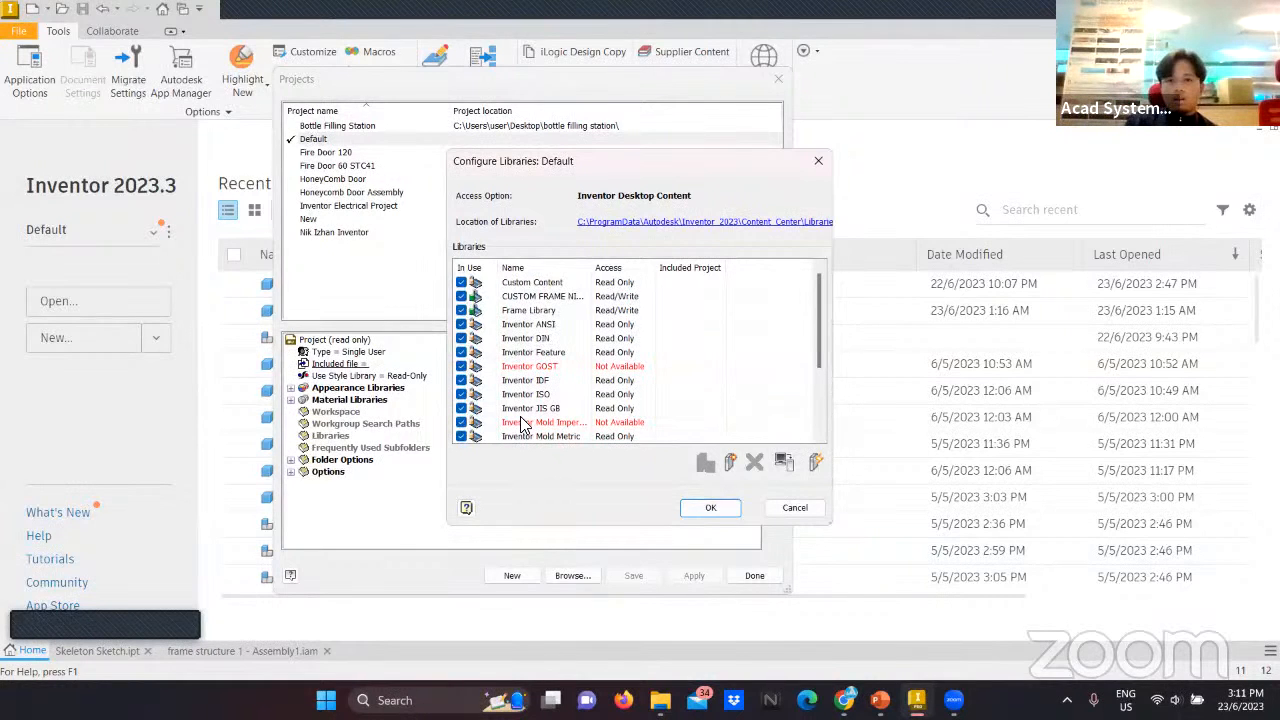
pyautogui.scroll(-2, 558, 392)
pyautogui.scroll(2, 556, 392)
pyautogui.scroll(-2, 549, 345)
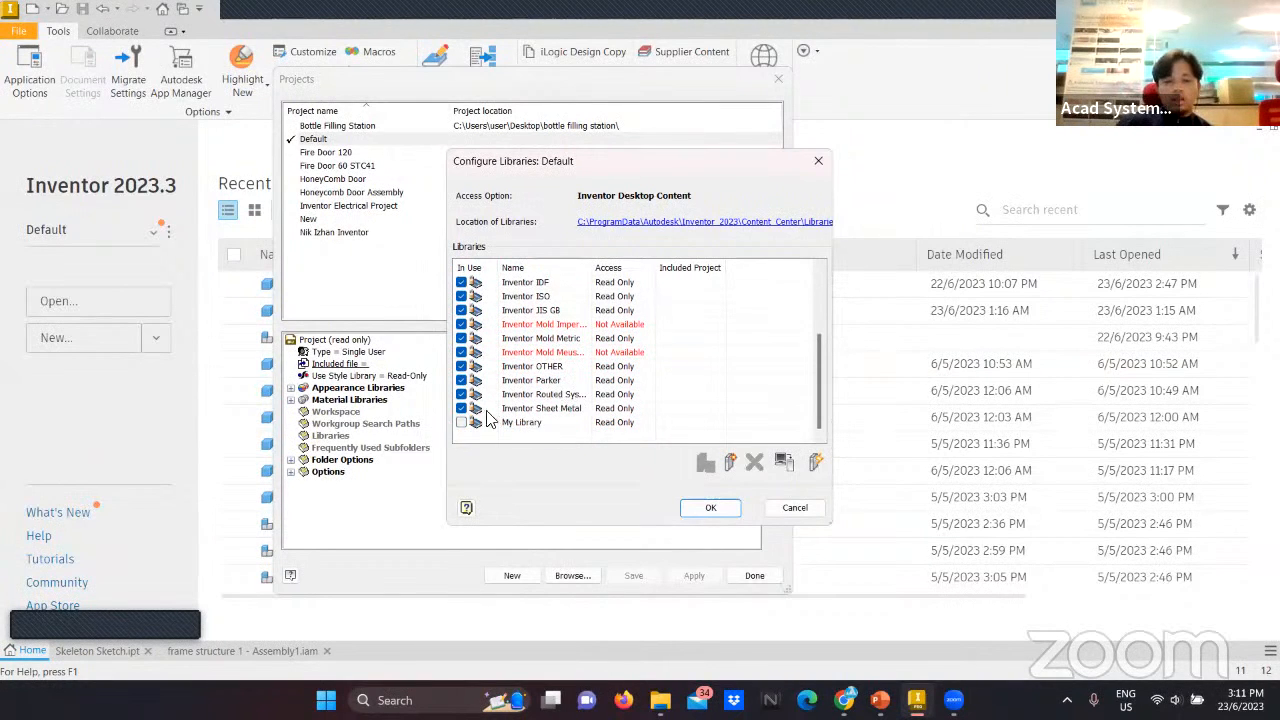
pyautogui.click(710, 508)
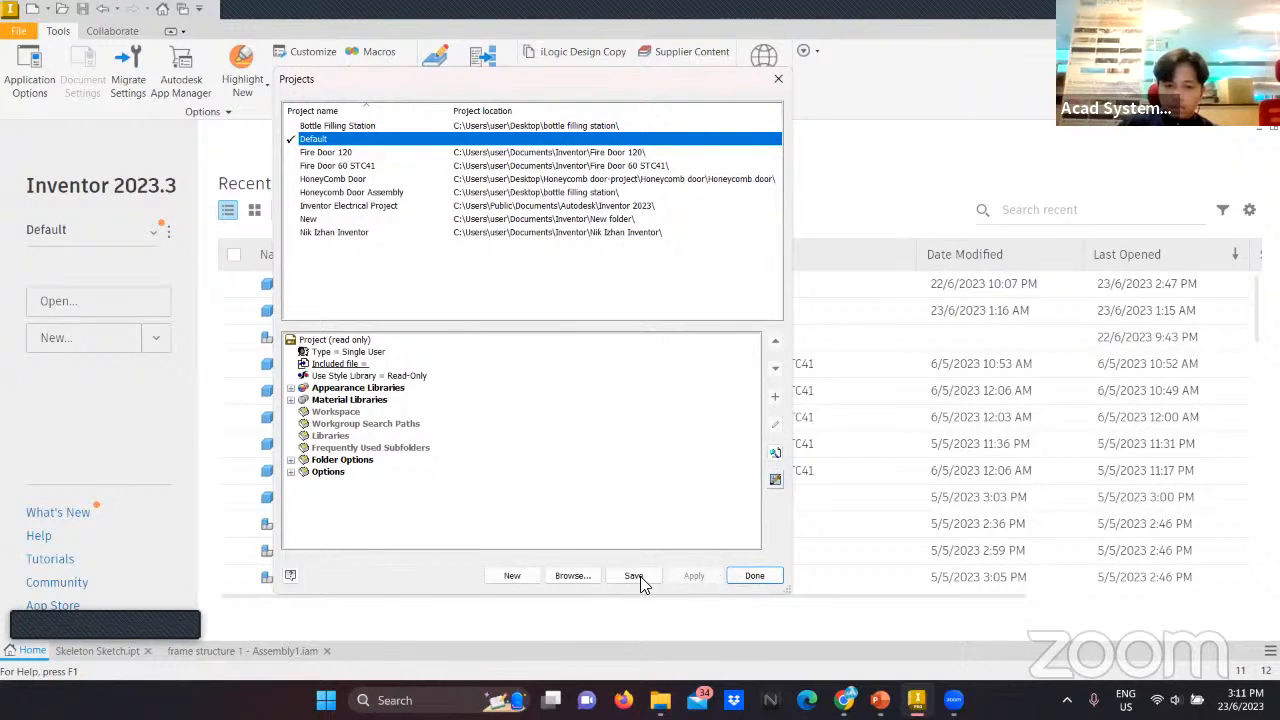
pyautogui.click(754, 575)
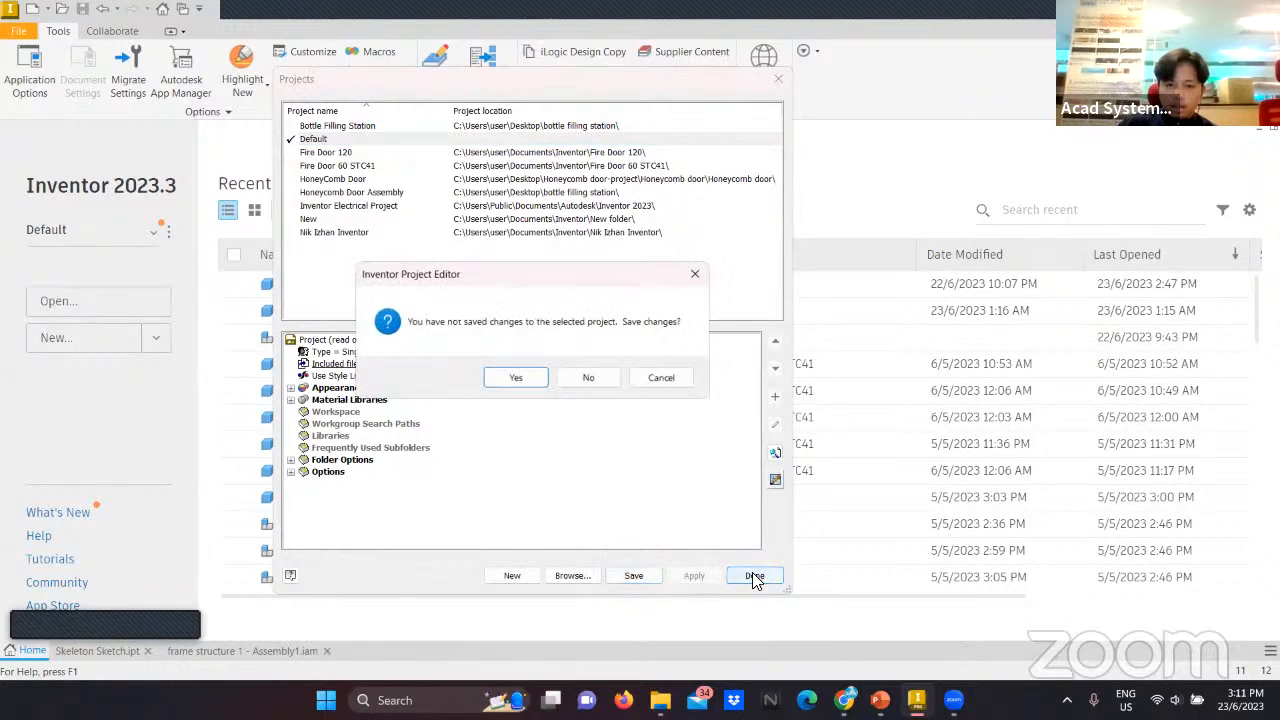
pyautogui.click(516, 379)
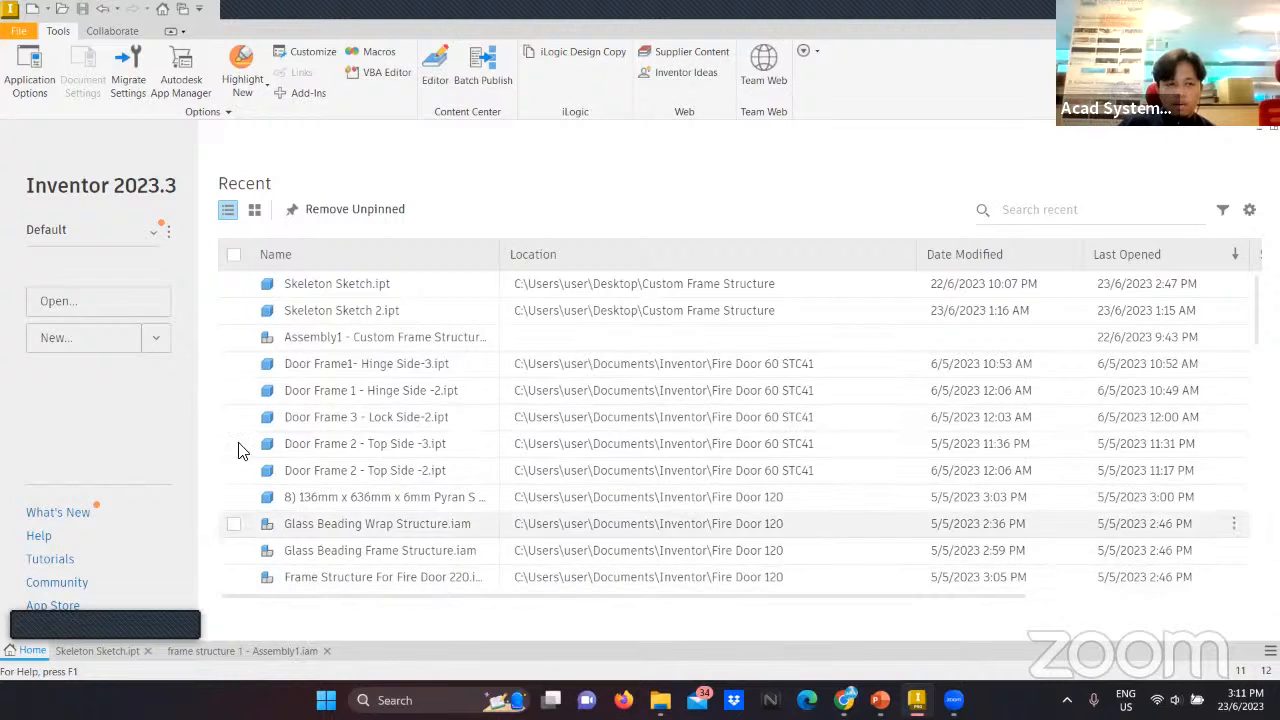
# Create a part from the metric Standard (mm).ipt template and start a 2D sketch on the front (XY) plane.
pyautogui.click(102, 340)
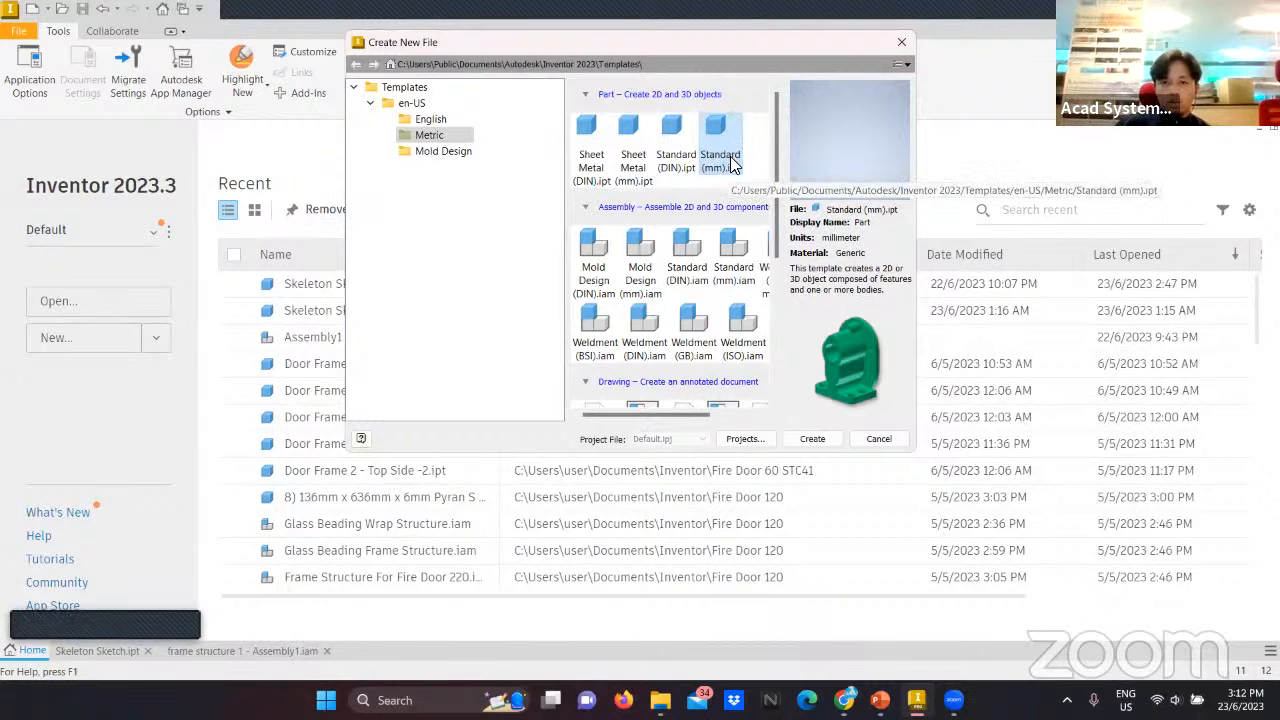
pyautogui.click(808, 438)
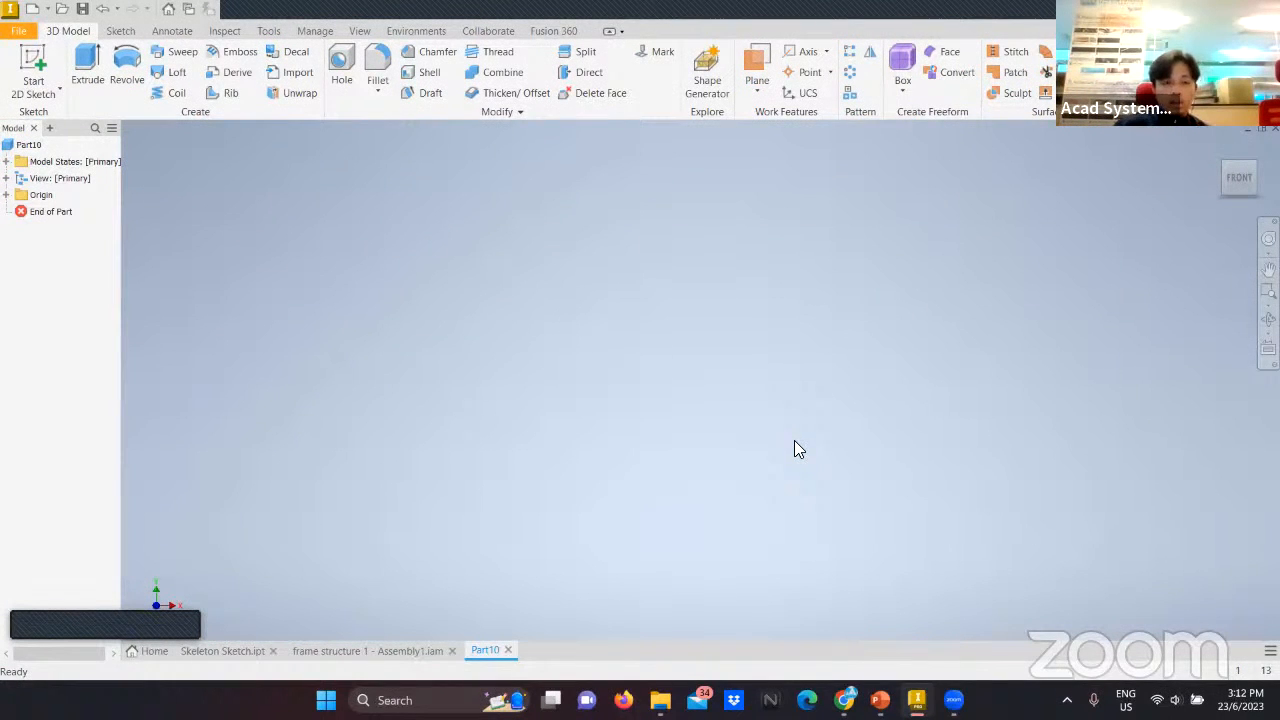
pyautogui.click(40, 92)
pyautogui.click(65, 122)
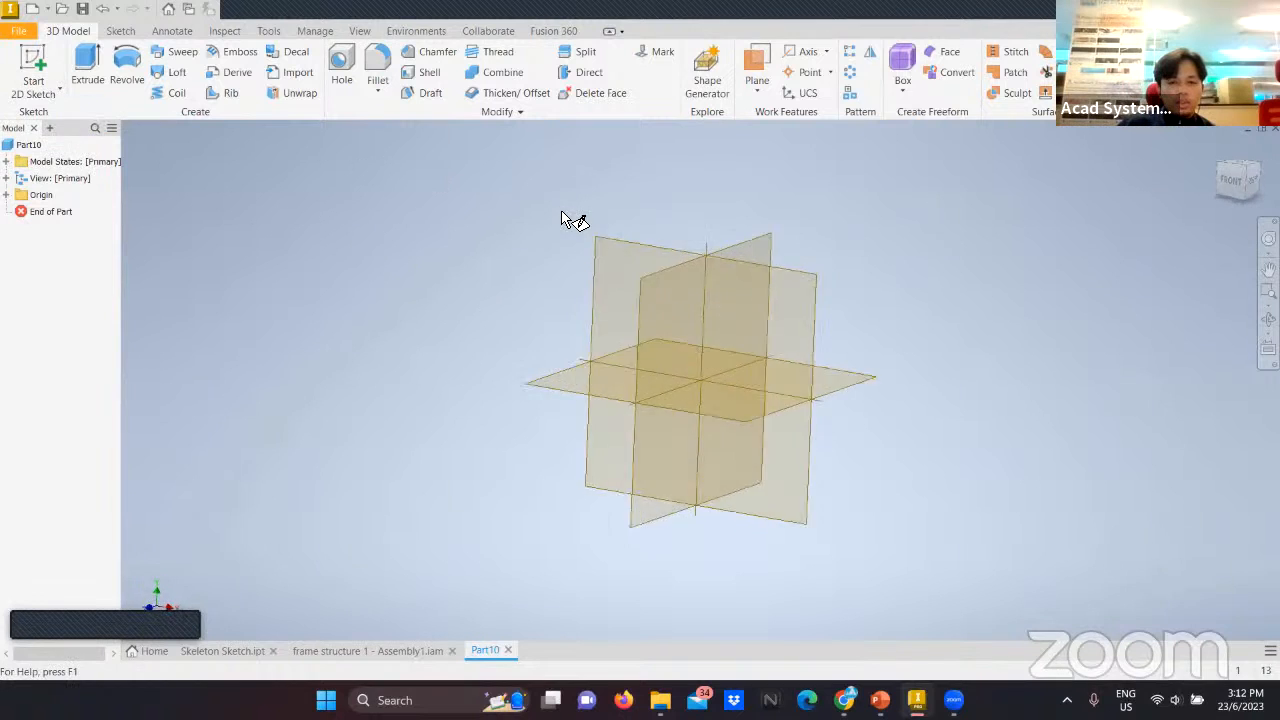
pyautogui.click(750, 276)
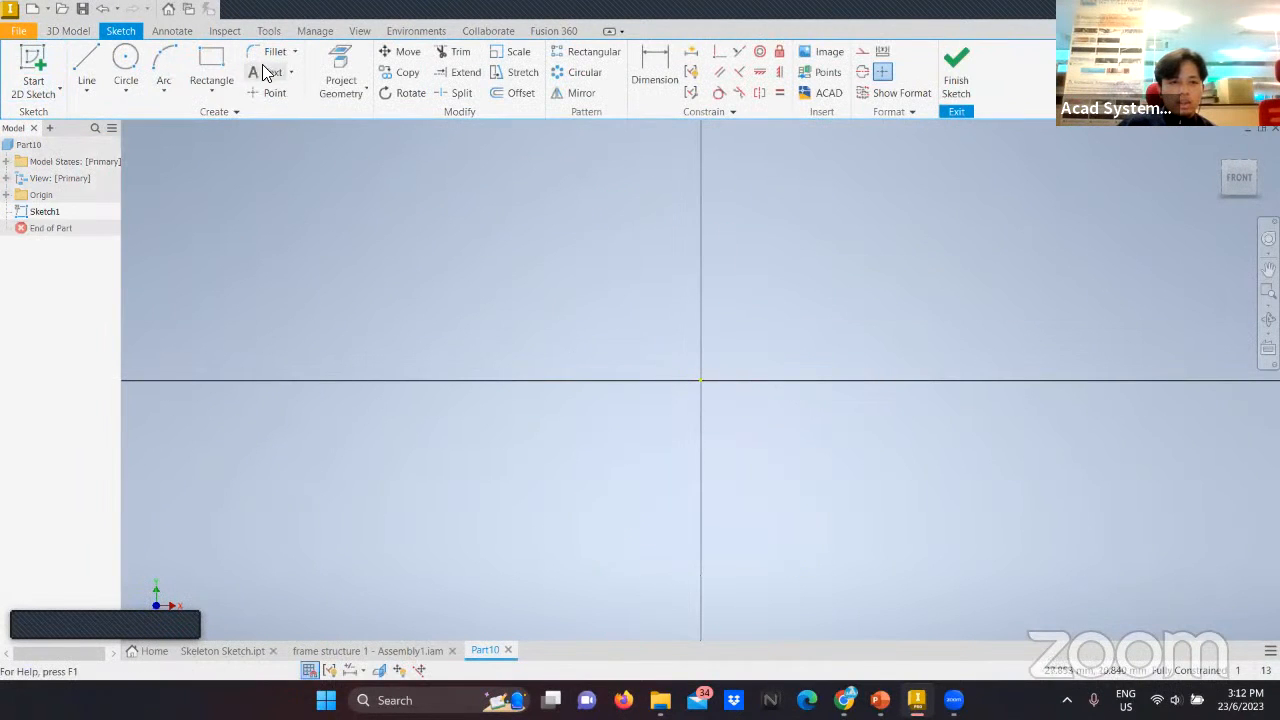
# Draw a circumscribed 8-sided polygon centred on the sketch origin with flat horizontal top and bottom edges.
pyautogui.click(211, 92)
pyautogui.click(251, 423)
pyautogui.click(164, 169)
pyautogui.moveTo(200, 169); pyautogui.dragTo(169, 169)
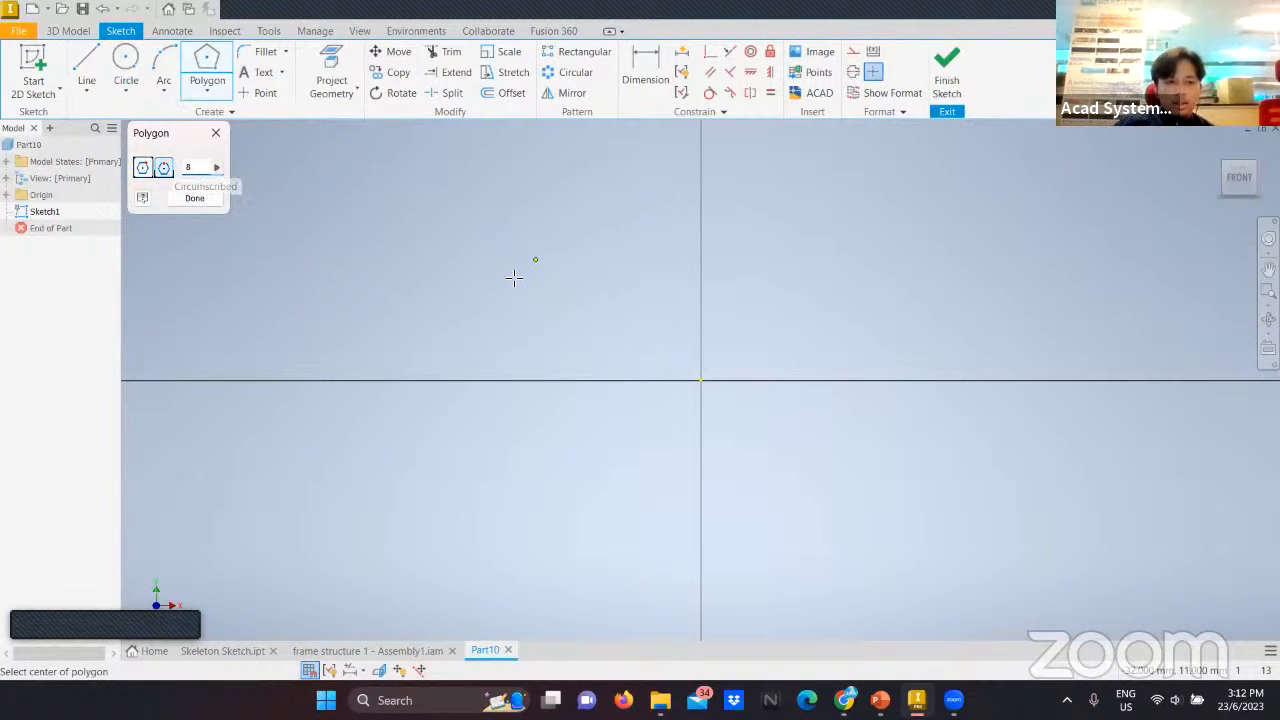
pyautogui.click(701, 380)
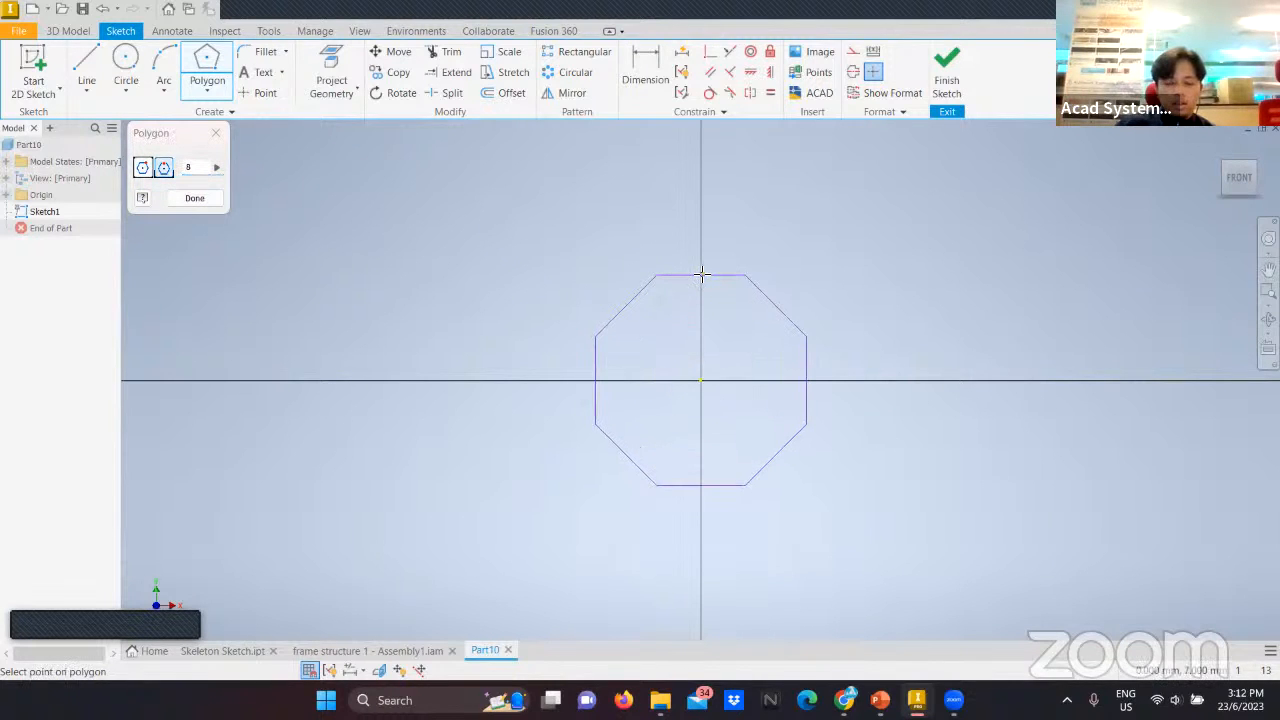
pyautogui.click(701, 266)
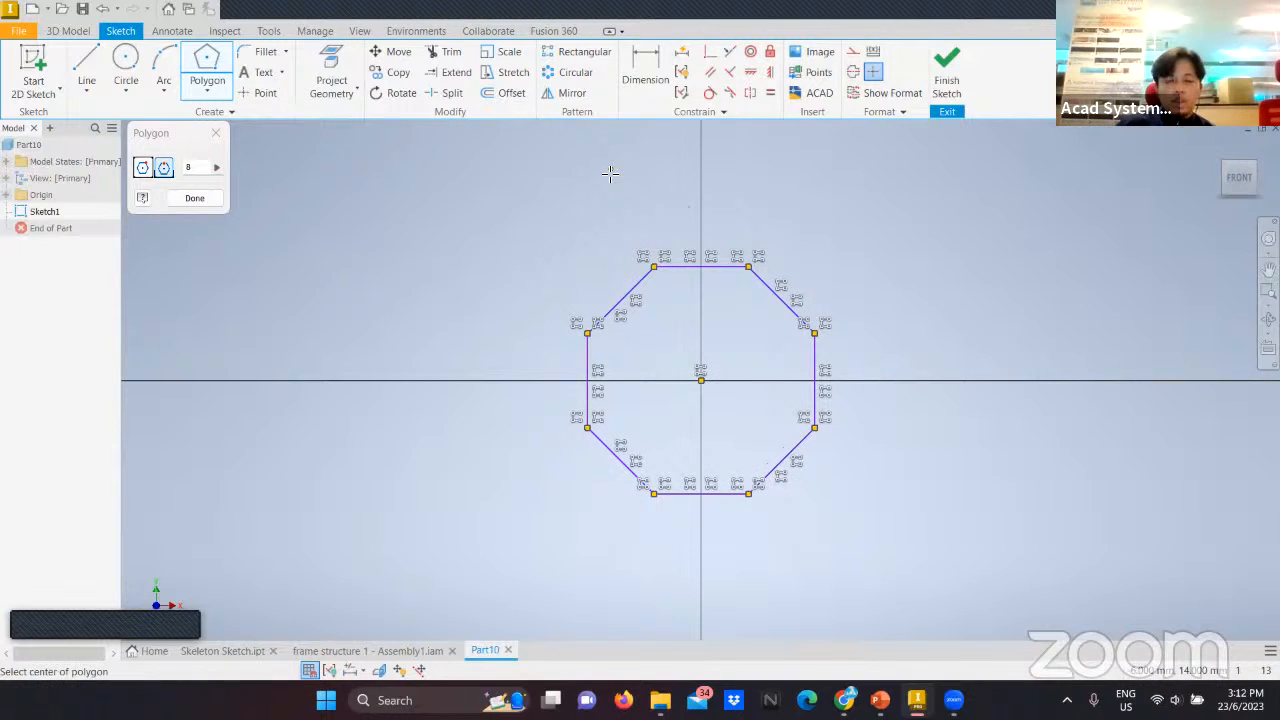
# Dimension the distance between the octagon's two vertical sides with the named parameter width set to 50 mm.
pyautogui.click(200, 198)
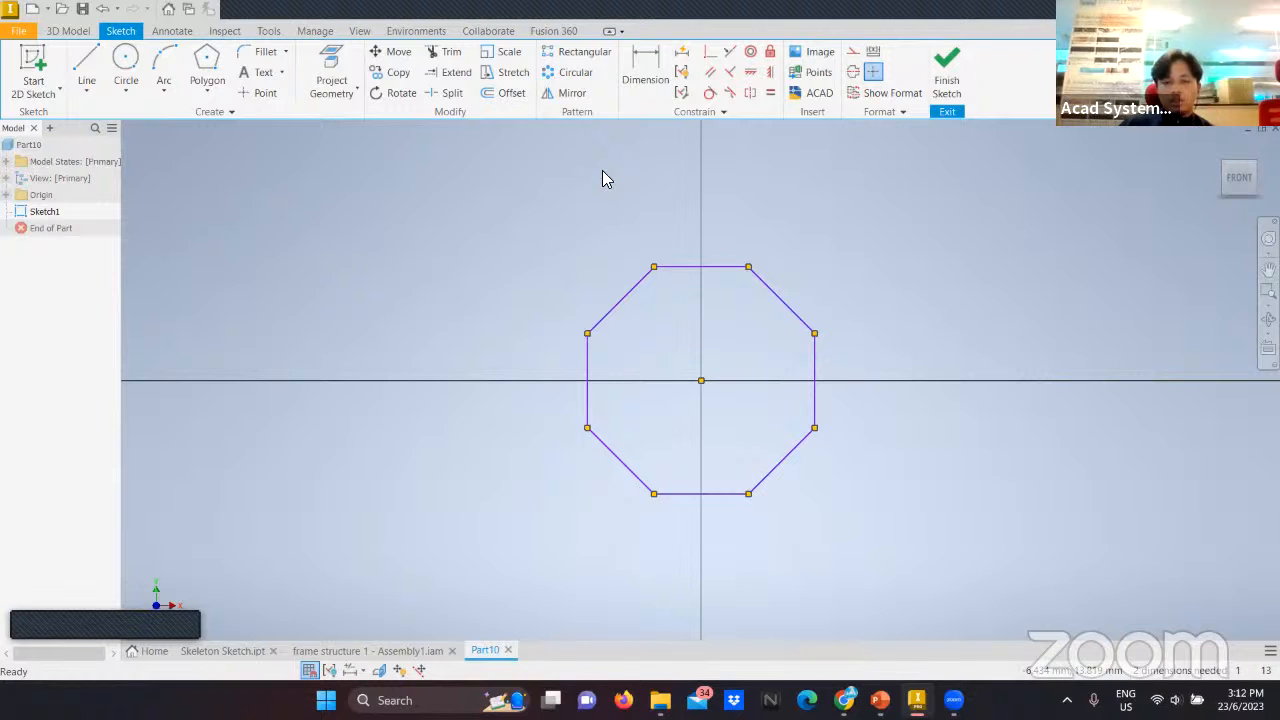
pyautogui.click(644, 86)
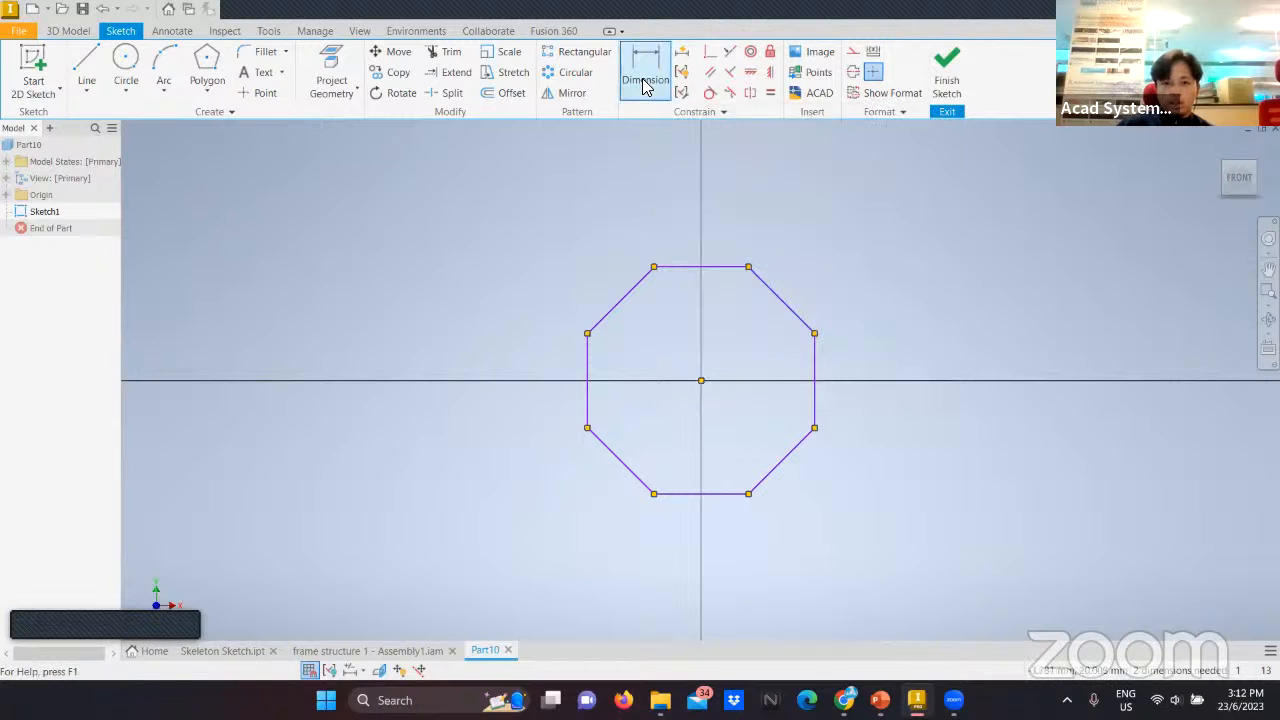
pyautogui.click(589, 368)
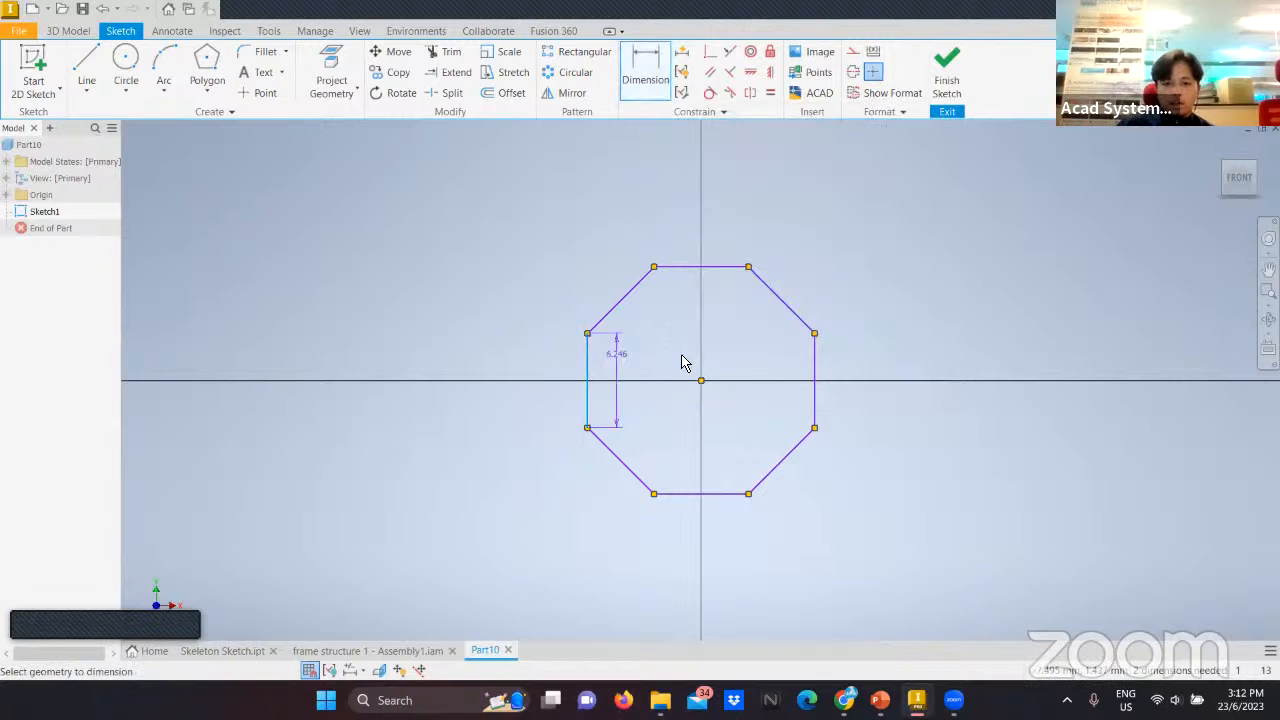
pyautogui.click(815, 371)
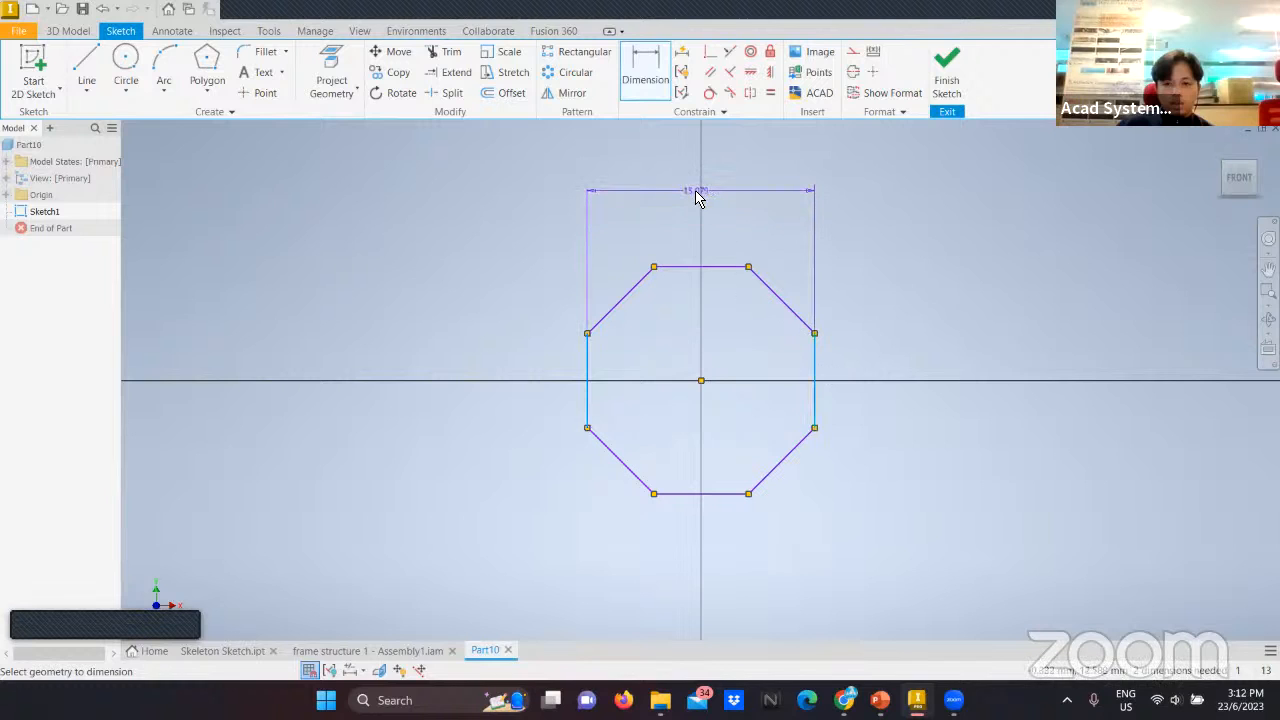
pyautogui.click(700, 192)
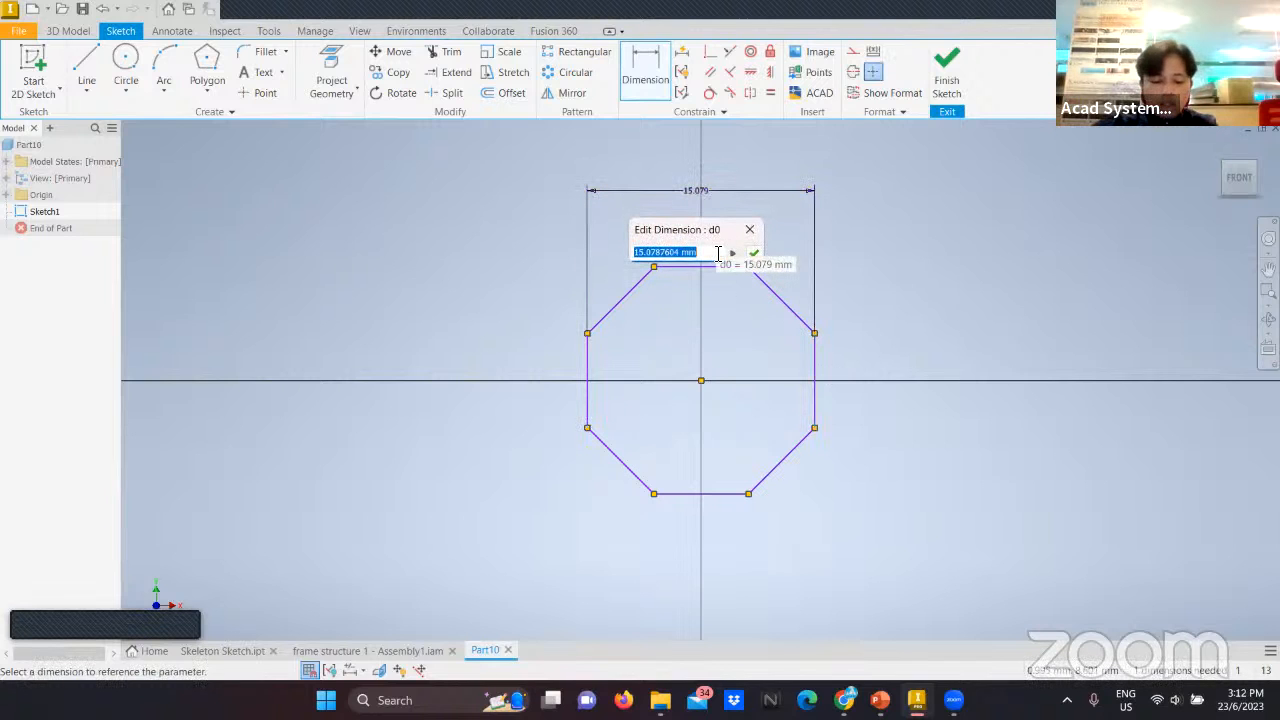
pyautogui.press('BackSpace')
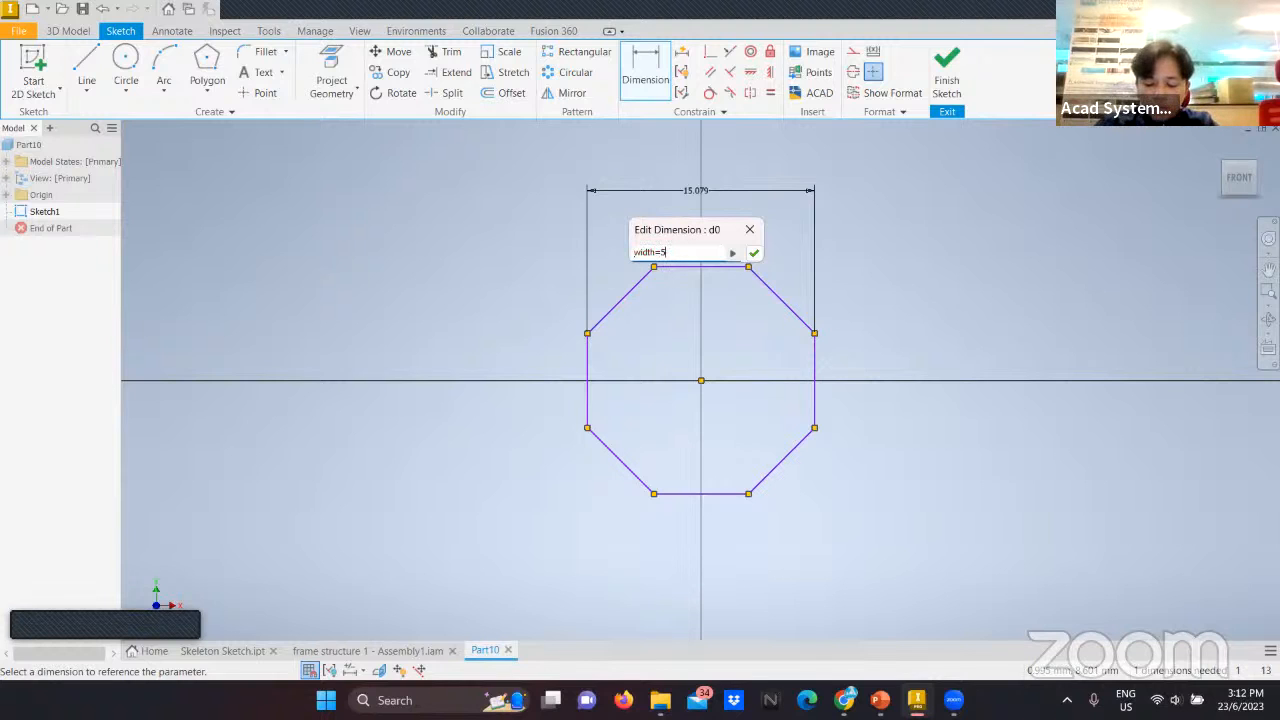
pyautogui.press('Return')
pyautogui.scroll(-4, 748, 262)
pyautogui.scroll(5, 750, 260)
pyautogui.scroll(5, 750, 265)
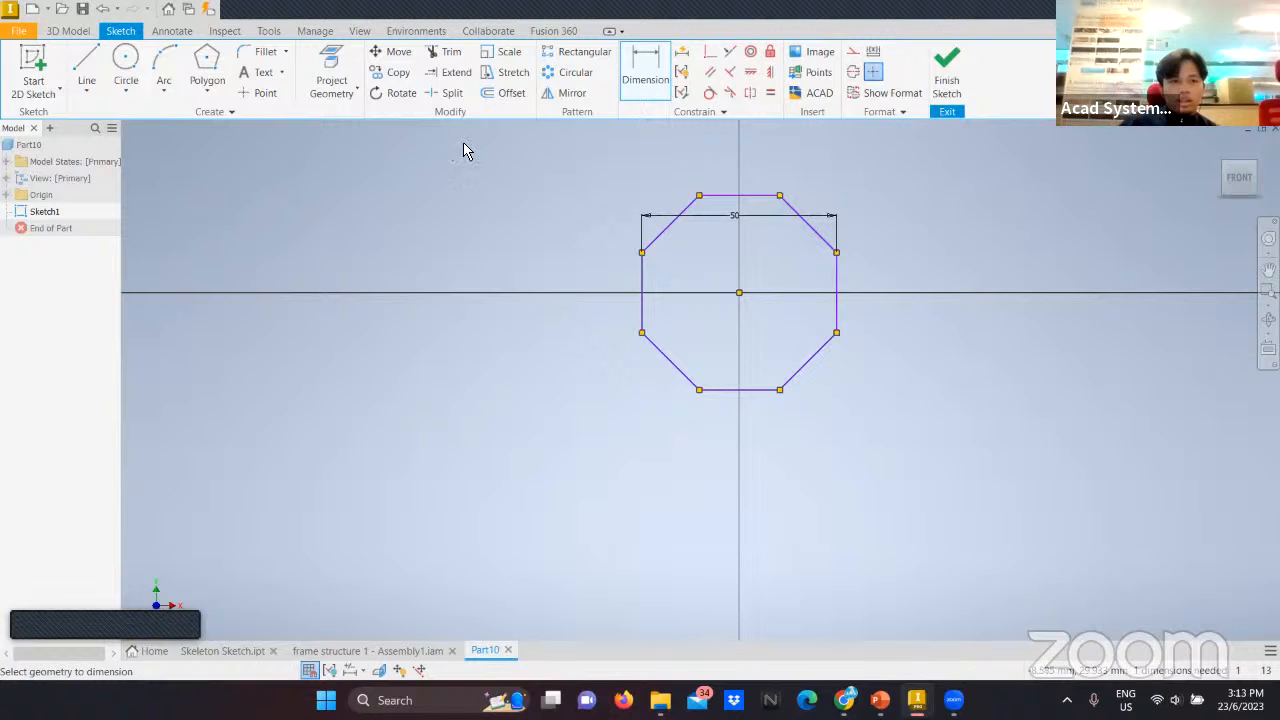
pyautogui.click(512, 93)
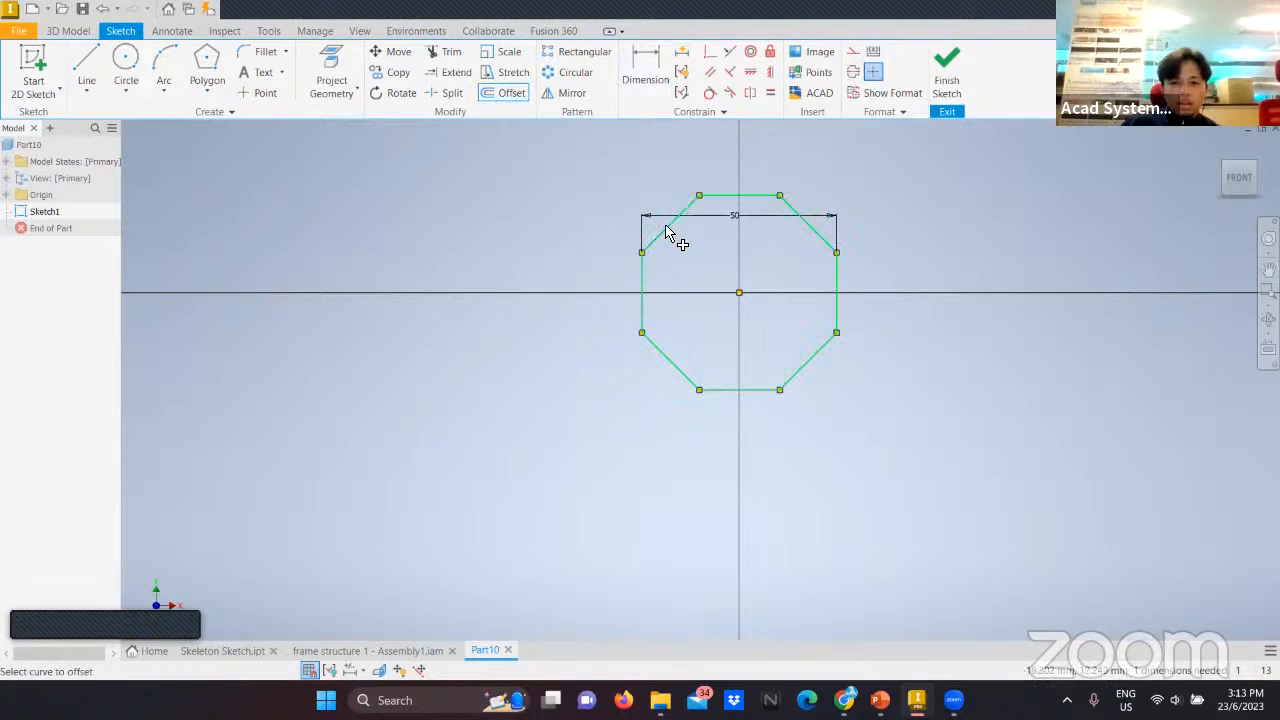
pyautogui.click(668, 233)
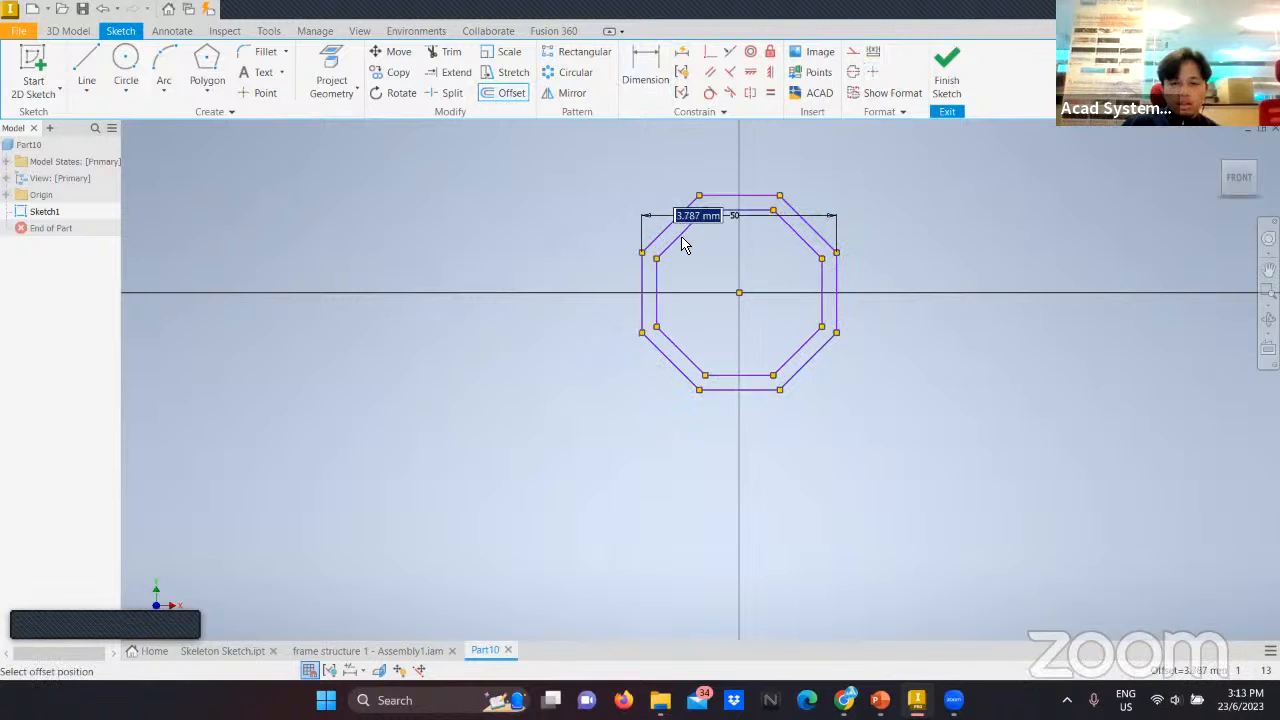
pyautogui.write('5')
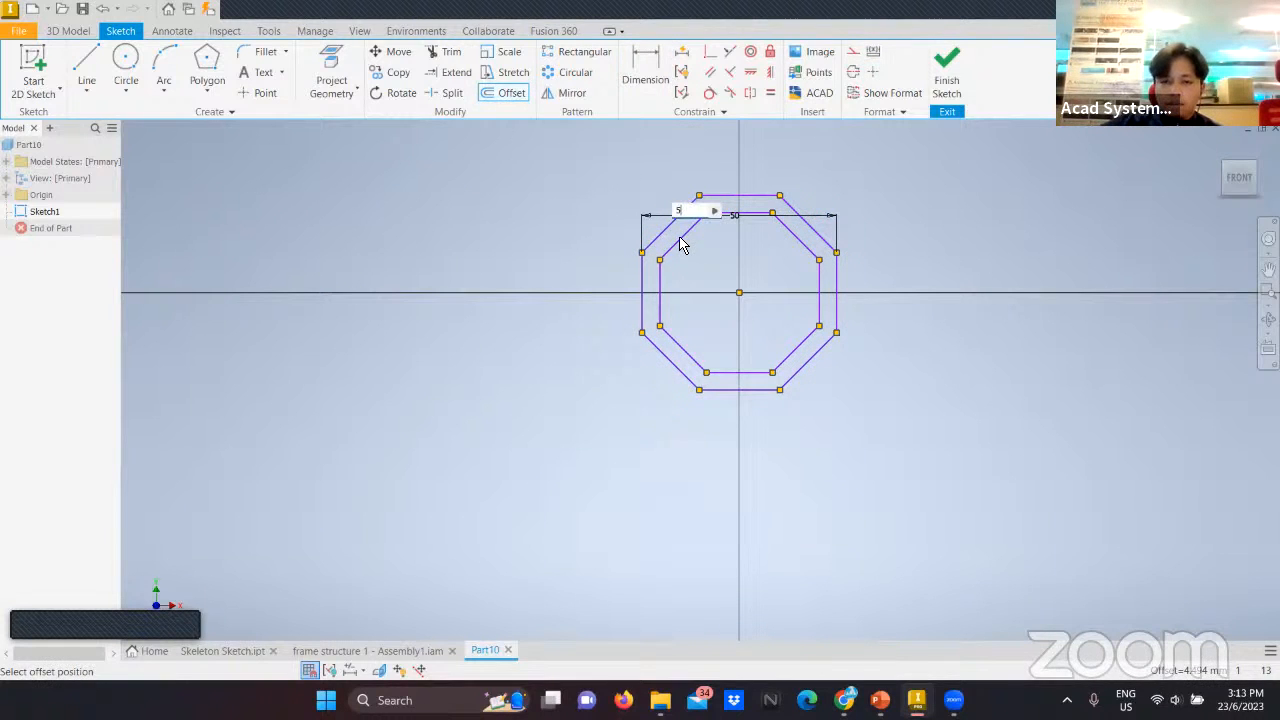
pyautogui.press('Return')
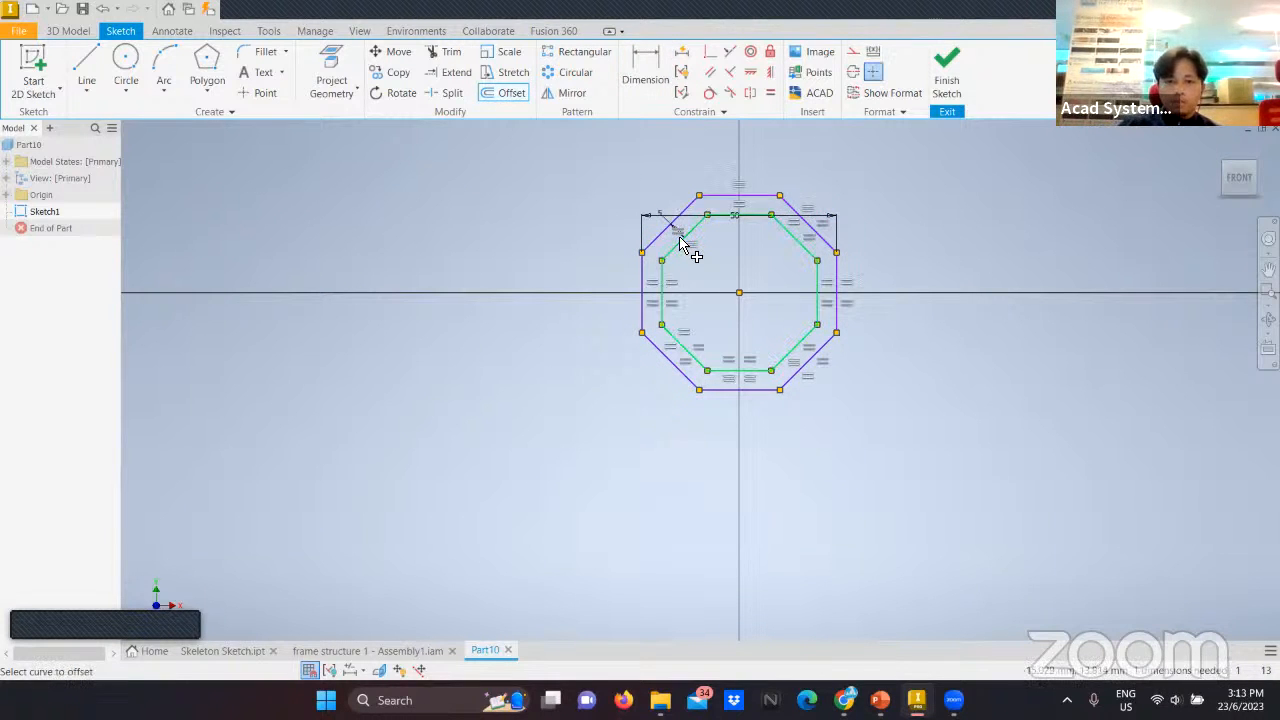
pyautogui.hotkey('ctrl', 'z')
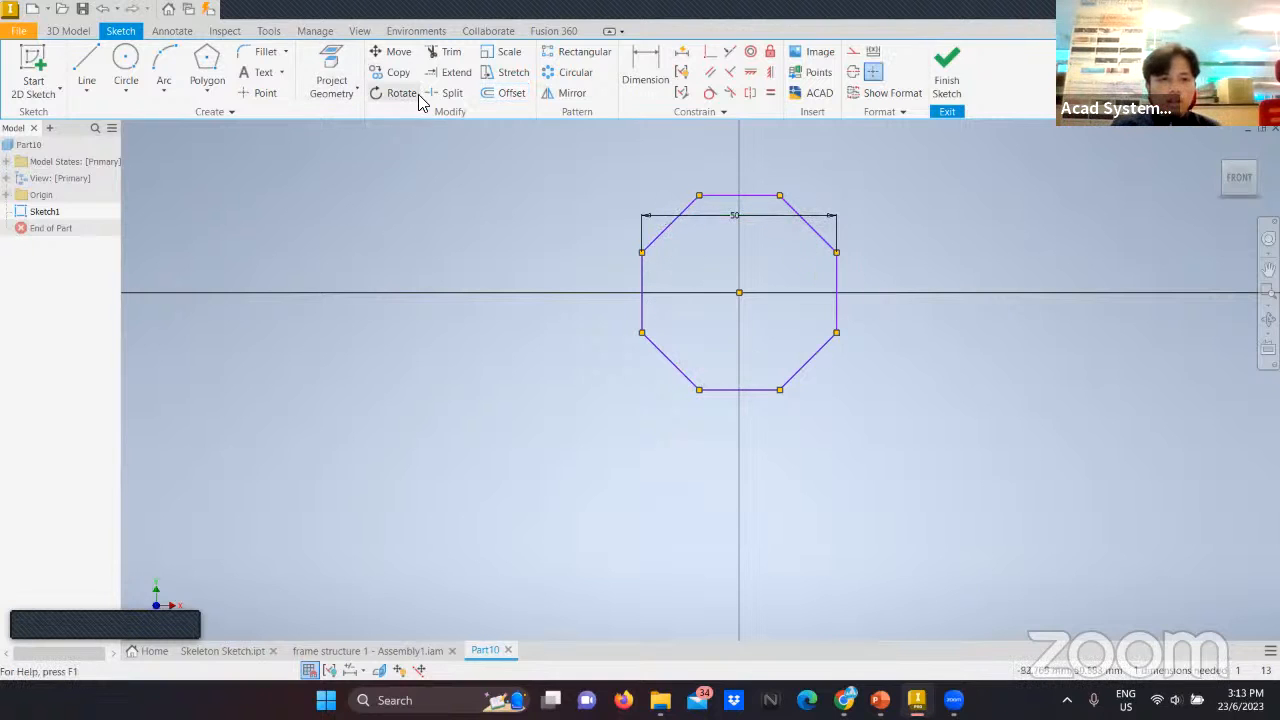
# Offset the octagon inward by 5 mm to form the wall of the hollow profile.
pyautogui.click(493, 94)
pyautogui.click(666, 229)
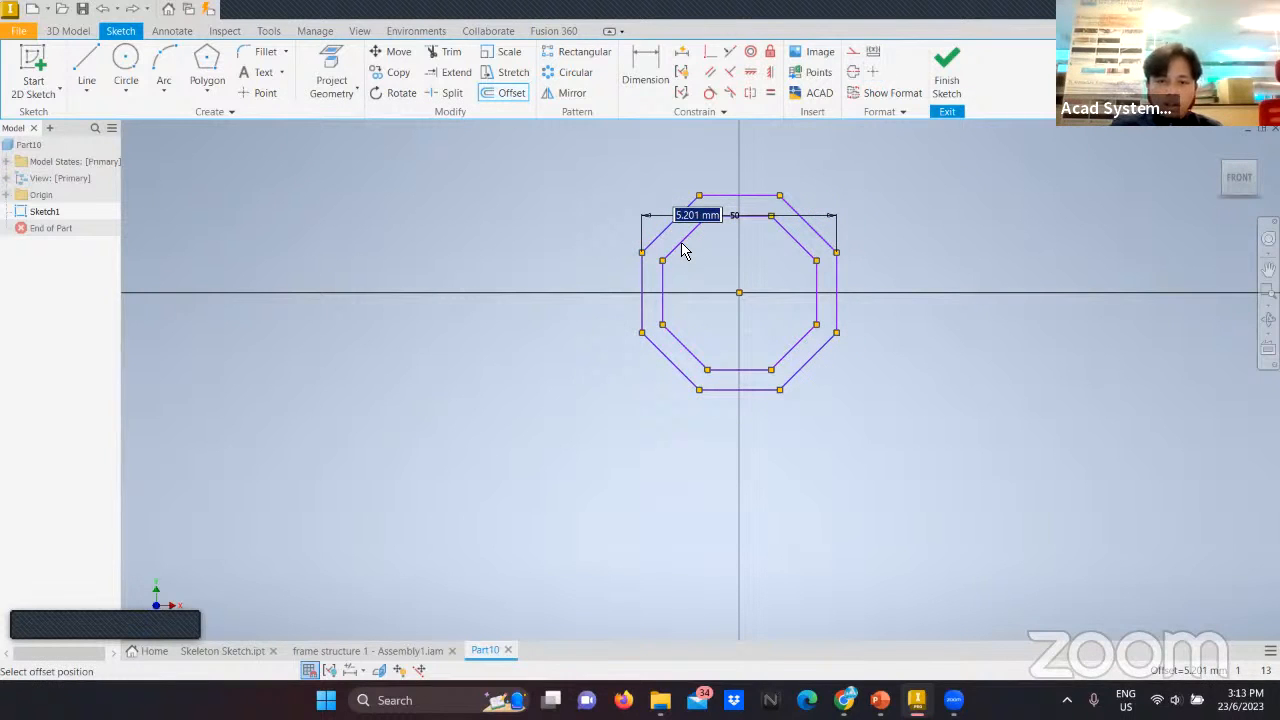
pyautogui.write('5')
pyautogui.press('Return')
pyautogui.scroll(-3, 686, 251)
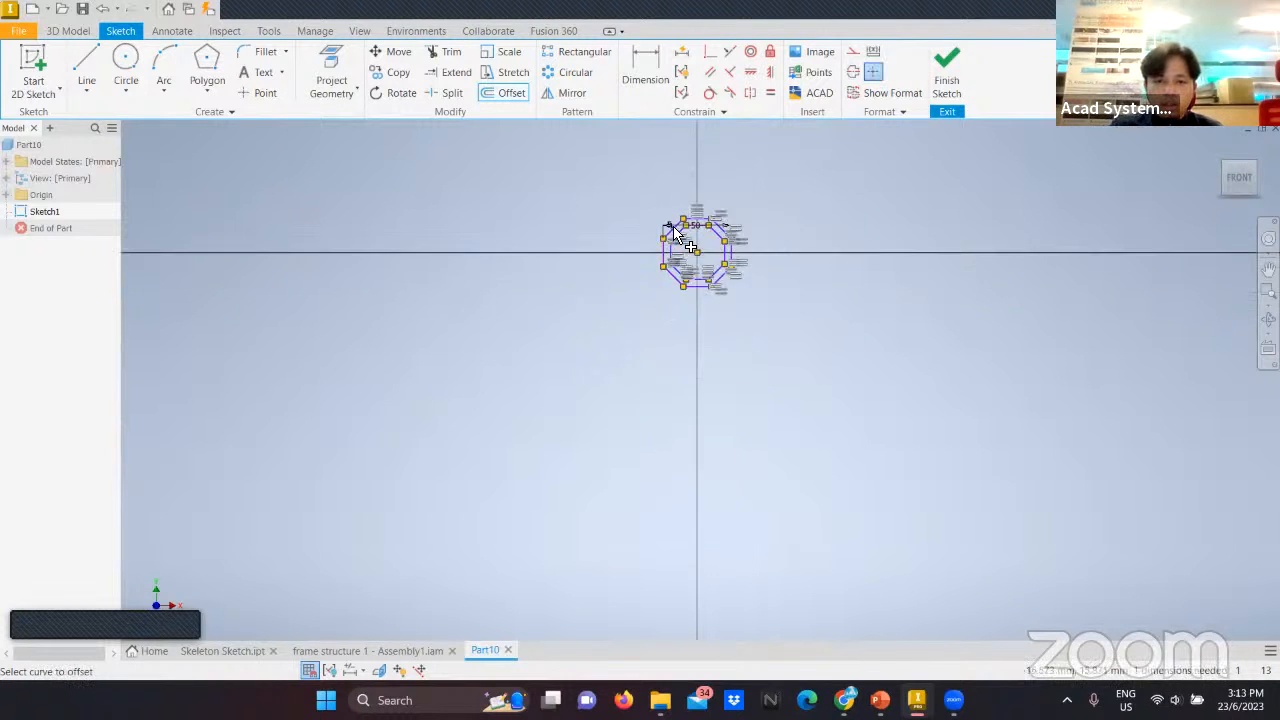
pyautogui.scroll(10, 680, 240)
pyautogui.press('Escape')
# Name the offset dimension's parameter thick, with a value of 5 mm, and finish the sketch.
pyautogui.doubleClick(672, 236)
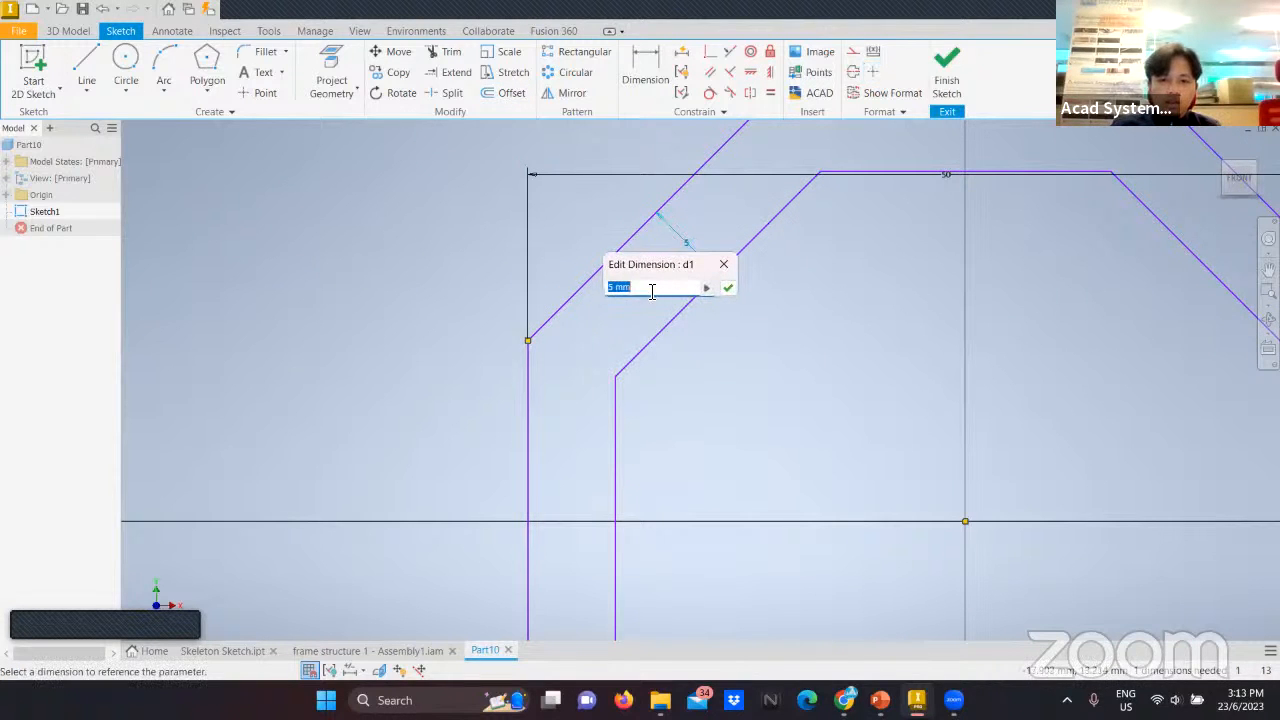
pyautogui.press('Left')
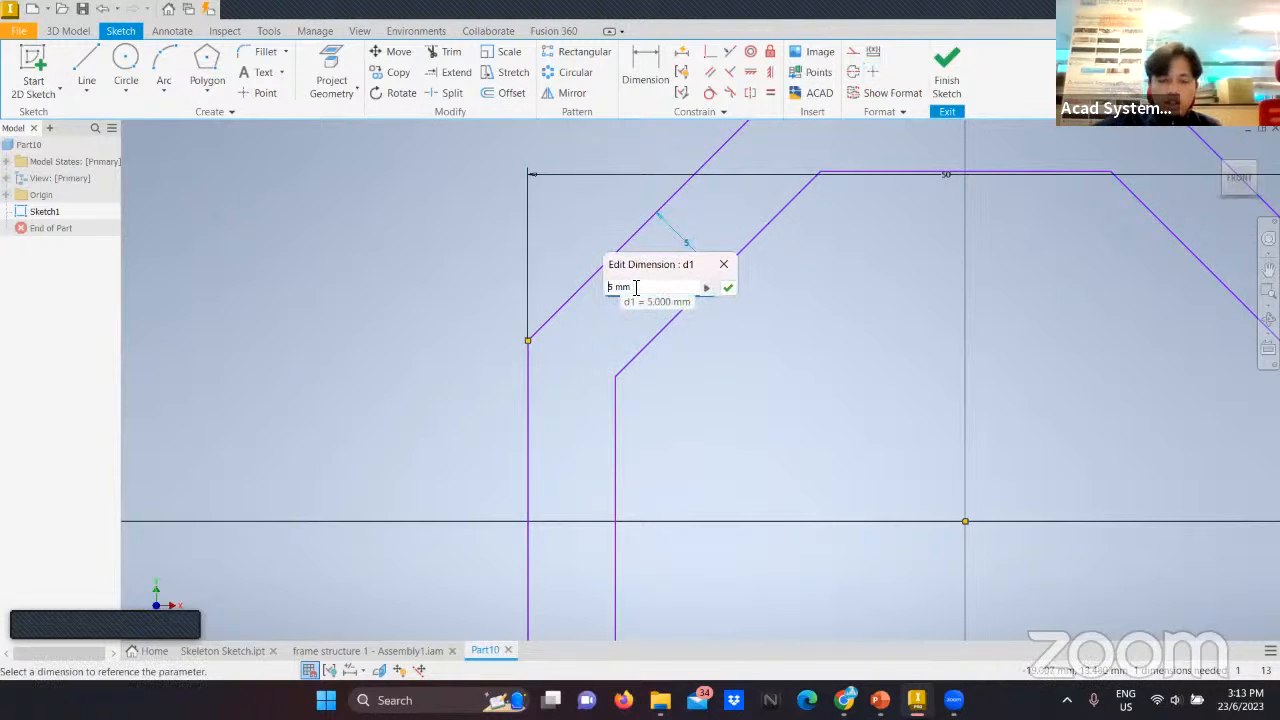
pyautogui.write('-')
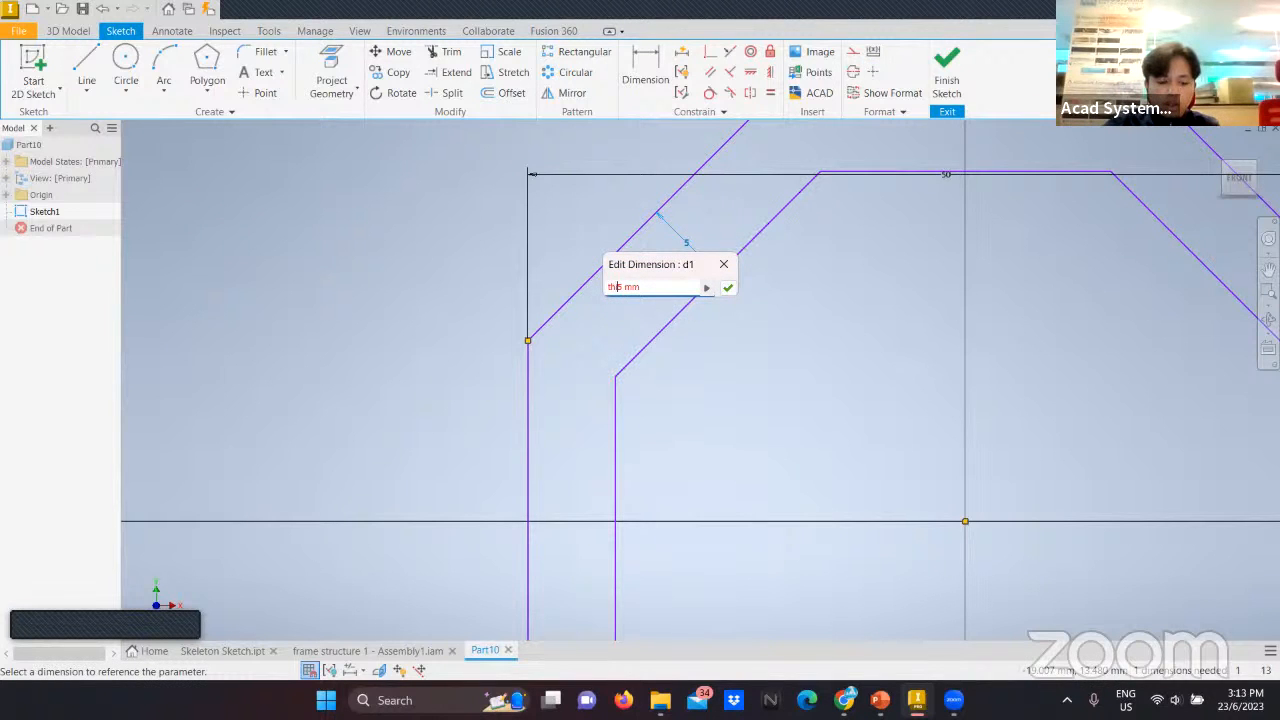
pyautogui.write('hick=')
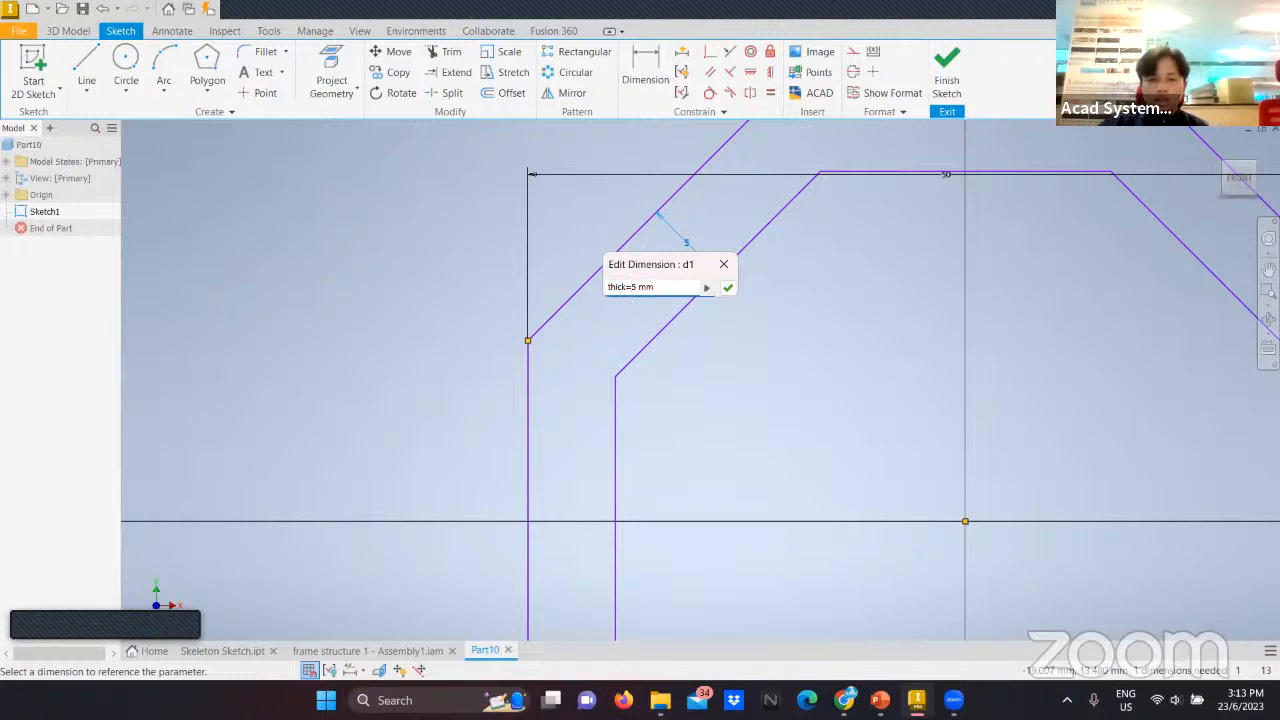
pyautogui.press('Return')
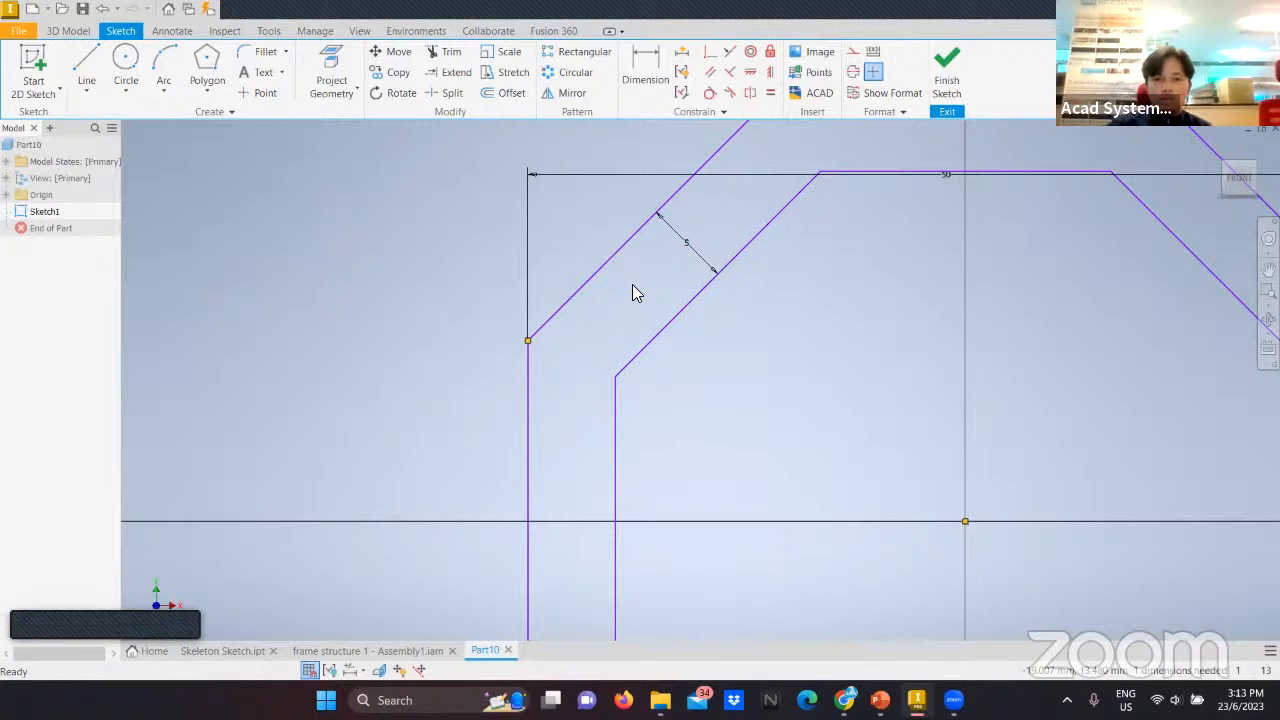
pyautogui.click(945, 92)
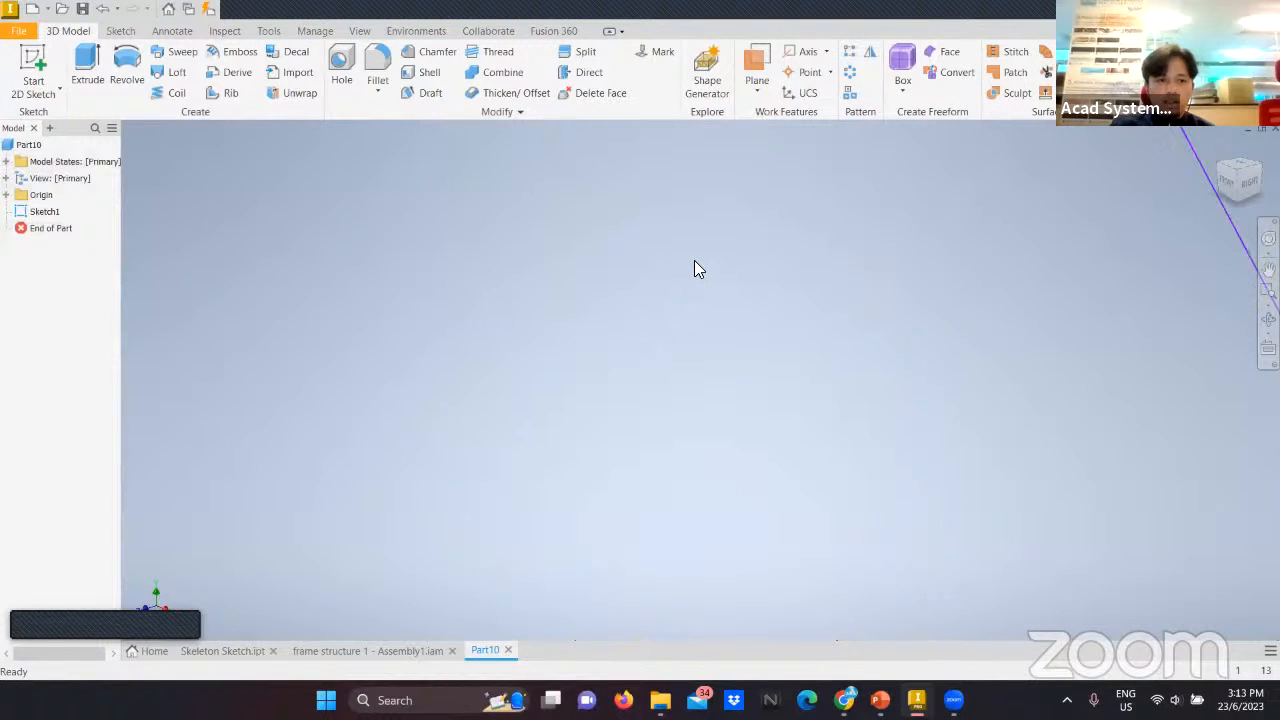
# Extrude the ring between the two octagons, using a distance parameter named length set to 0.0001 mm.
pyautogui.scroll(-3, 694, 260)
pyautogui.moveTo(618, 298); pyautogui.dragTo(618, 298, button='middle')
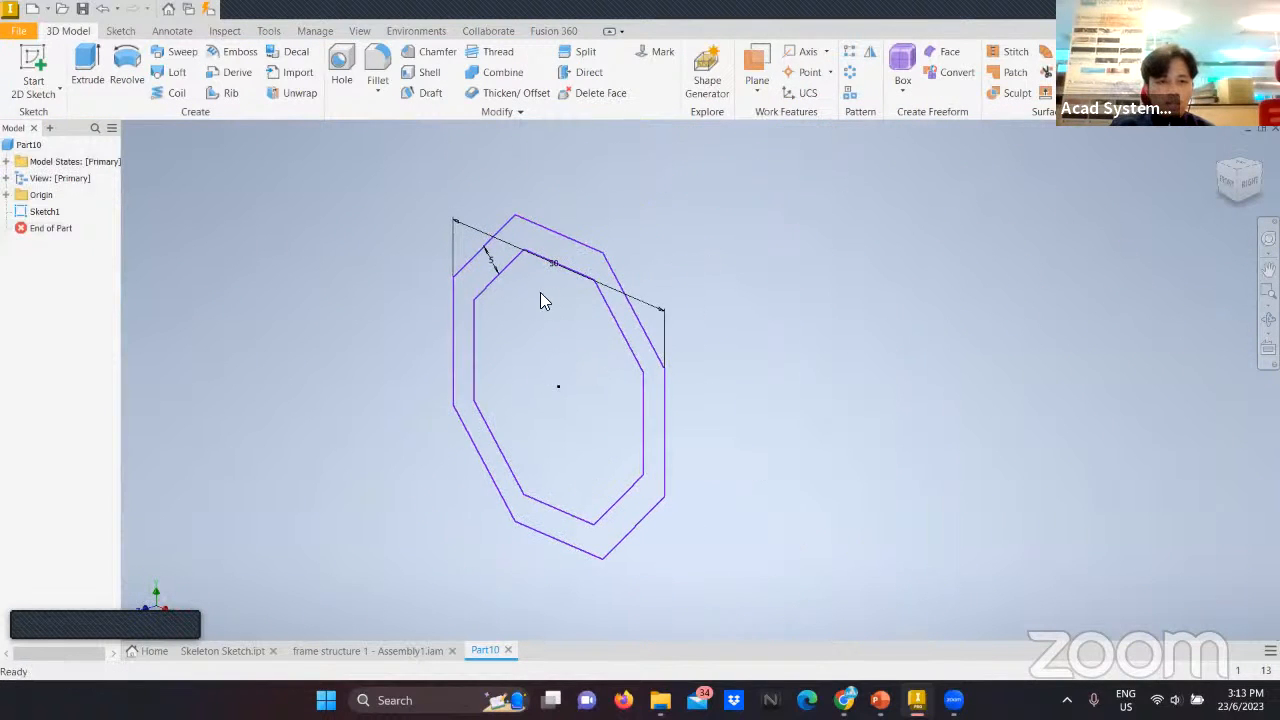
pyautogui.click(88, 62)
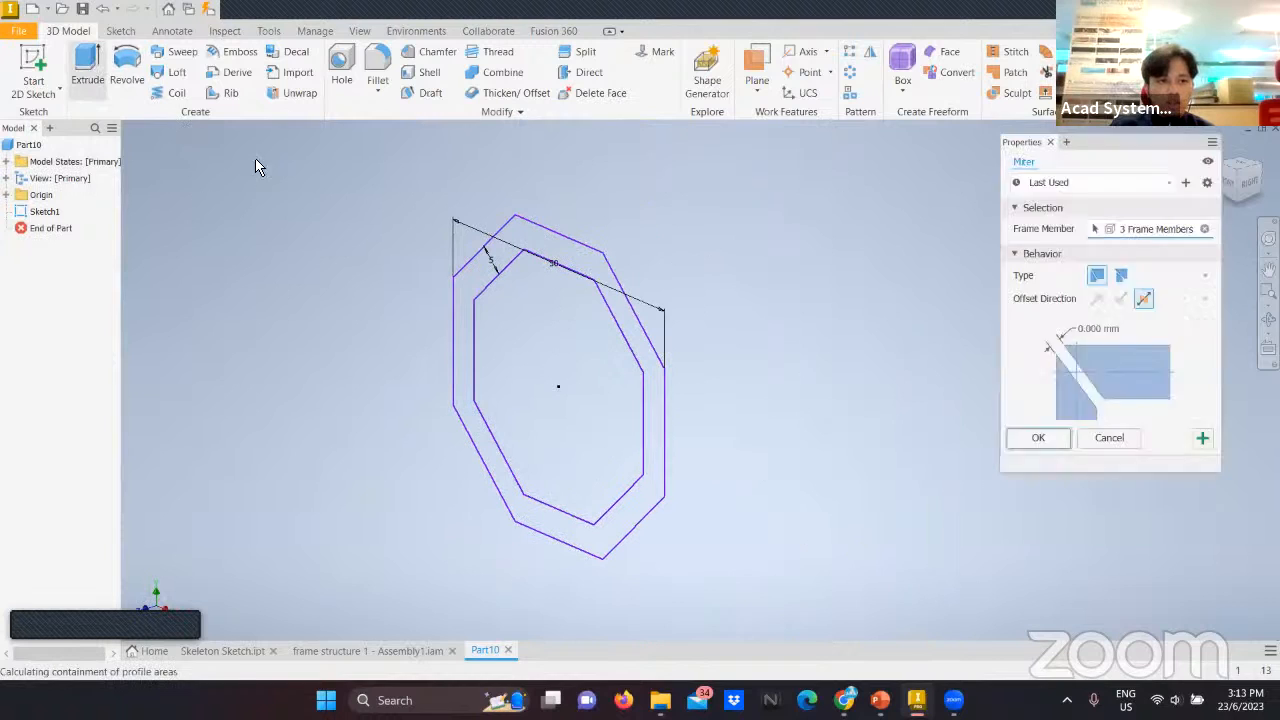
pyautogui.click(549, 252)
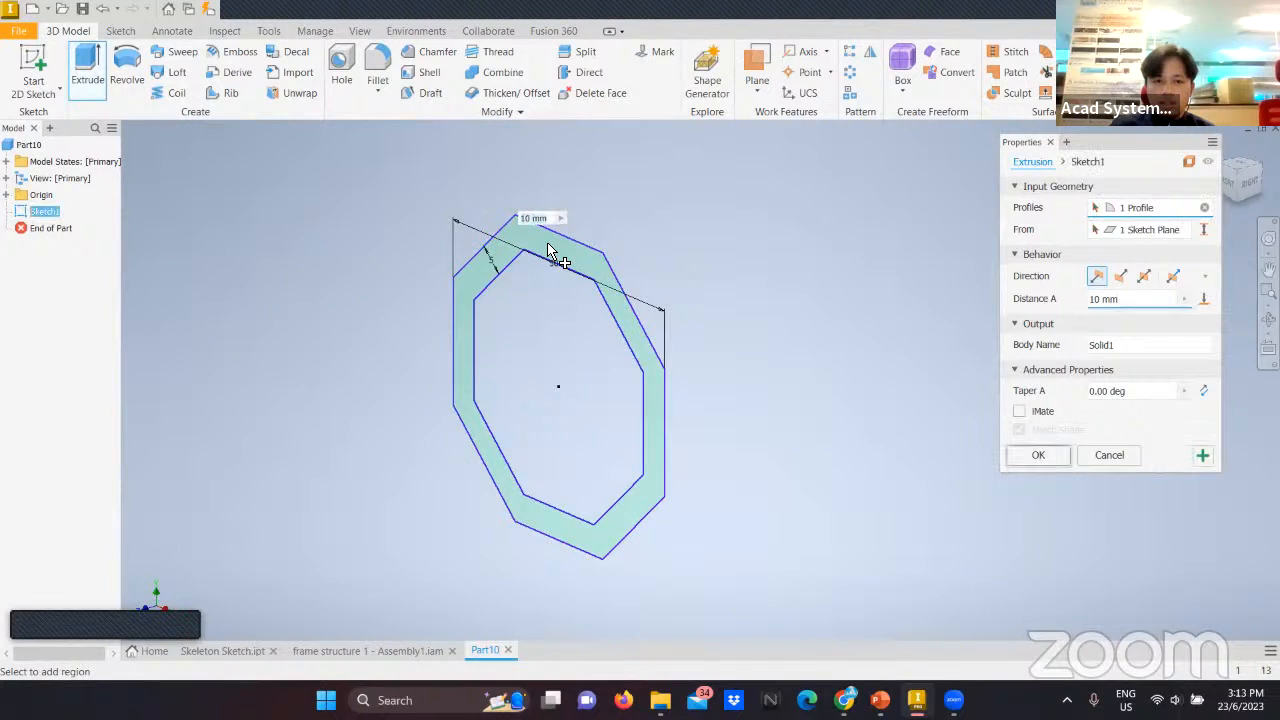
pyautogui.doubleClick(1098, 301)
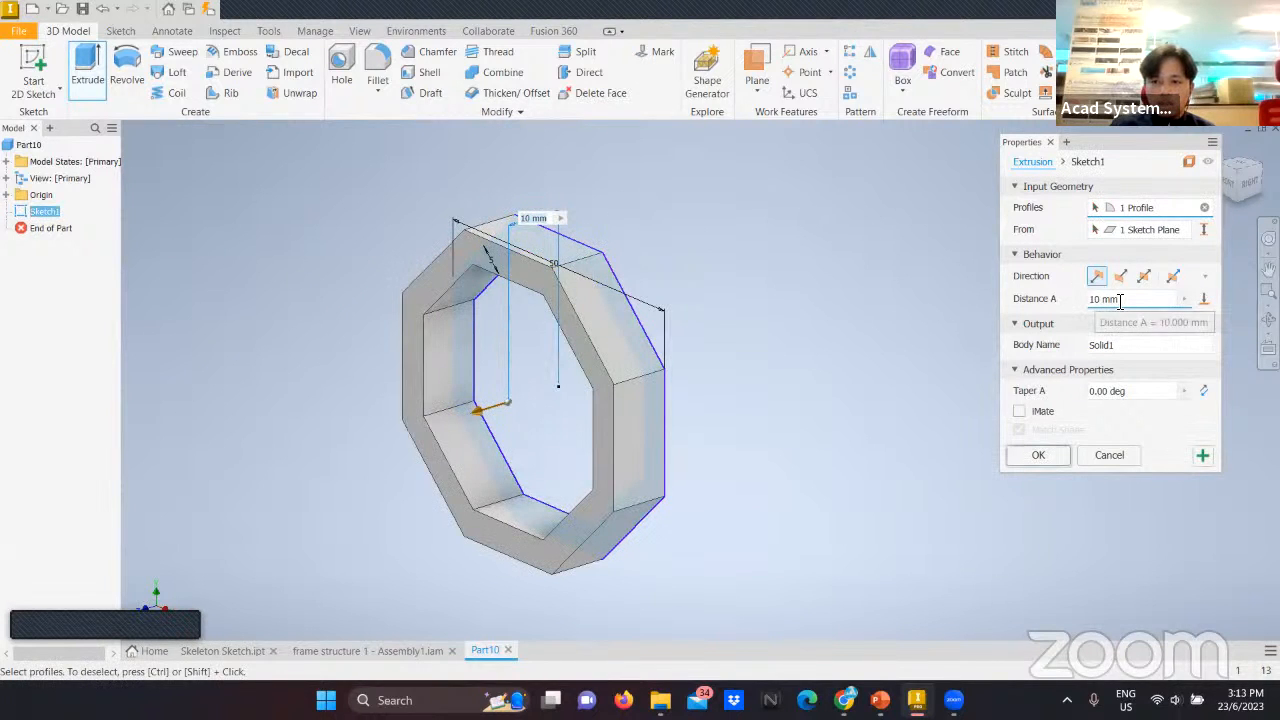
pyautogui.press('BackSpace')
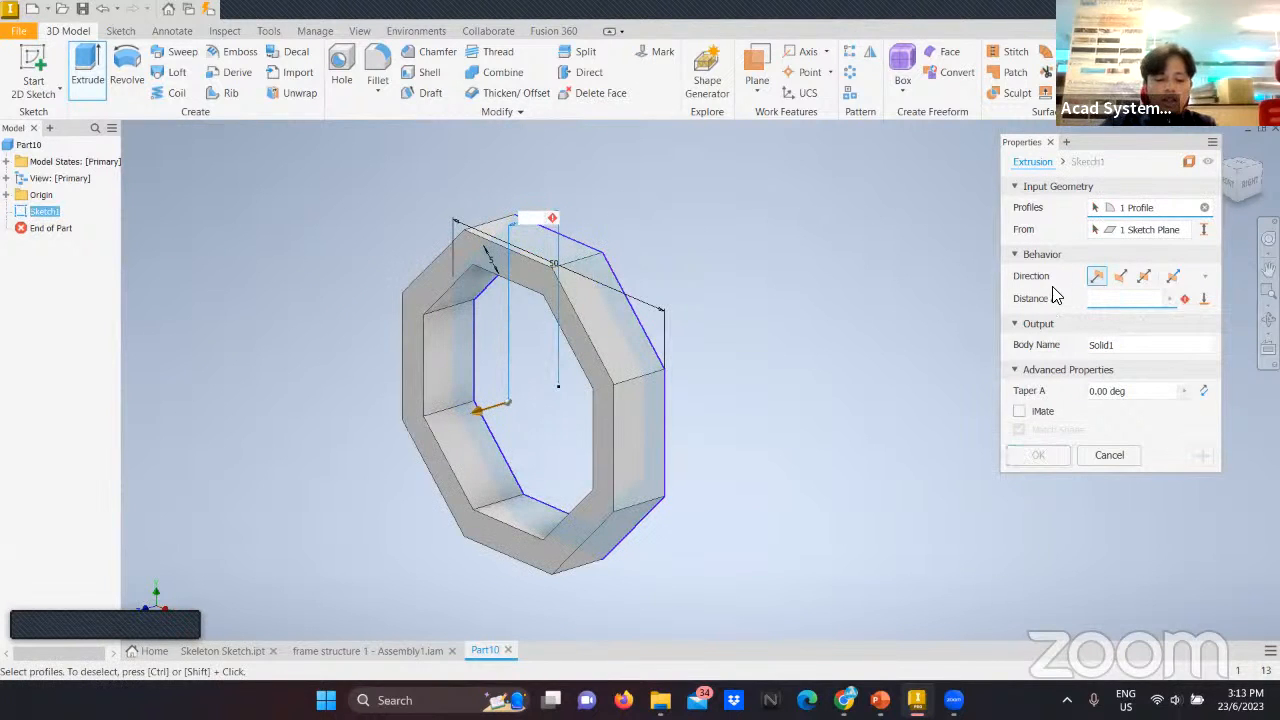
pyautogui.write('length')
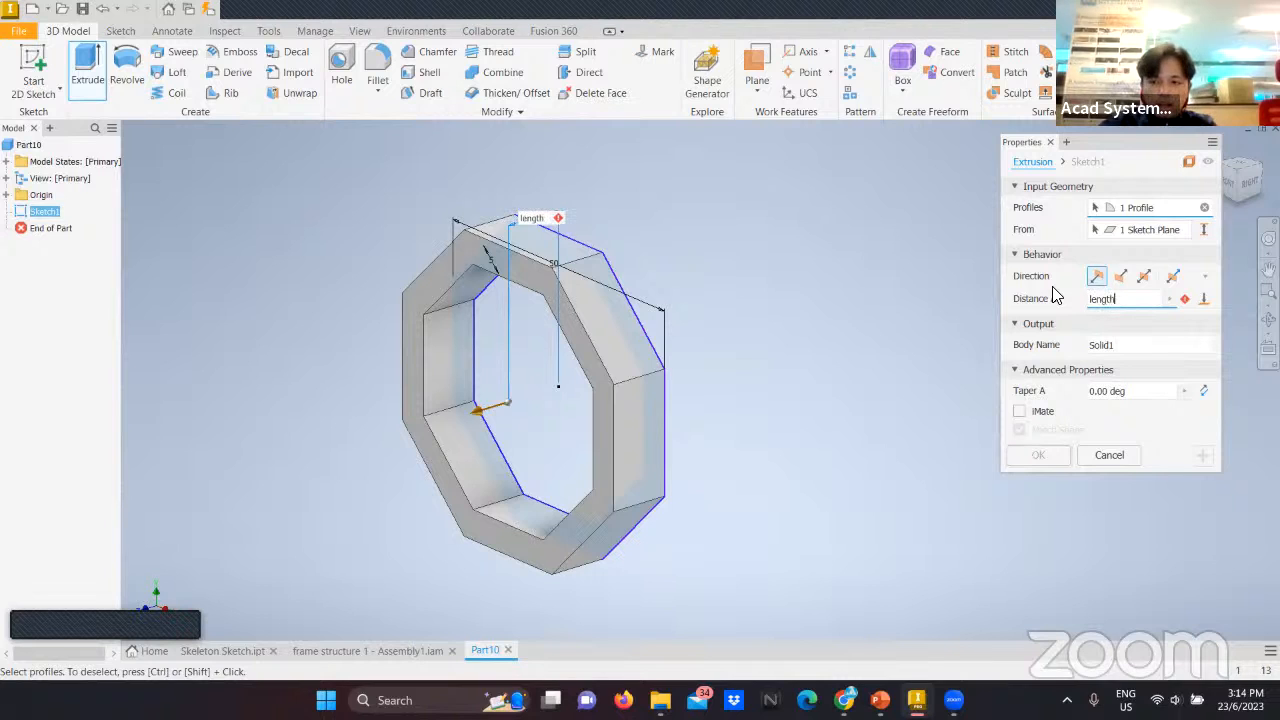
pyautogui.write('=')
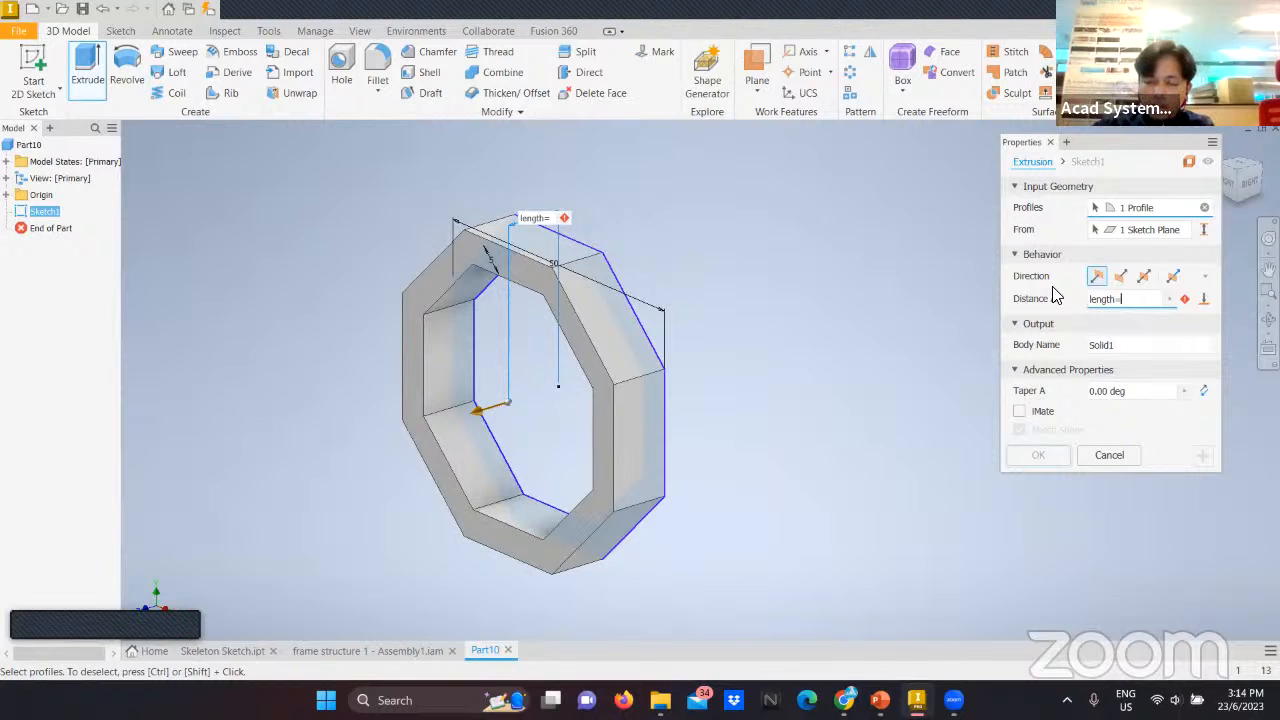
pyautogui.write('0.0001')
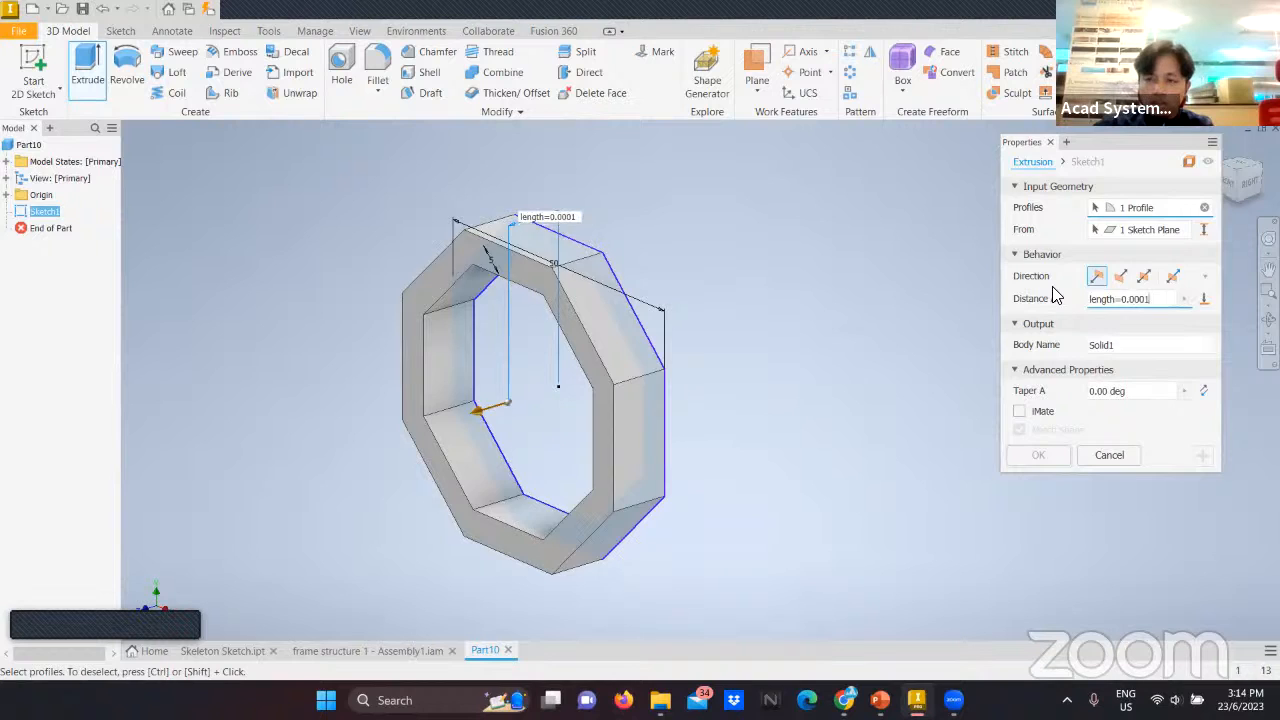
pyautogui.press('Return')
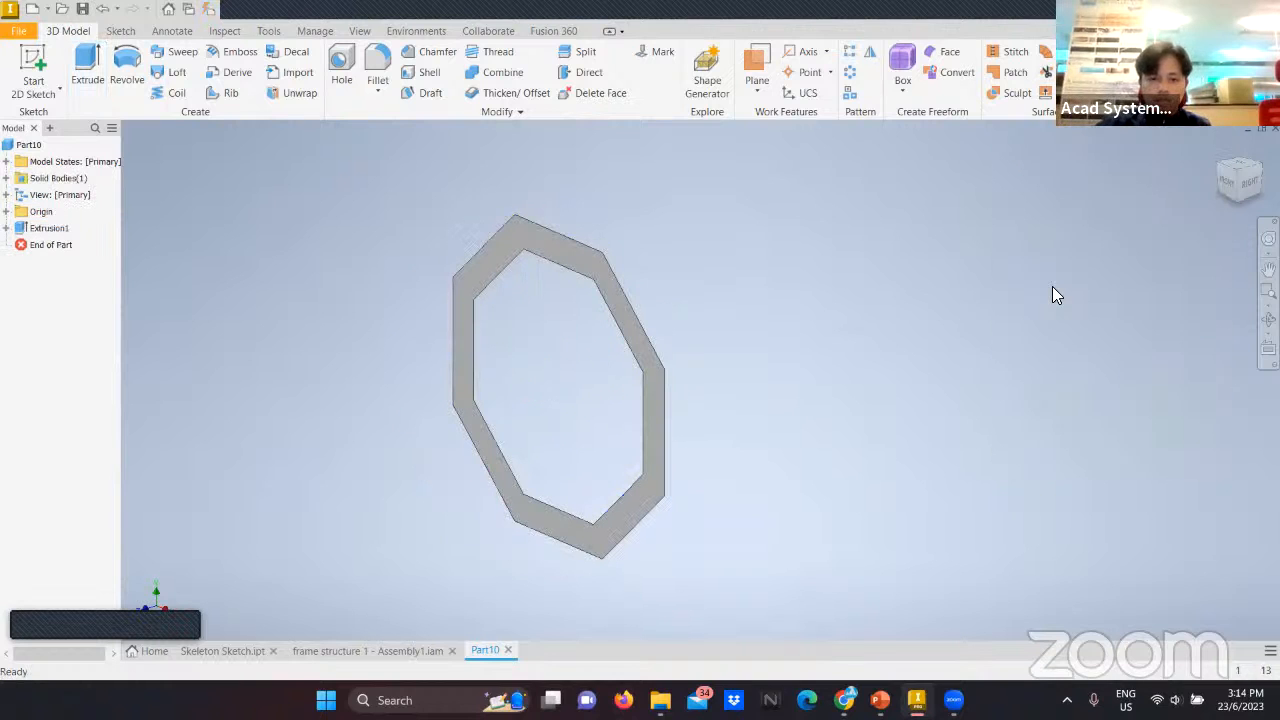
# Review the part's model parameters for the named width, thick and length values.
pyautogui.scroll(-2, 528, 308)
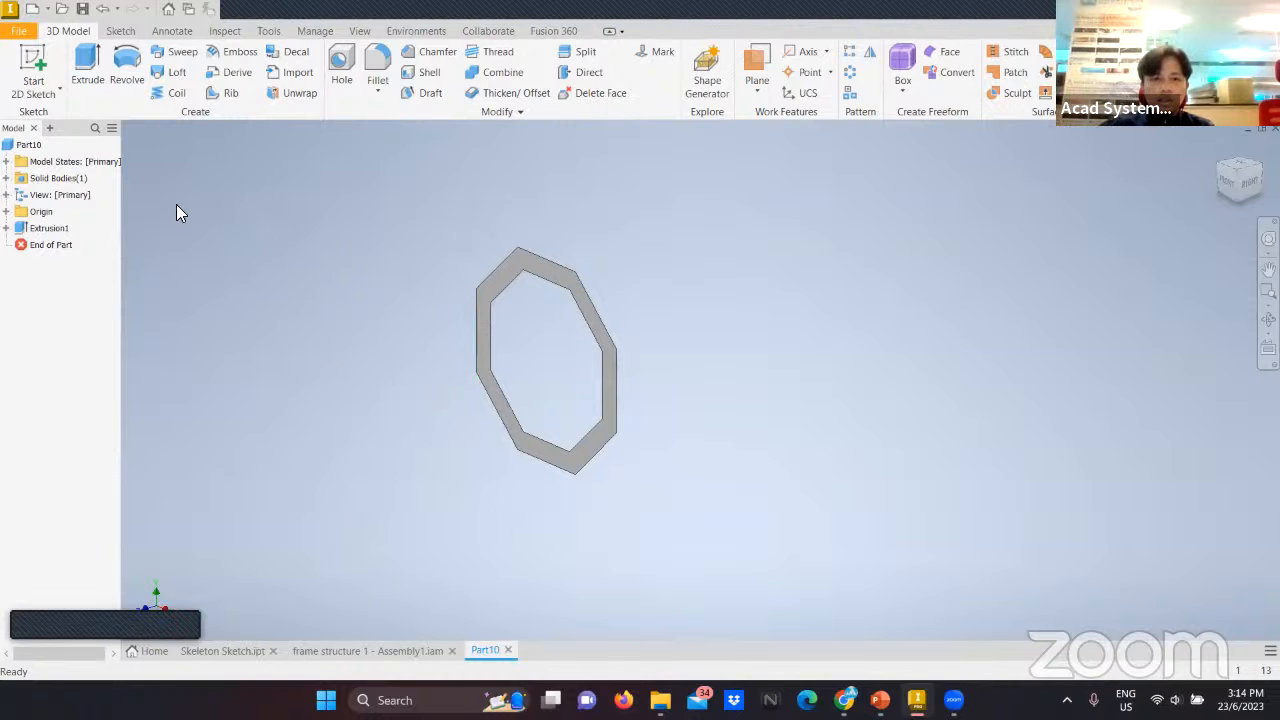
pyautogui.click(315, 31)
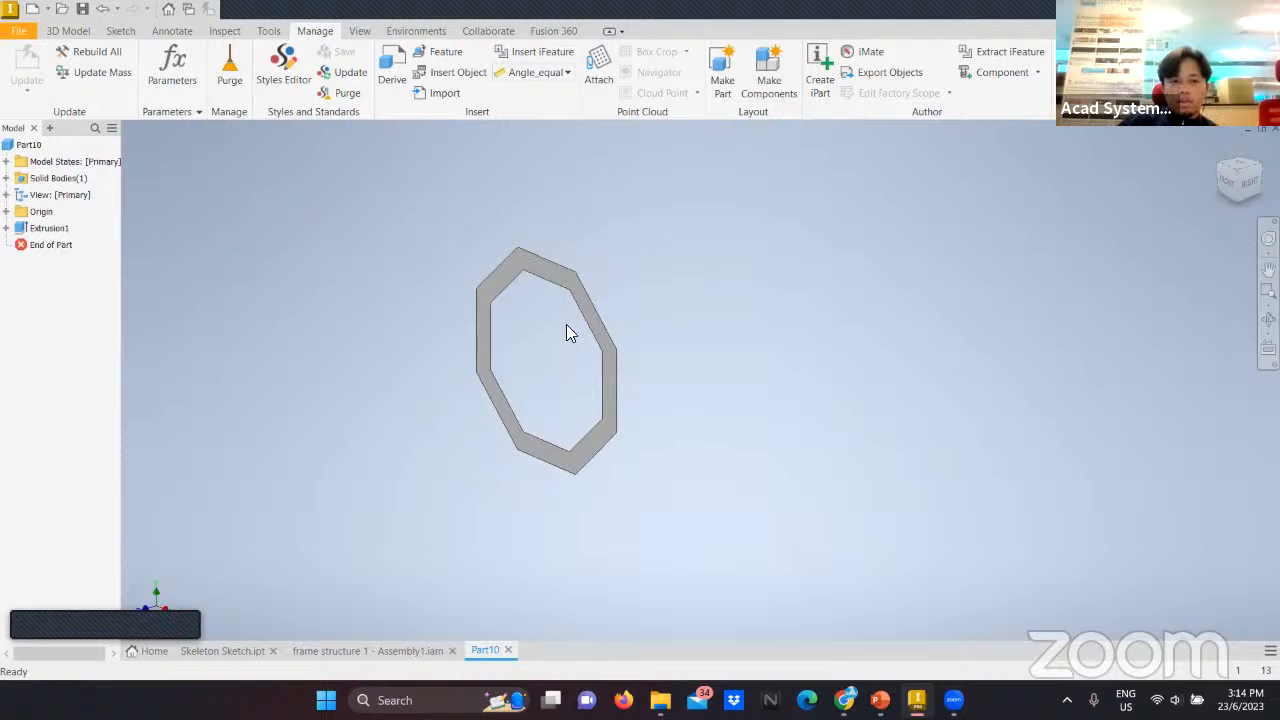
pyautogui.click(174, 90)
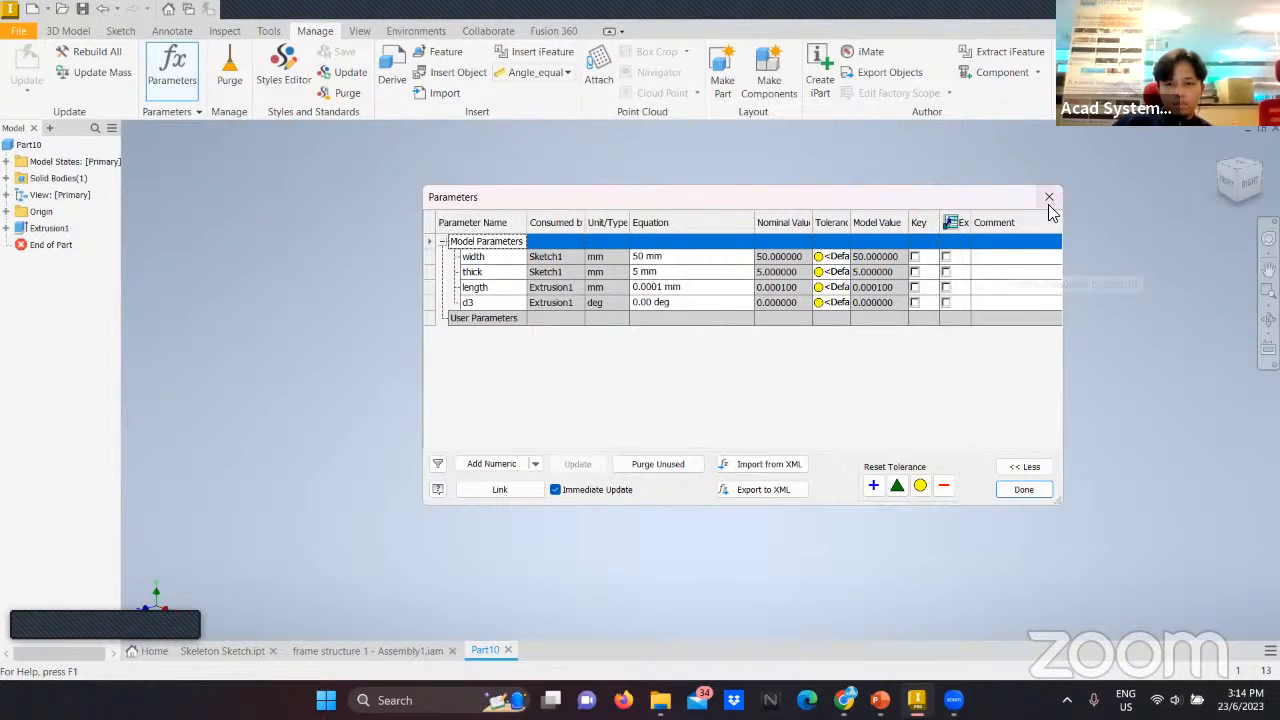
pyautogui.click(1040, 489)
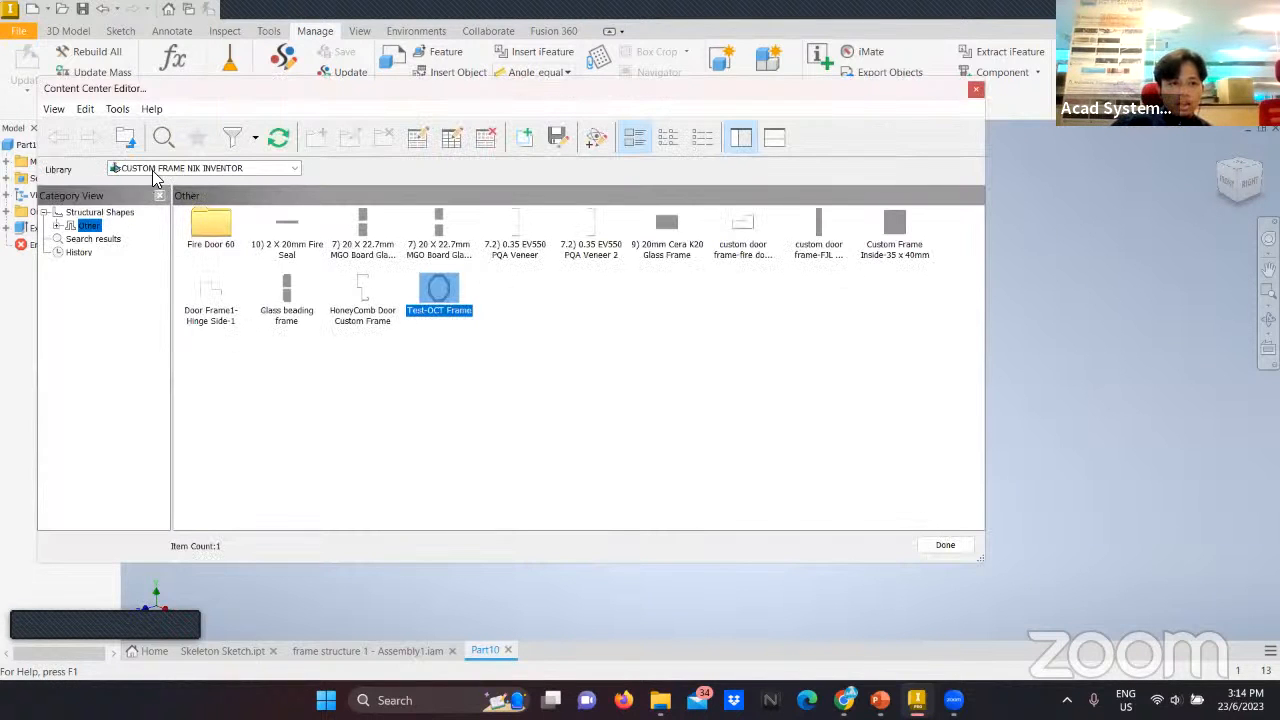
# Browse the available content libraries and open the Frame Library to examine its categories.
pyautogui.click(155, 172)
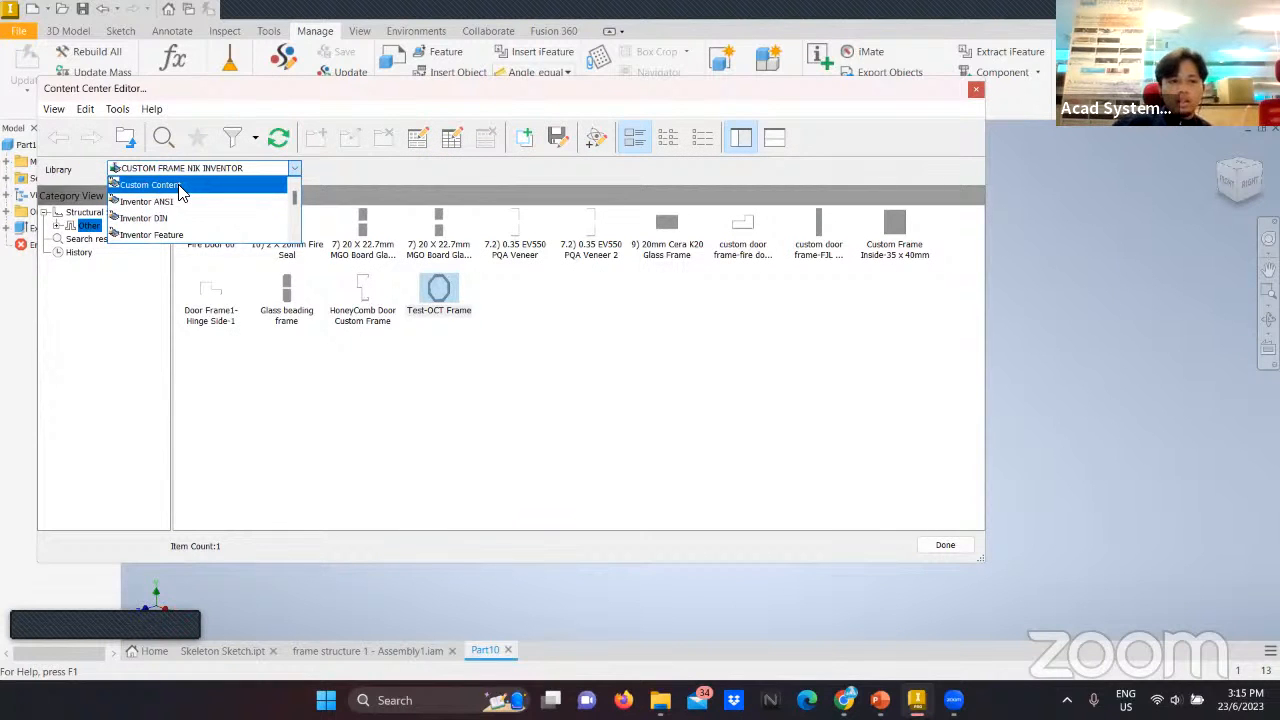
pyautogui.scroll(-1, 182, 195)
pyautogui.scroll(-4, 182, 200)
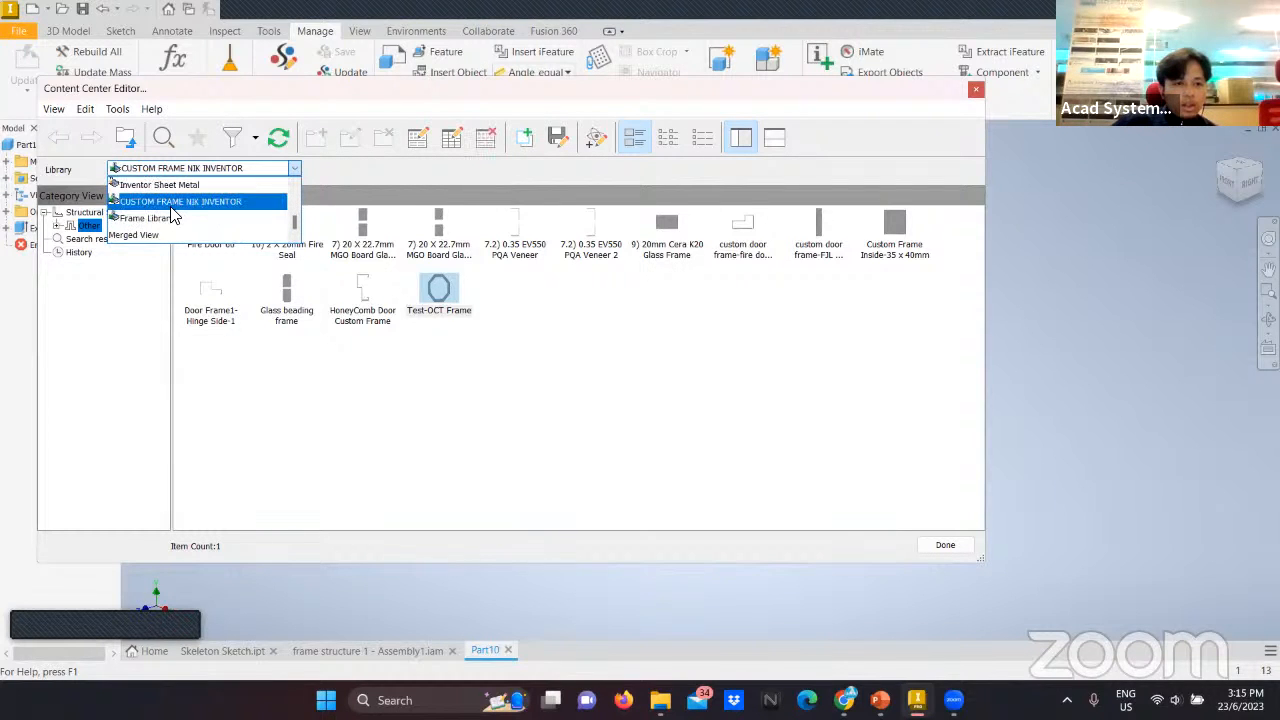
pyautogui.scroll(4, 180, 215)
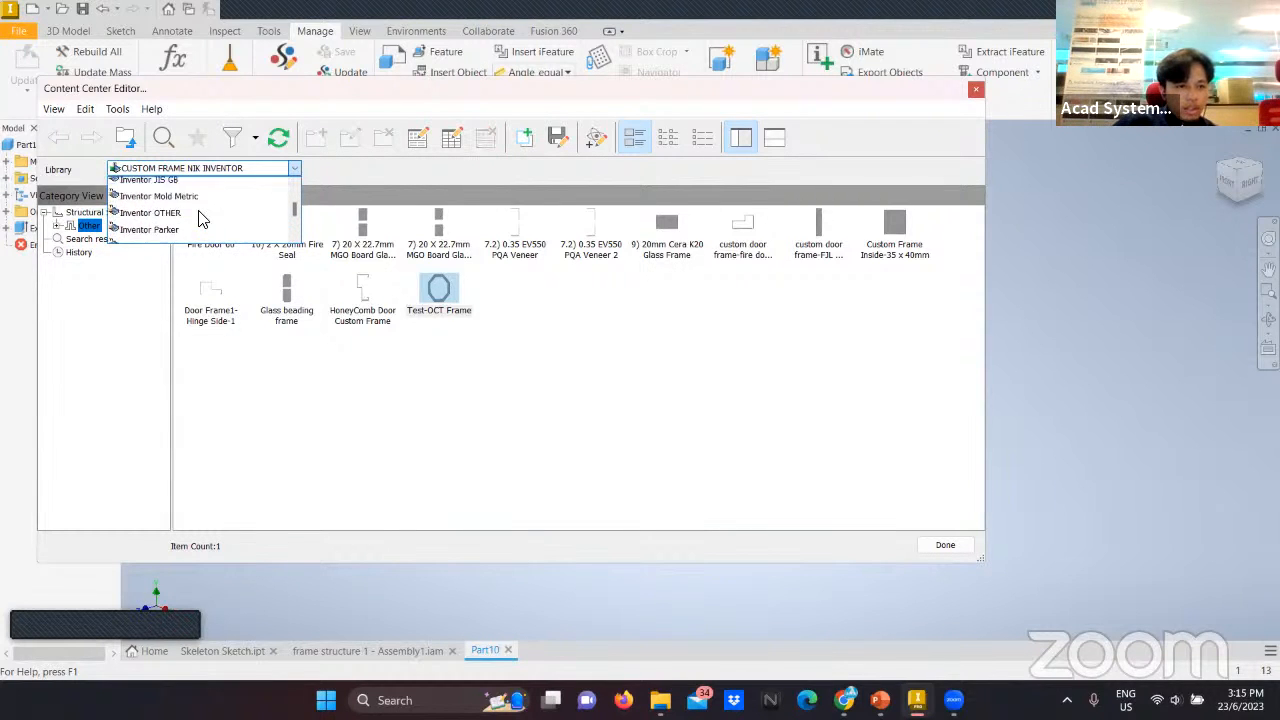
pyautogui.scroll(2, 200, 219)
pyautogui.scroll(-5, 200, 220)
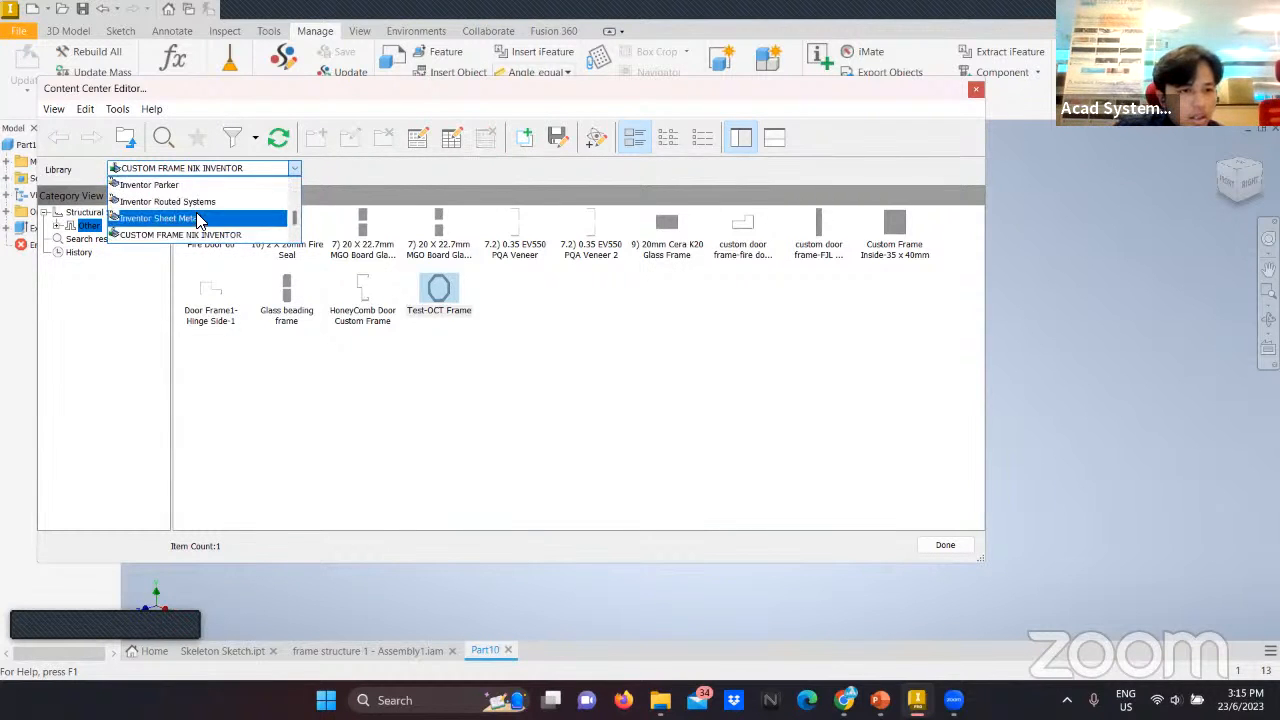
pyautogui.click(195, 218)
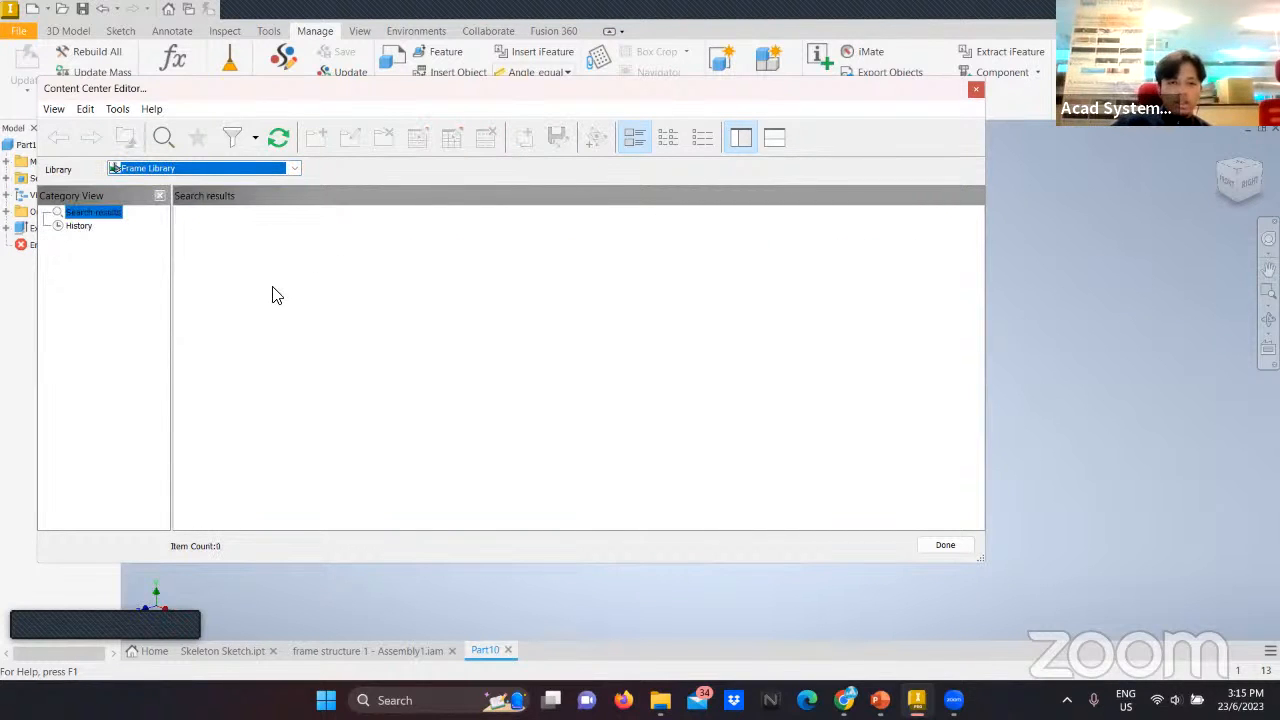
# Copy the category structure of Structural Shapes from the Inventor ISO library to the Frame Library.
pyautogui.click(253, 175)
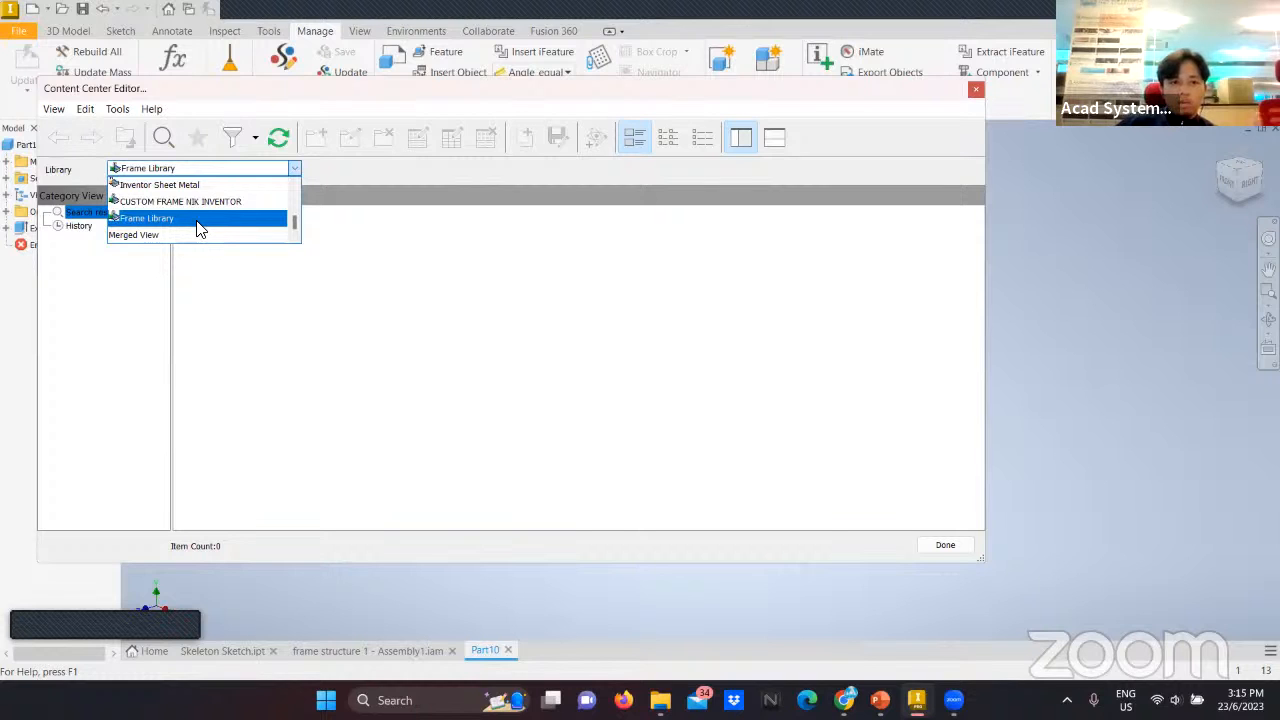
pyautogui.scroll(5, 195, 228)
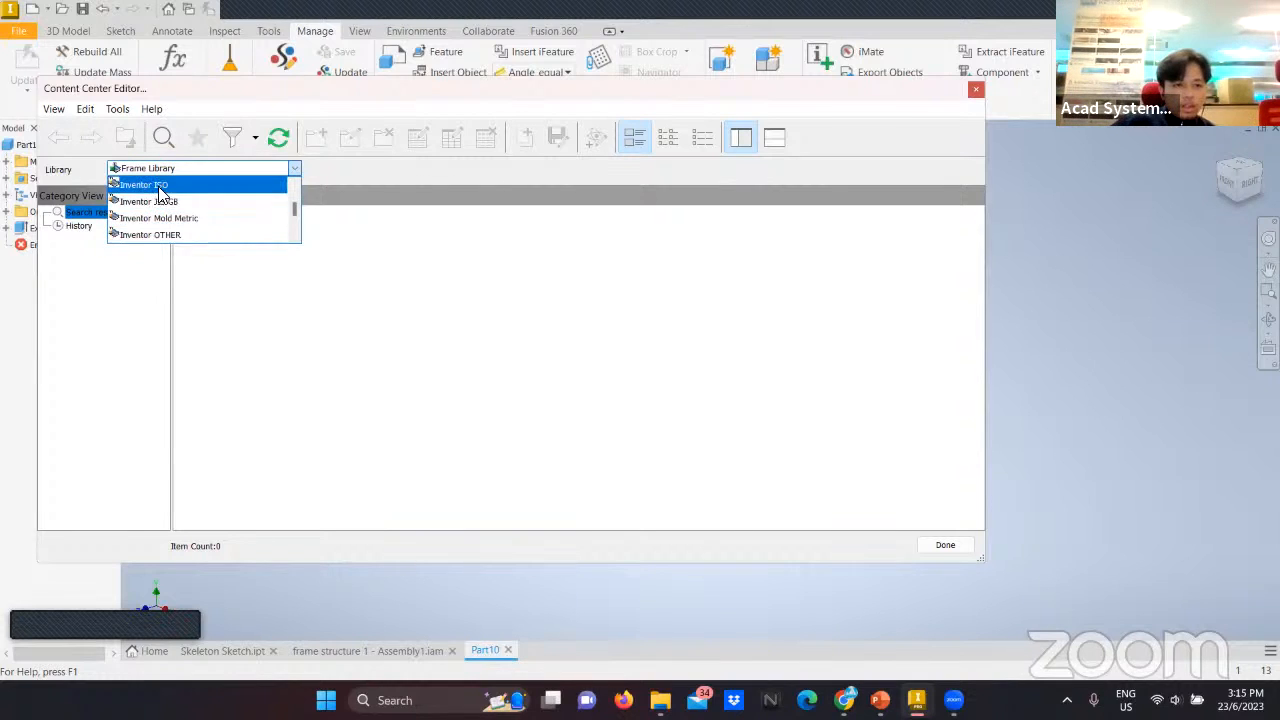
pyautogui.click(157, 190)
pyautogui.click(101, 280)
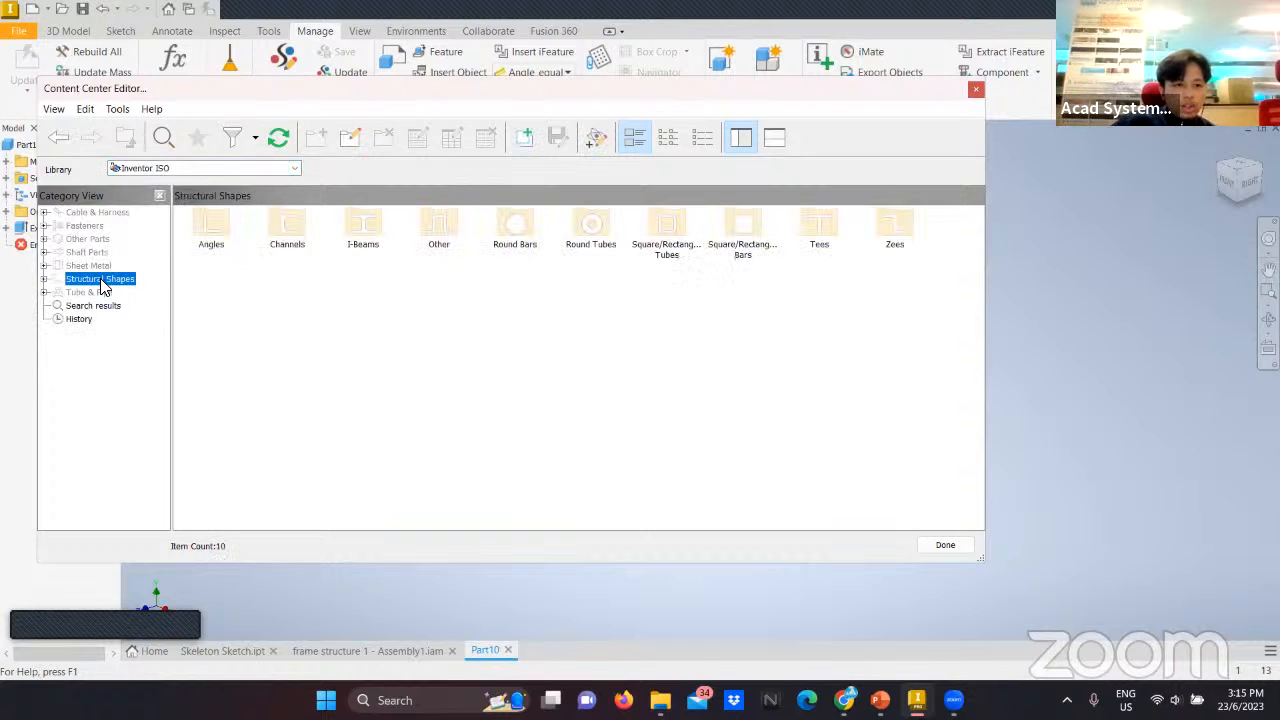
pyautogui.rightClick(101, 287)
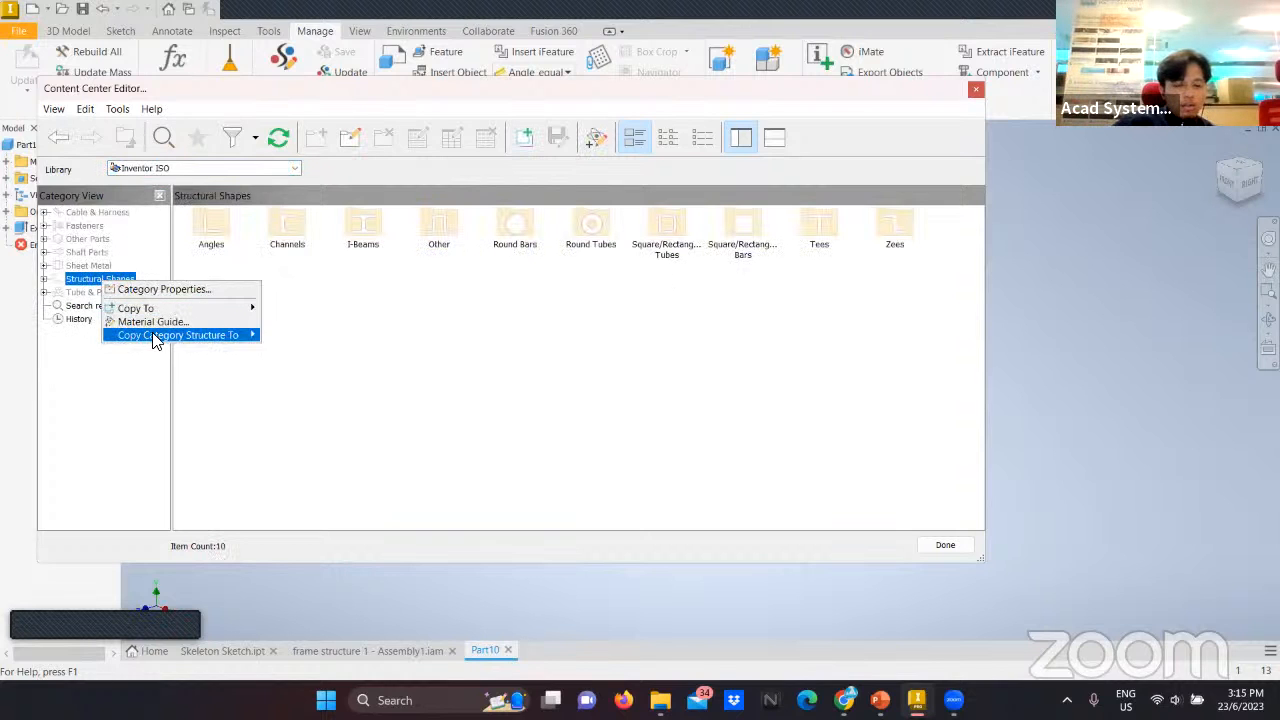
pyautogui.moveTo(222, 337)
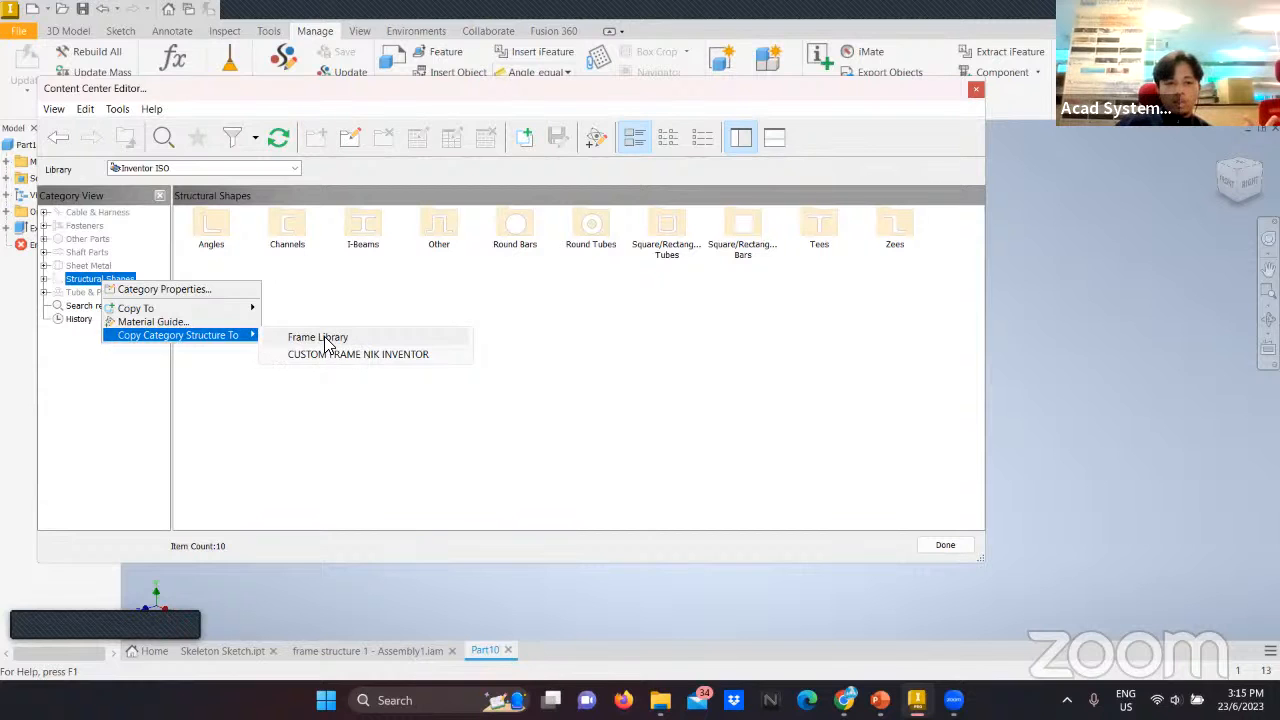
pyautogui.click(322, 338)
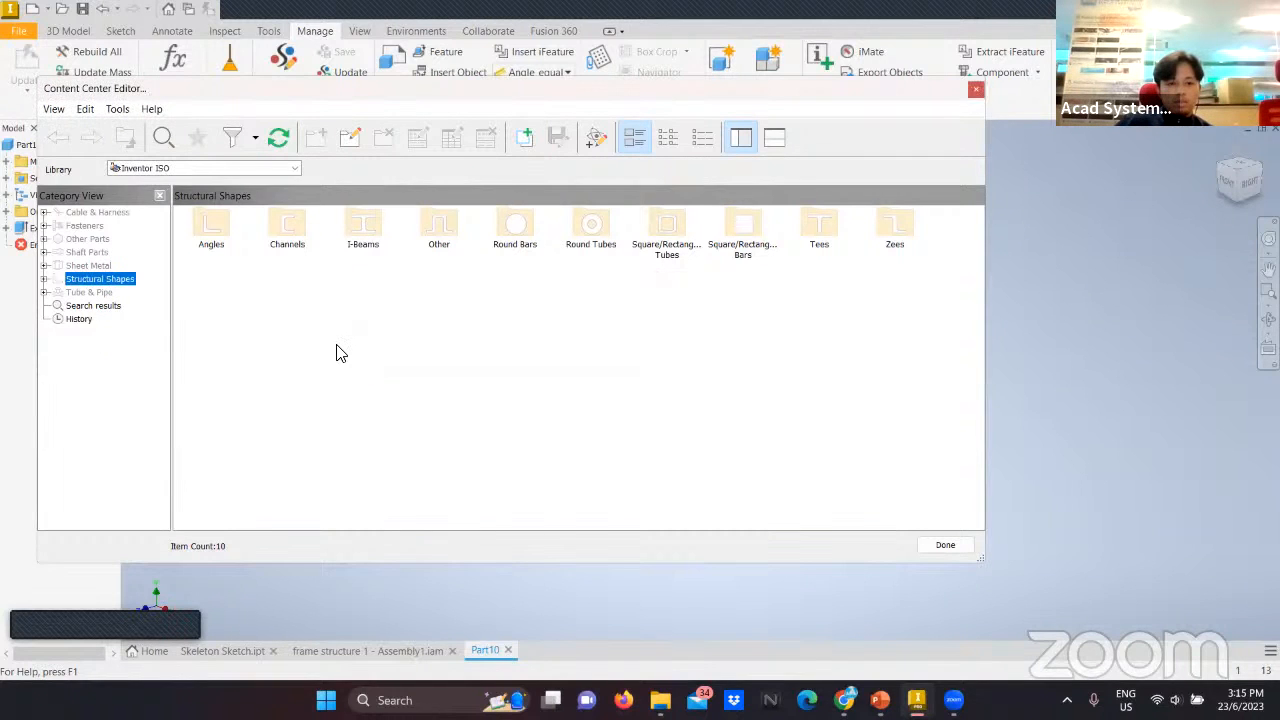
# Delete the Round Bars, Round Tubes, Square/Rectangular Tubes, Square/Rectangular Bars, Tees and Zees categories from the Frame Library.
pyautogui.click(192, 170)
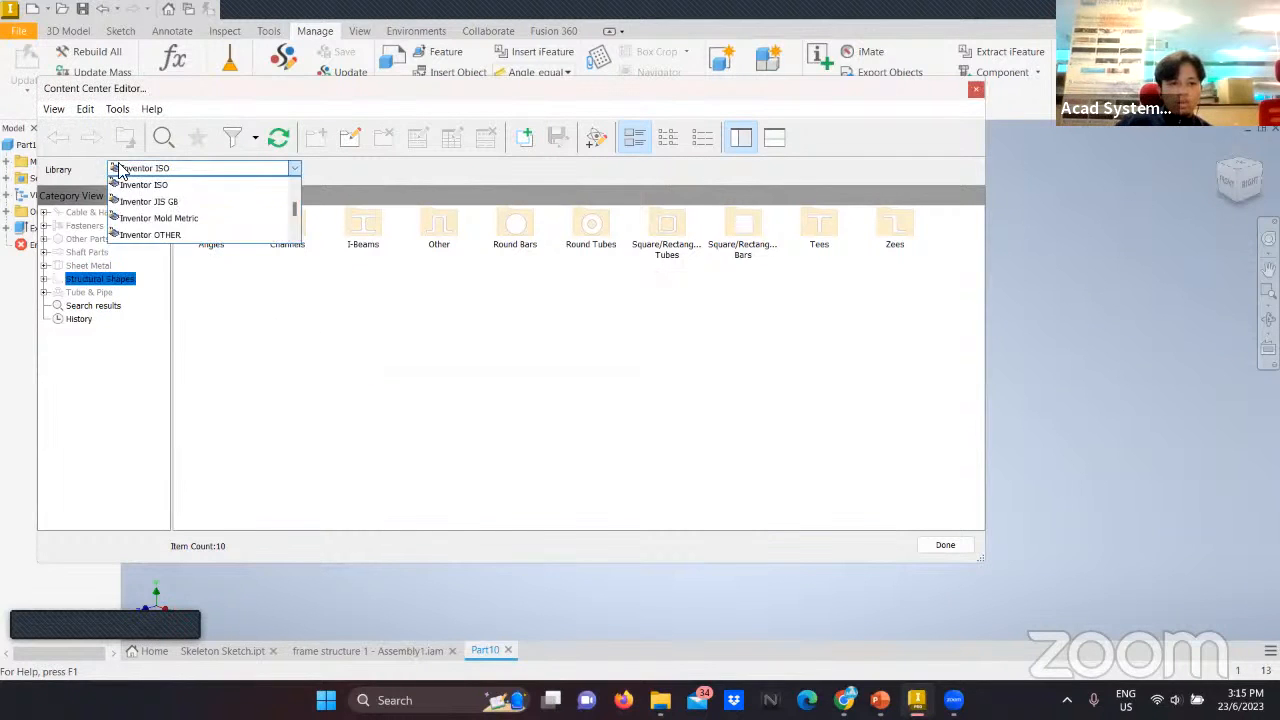
pyautogui.scroll(-2, 176, 195)
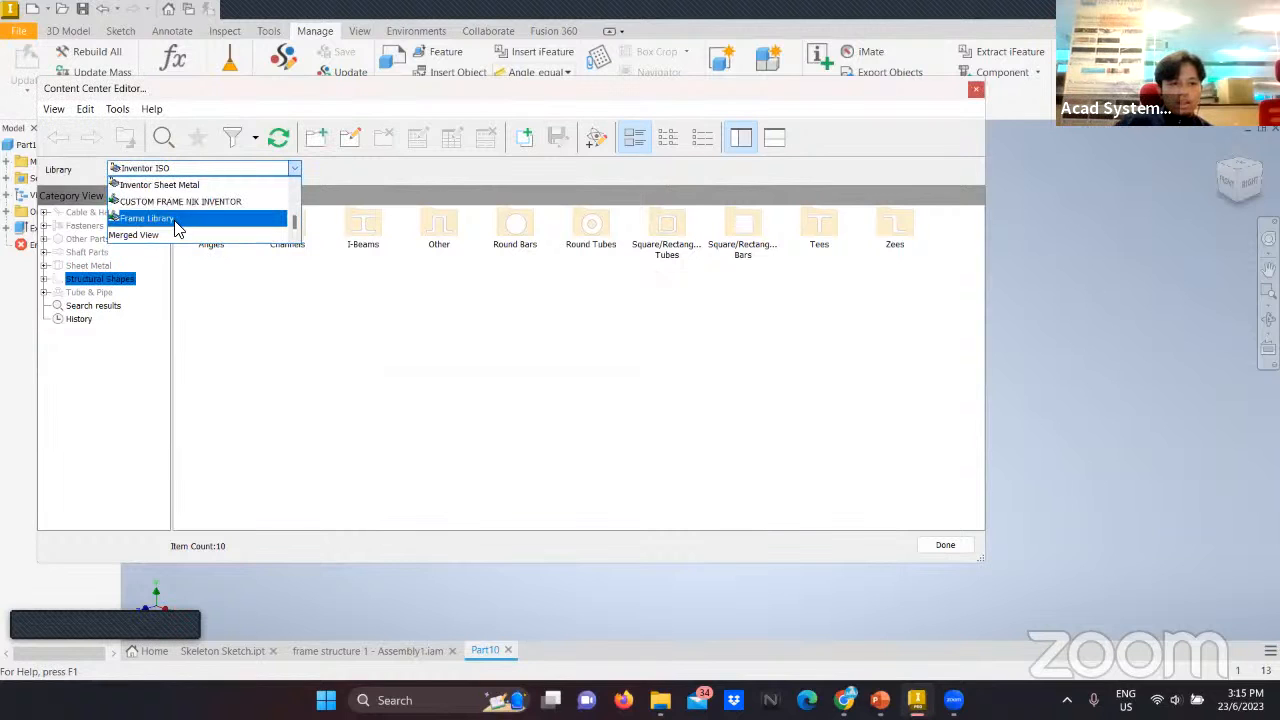
pyautogui.click(176, 219)
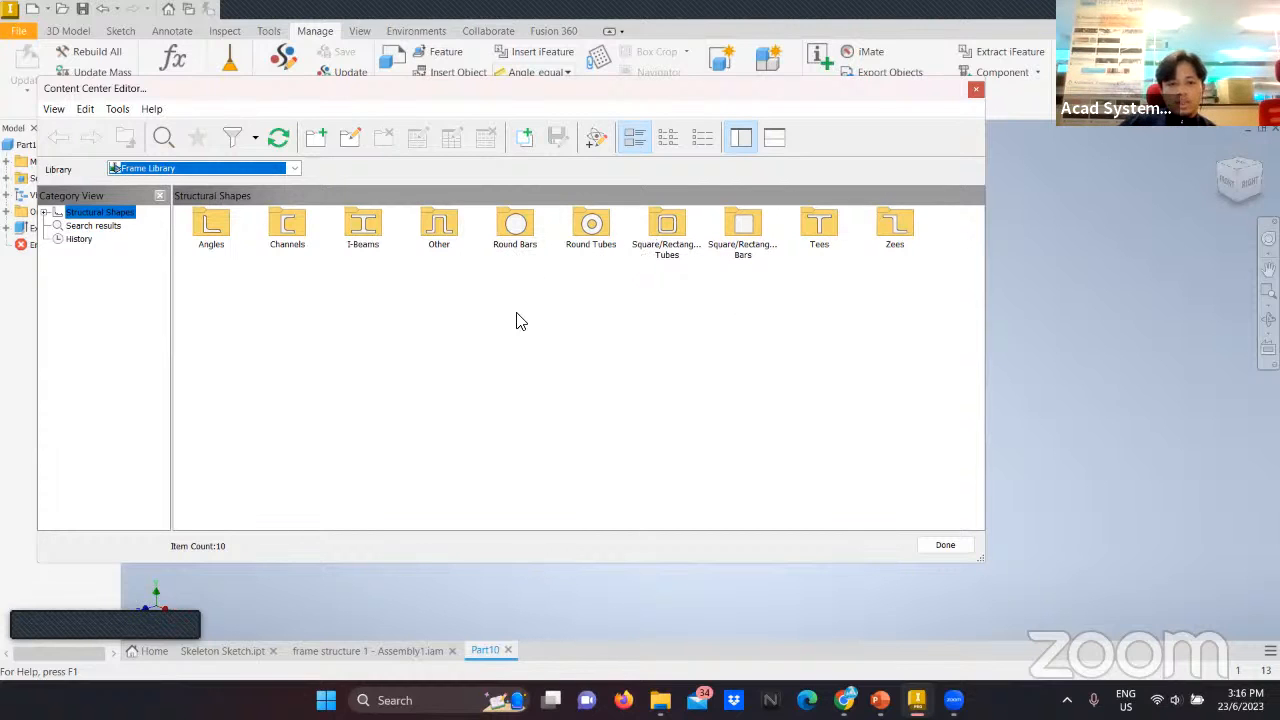
pyautogui.moveTo(940, 289); pyautogui.dragTo(528, 232)
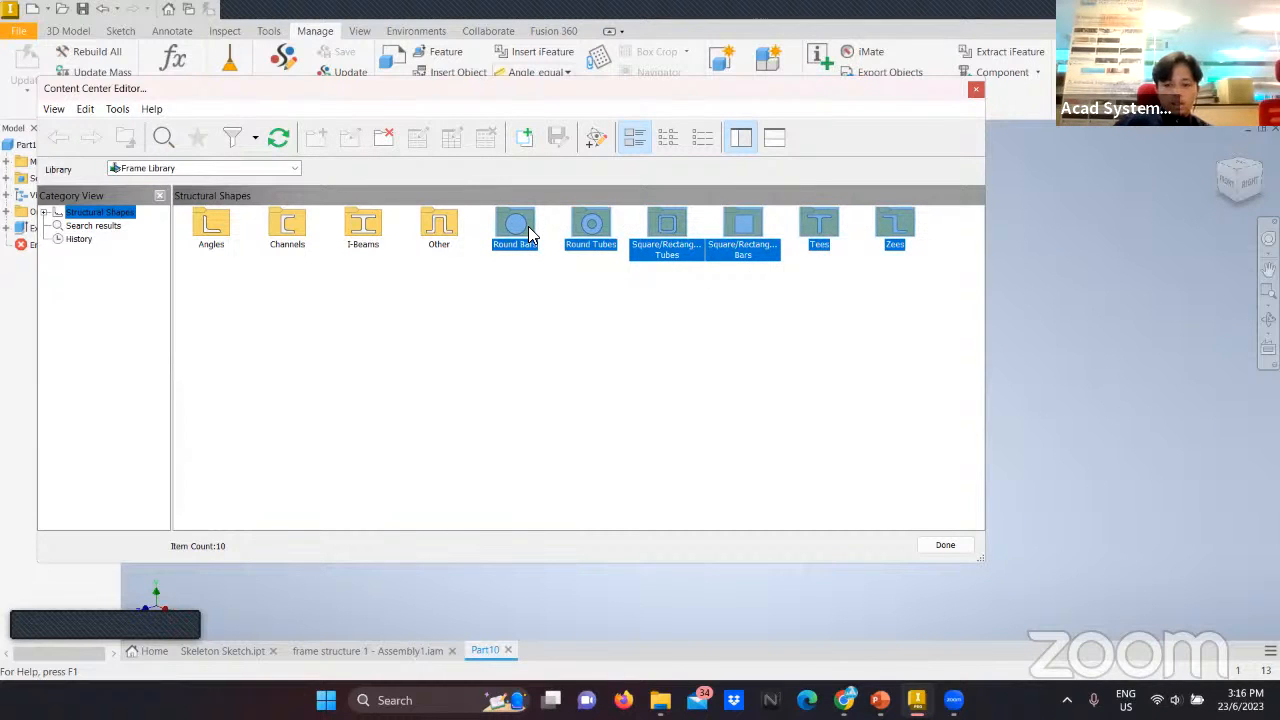
pyautogui.rightClick(529, 240)
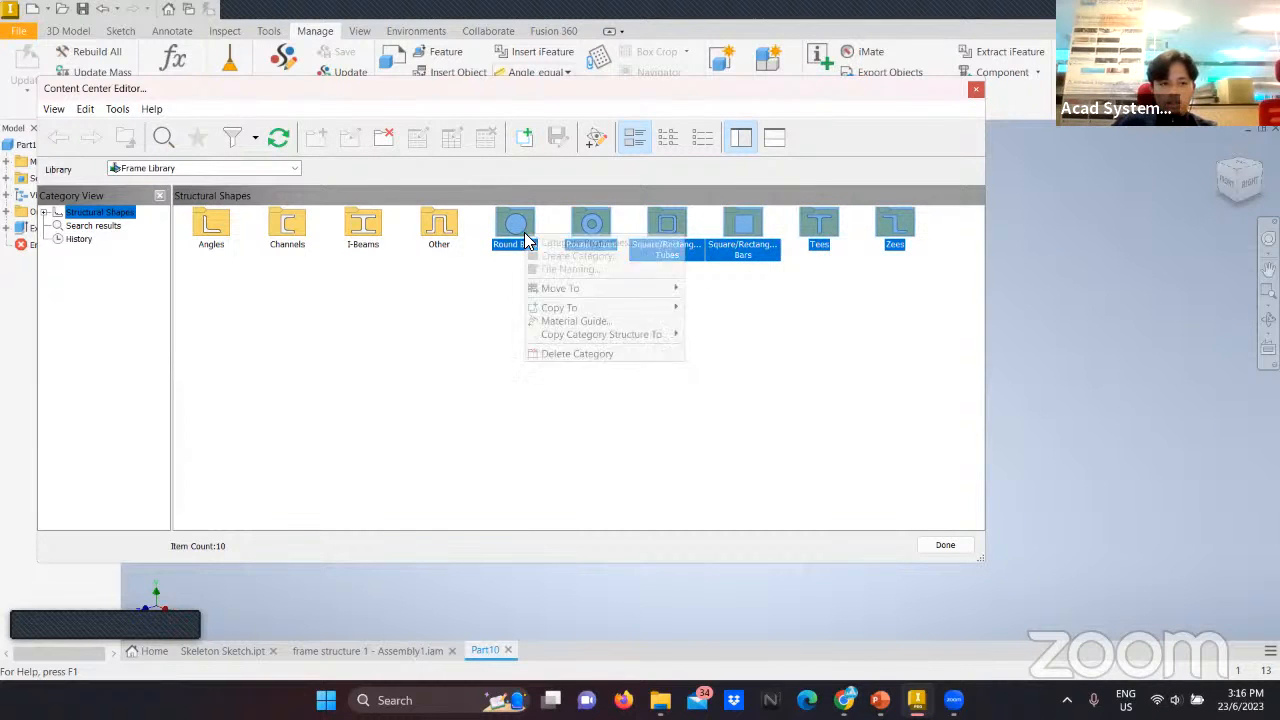
pyautogui.click(575, 353)
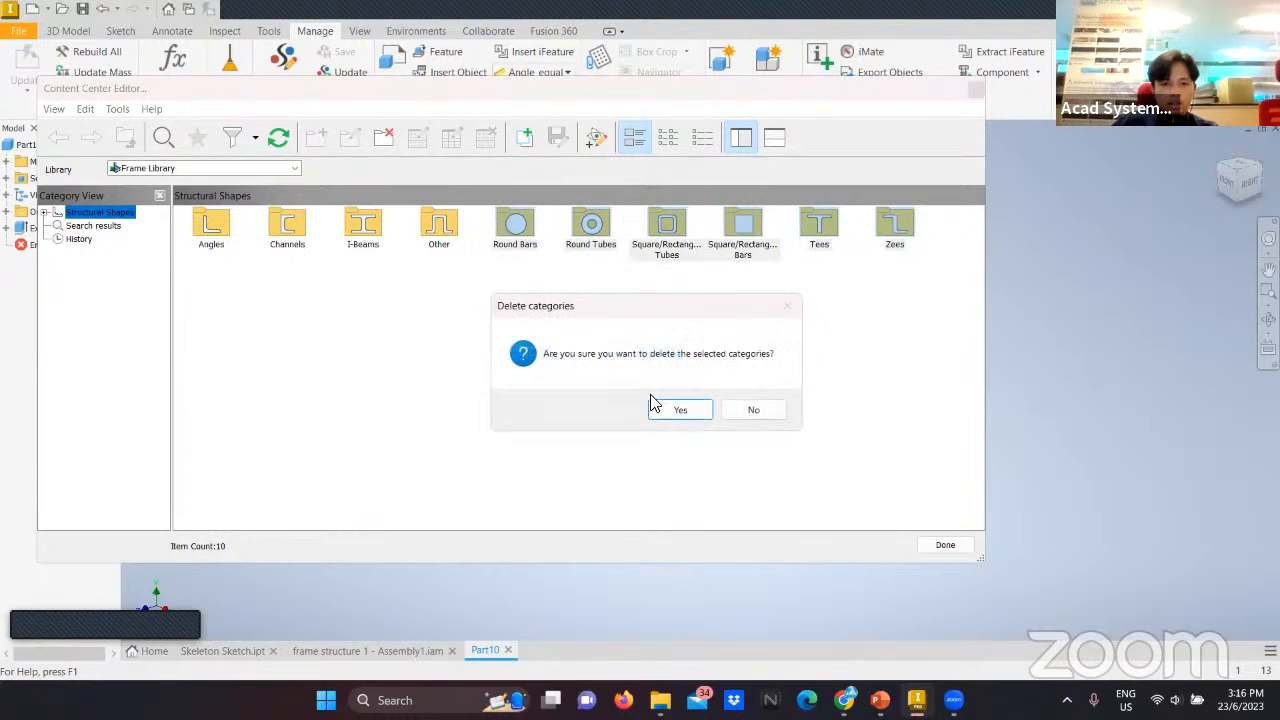
pyautogui.click(679, 410)
# Delete the Angles, Channels and I-Beams categories from the Frame Library's Structural Shapes.
pyautogui.moveTo(394, 298); pyautogui.dragTo(213, 226)
pyautogui.rightClick(362, 238)
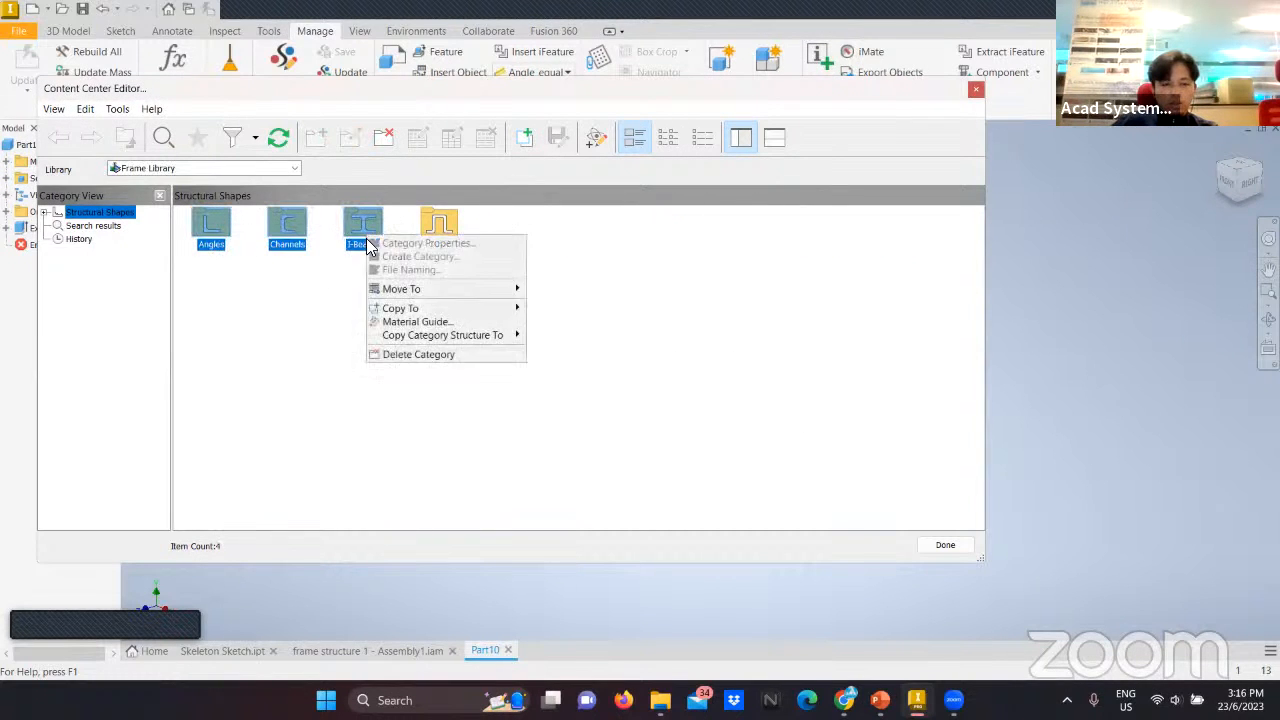
pyautogui.click(400, 352)
pyautogui.click(670, 412)
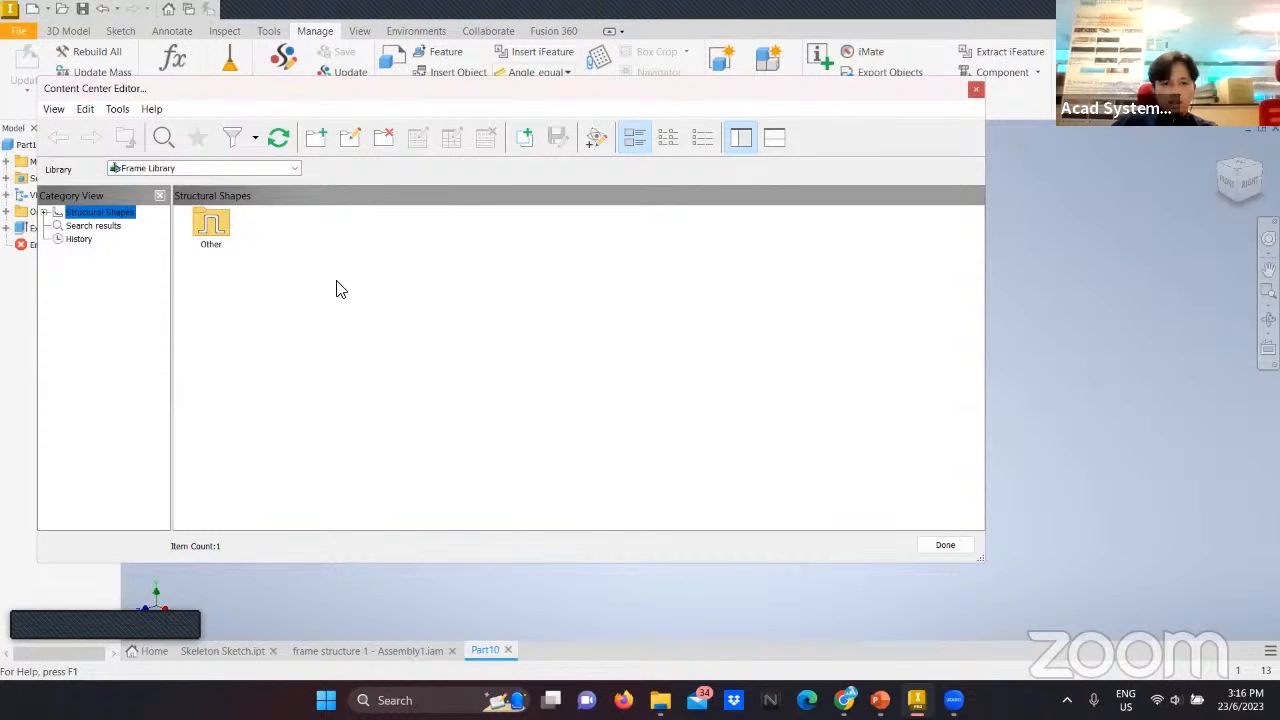
# Check the contents of the Frame Library's Other category and close the Content Center Editor.
pyautogui.doubleClick(222, 240)
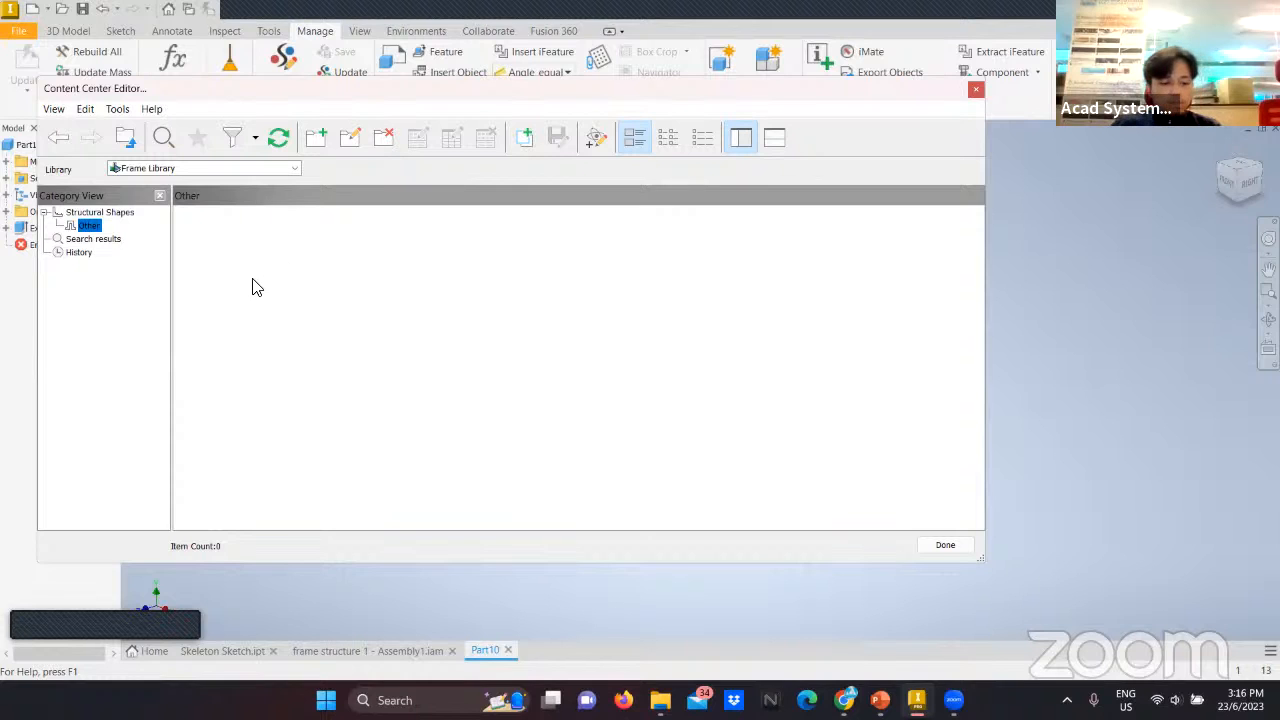
pyautogui.click(57, 143)
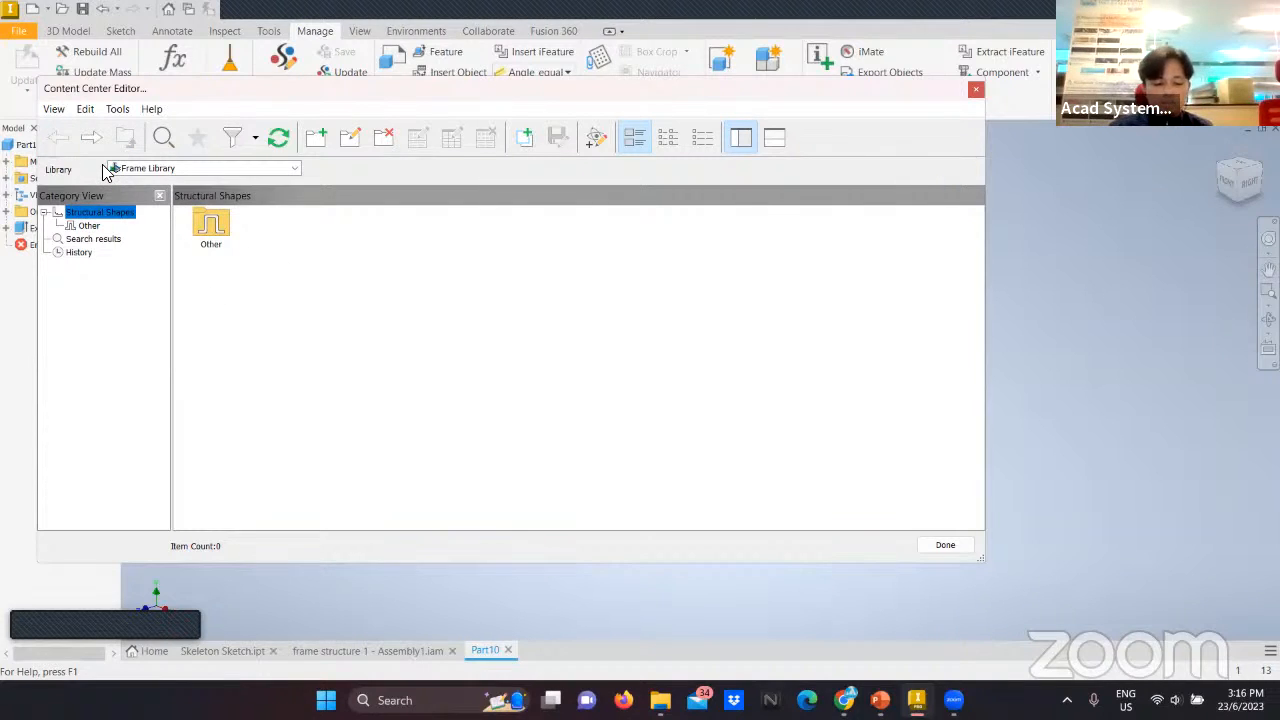
pyautogui.rightClick(208, 228)
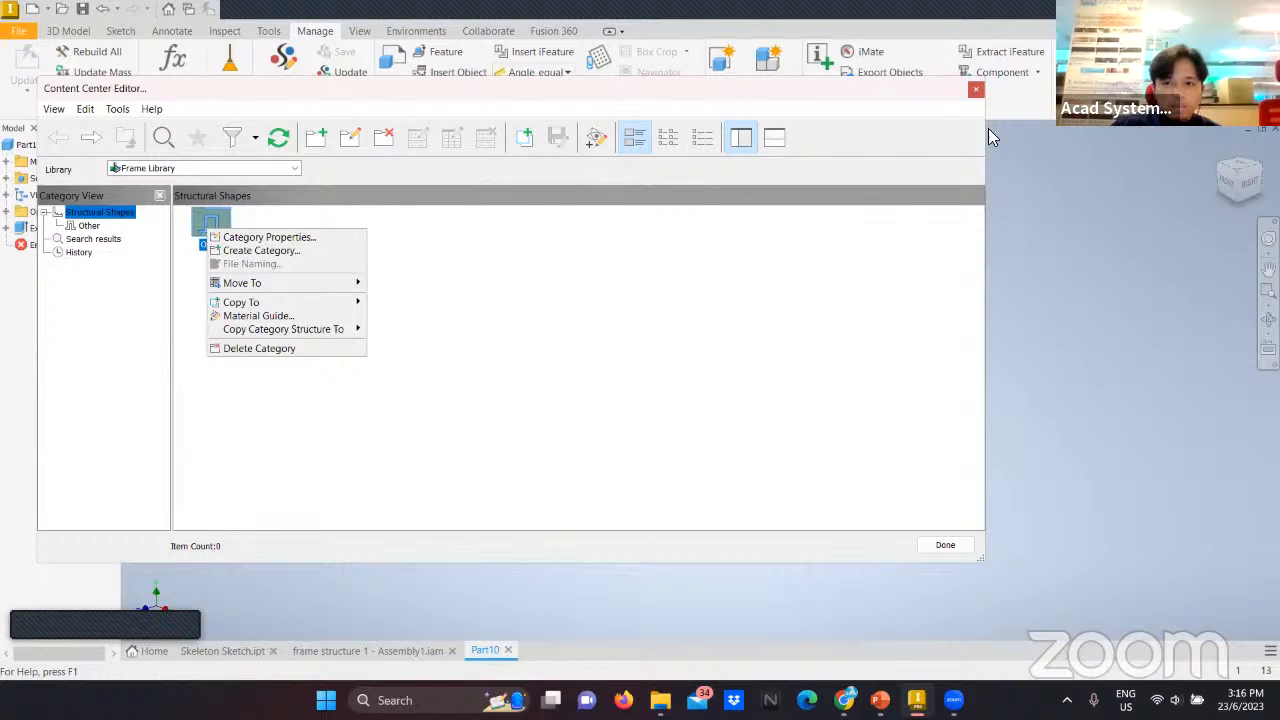
pyautogui.click(942, 547)
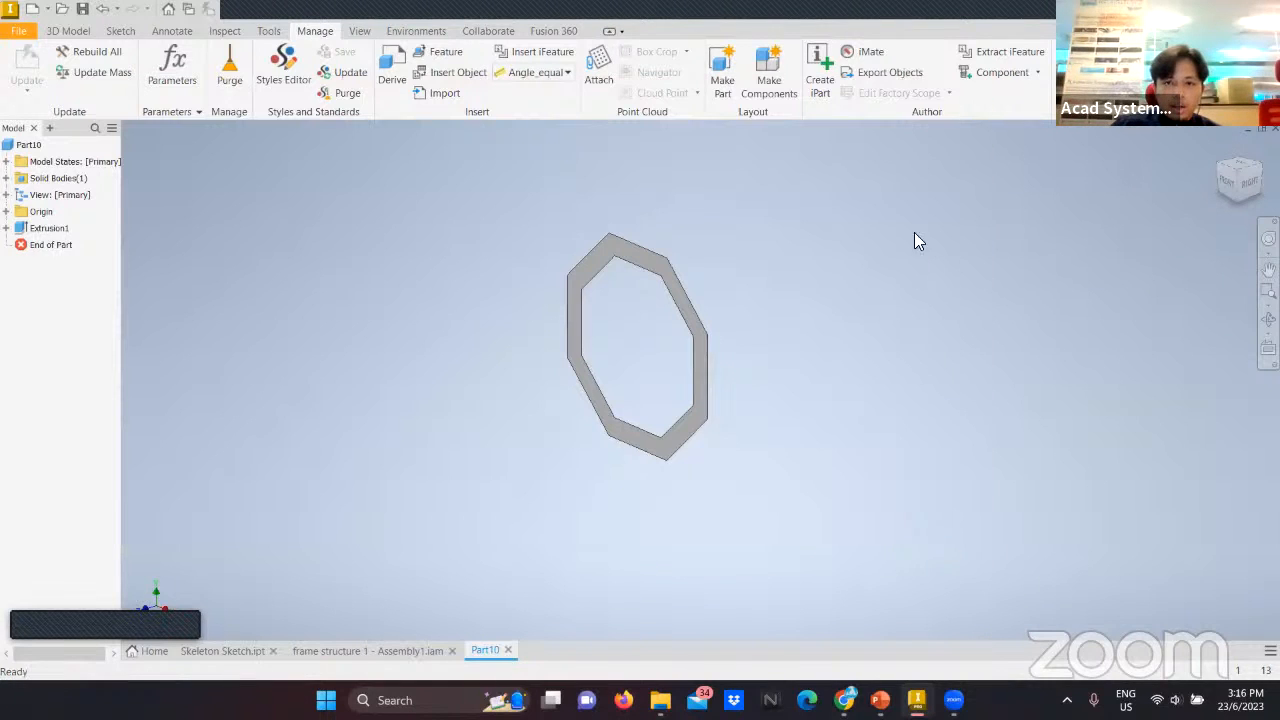
# Start Structural Shape authoring for the octagonal part and save the part to the Desktop as OCT FRA,ME.
pyautogui.click(1037, 73)
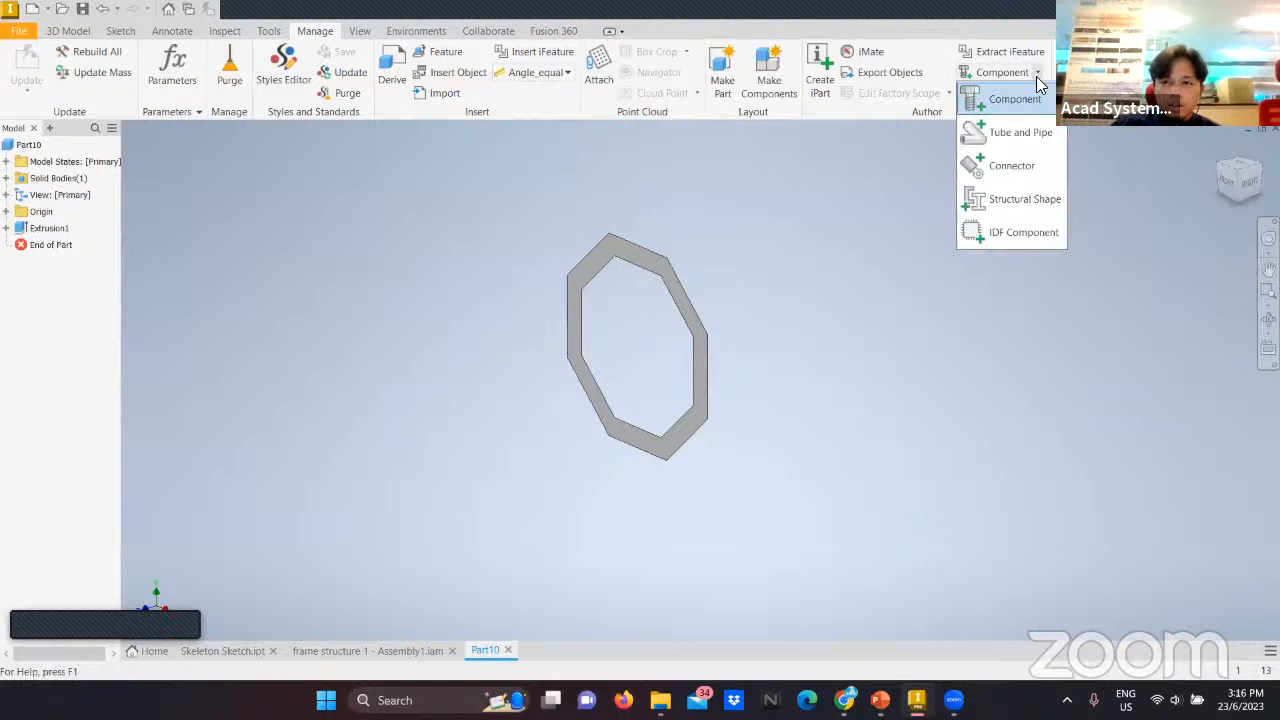
pyautogui.click(1022, 200)
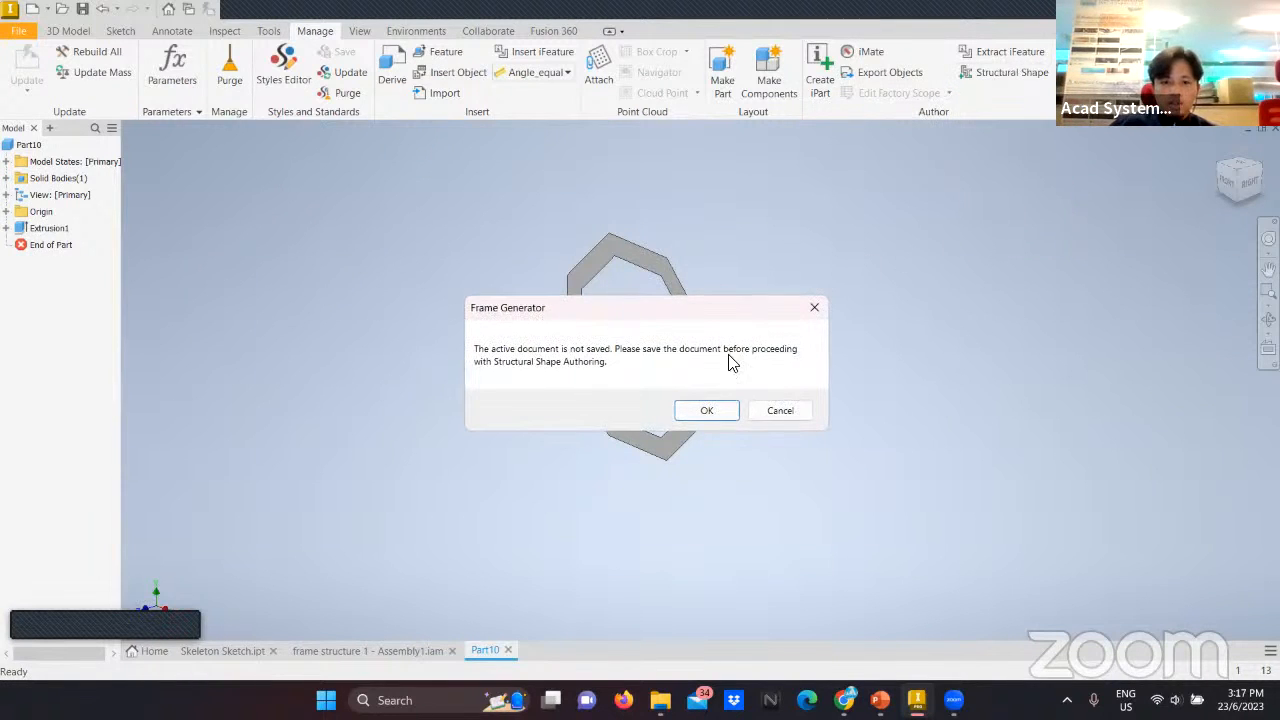
pyautogui.click(703, 410)
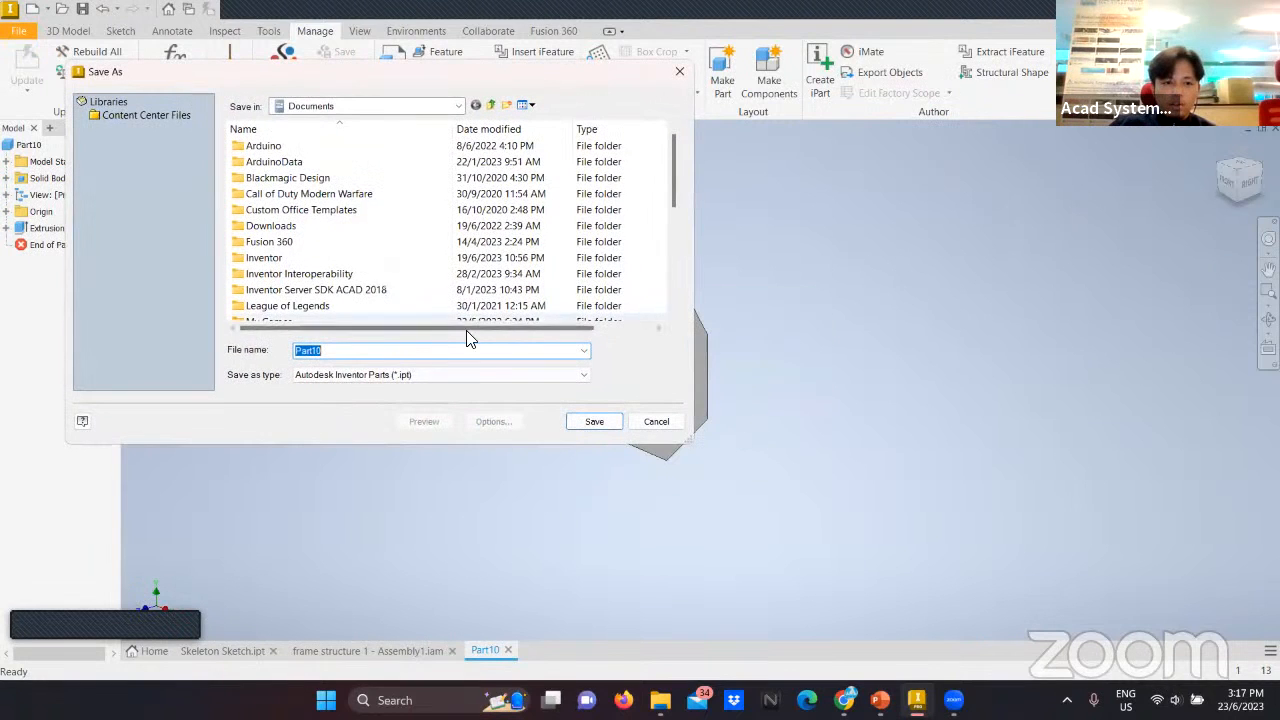
pyautogui.press('BackSpace')
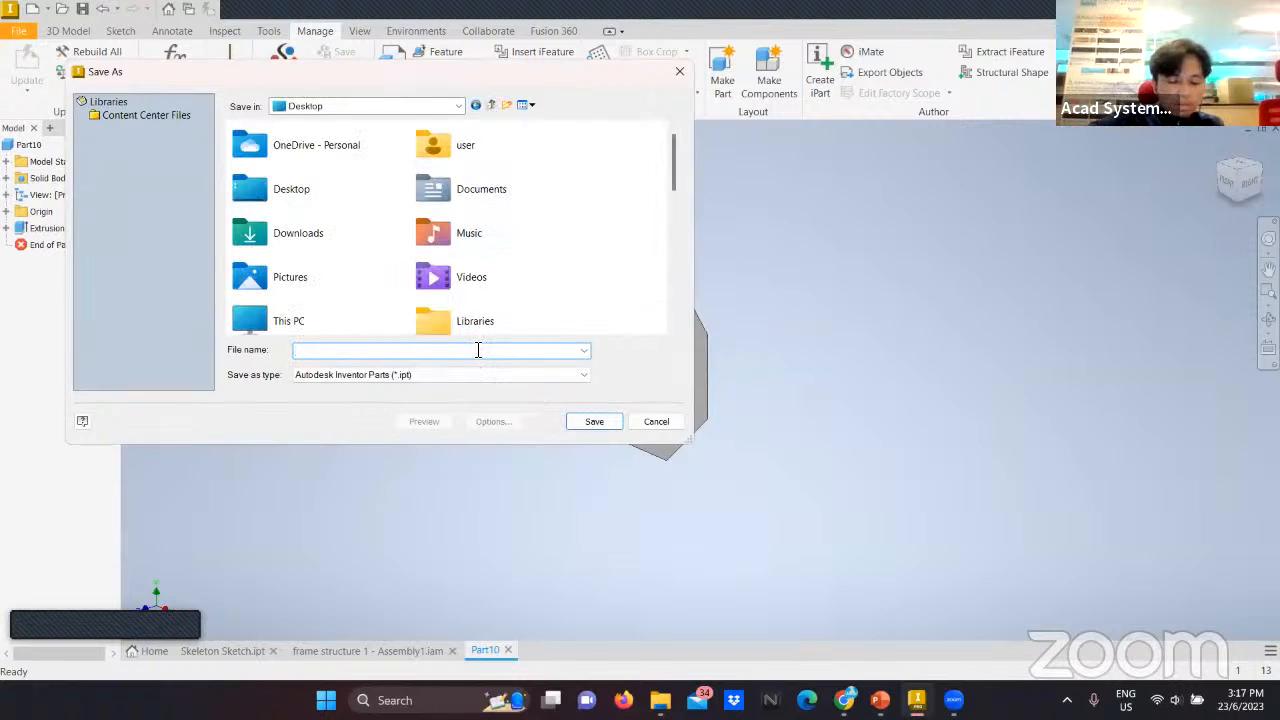
pyautogui.write('oct')
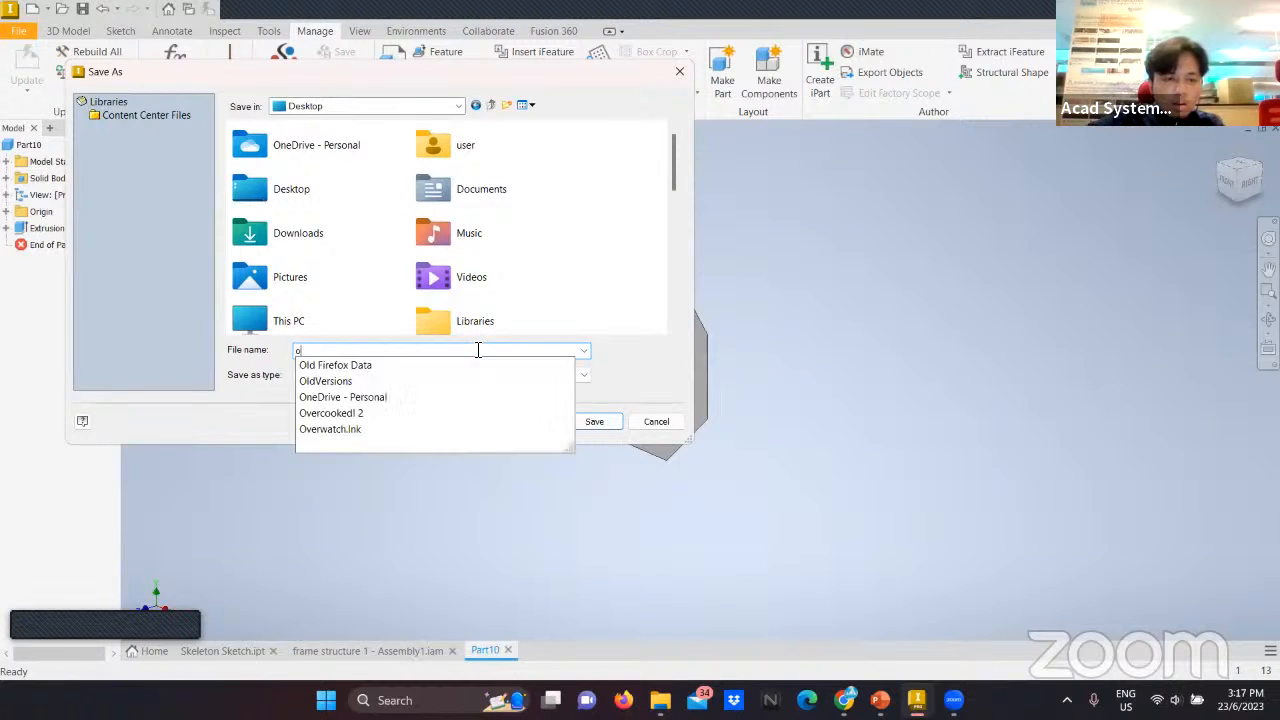
pyautogui.press('BackSpace')
pyautogui.press('BackSpace')
pyautogui.press('BackSpace')
pyautogui.press('capslock')
pyautogui.write('OC')
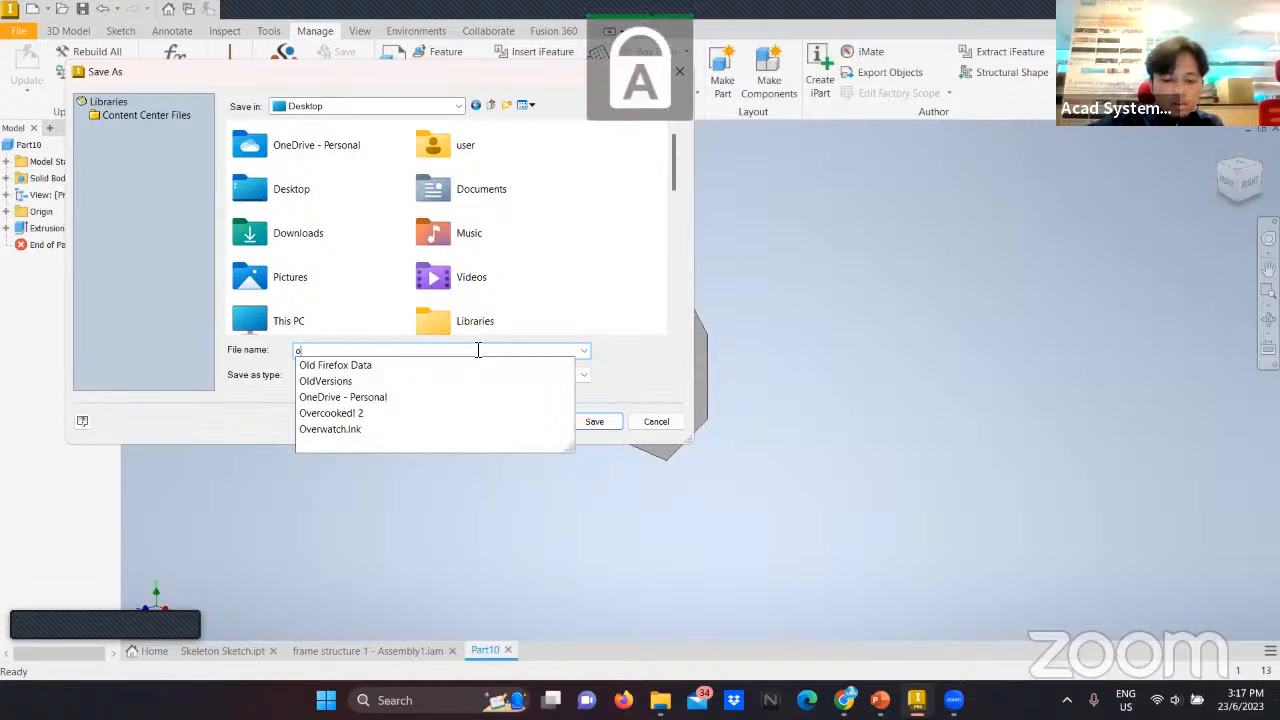
pyautogui.write('T FRA,E')
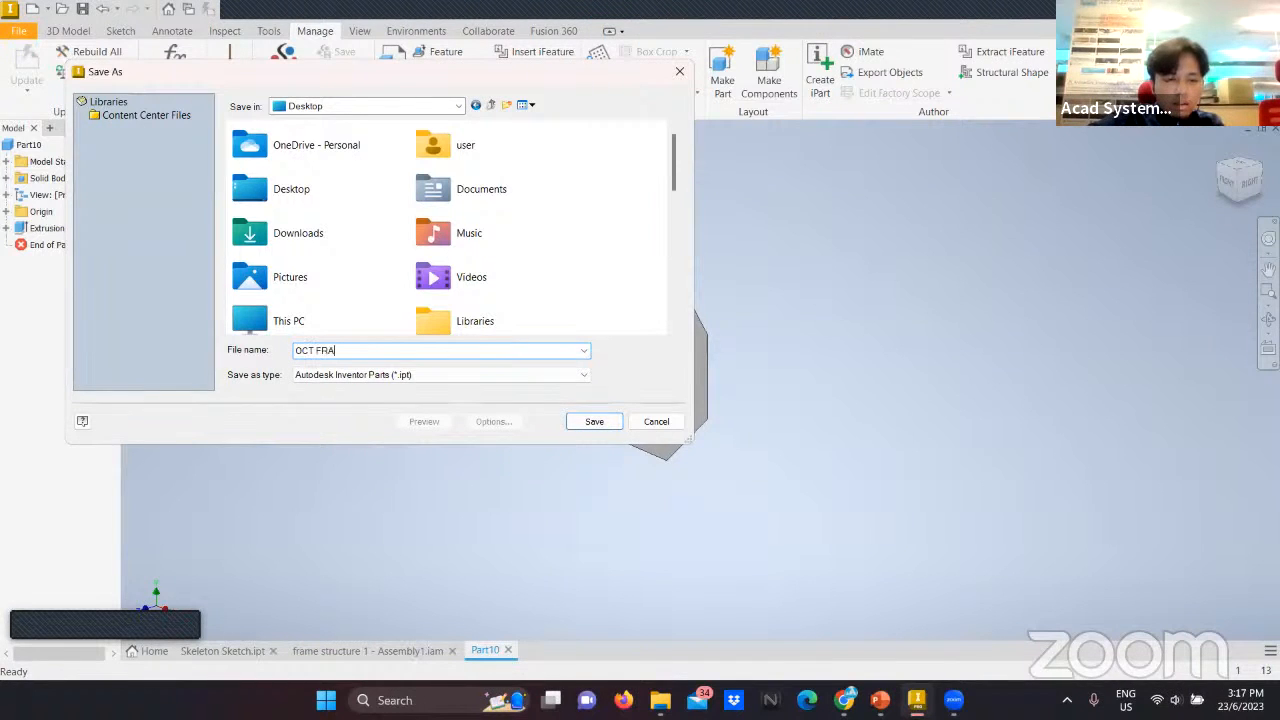
pyautogui.press('BackSpace')
pyautogui.press('BackSpace')
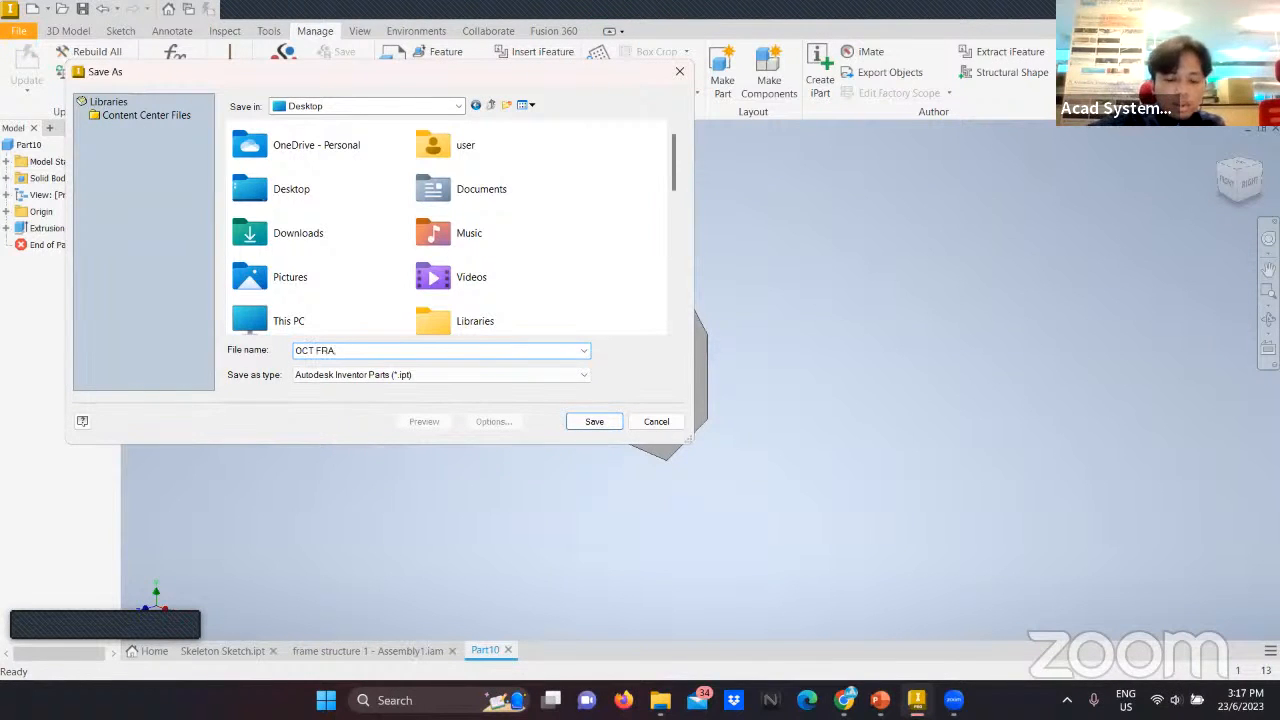
pyautogui.click(594, 421)
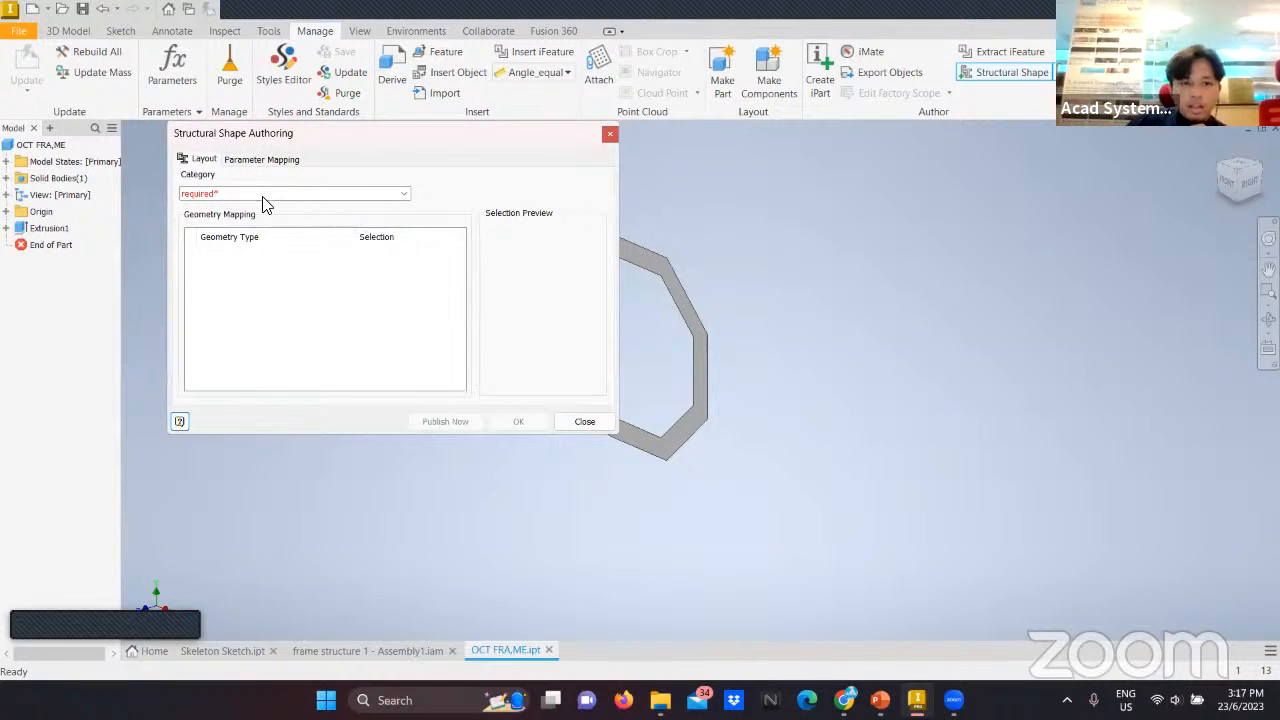
# Assign the octagonal profile to the Other category and review its geometry mapping and base point.
pyautogui.click(208, 196)
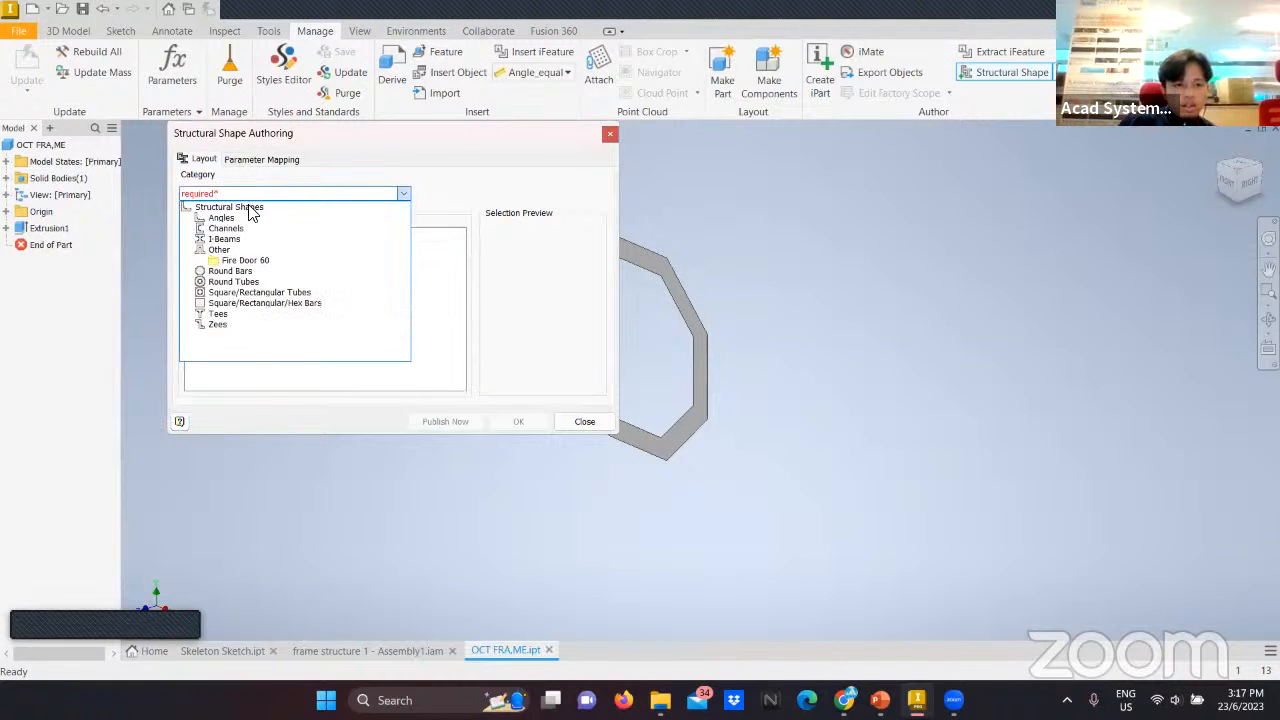
pyautogui.click(236, 250)
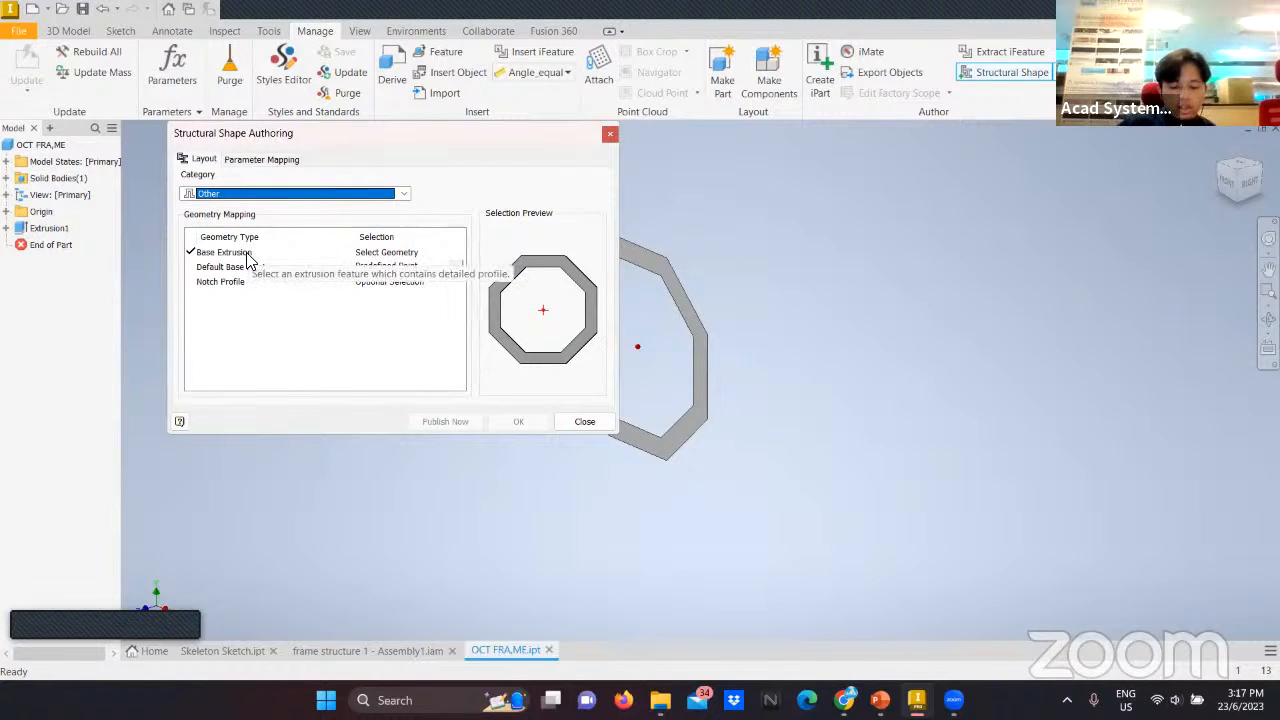
pyautogui.click(542, 311)
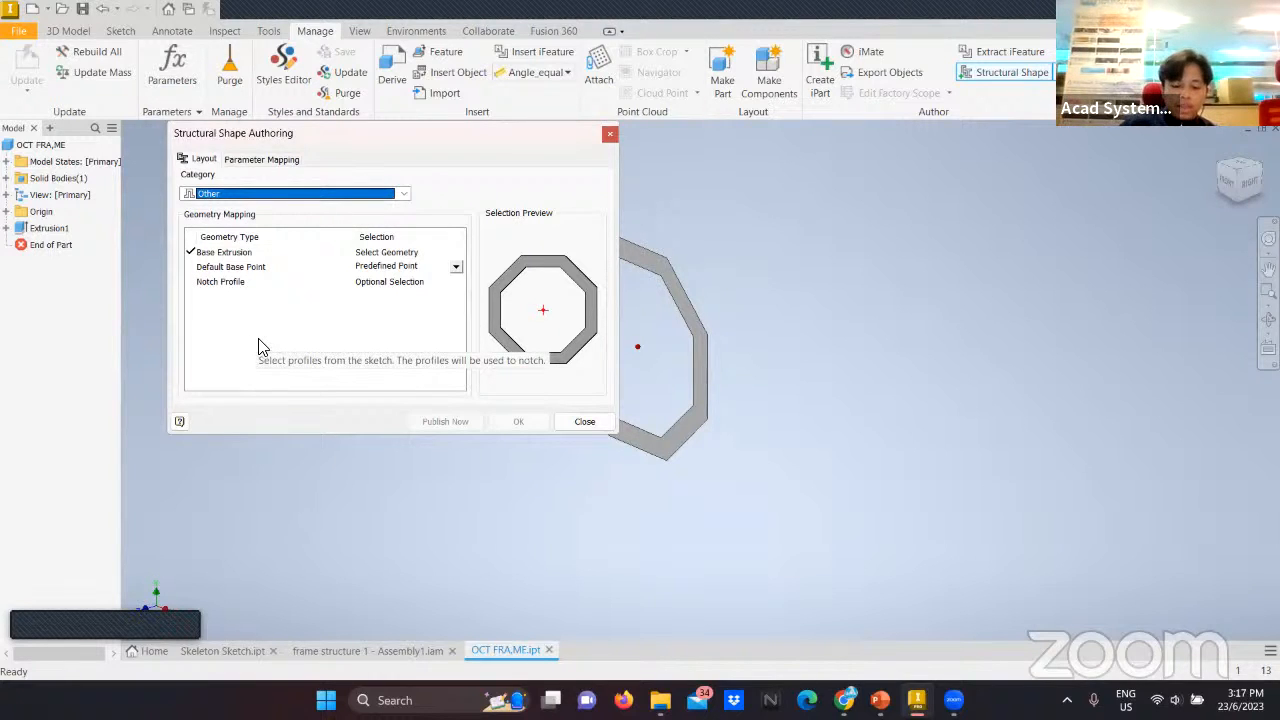
pyautogui.click(382, 283)
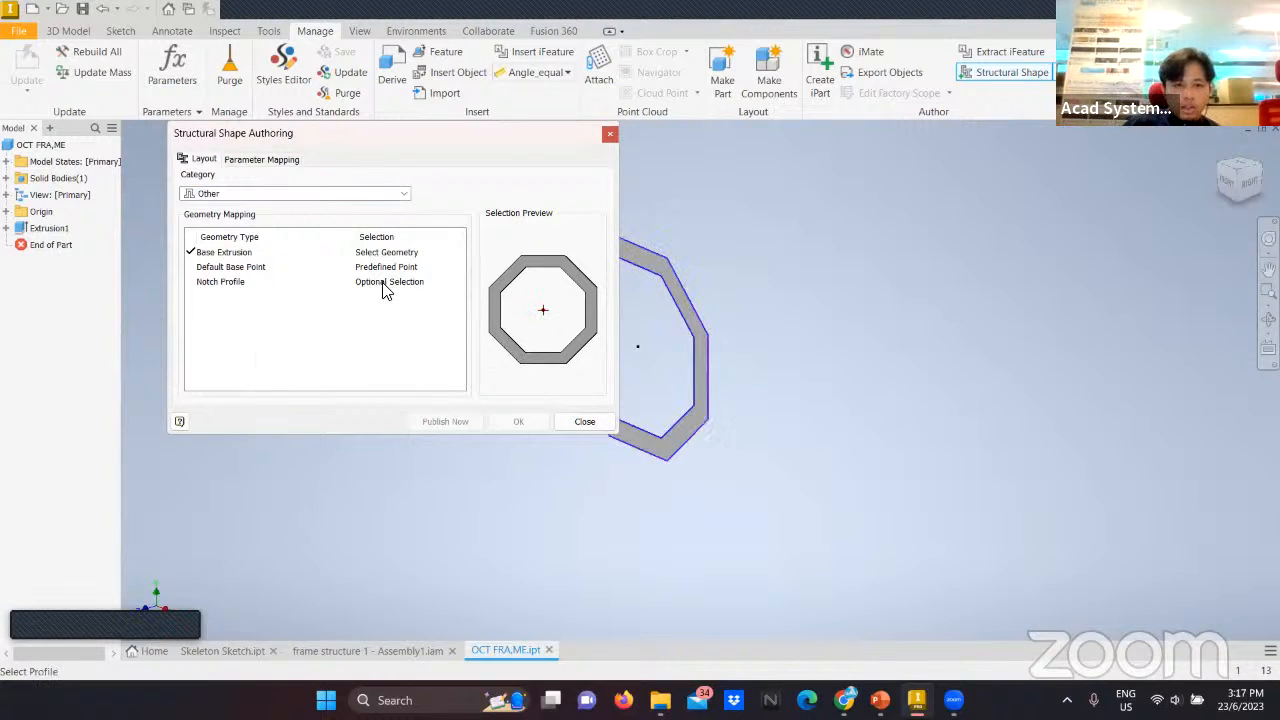
pyautogui.click(660, 272)
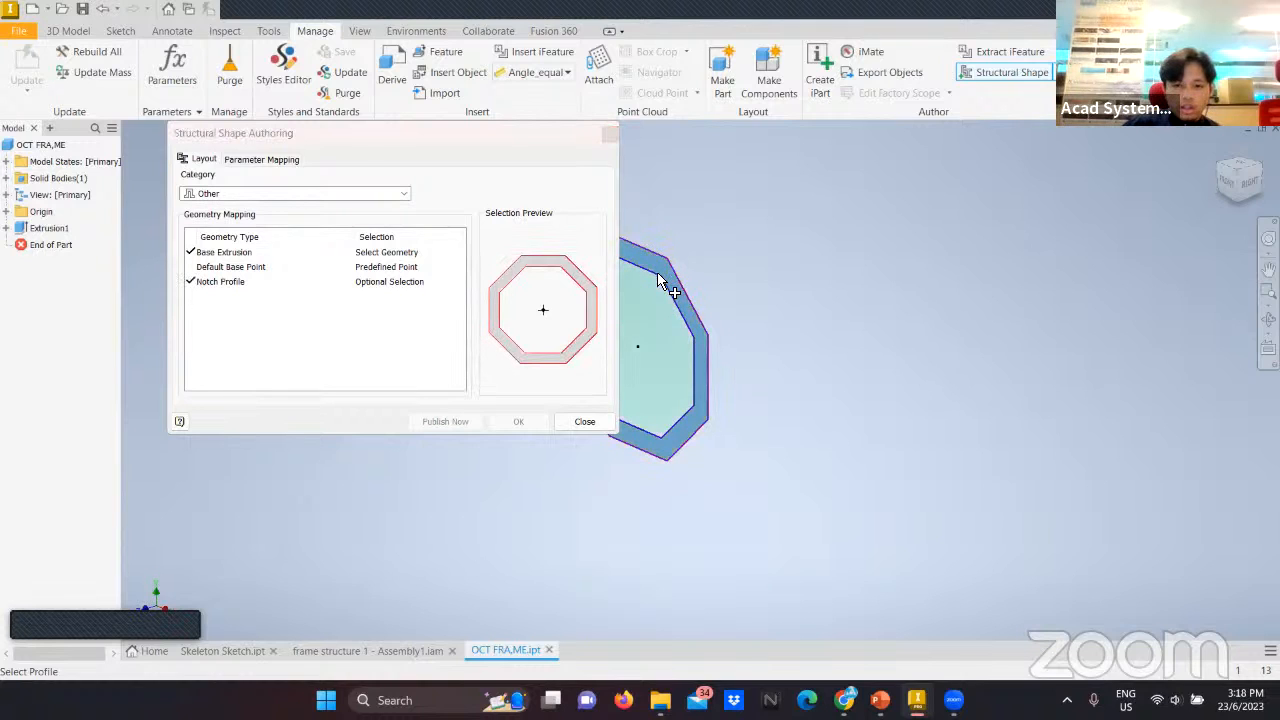
pyautogui.click(652, 296)
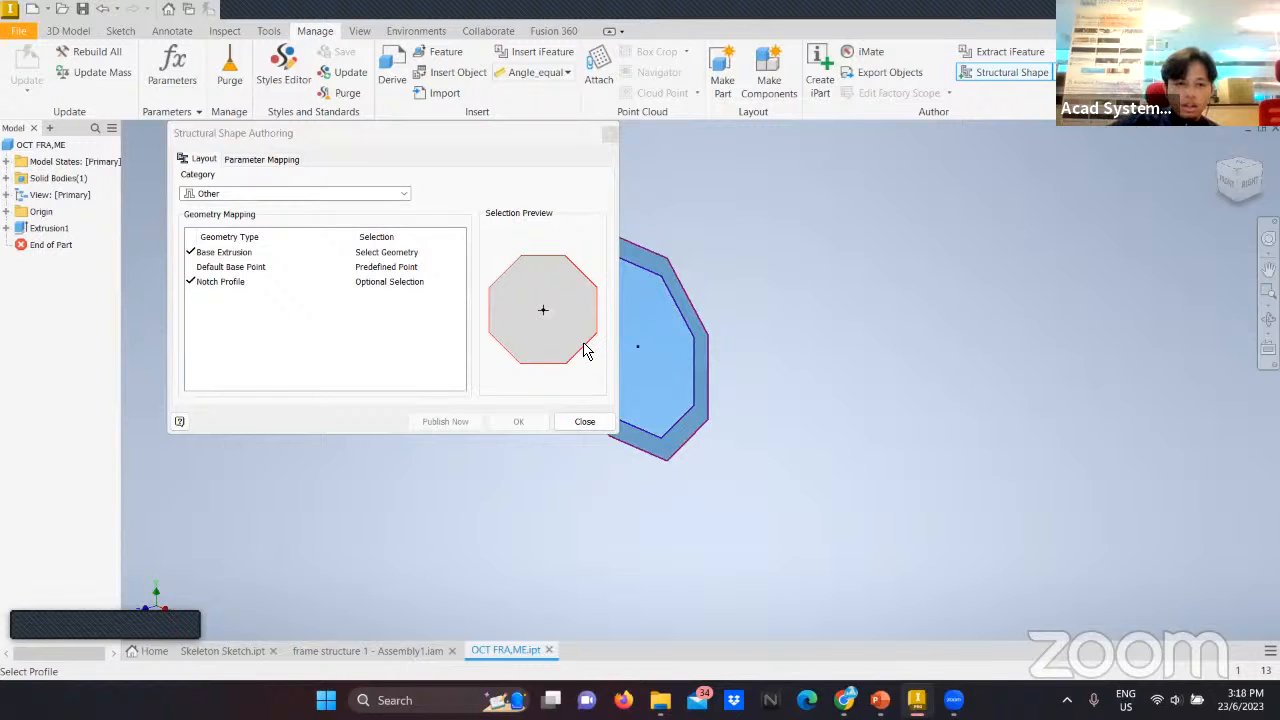
pyautogui.press('Escape')
# Restart Structural Shape authoring with the Other category and set the full octagon, including its hollow interior, as the notch profile.
pyautogui.click(1005, 72)
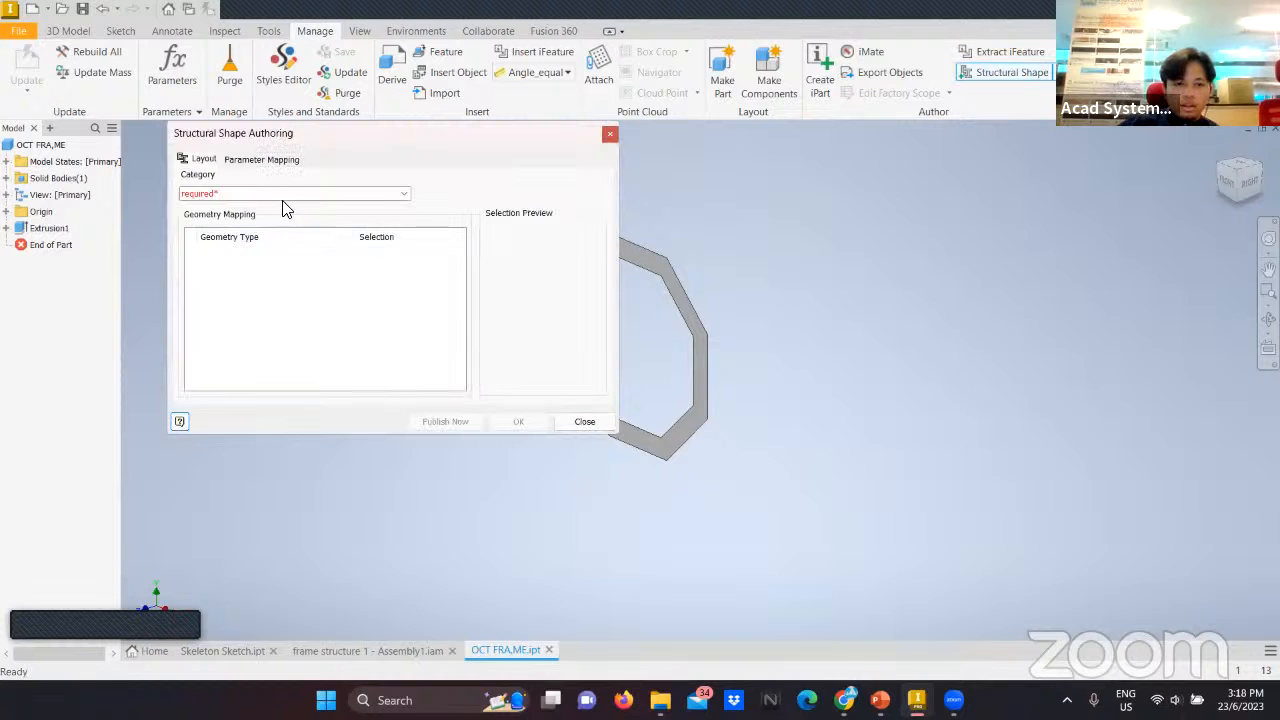
pyautogui.click(260, 196)
pyautogui.click(240, 248)
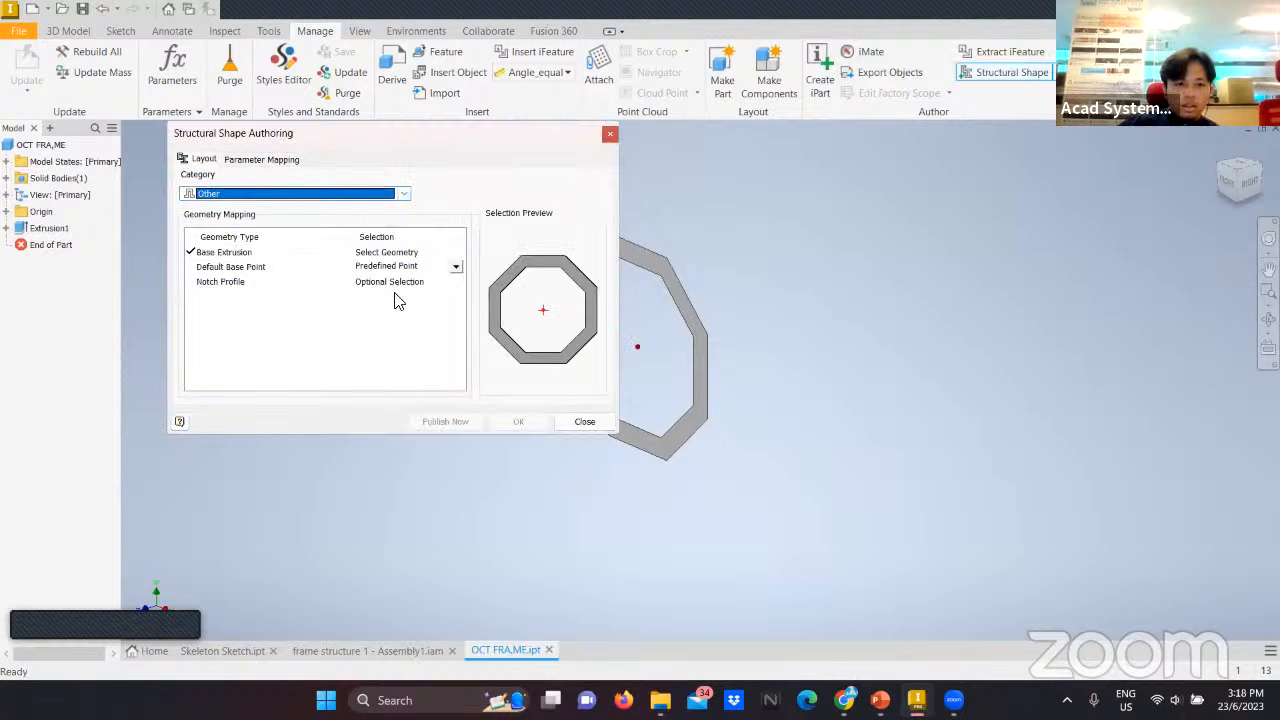
pyautogui.click(366, 282)
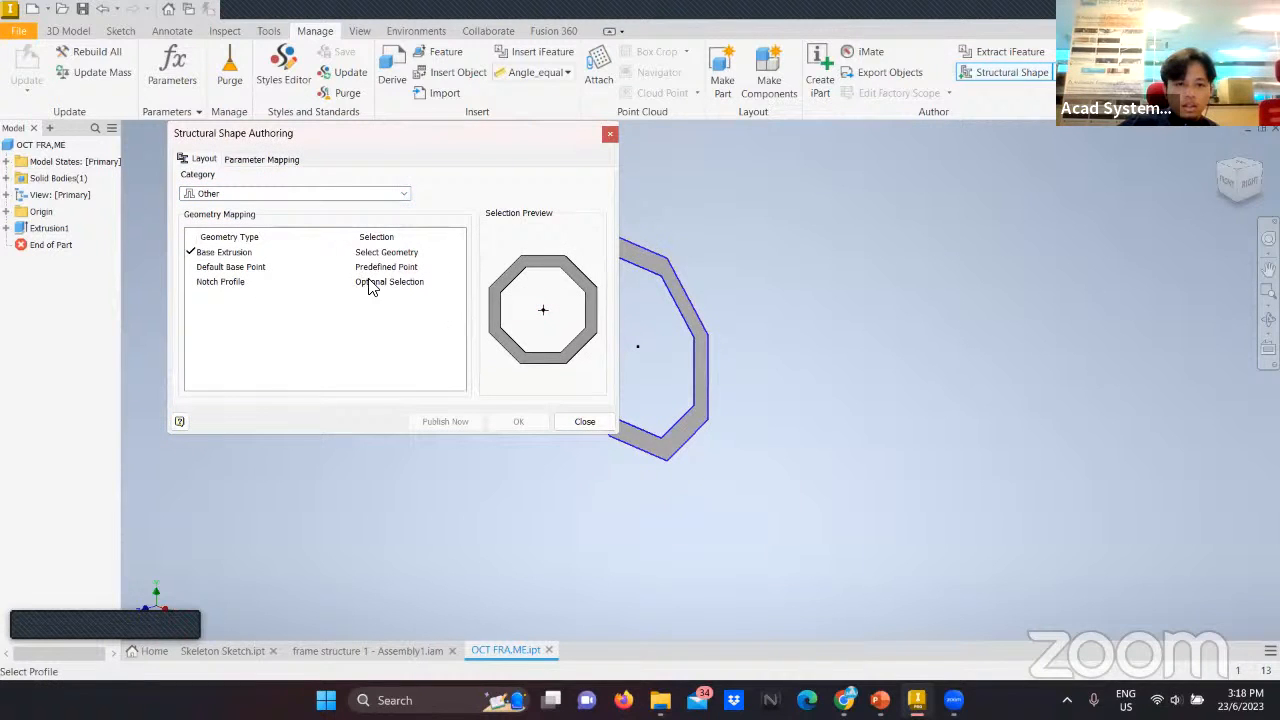
pyautogui.click(648, 302)
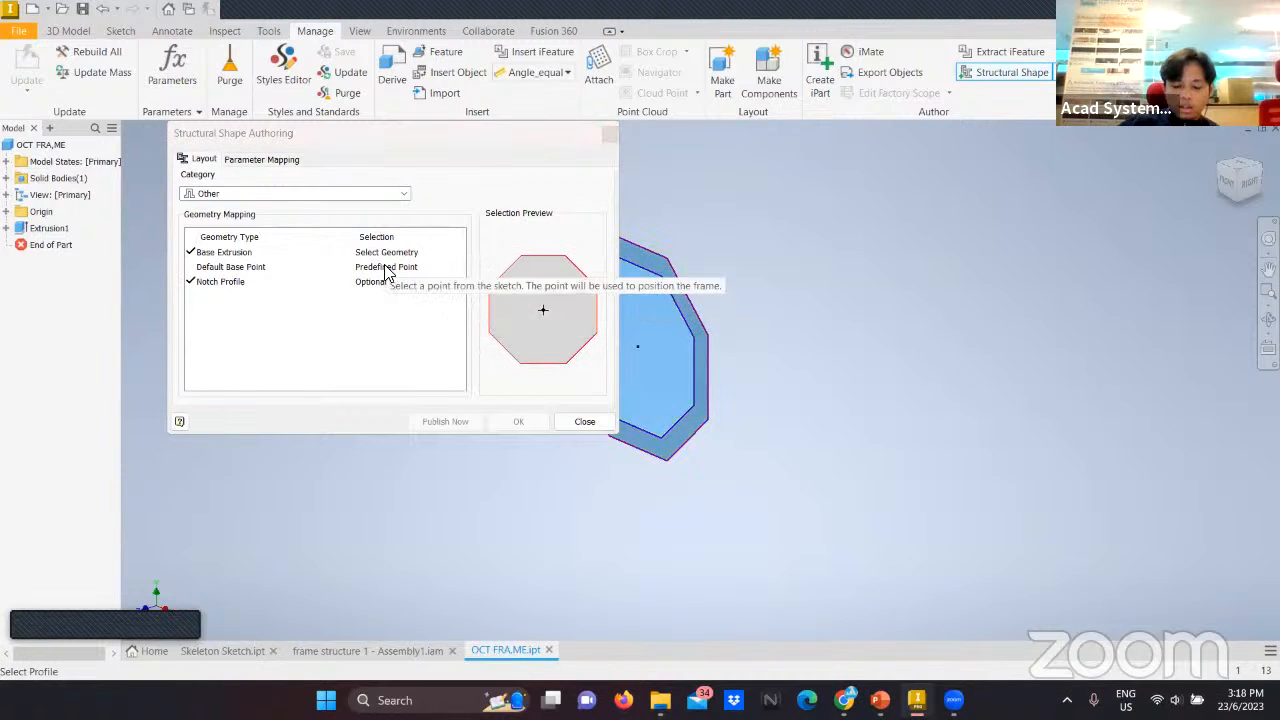
pyautogui.click(308, 196)
pyautogui.click(308, 196)
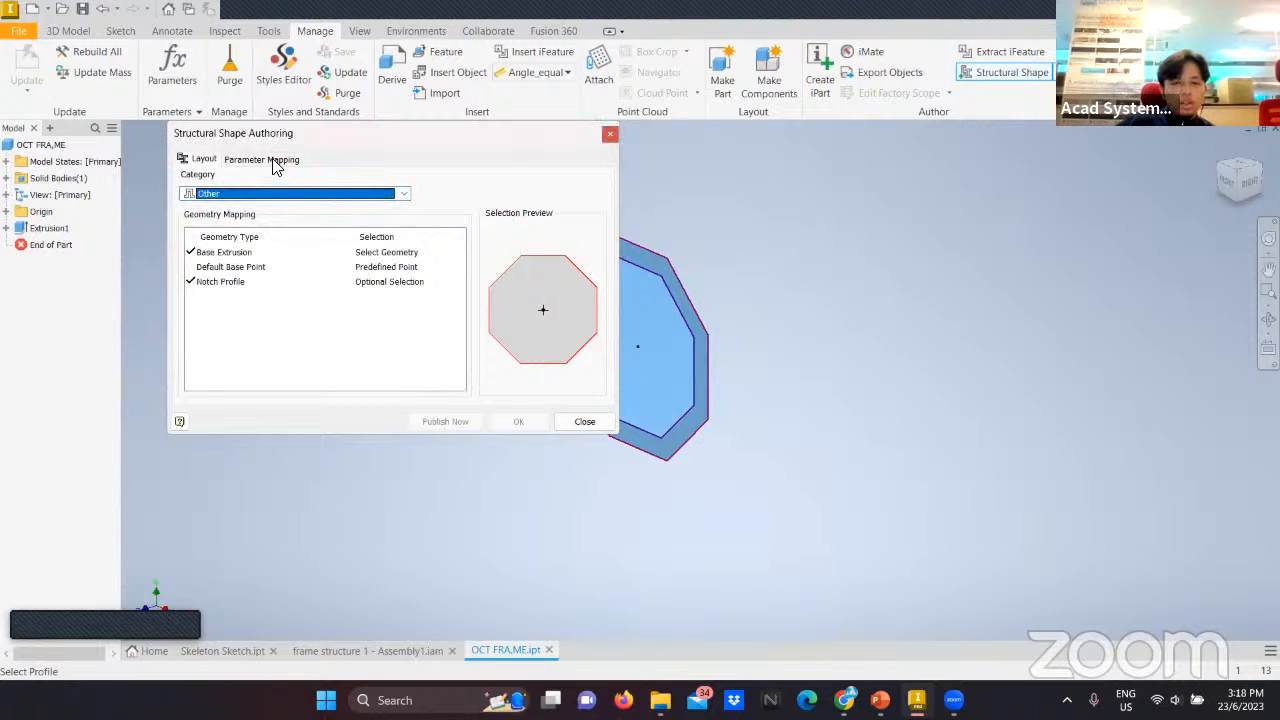
# Map the Base Length category parameter to the model parameter length.
pyautogui.click(272, 160)
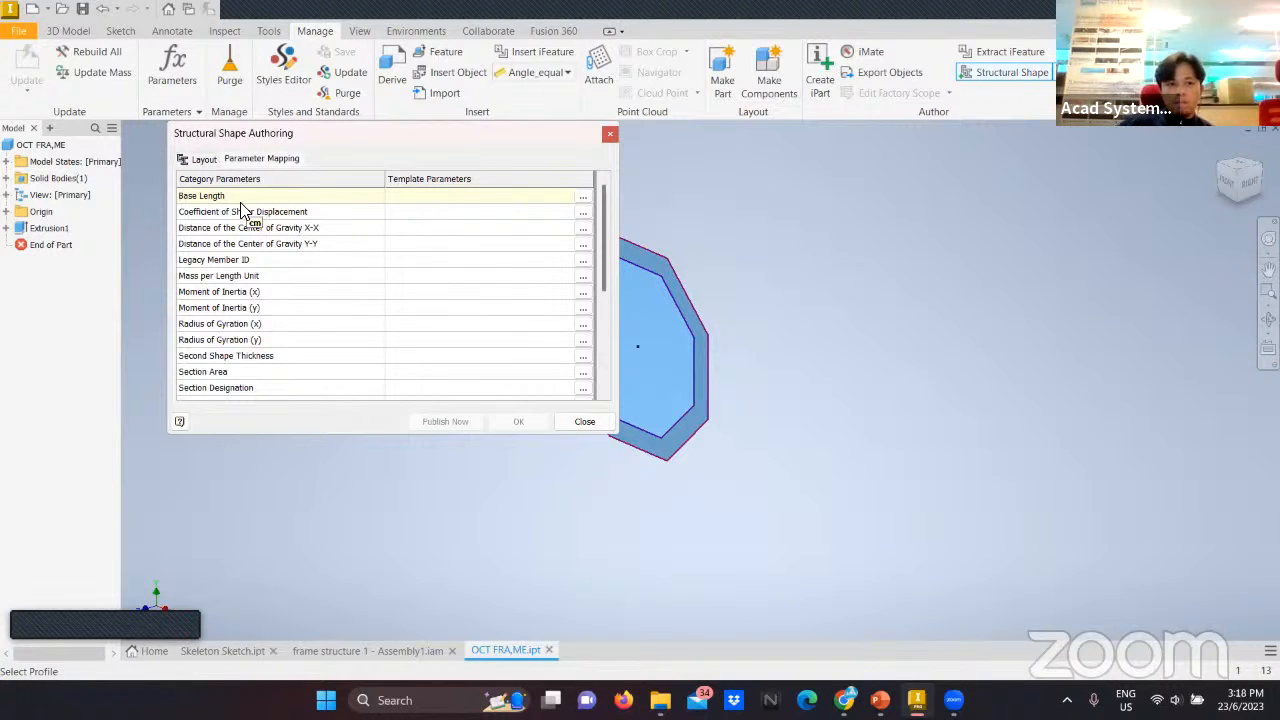
pyautogui.click(582, 197)
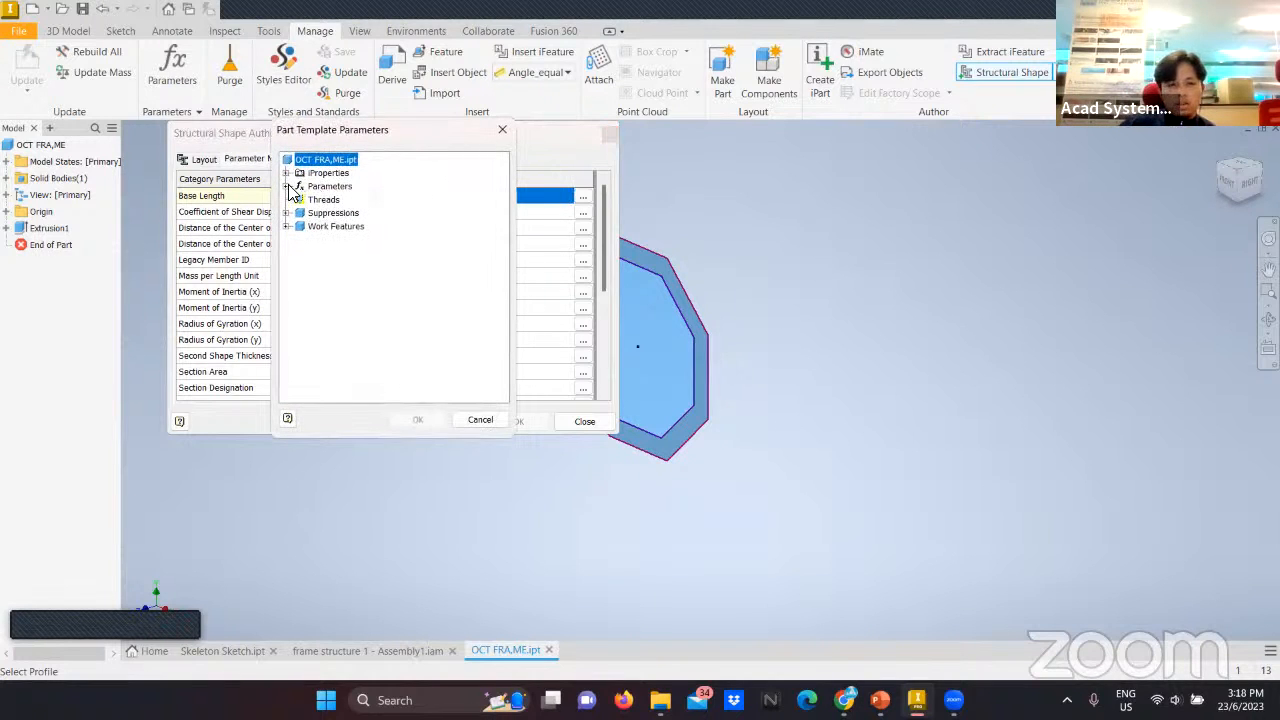
pyautogui.click(287, 186)
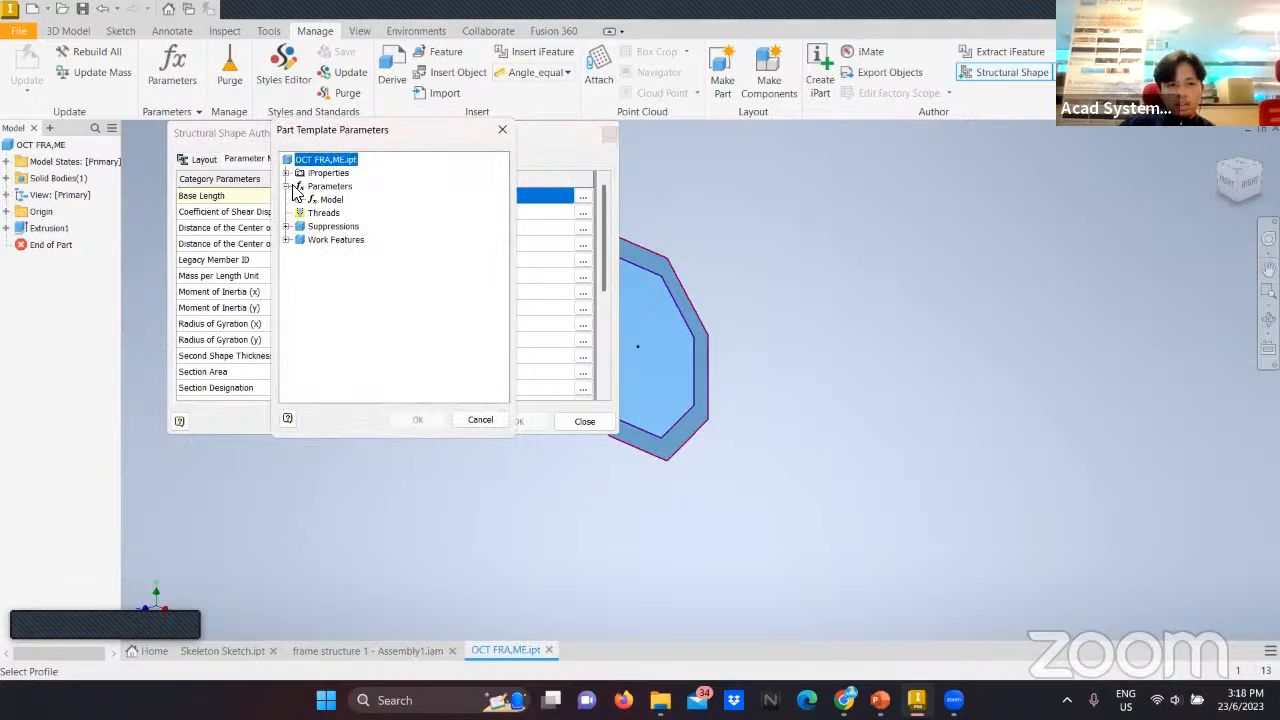
pyautogui.click(299, 200)
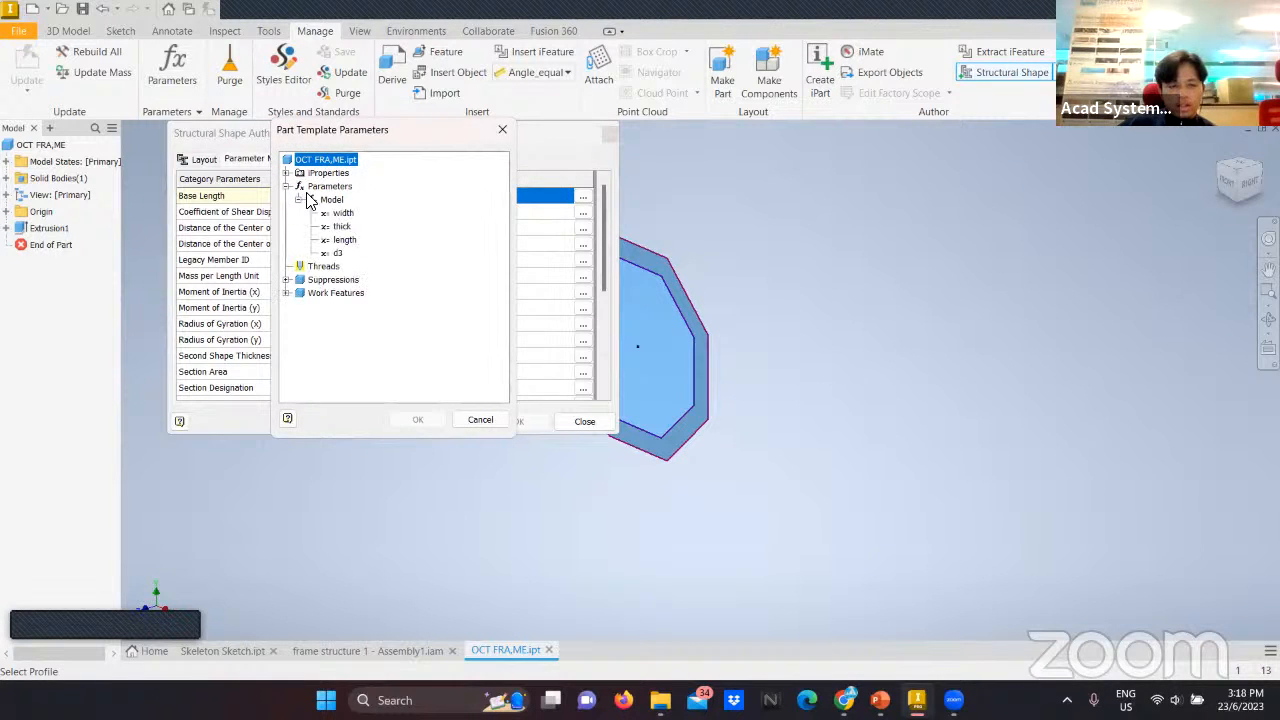
pyautogui.click(344, 241)
pyautogui.click(418, 419)
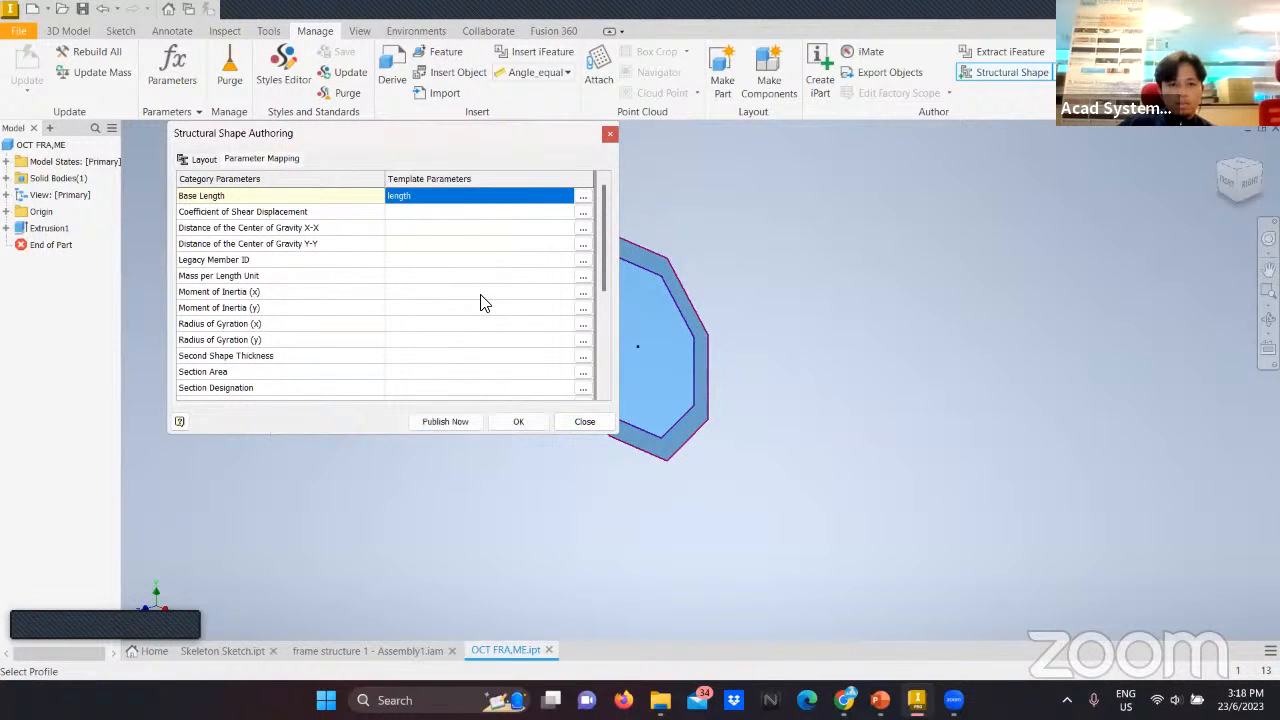
# Map the Shape Thickness category parameter to the model parameter thick.
pyautogui.scroll(-3, 480, 302)
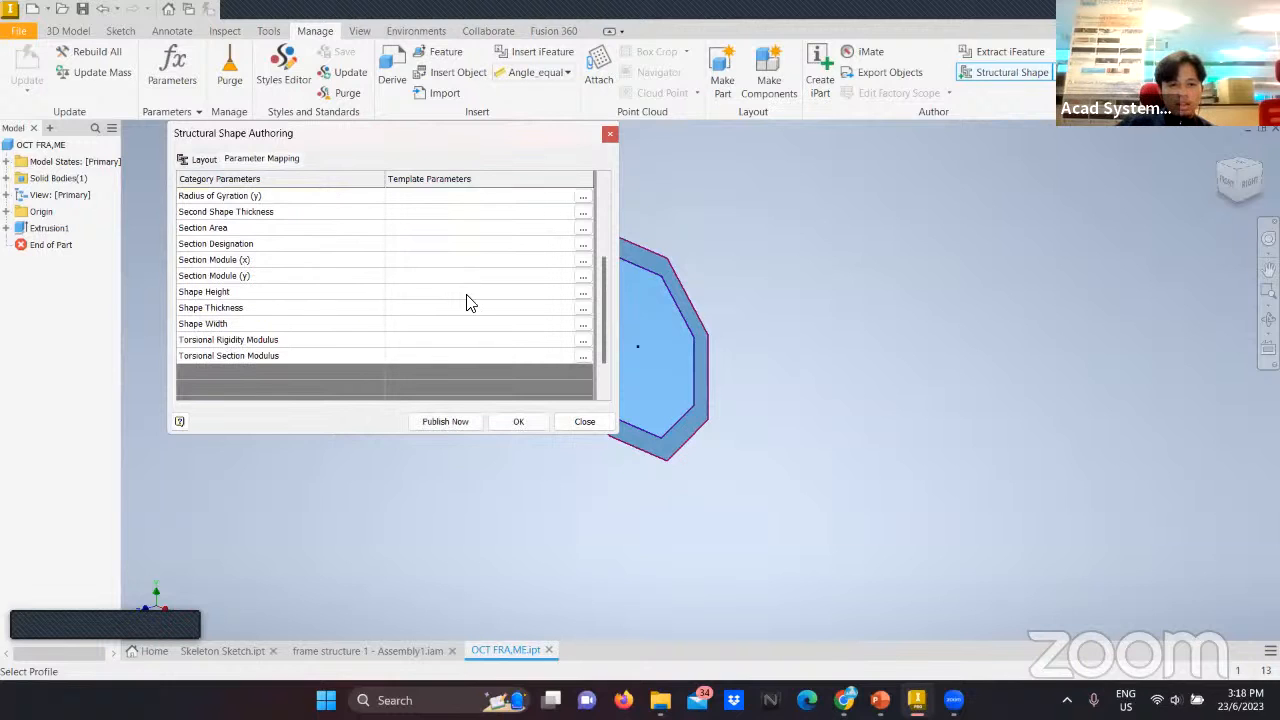
pyautogui.click(584, 309)
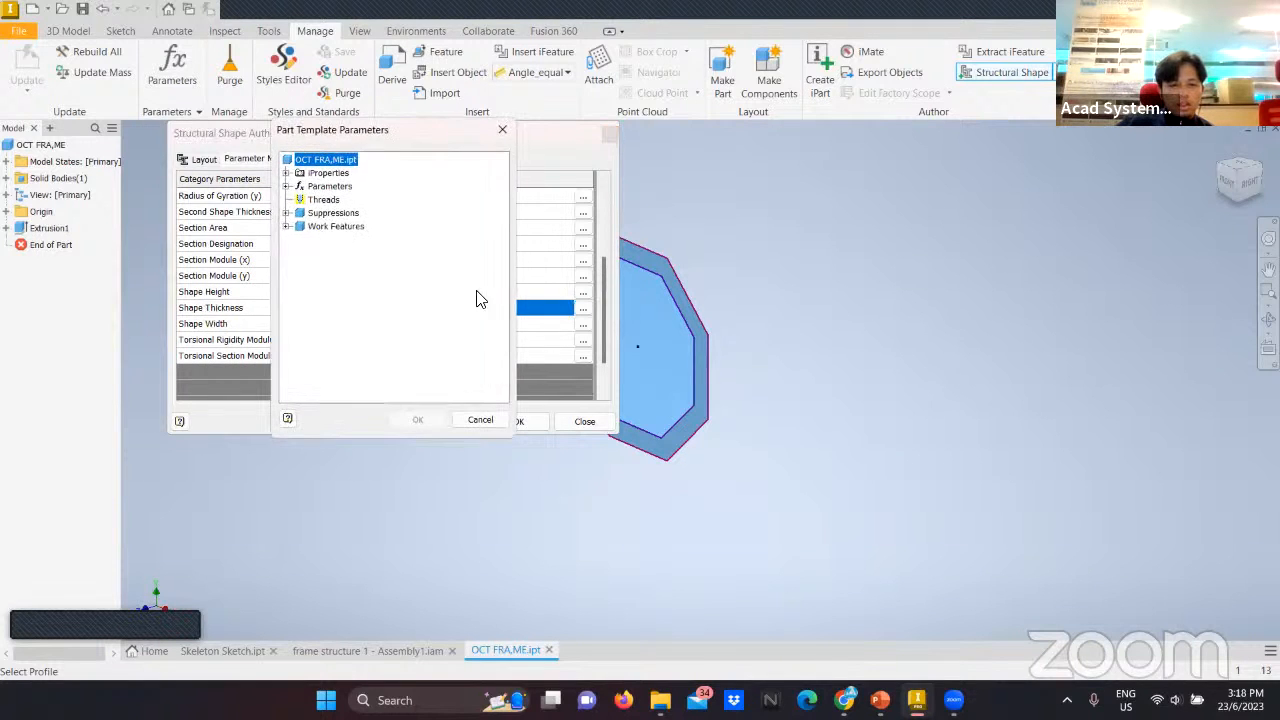
pyautogui.click(286, 186)
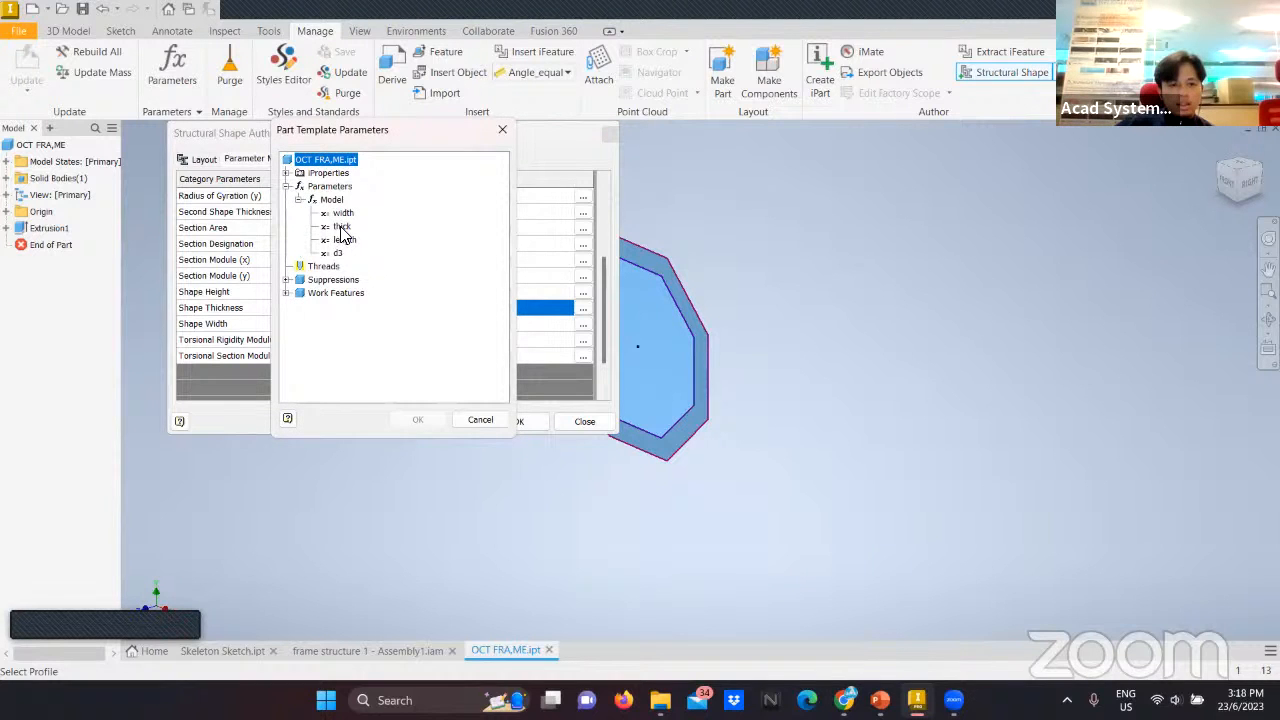
pyautogui.click(341, 228)
pyautogui.click(416, 420)
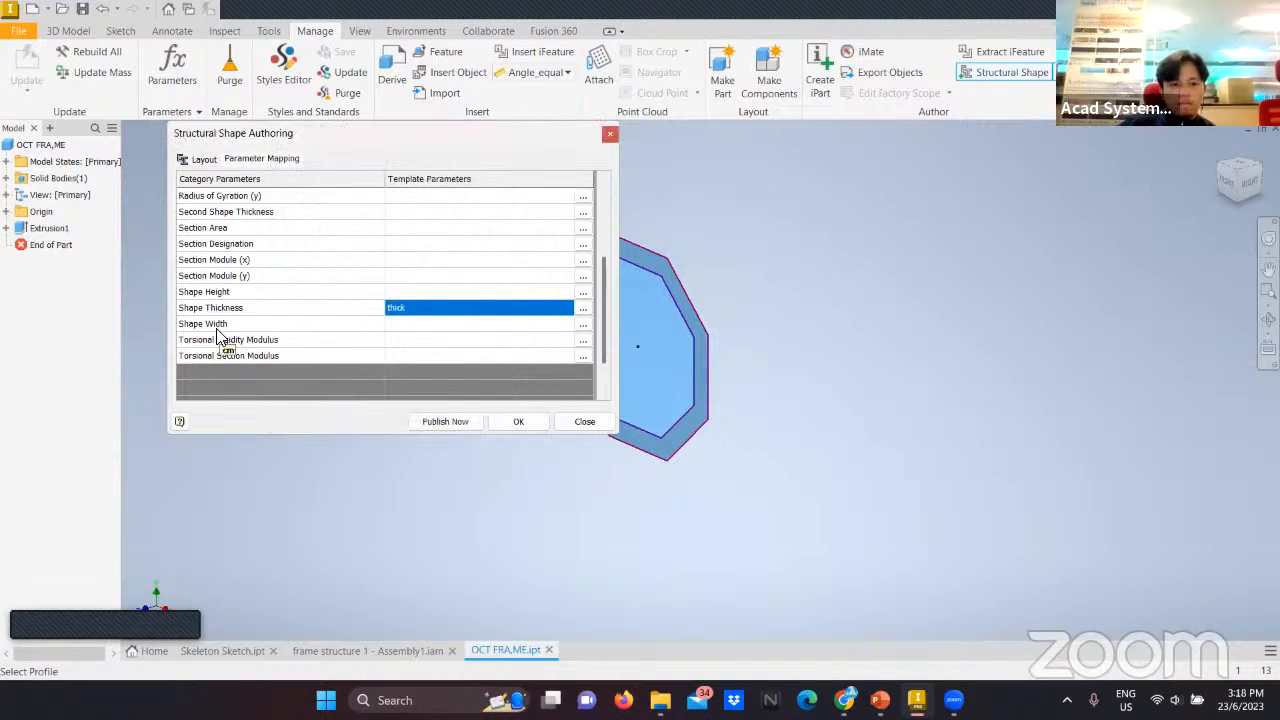
# Map the Shape Width category parameter to the model parameter width.
pyautogui.click(583, 324)
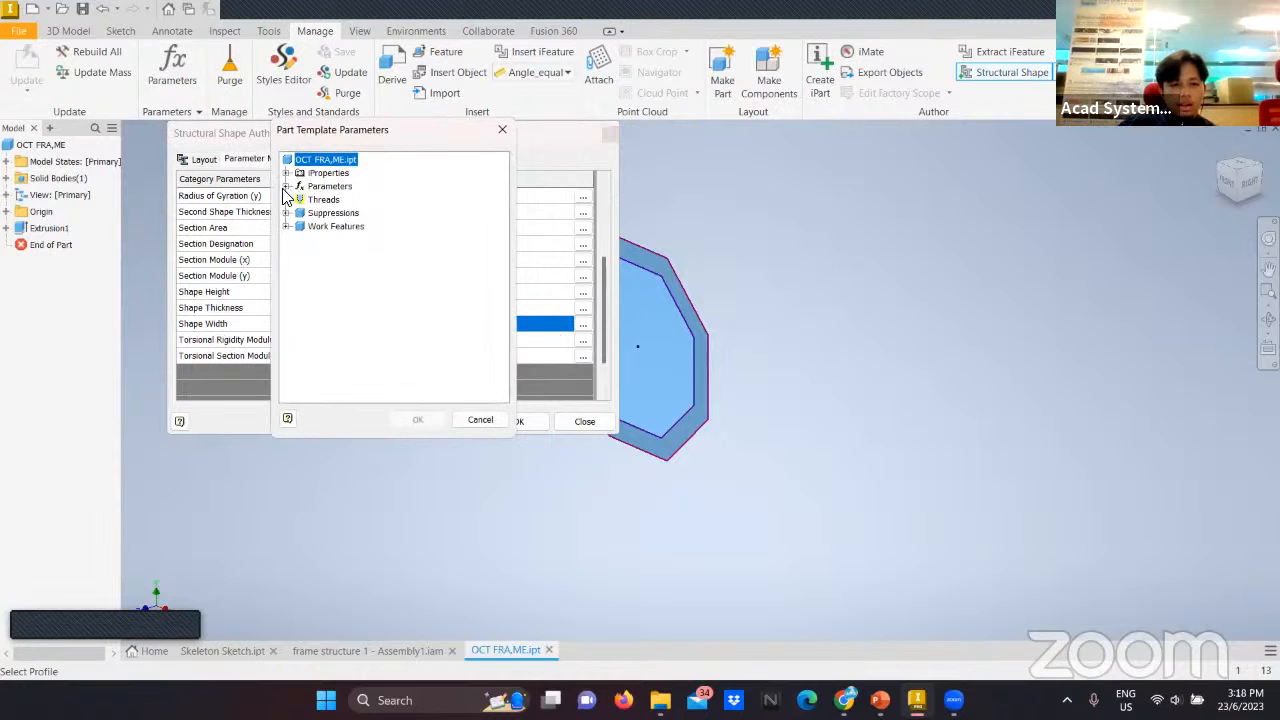
pyautogui.click(286, 186)
pyautogui.click(298, 199)
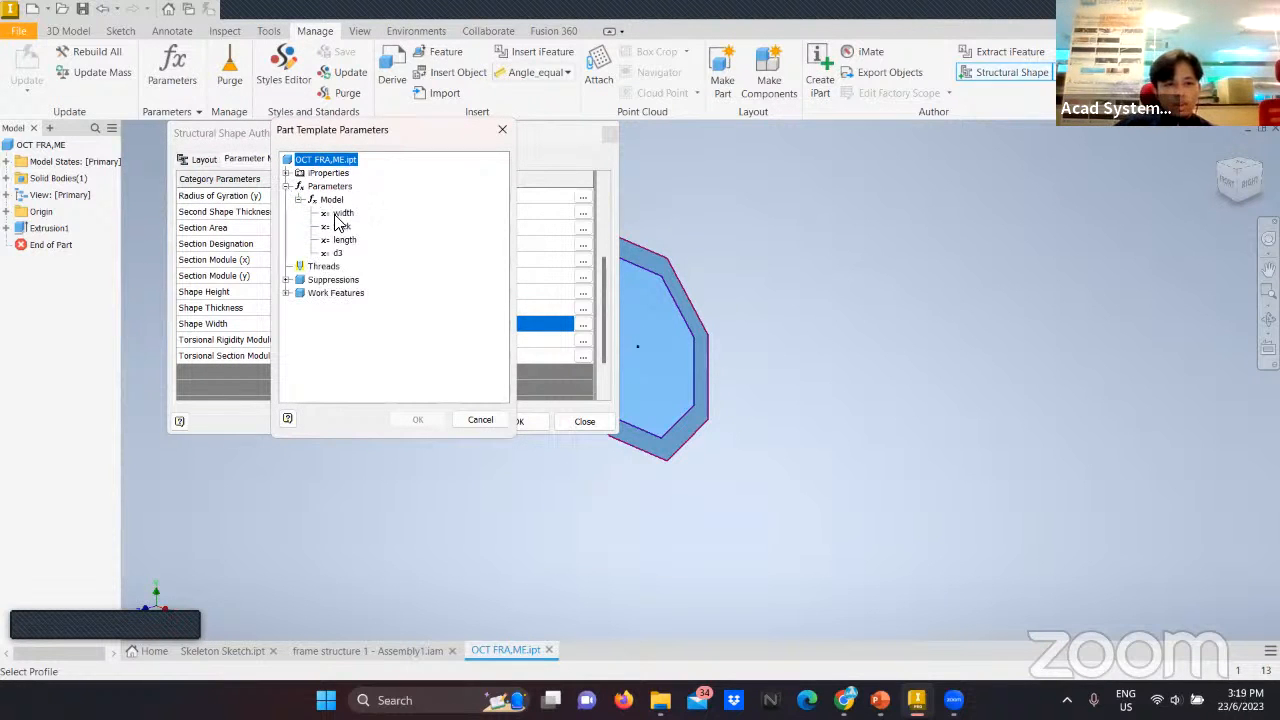
pyautogui.click(340, 213)
pyautogui.click(418, 419)
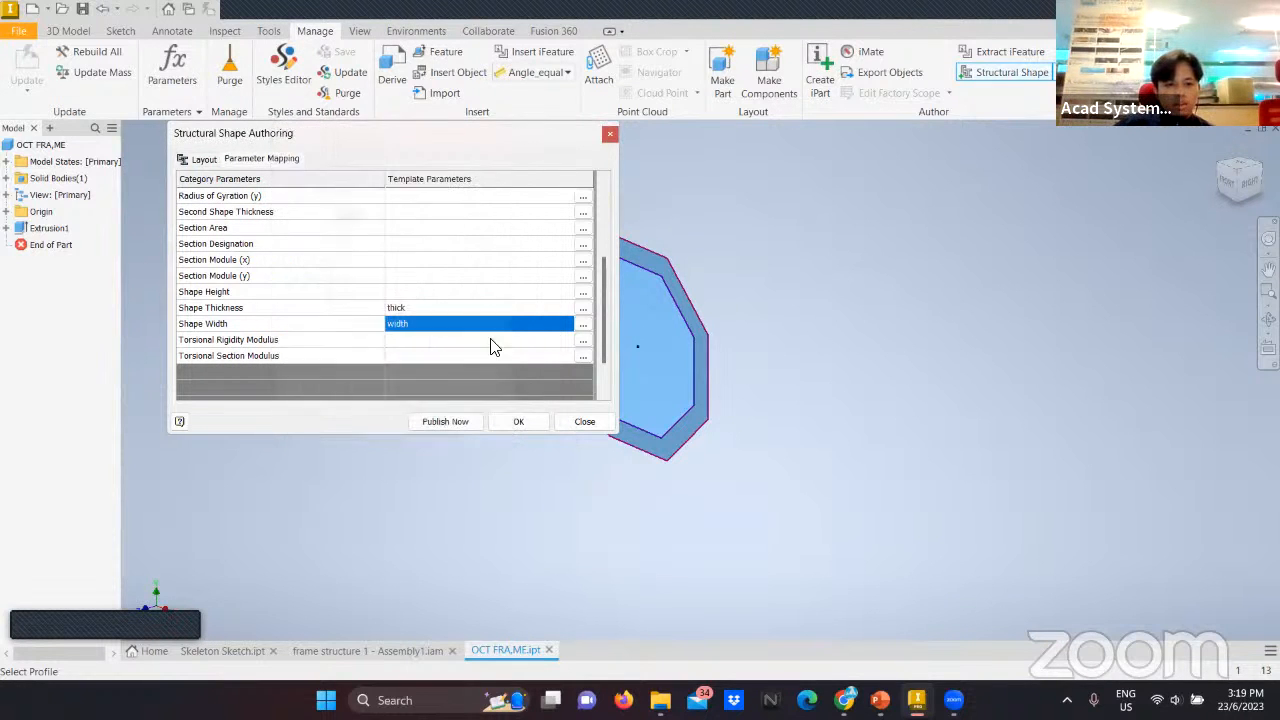
# Publish the authored octagonal shape directly from the authoring dialog and acknowledge the part modification notice.
pyautogui.scroll(-1, 488, 346)
pyautogui.click(445, 421)
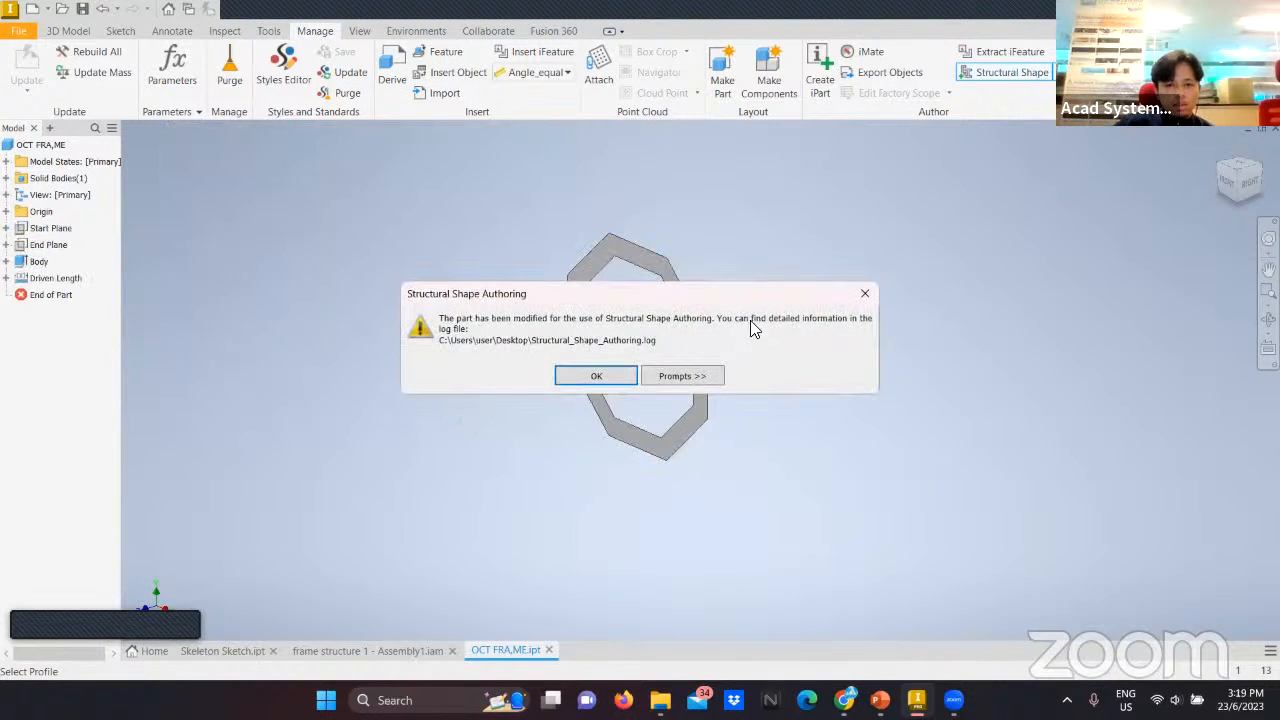
pyautogui.click(586, 373)
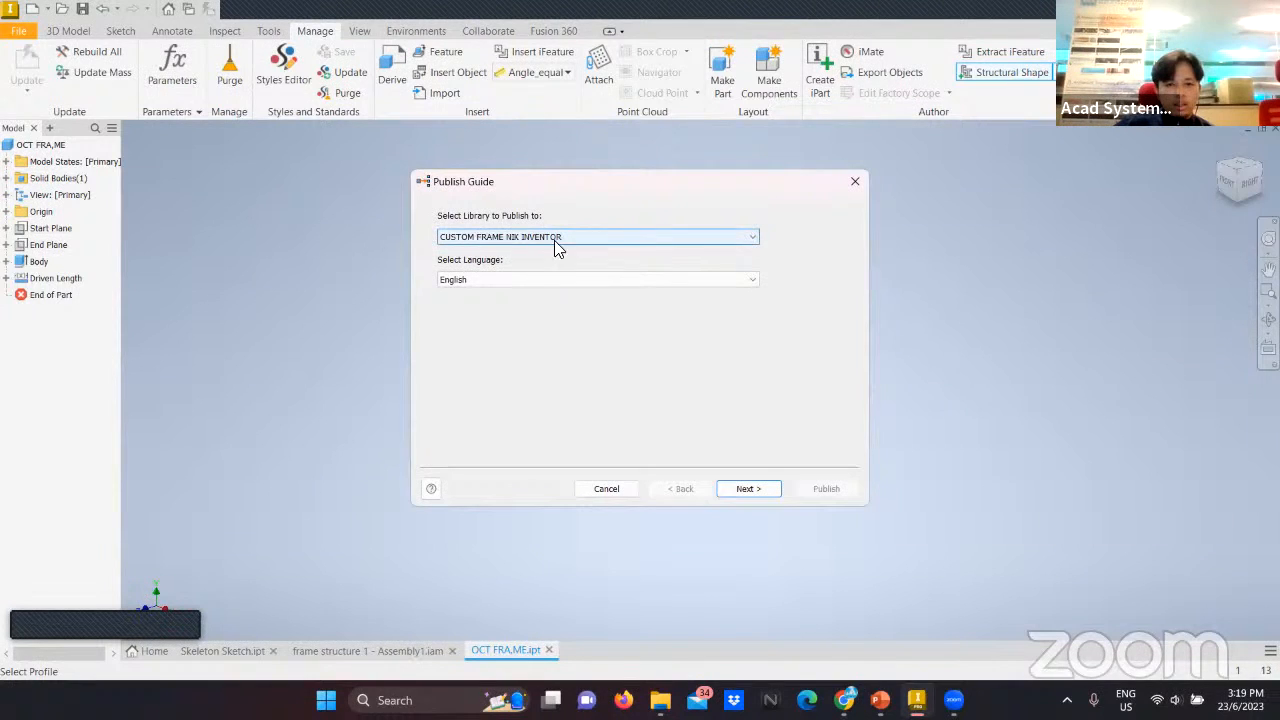
# Choose Frame Library as the library to publish to, keep English as the language, and continue.
pyautogui.click(662, 240)
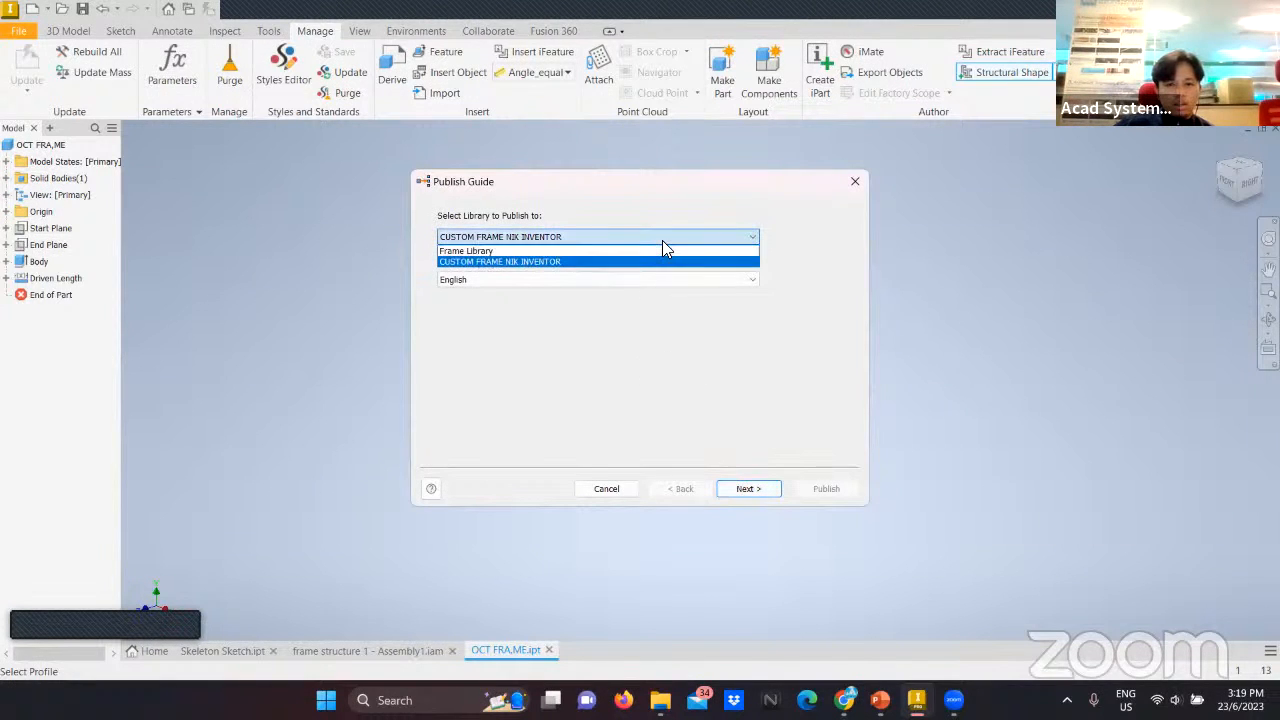
pyautogui.click(629, 251)
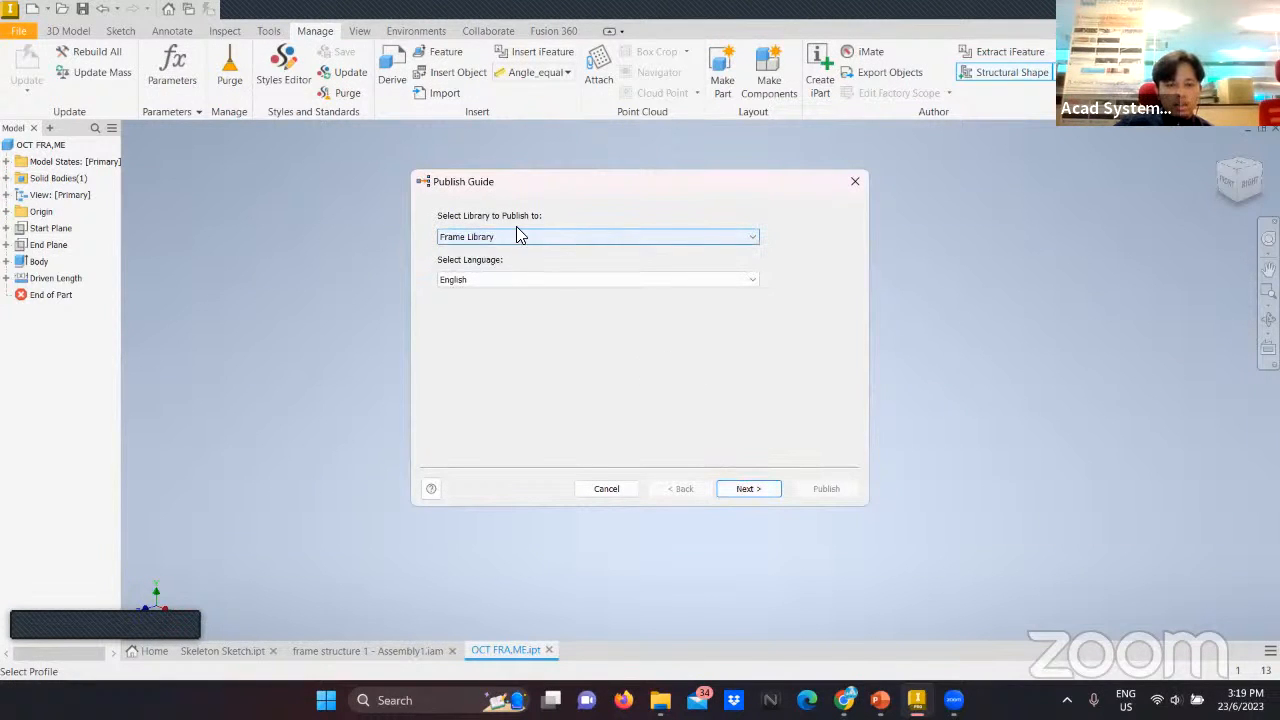
pyautogui.click(516, 240)
pyautogui.click(505, 250)
pyautogui.click(494, 239)
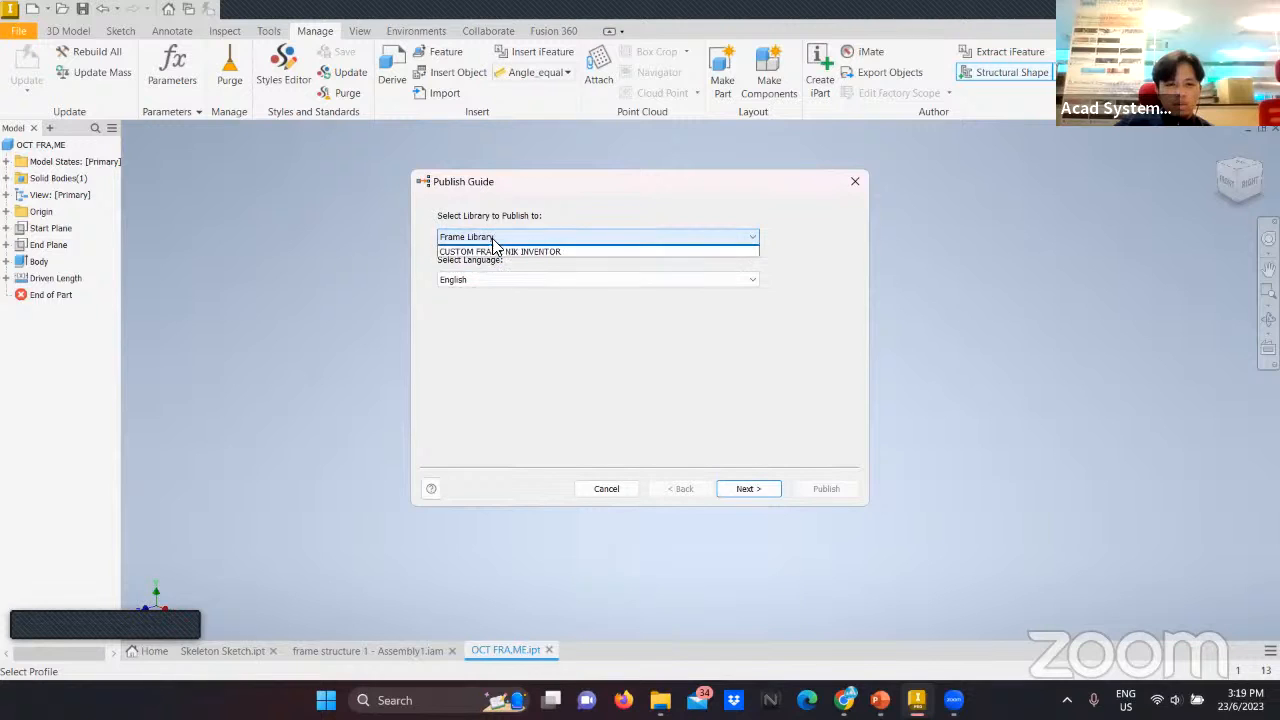
pyautogui.click(755, 495)
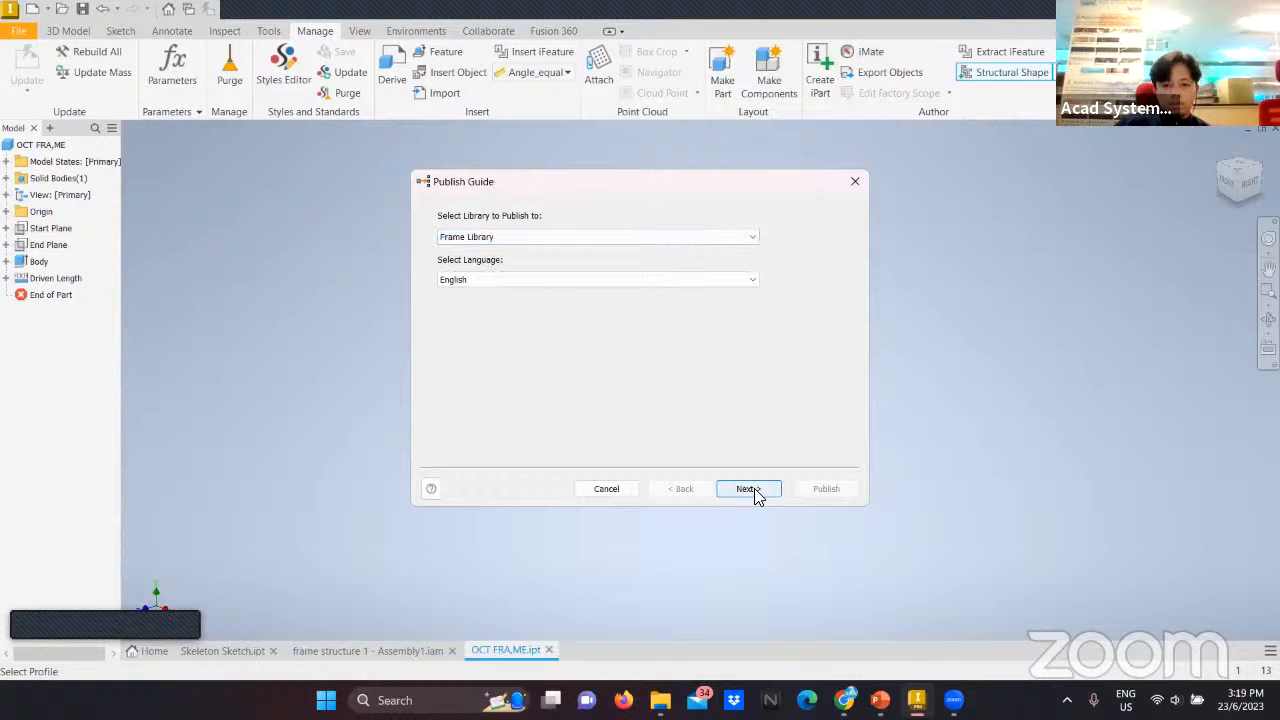
pyautogui.click(757, 494)
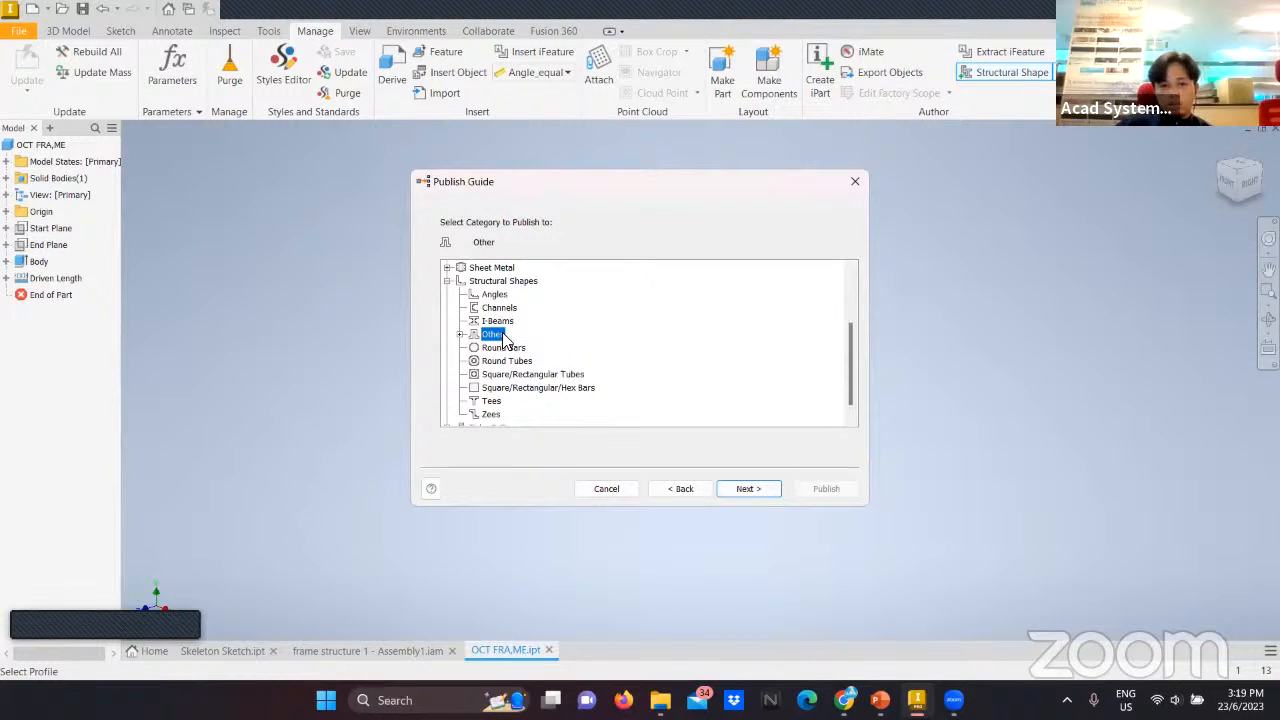
# Accept Other as the publish category and review the mapping of family columns to category parameters before continuing.
pyautogui.click(745, 489)
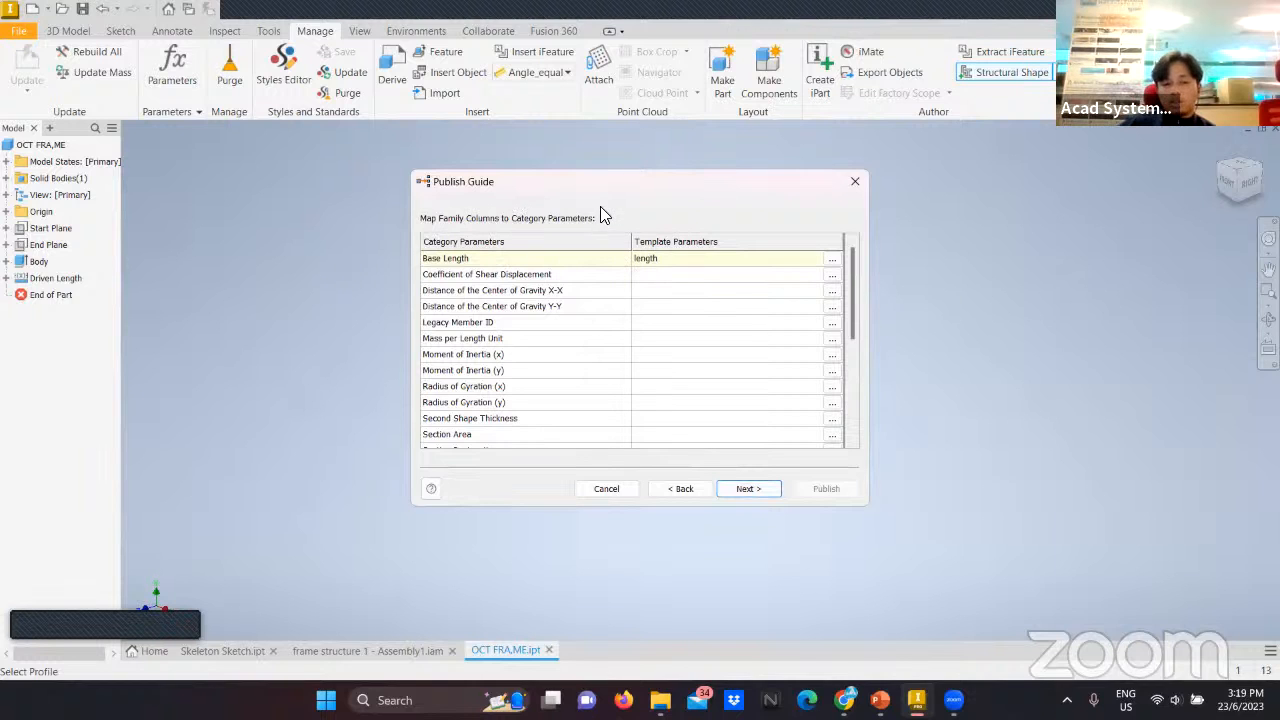
pyautogui.scroll(-3, 696, 270)
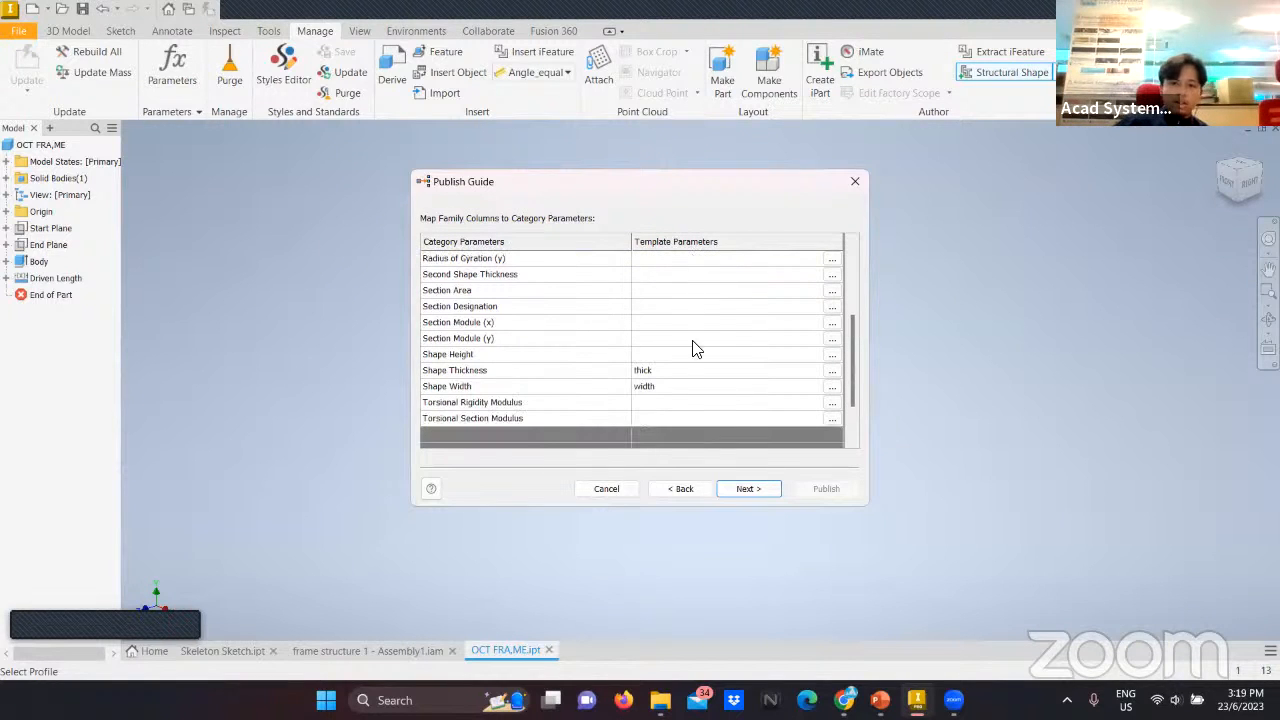
pyautogui.click(744, 489)
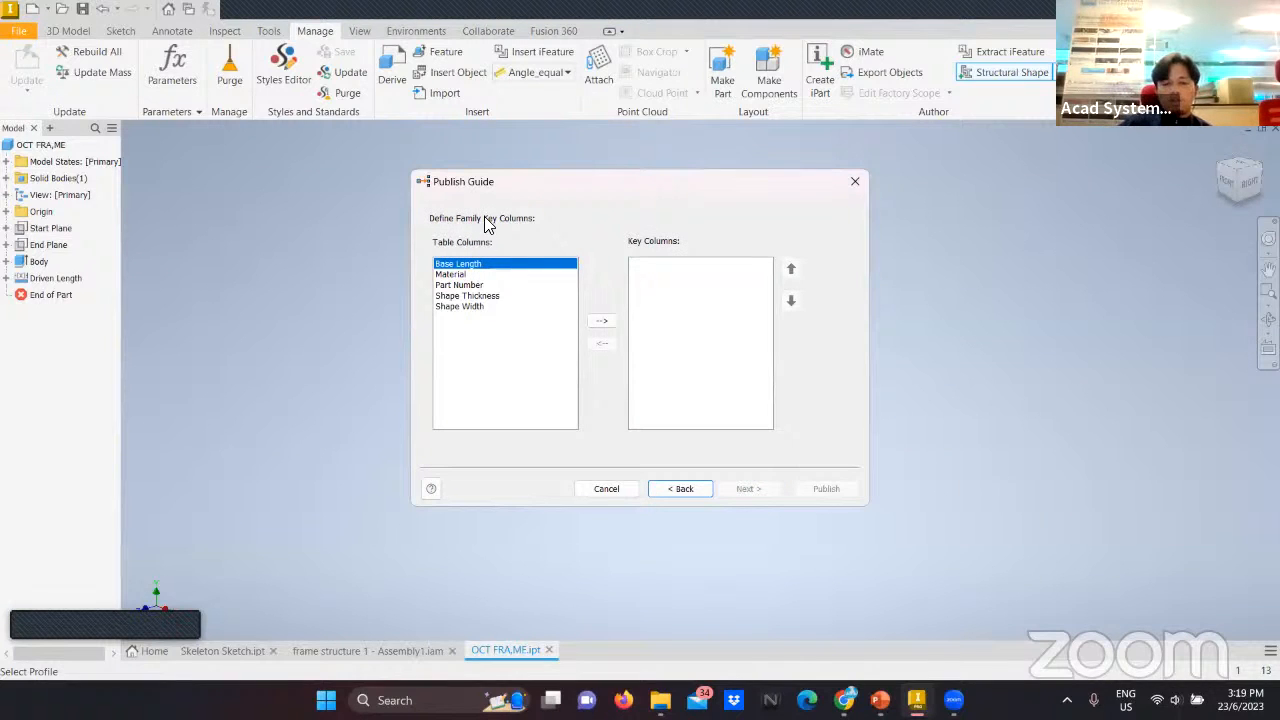
# Define Shape Width and Shape Thickness as the family key columns, with Shape Width first, and continue to the family properties.
pyautogui.click(466, 296)
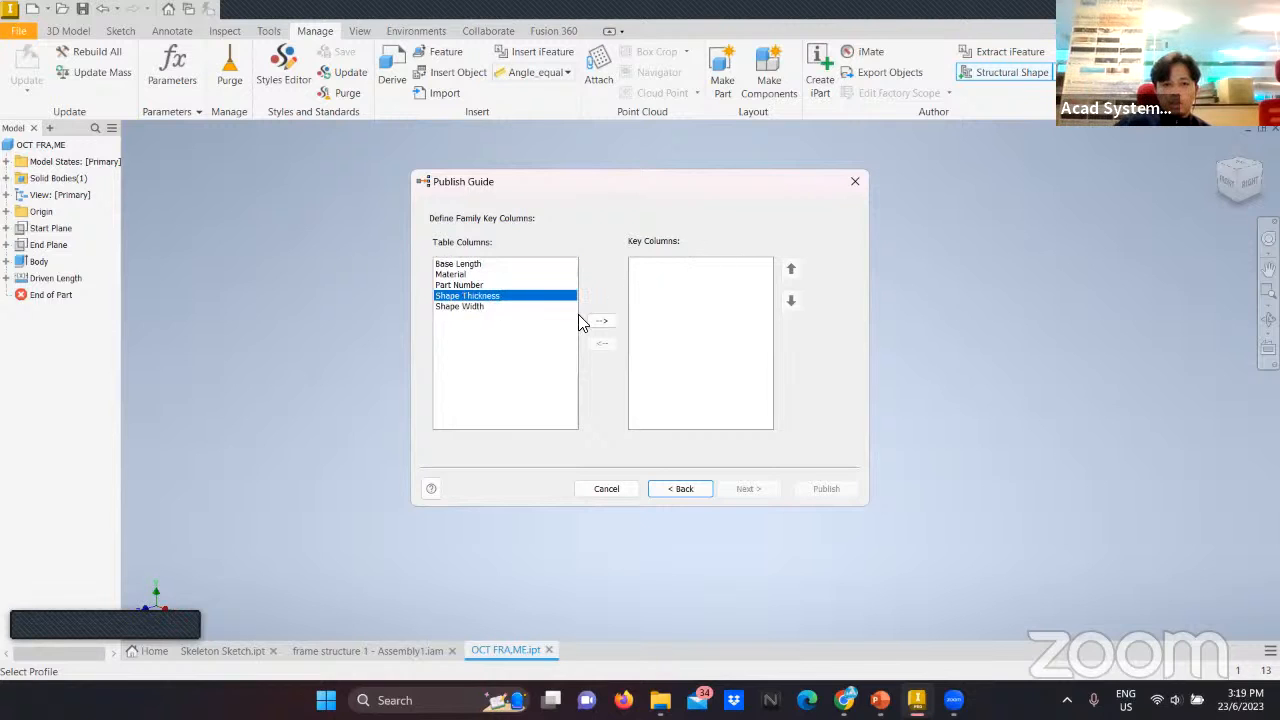
pyautogui.click(601, 321)
pyautogui.click(601, 323)
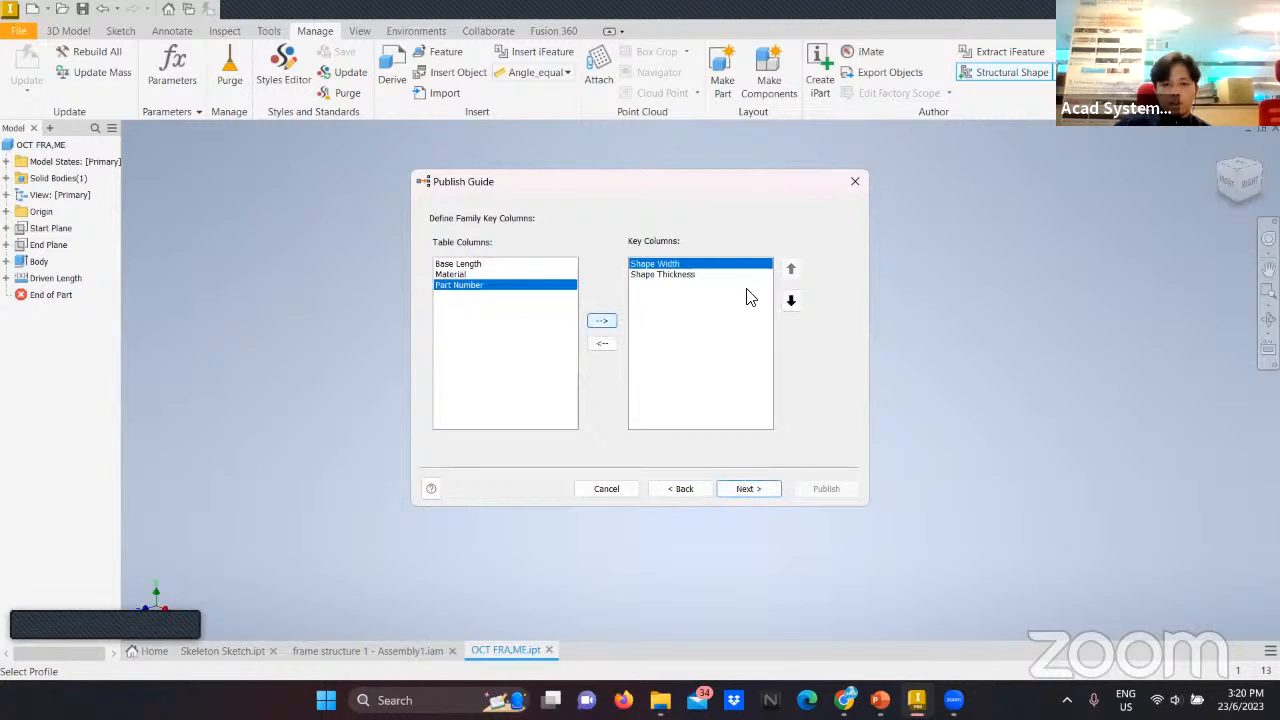
pyautogui.click(682, 274)
pyautogui.click(680, 264)
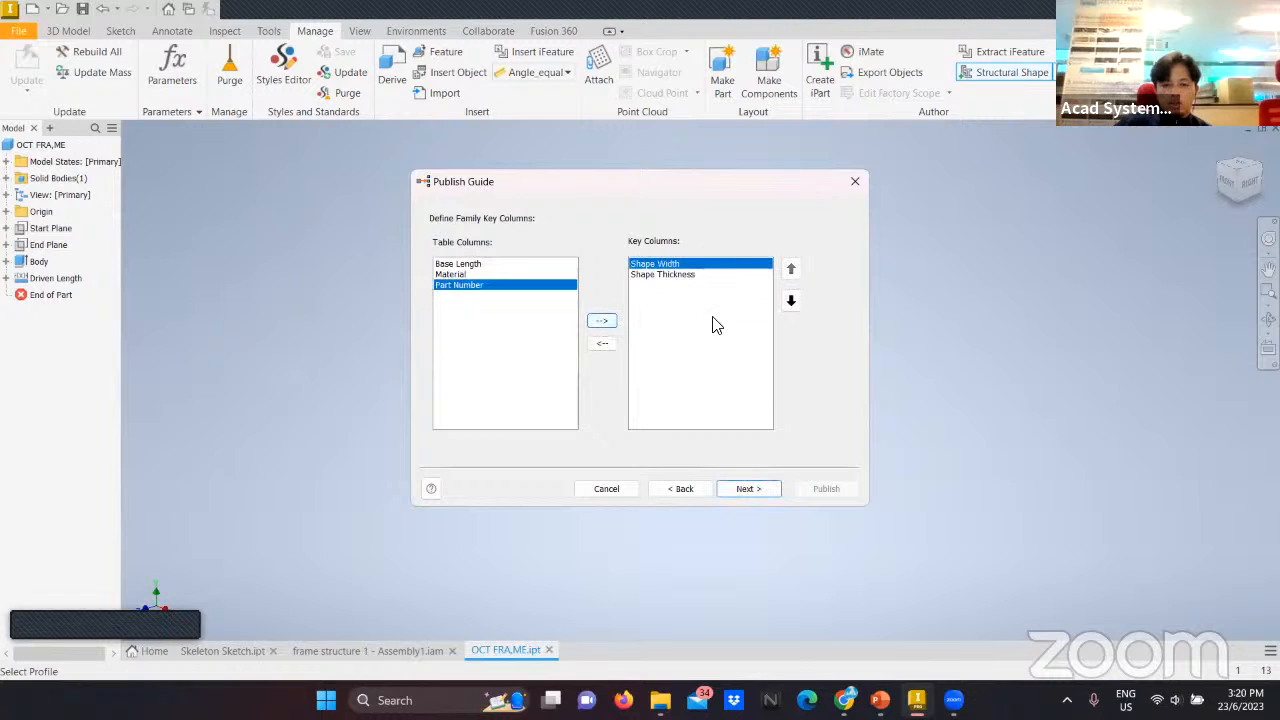
pyautogui.click(750, 488)
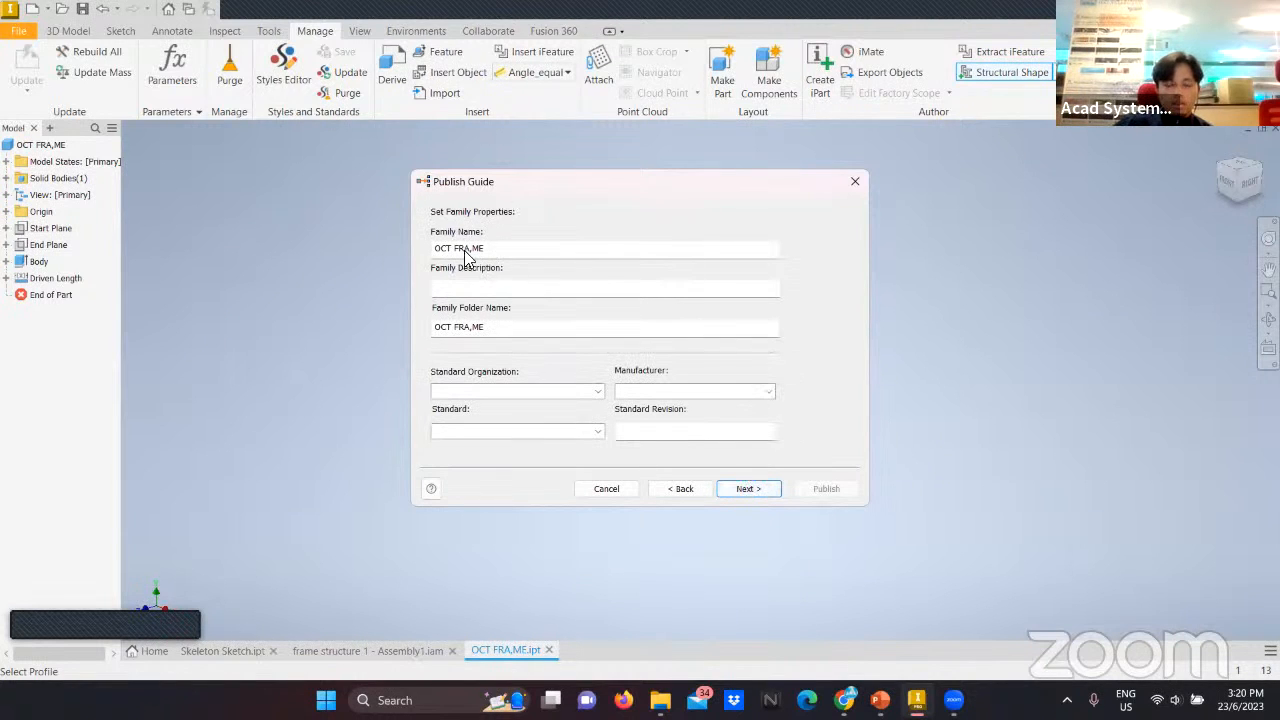
# Describe the family as "octagon Frame design" and enter acad as its standard organization.
pyautogui.click(513, 297)
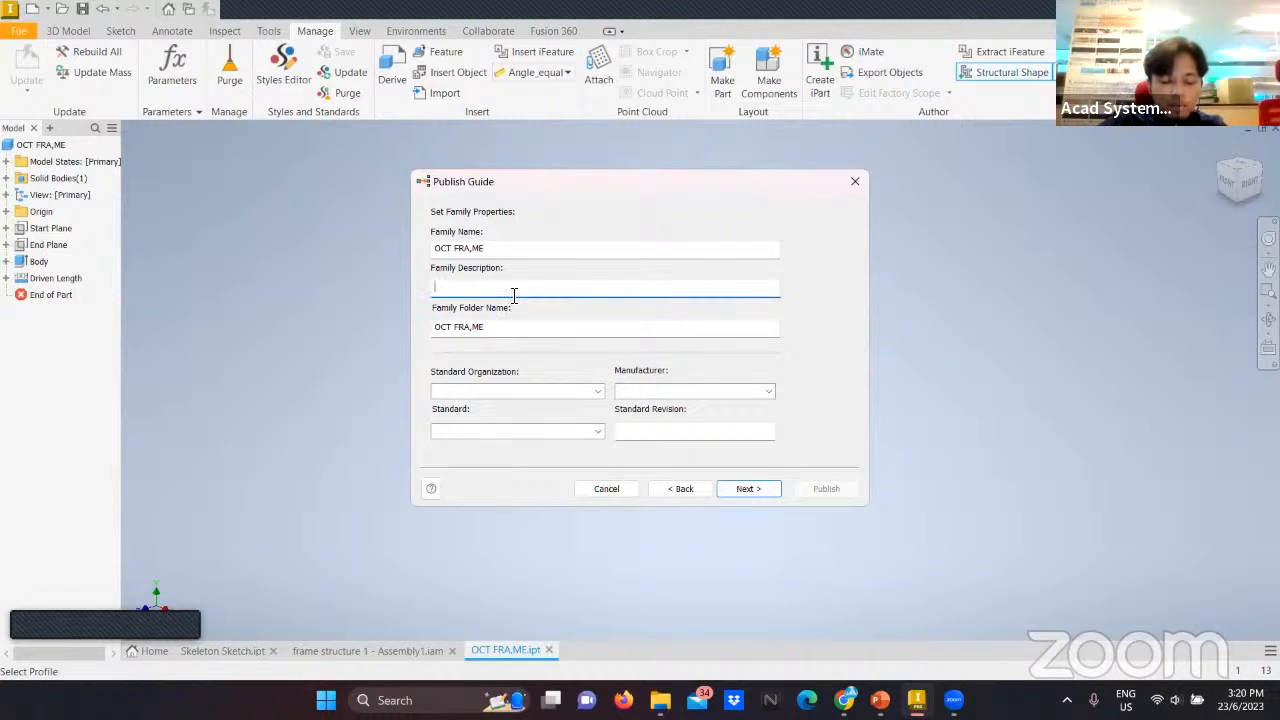
pyautogui.press('capslock')
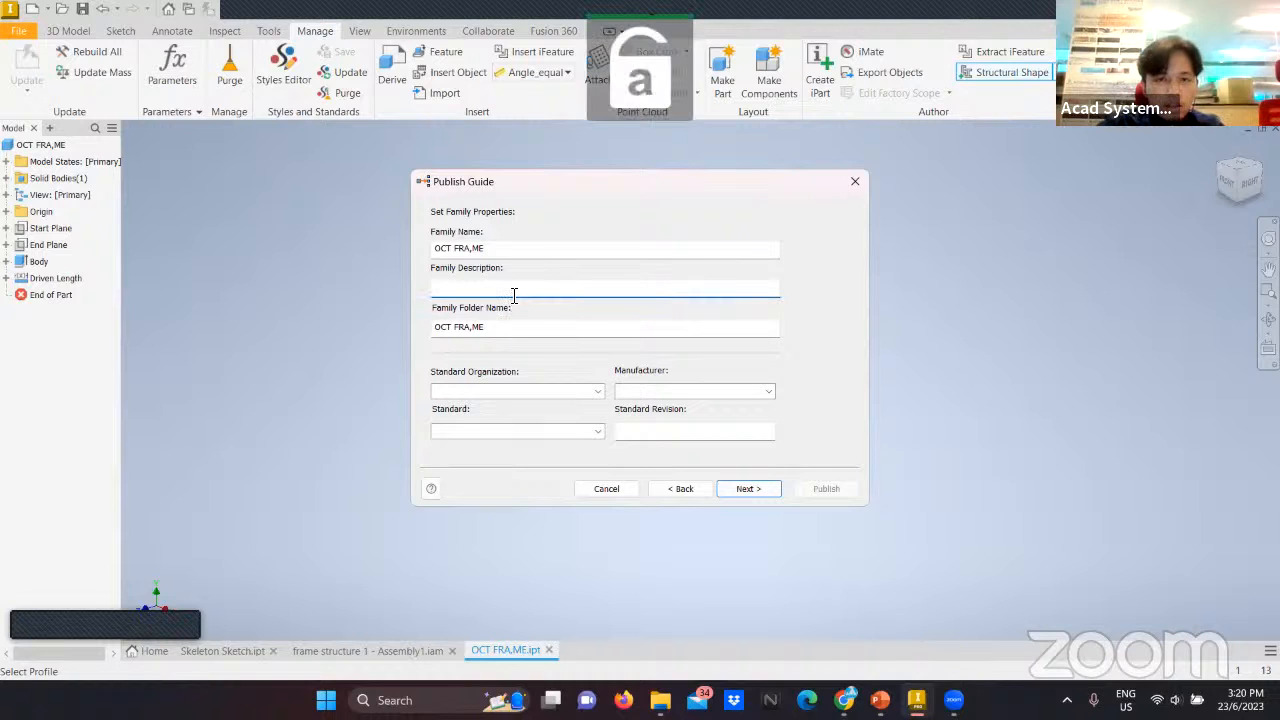
pyautogui.write('octagon Frame design')
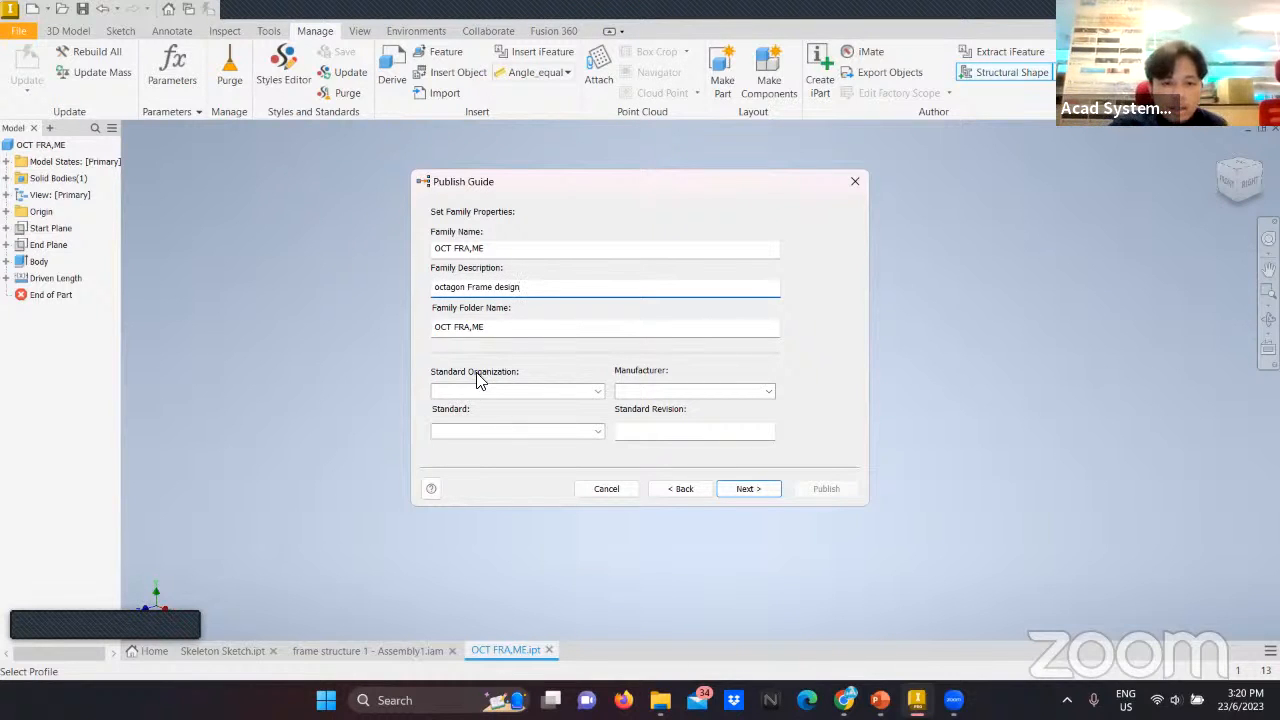
pyautogui.click(597, 392)
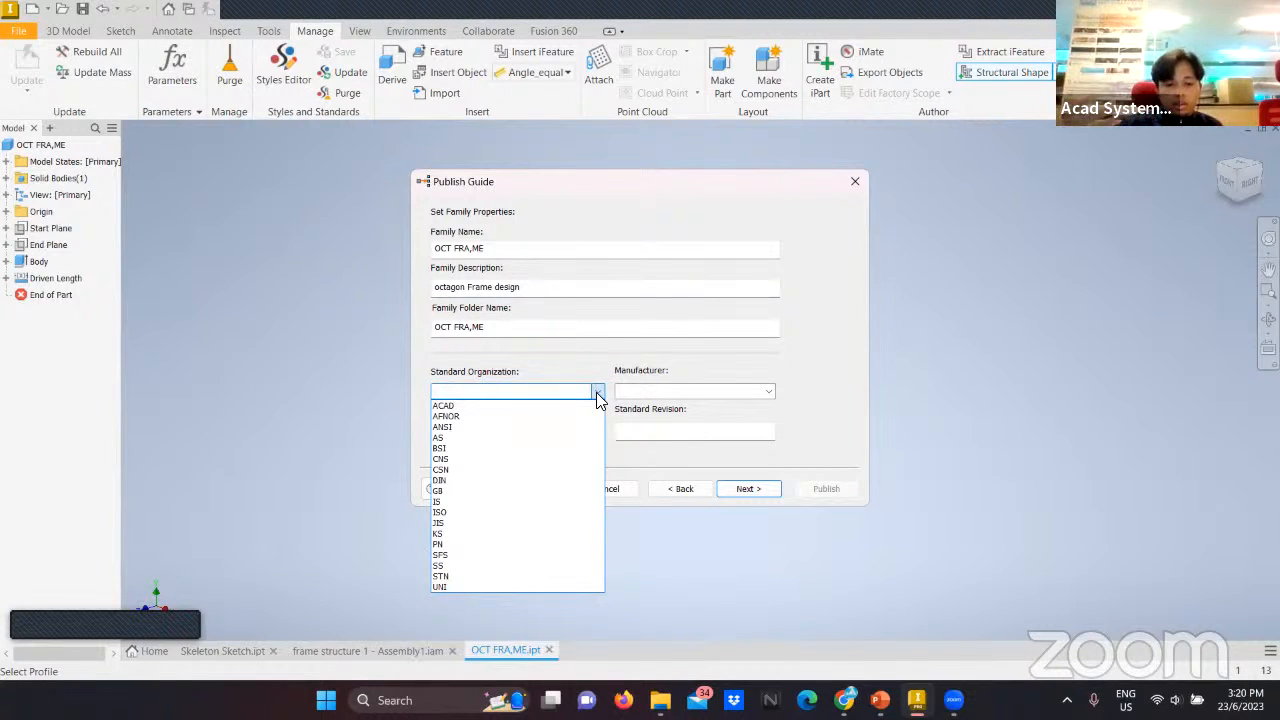
pyautogui.click(482, 391)
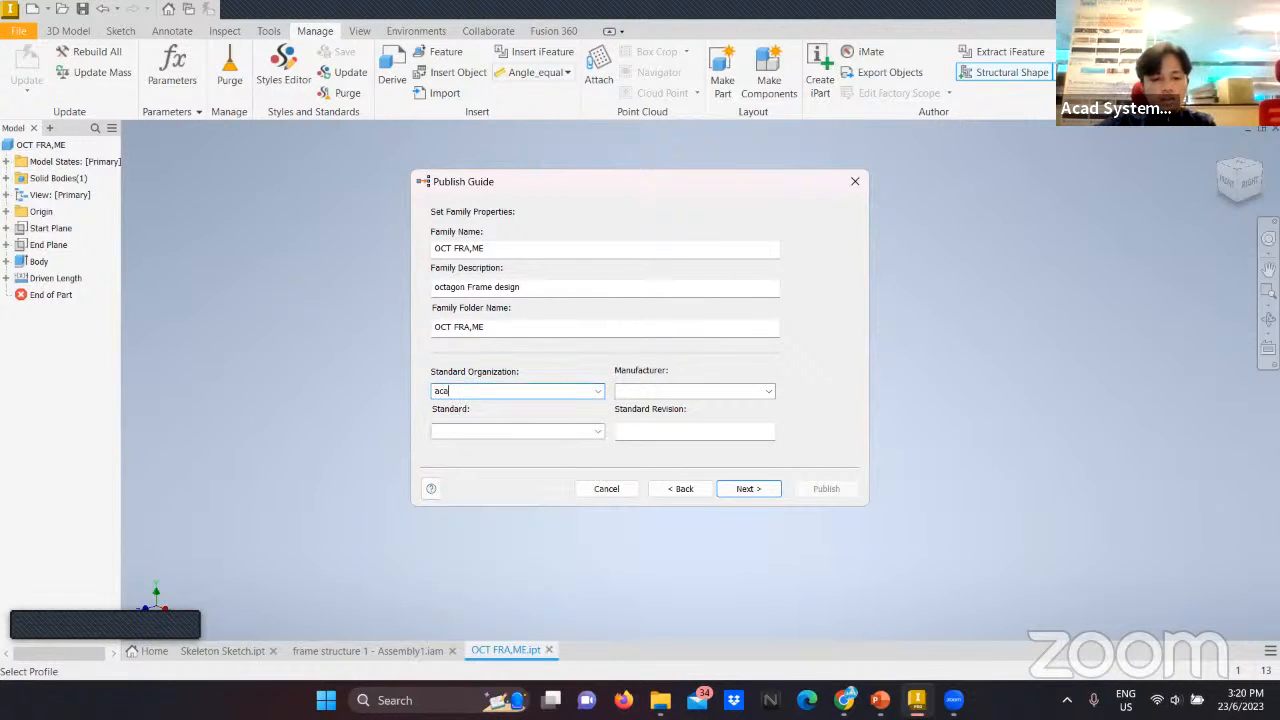
# Enter ACAD as the manufacturer in the family properties.
pyautogui.click(677, 391)
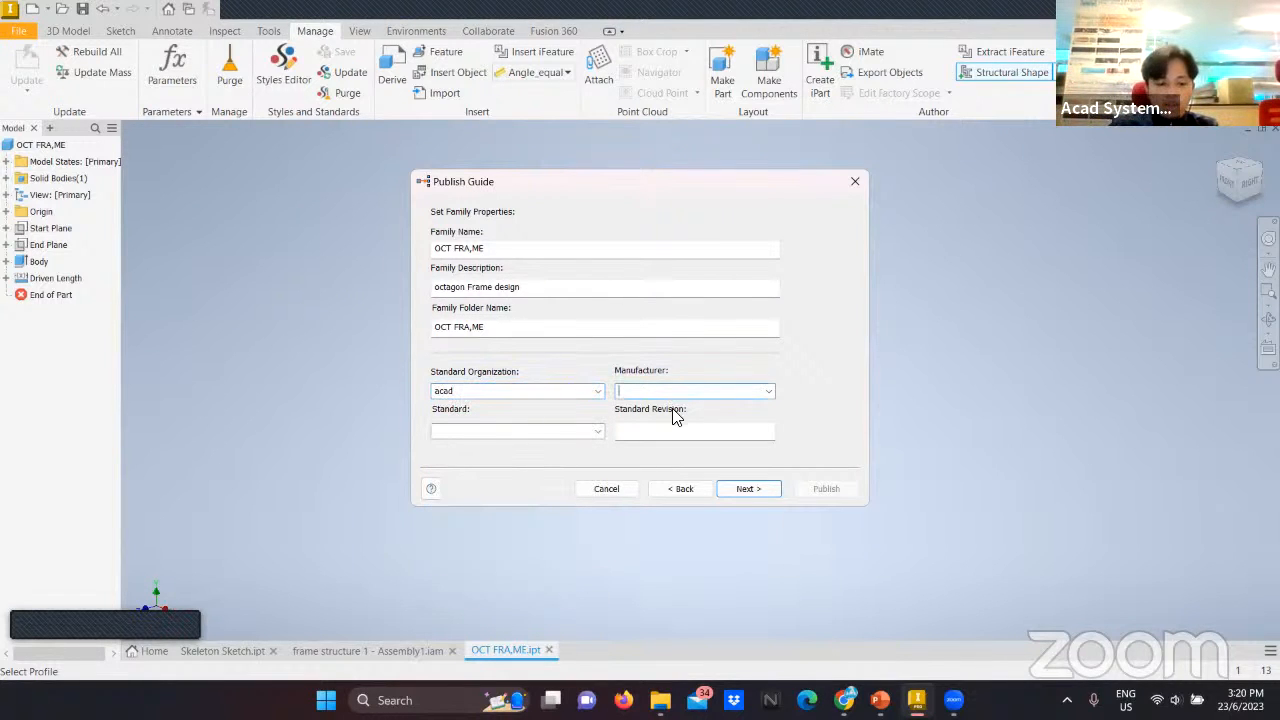
pyautogui.write('CAD')
pyautogui.press('BackSpace')
pyautogui.press('BackSpace')
pyautogui.press('BackSpace')
pyautogui.write('A')
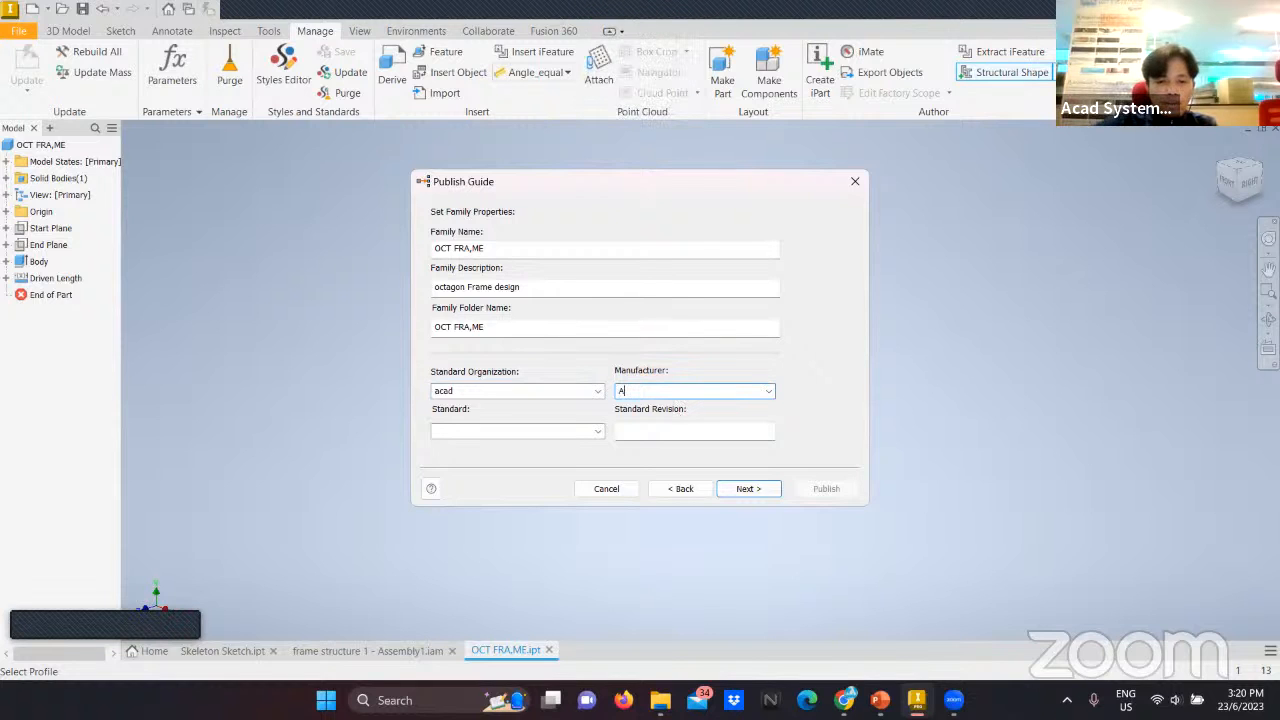
pyautogui.press('capslock')
# Enter acad as the family's standard and keep ACAD as the manufacturer.
pyautogui.click(512, 431)
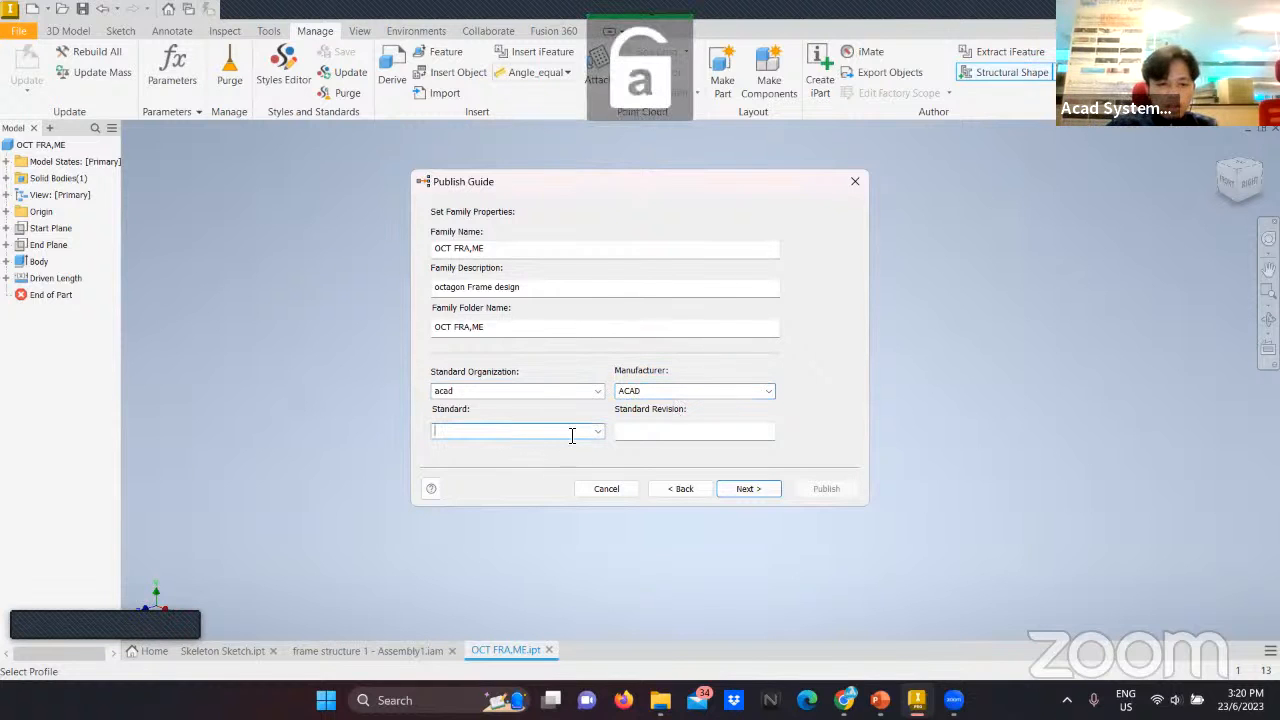
pyautogui.click(598, 431)
pyautogui.scroll(-8, 523, 391)
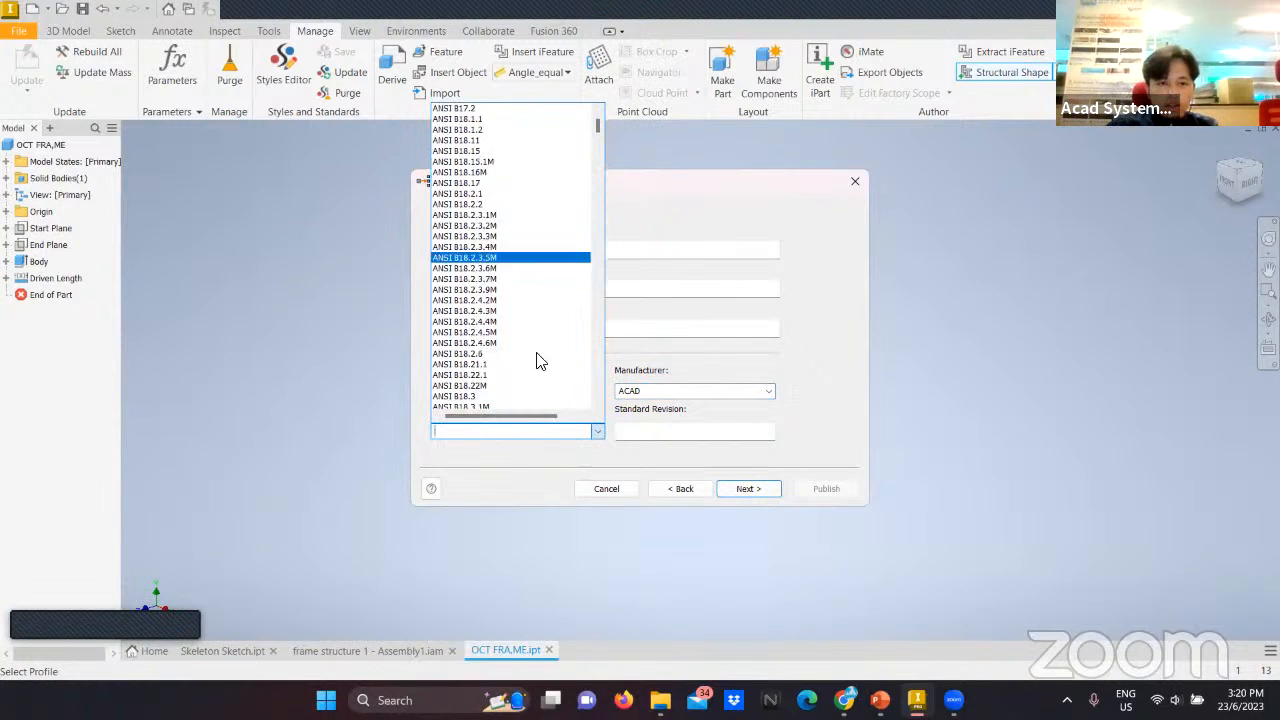
pyautogui.click(538, 431)
pyautogui.write('c')
pyautogui.press('BackSpace')
pyautogui.write('acad')
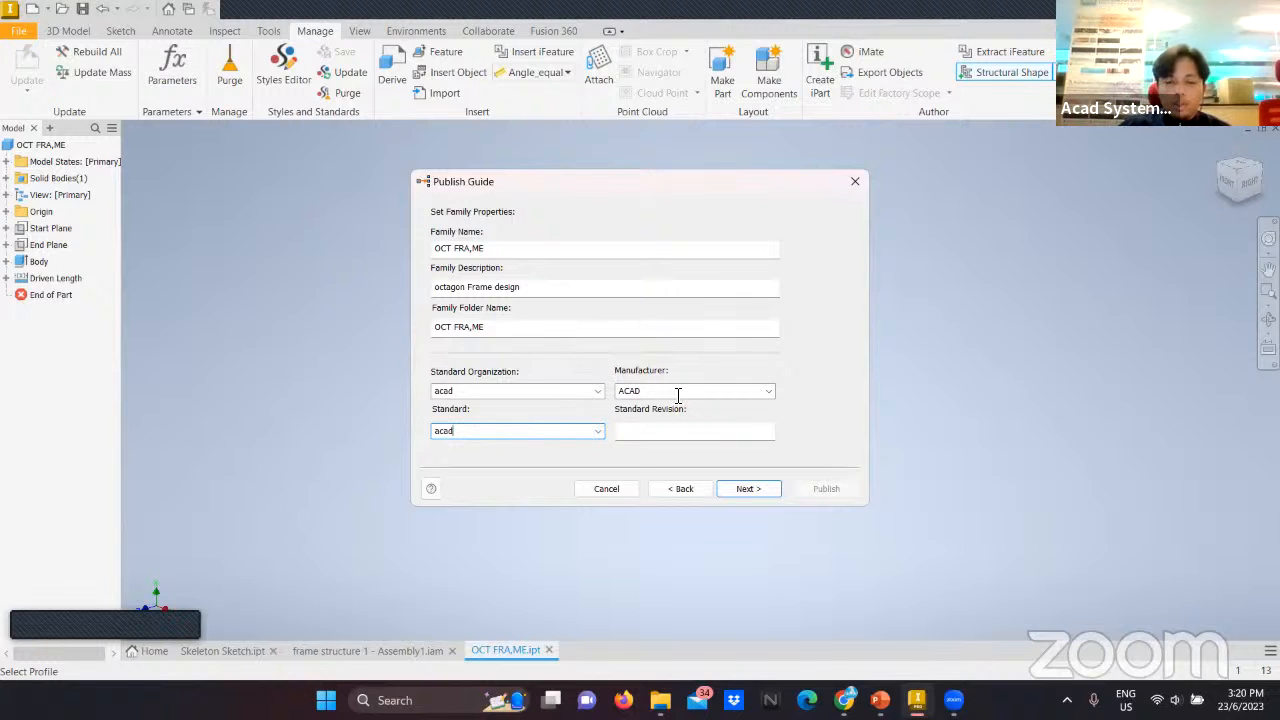
pyautogui.click(769, 392)
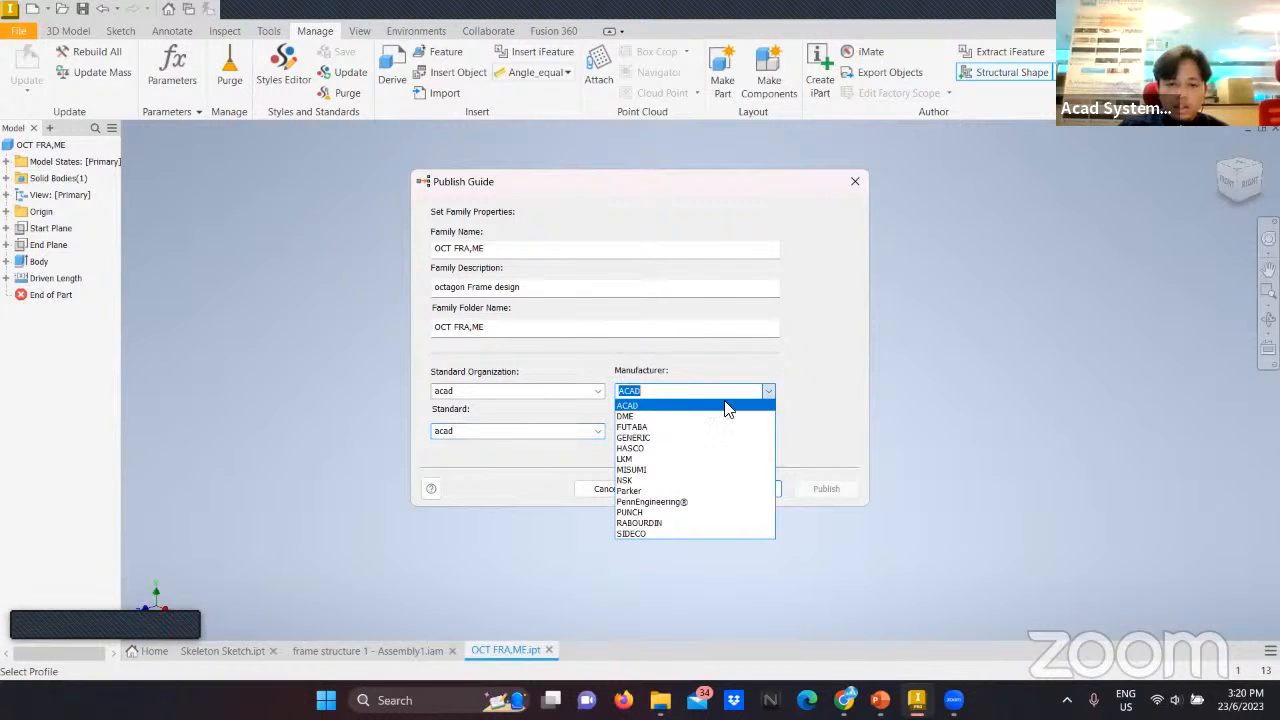
pyautogui.click(764, 393)
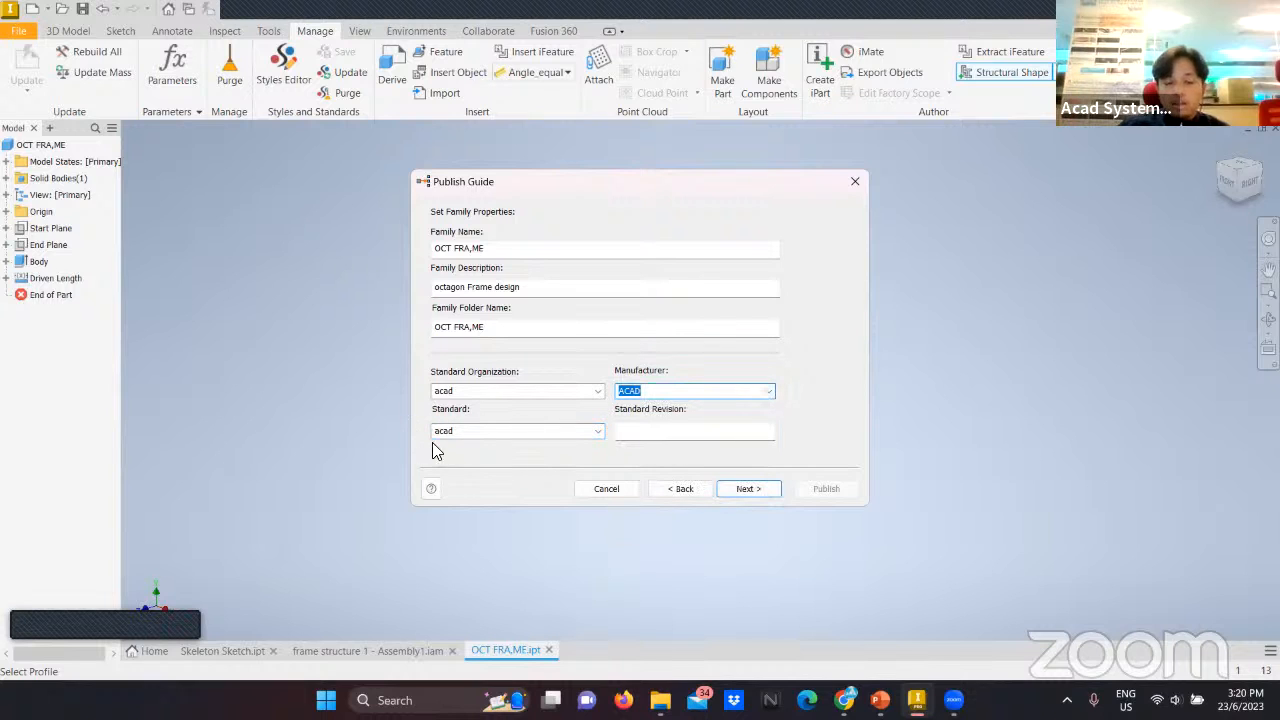
# Continue to the family thumbnail, keep the default octagon image, publish the family and acknowledge the completion notice.
pyautogui.click(762, 490)
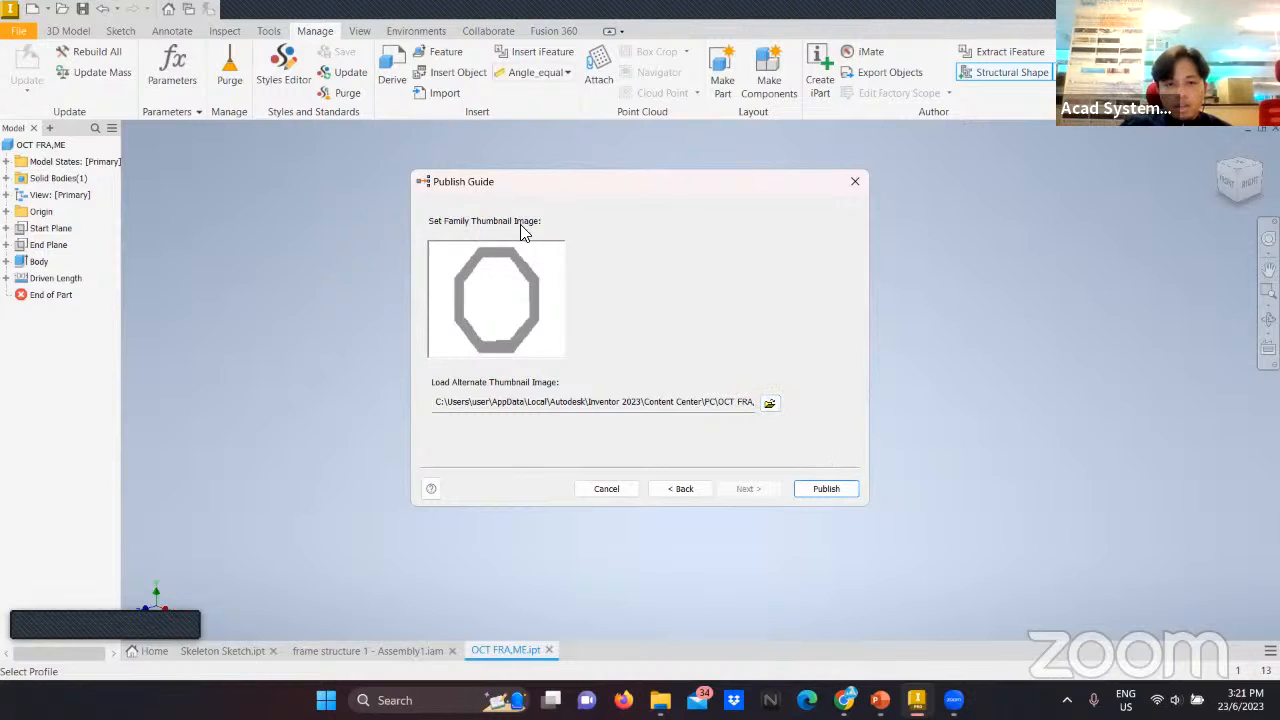
pyautogui.click(812, 492)
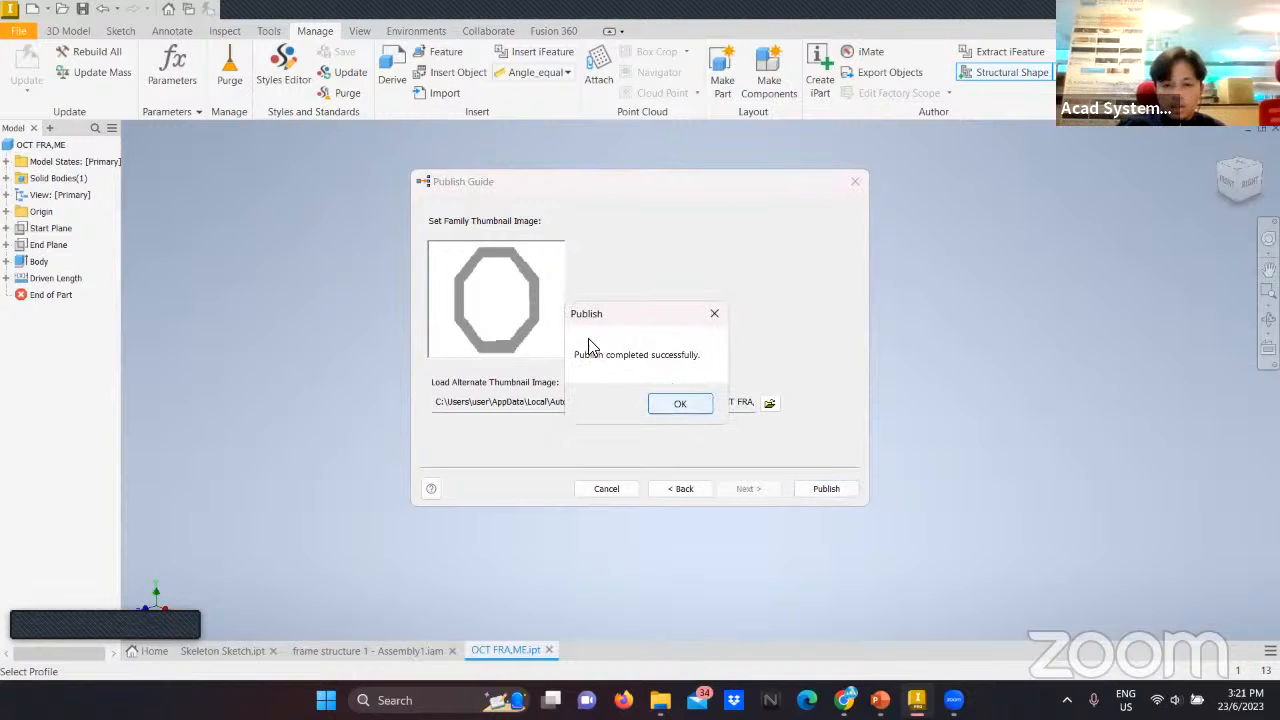
pyautogui.click(680, 403)
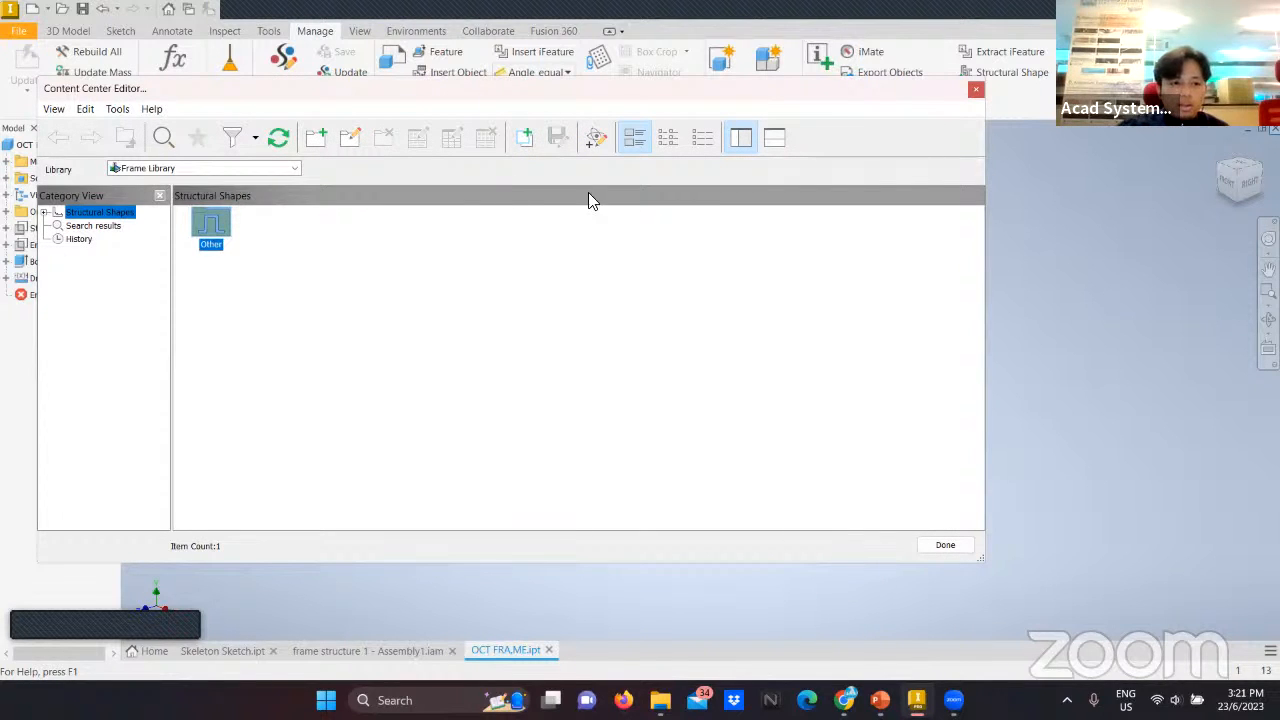
# Browse to the Other category of the Frame Library in the Content Center Editor and open the OCT FRA,ME family table.
pyautogui.click(212, 168)
pyautogui.click(197, 218)
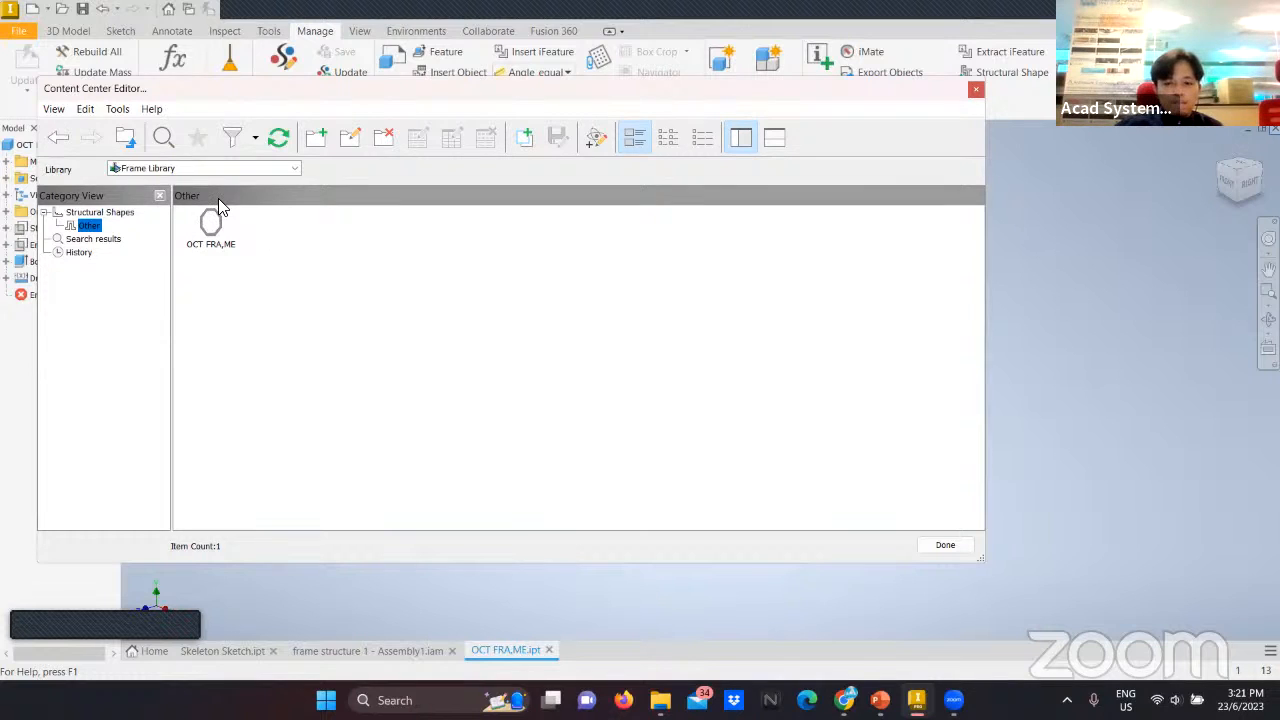
pyautogui.click(945, 546)
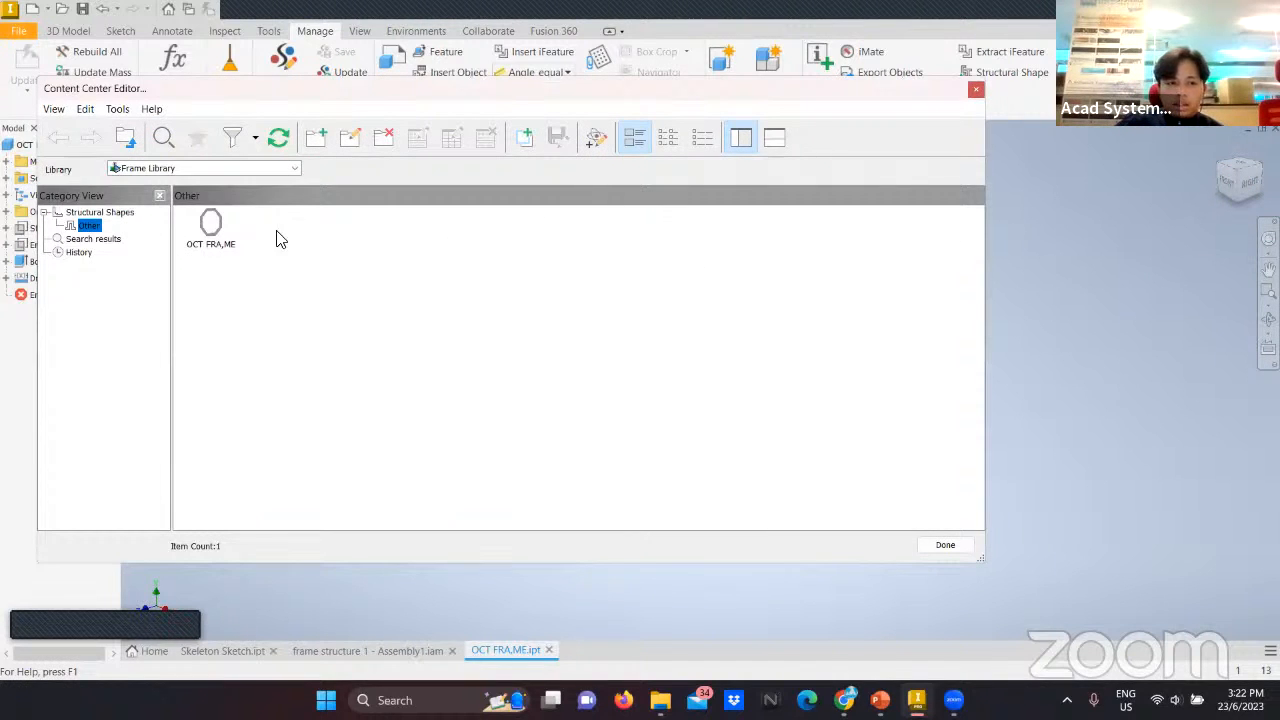
pyautogui.rightClick(218, 243)
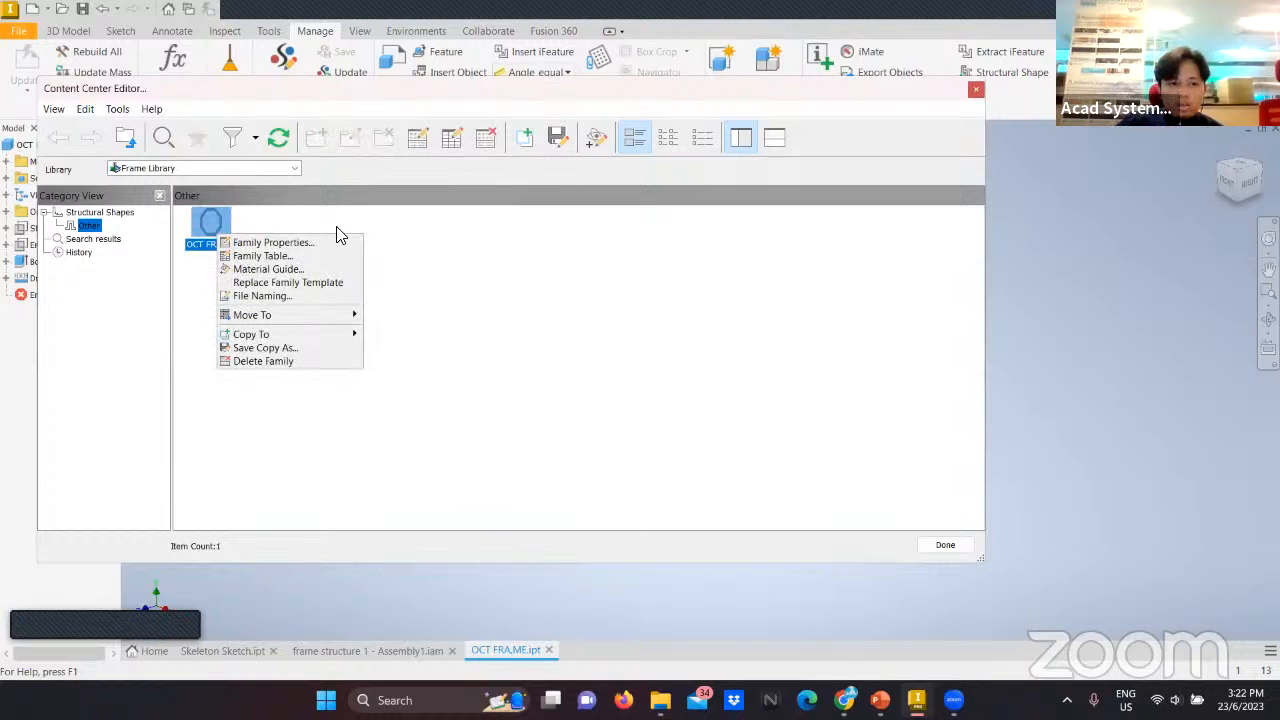
pyautogui.click(258, 256)
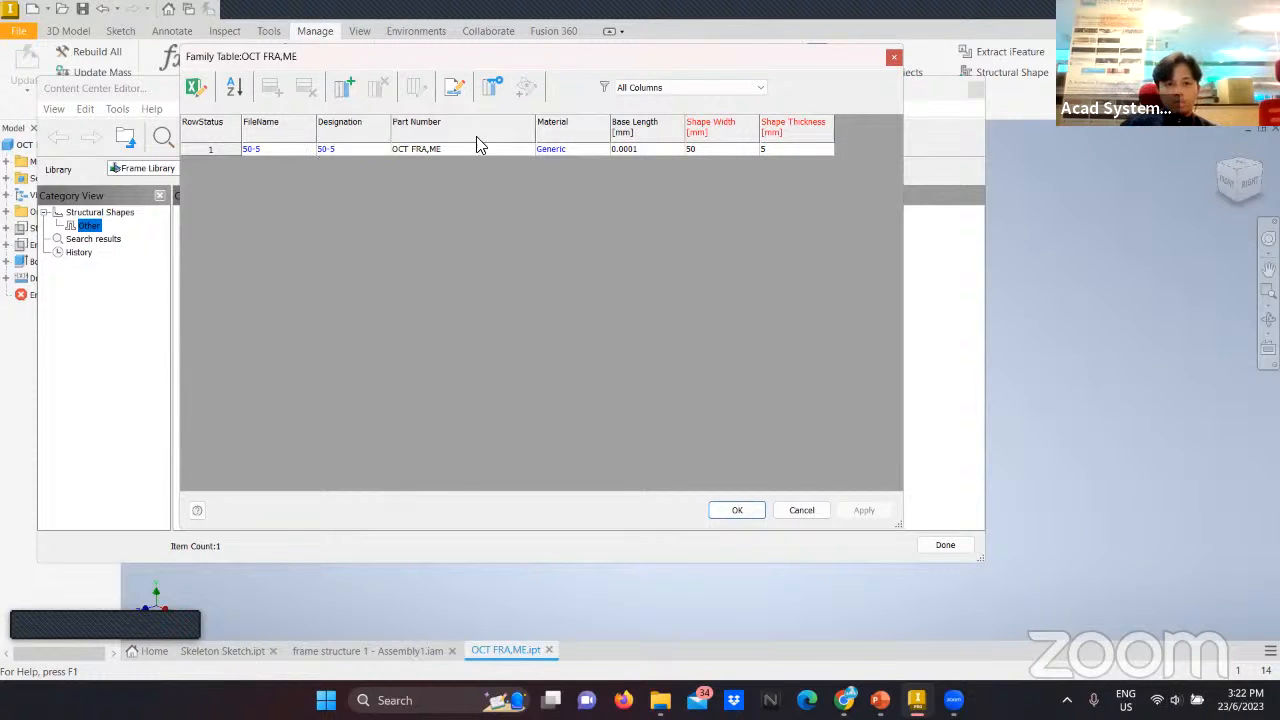
# Set the material of the first family table row to Stainless Steel.
pyautogui.click(553, 150)
pyautogui.click(600, 150)
pyautogui.click(603, 150)
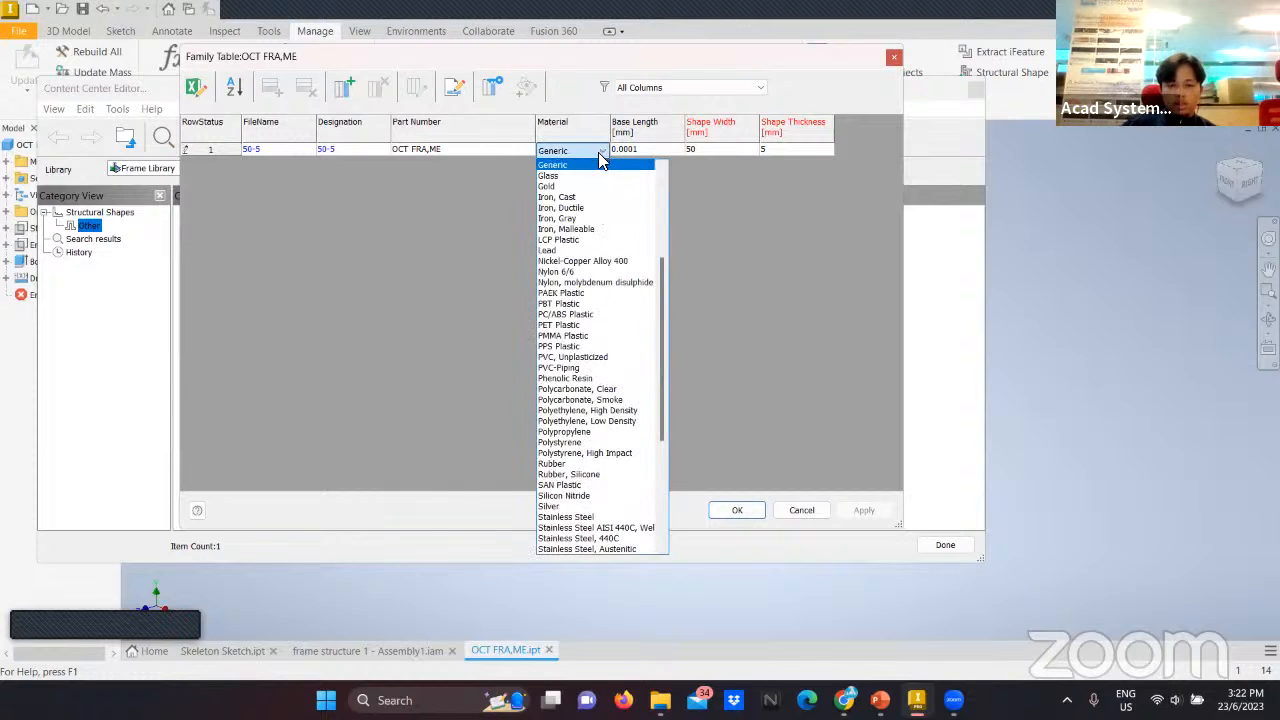
pyautogui.click(600, 517)
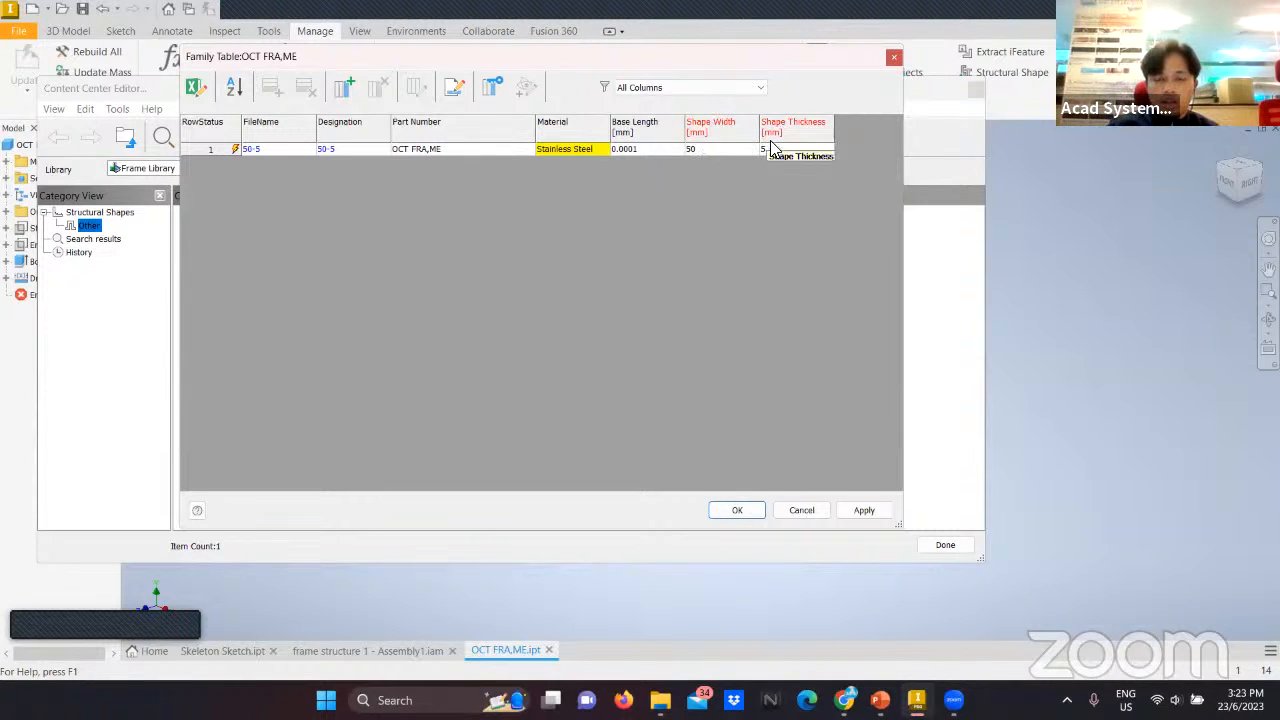
# Add a second row to the family table and set its material to Stainless Steel.
pyautogui.rightClick(215, 151)
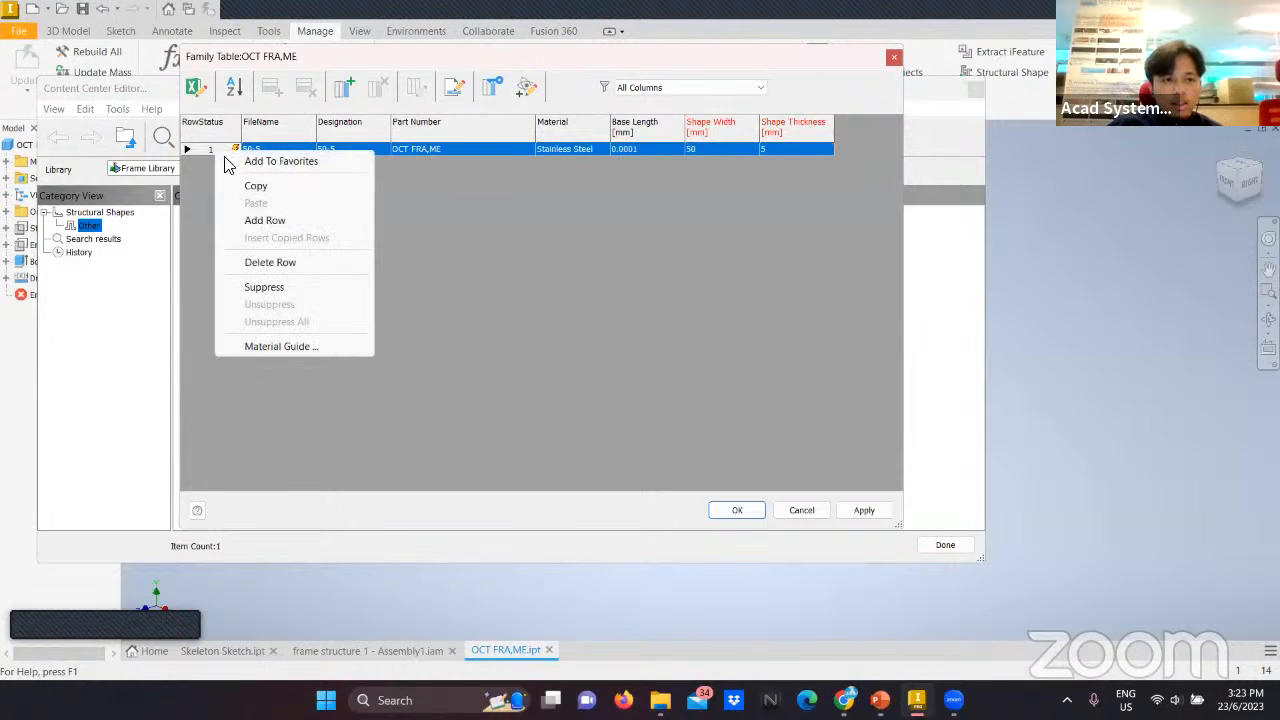
pyautogui.click(265, 221)
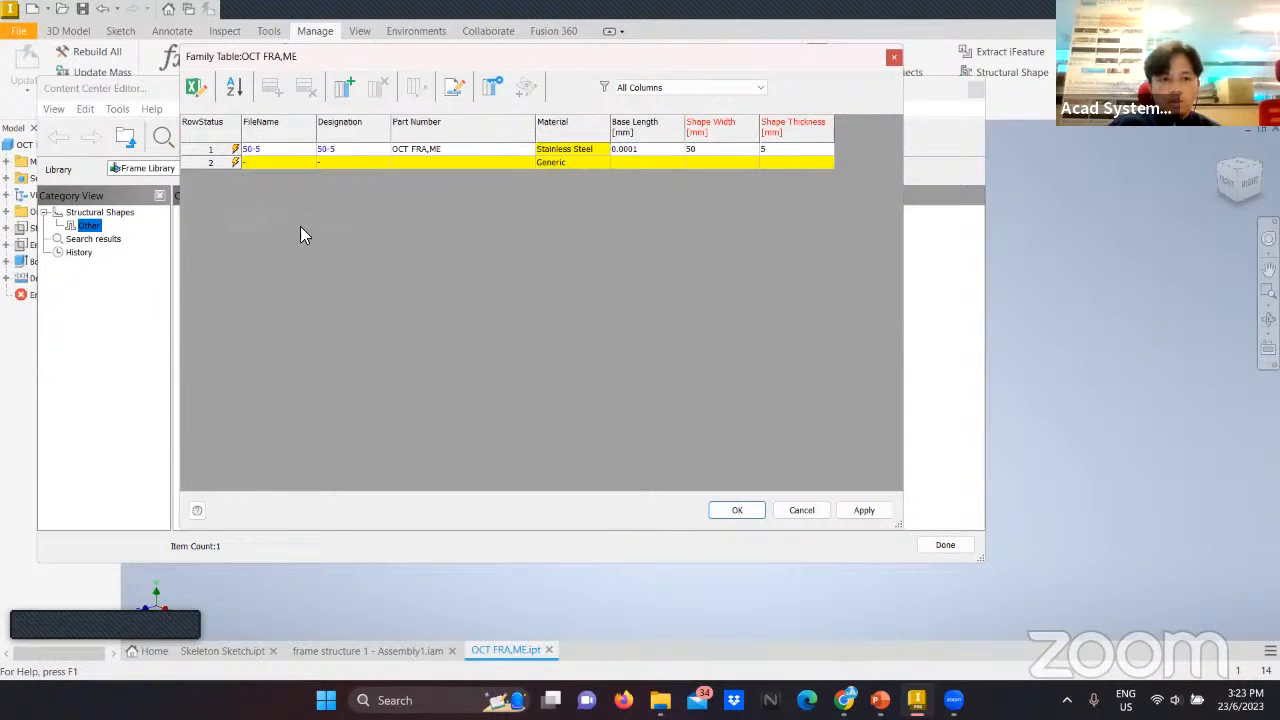
pyautogui.click(558, 164)
pyautogui.click(605, 163)
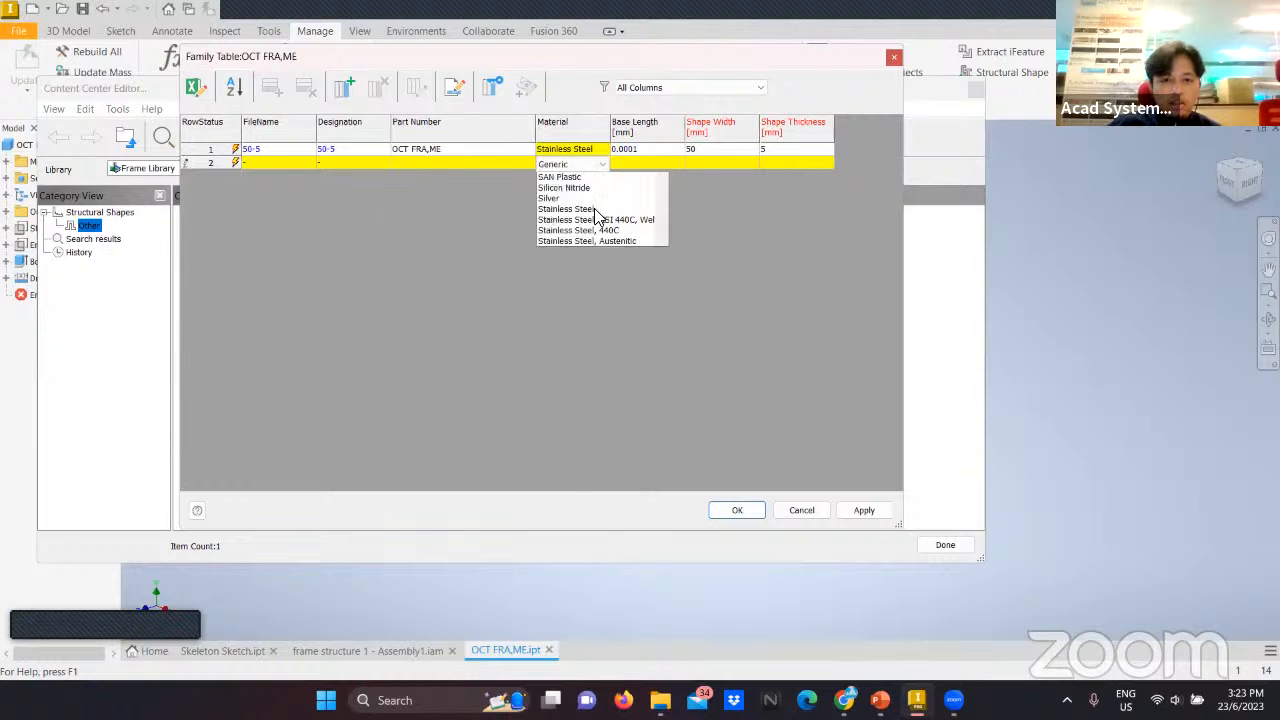
pyautogui.click(580, 530)
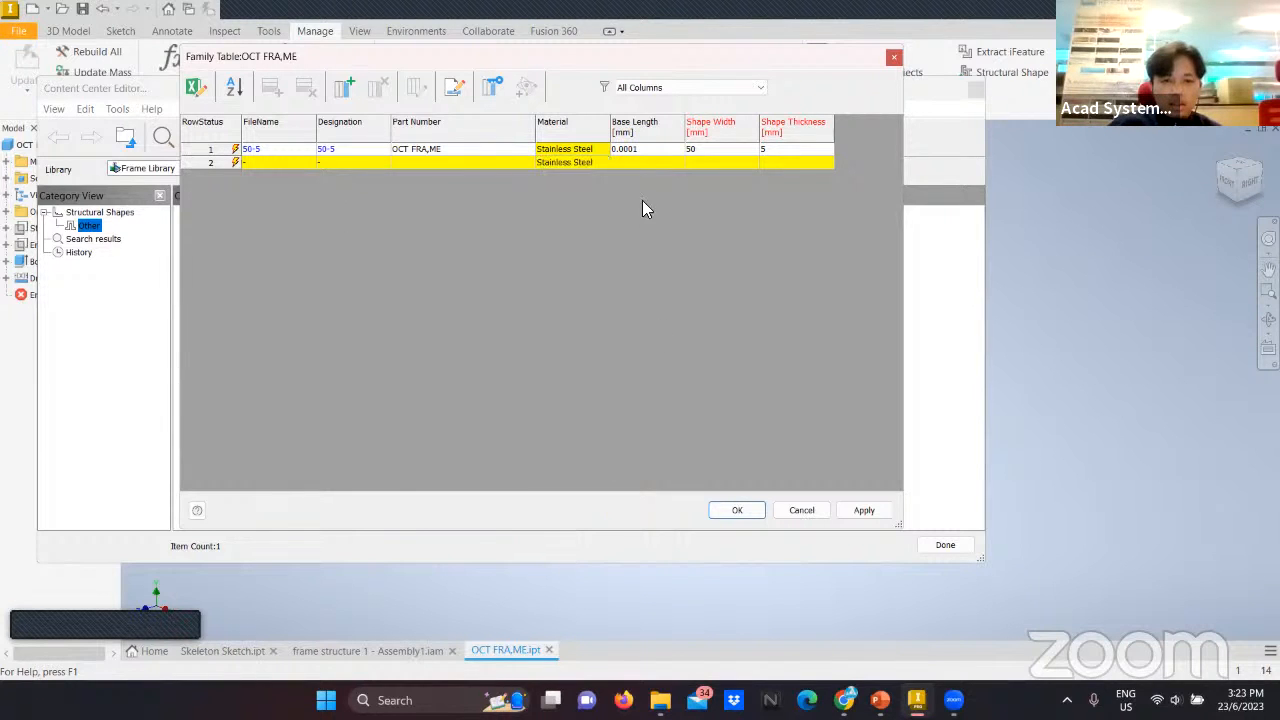
# Give the second row a base length of 0.0001 mm, a shape width of 60 mm and a shape thickness of 6 mm.
pyautogui.click(657, 165)
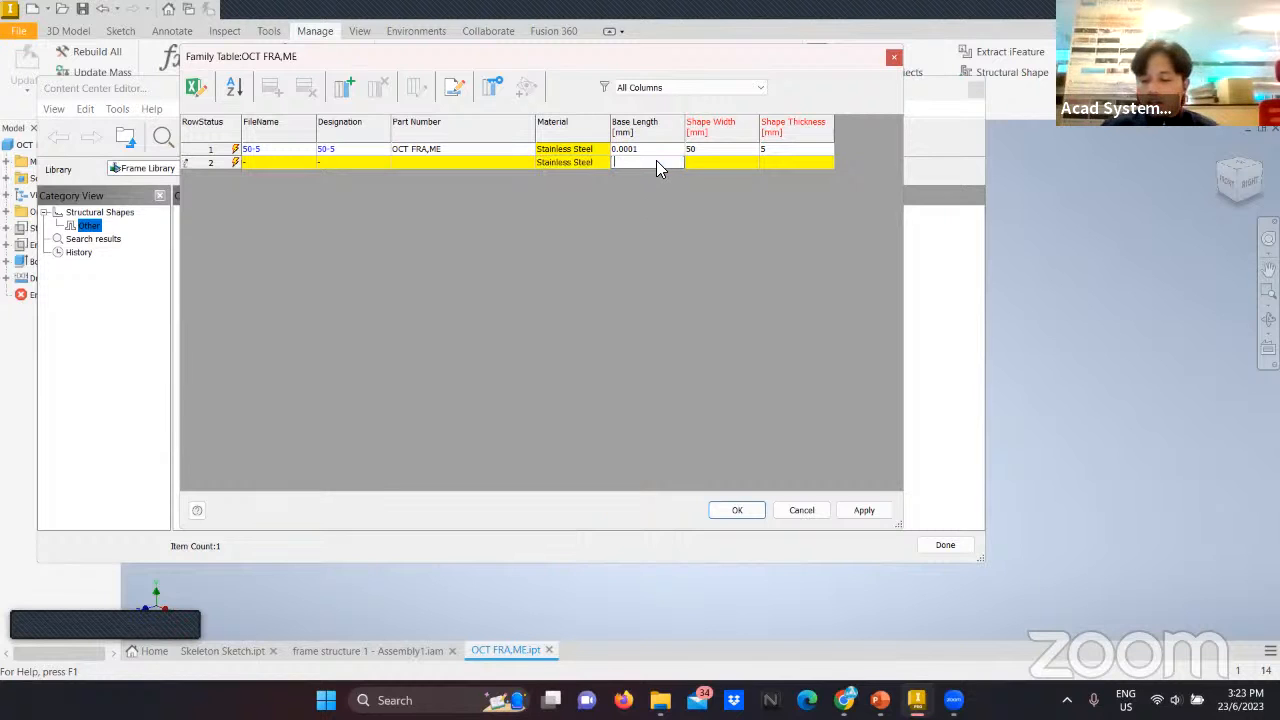
pyautogui.write('0.0001')
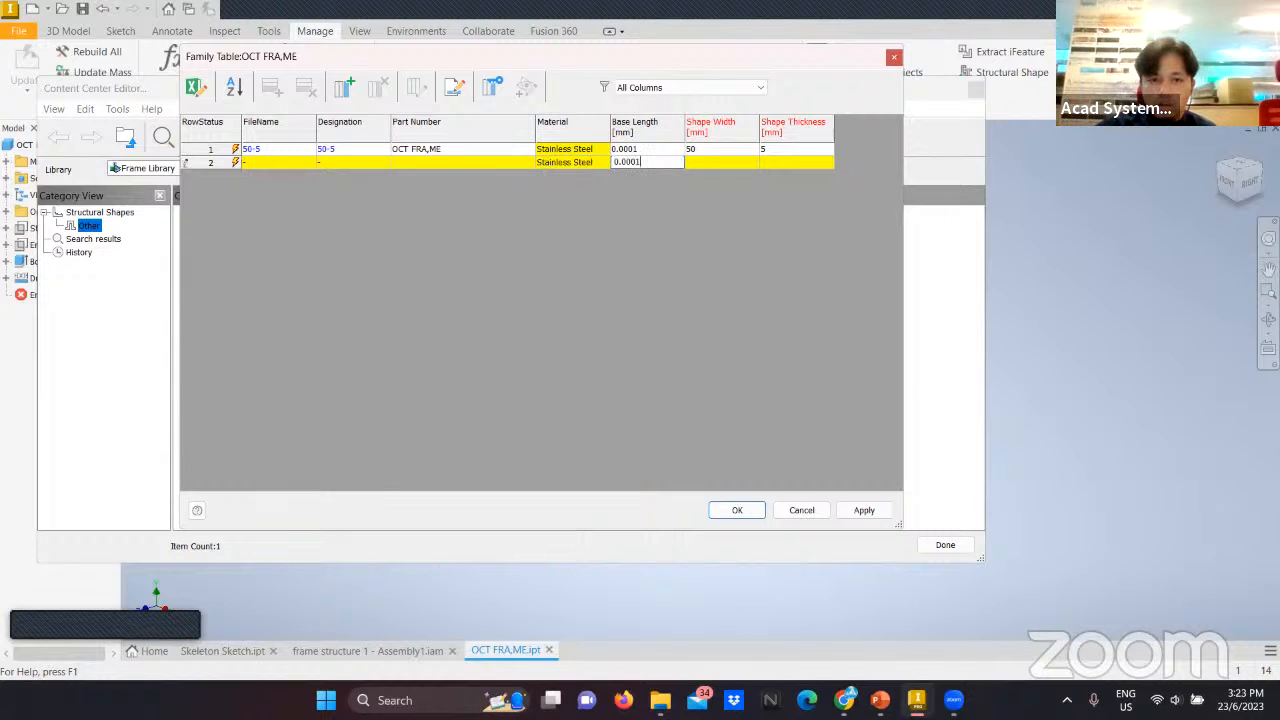
pyautogui.press('Return')
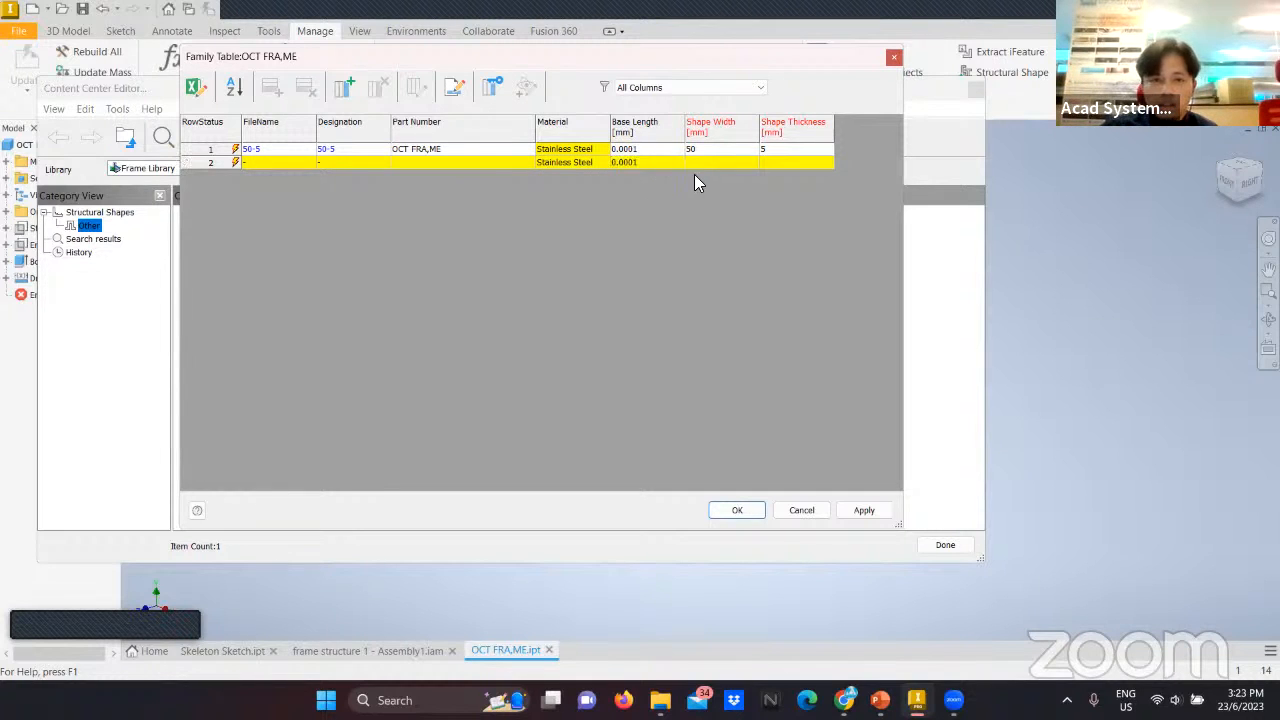
pyautogui.click(706, 163)
pyautogui.click(706, 166)
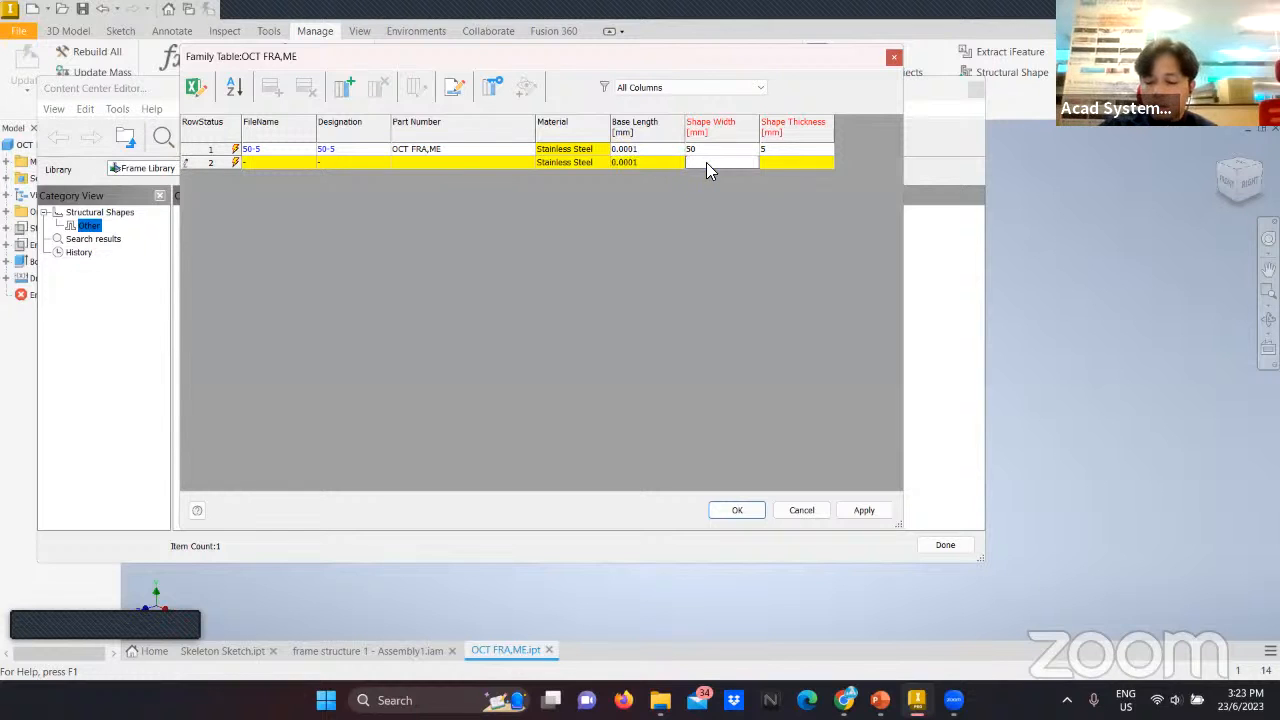
pyautogui.write('60')
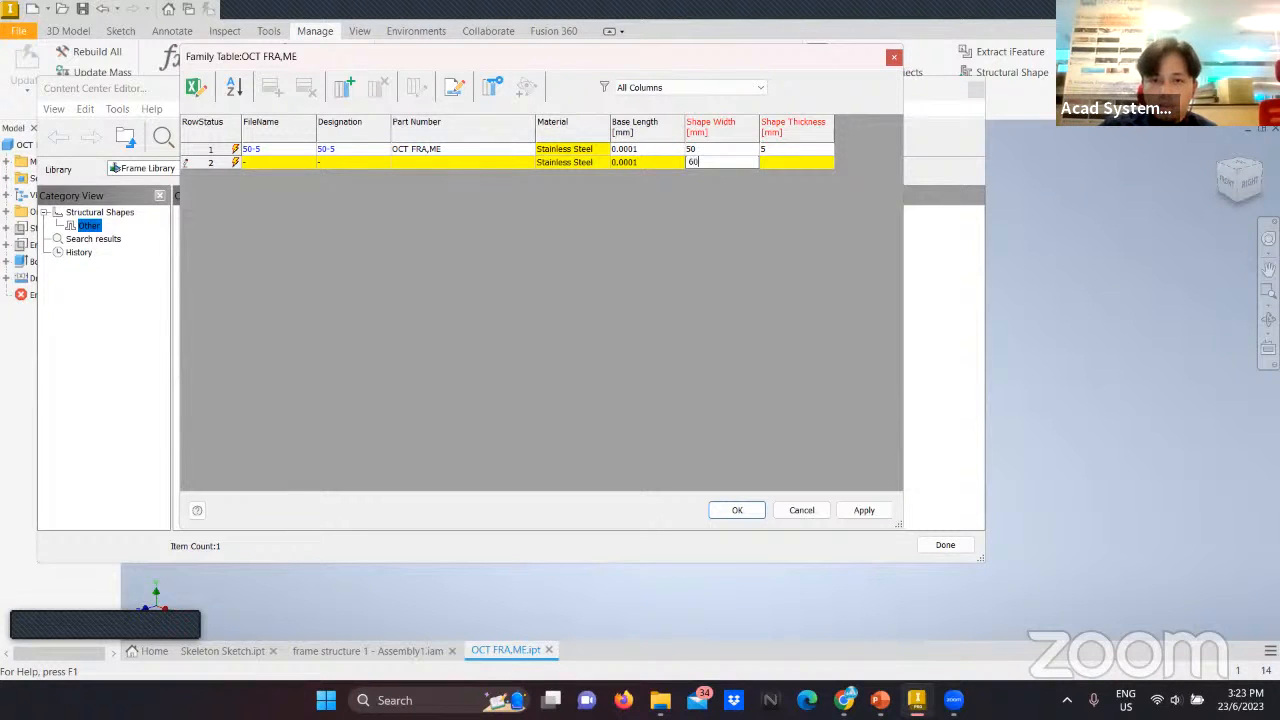
pyautogui.press('Return')
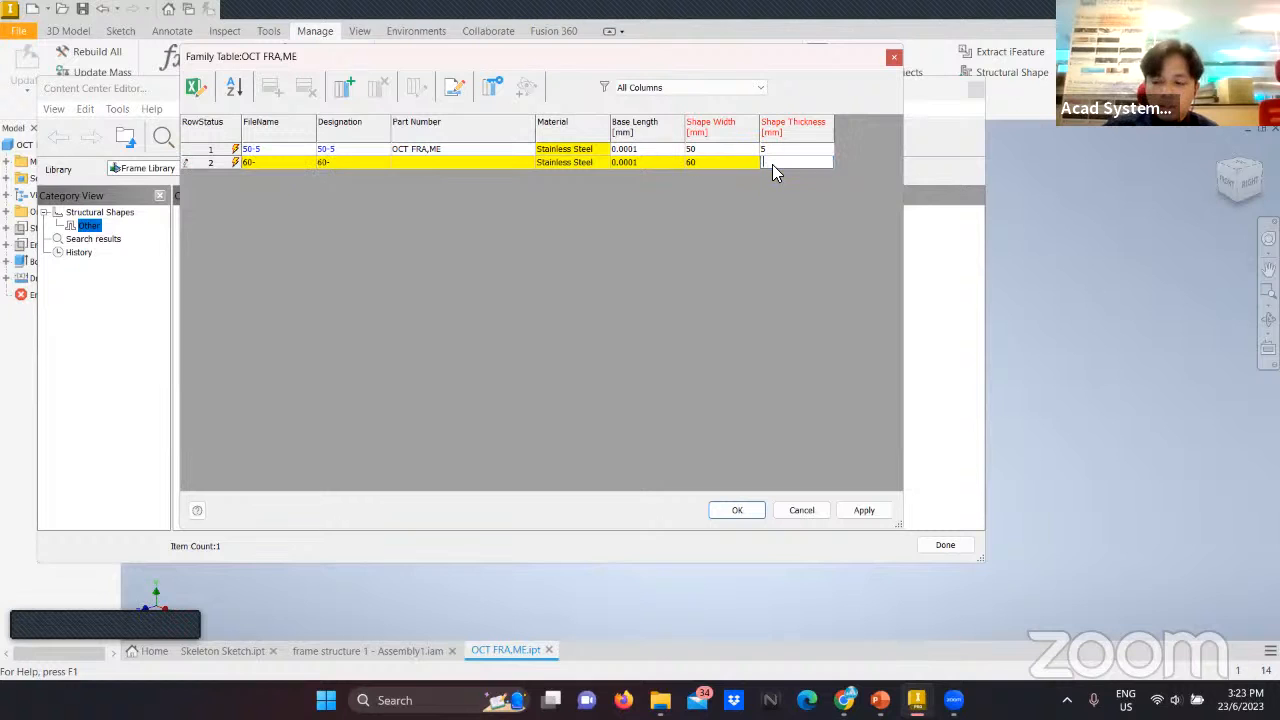
pyautogui.write('6')
pyautogui.press('Return')
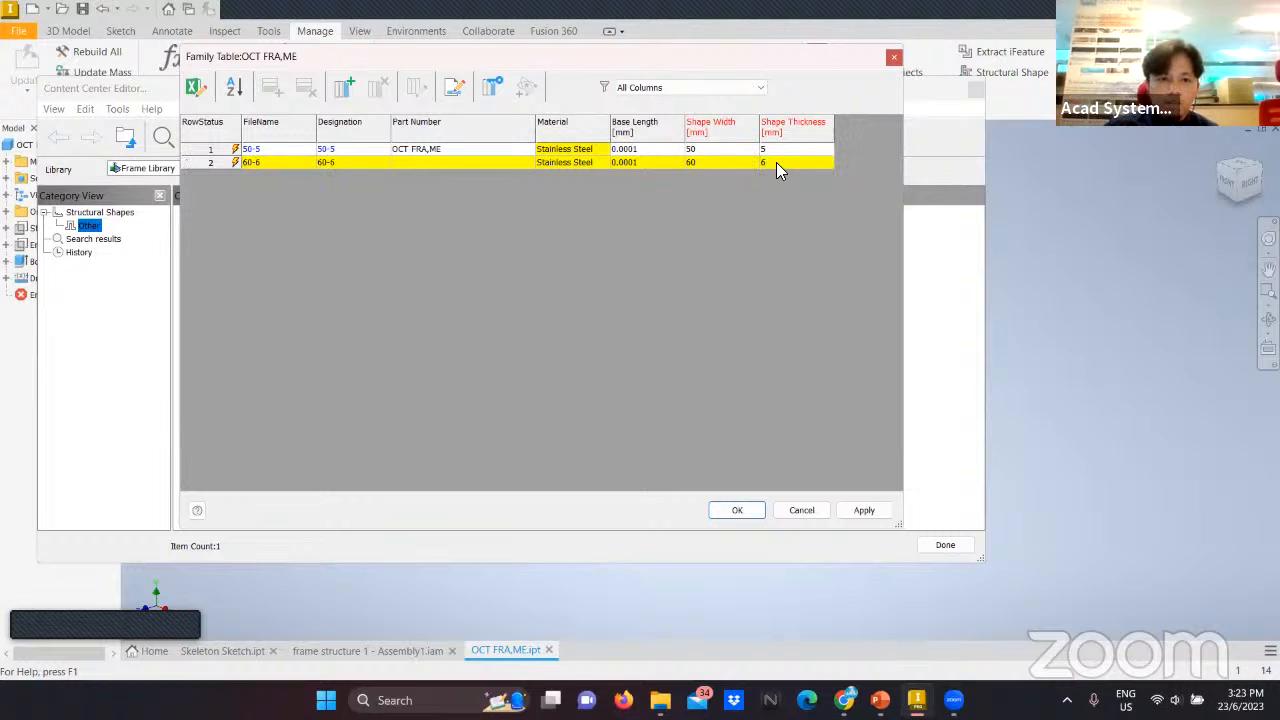
# Add a third row to the family table and set its material to Stainless Steel.
pyautogui.rightClick(220, 168)
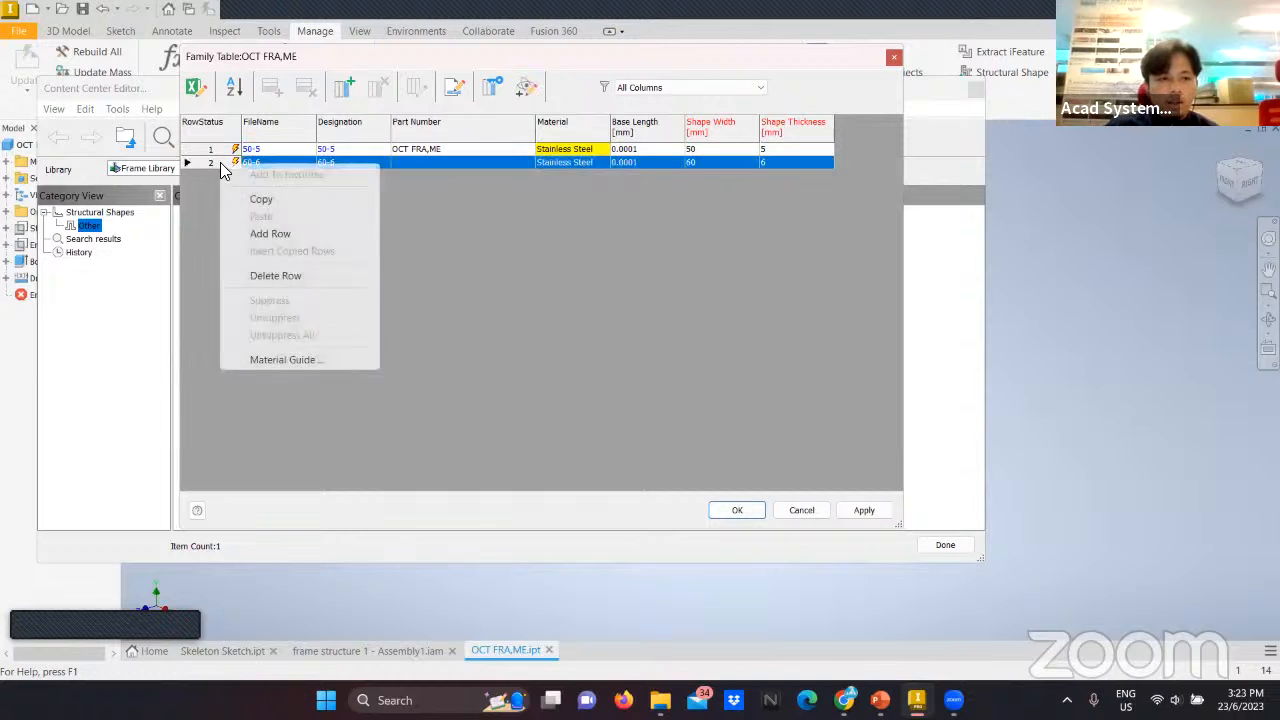
pyautogui.click(266, 231)
pyautogui.click(602, 177)
pyautogui.click(602, 177)
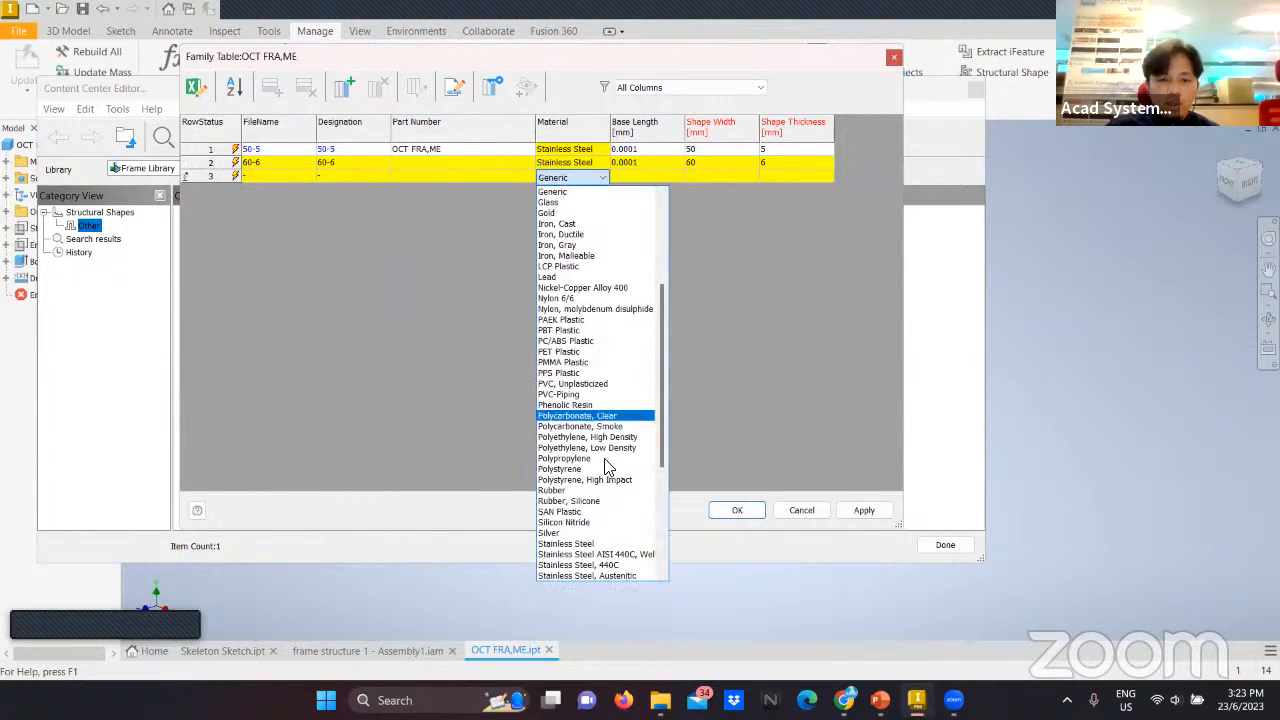
pyautogui.click(601, 544)
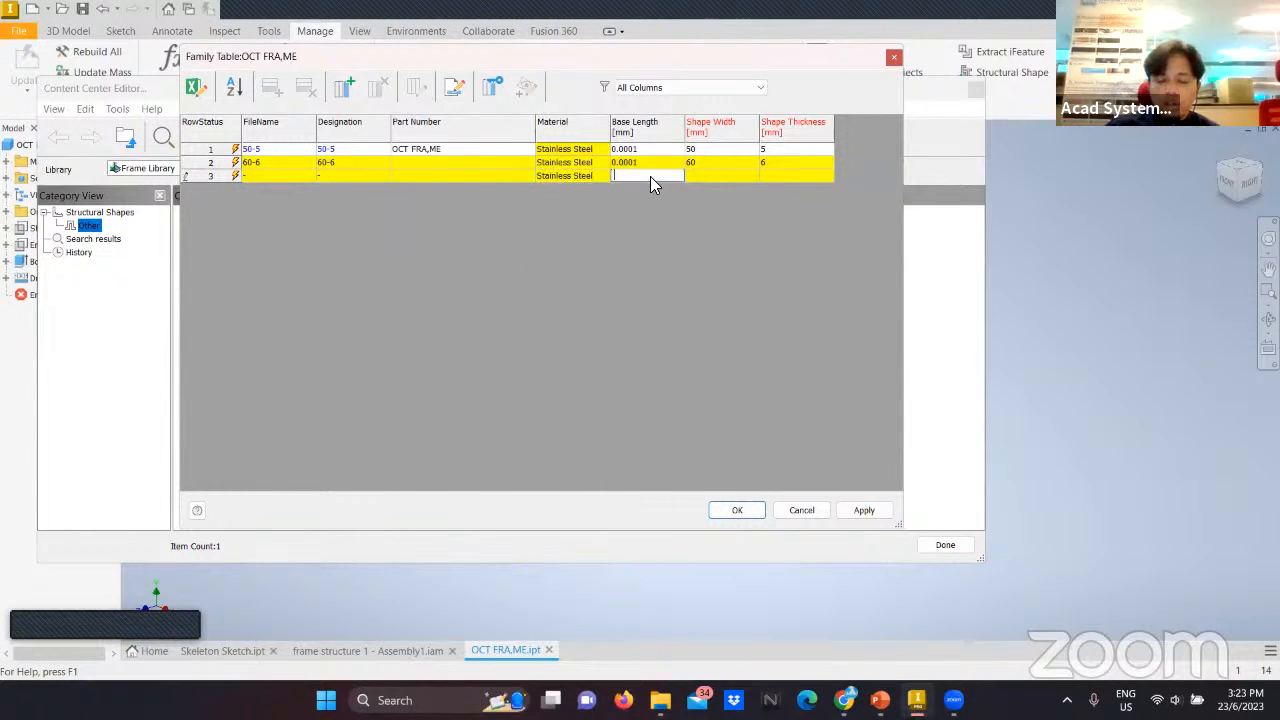
# Give the third family table row a base length of 0.0001 mm, a shape width of 70 mm and a shape thickness of 7 mm.
pyautogui.write('0.0001')
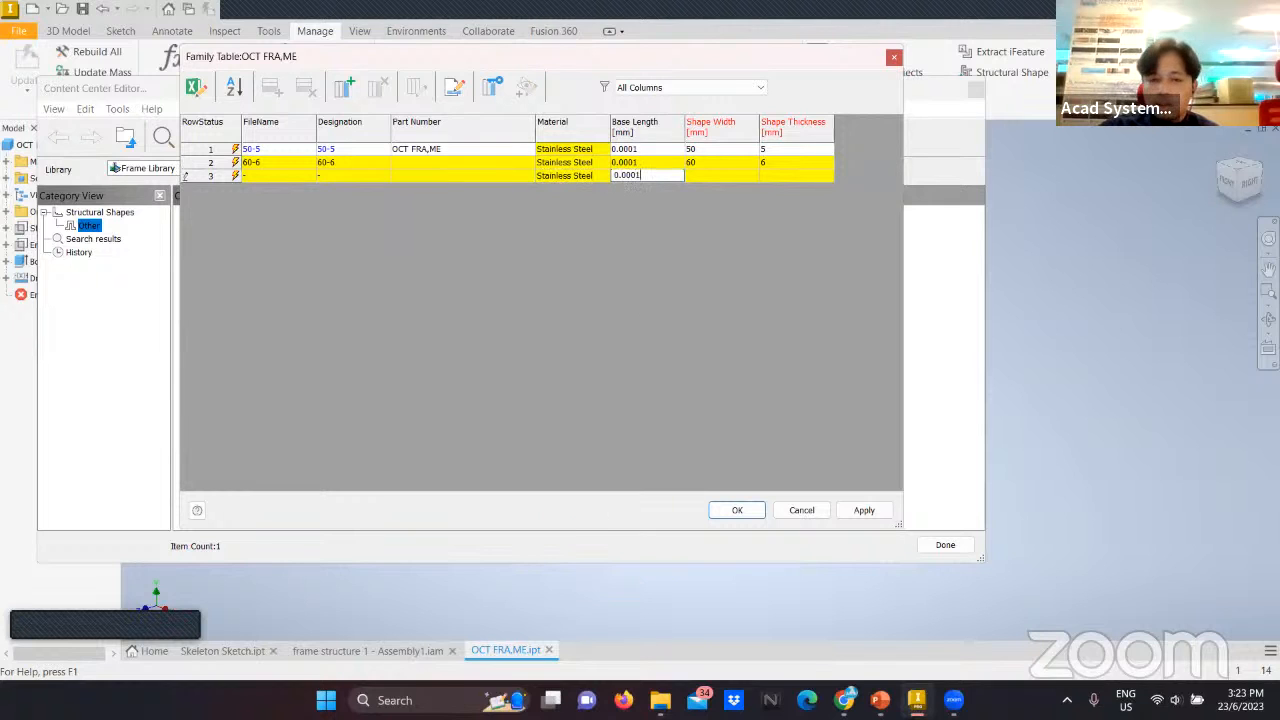
pyautogui.doubleClick(698, 174)
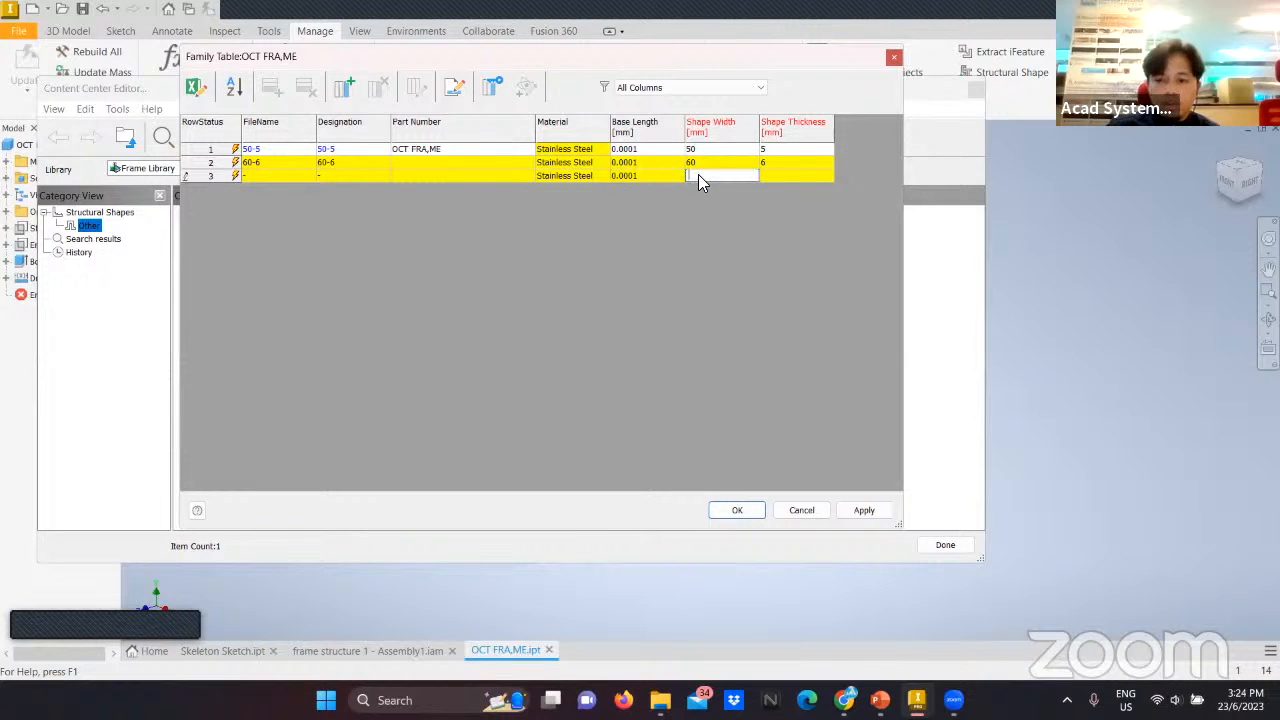
pyautogui.write('70')
pyautogui.press('Return')
pyautogui.doubleClick(766, 177)
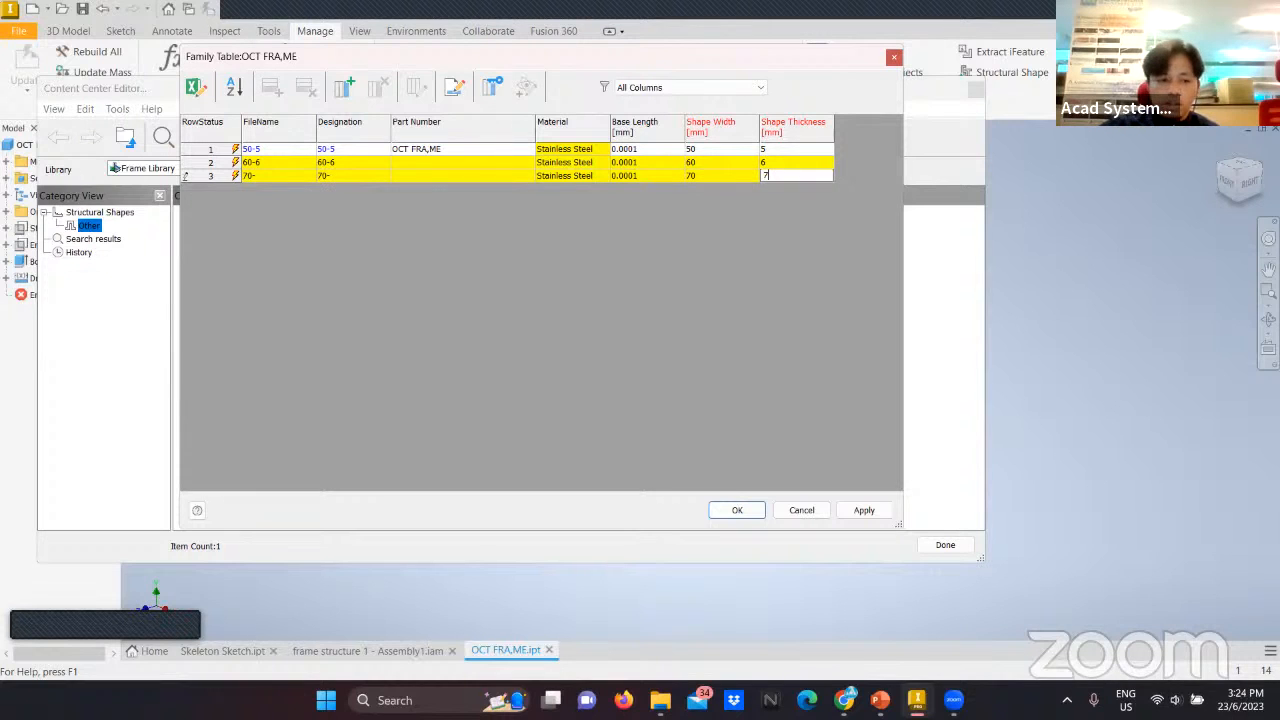
pyautogui.write('7')
pyautogui.press('Return')
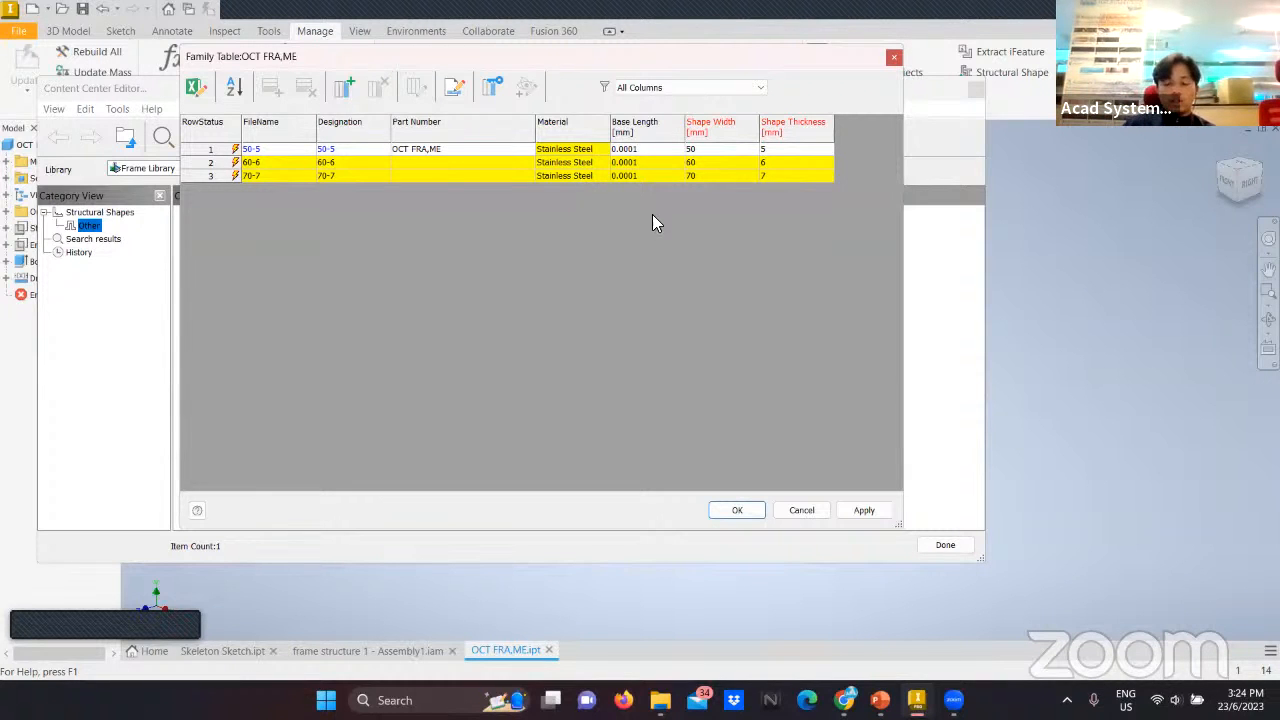
# Publish the family table changes to the library and close the Content Center Editor.
pyautogui.click(864, 511)
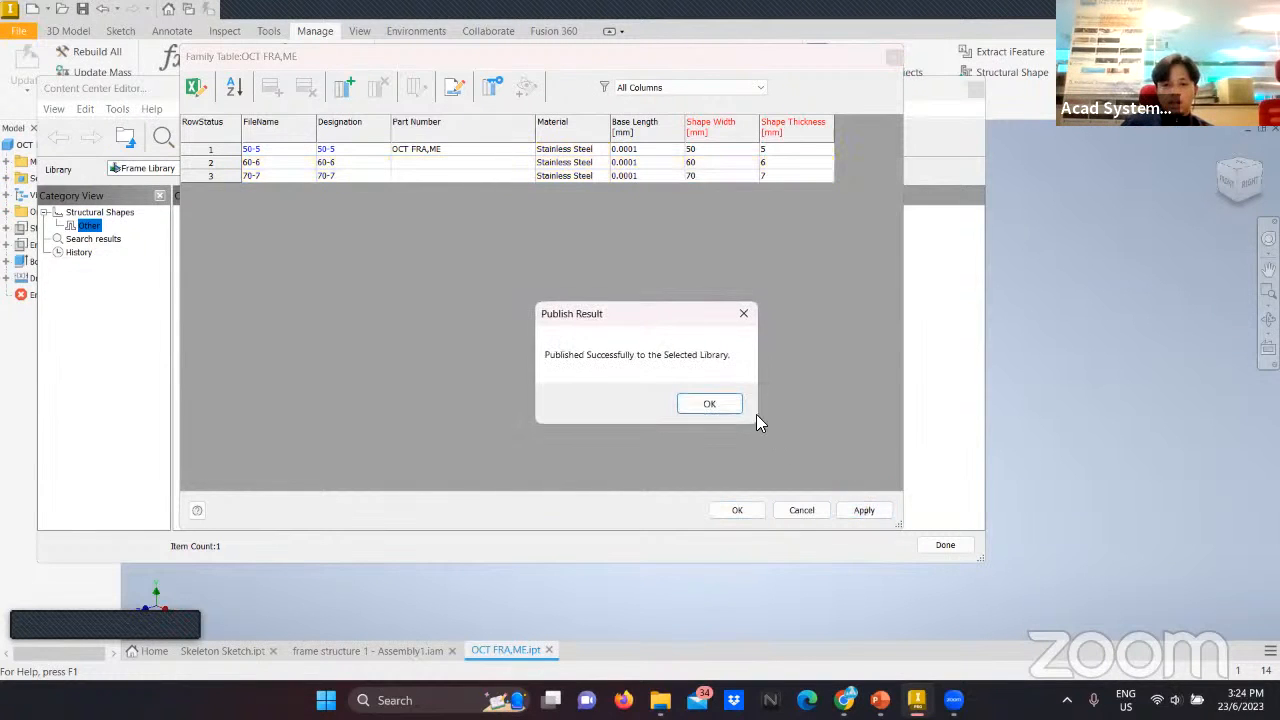
pyautogui.click(713, 403)
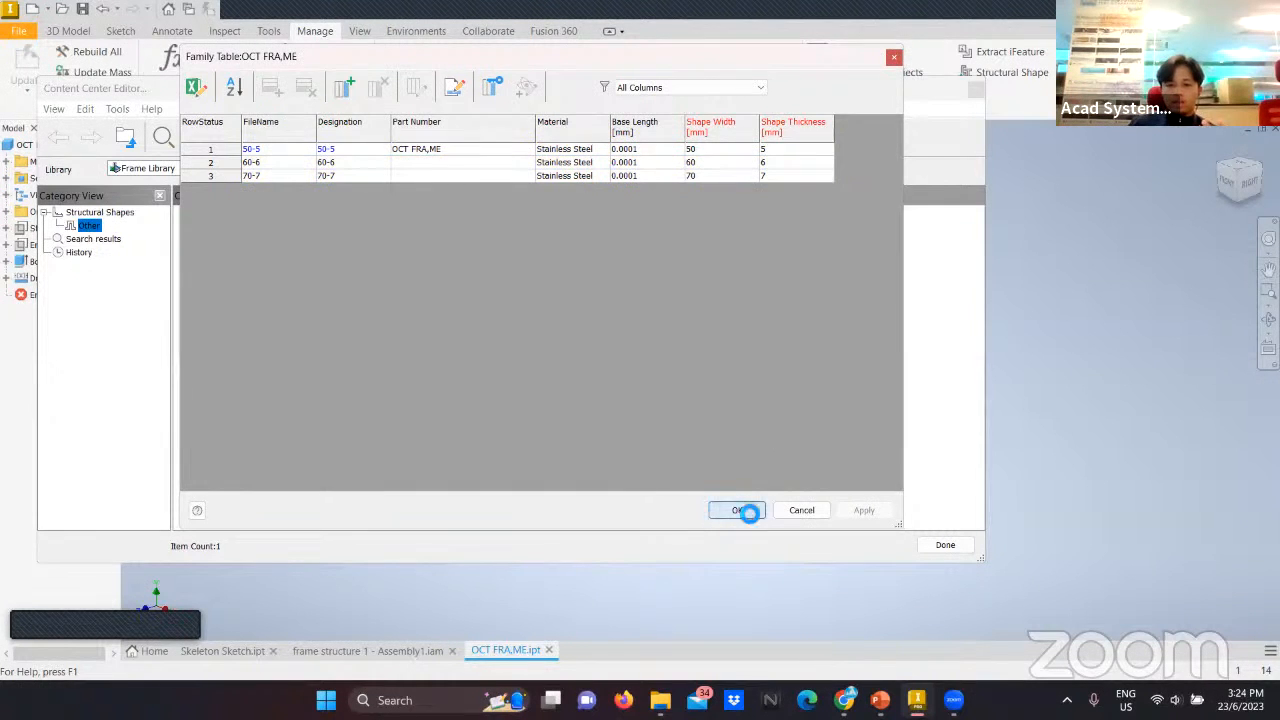
pyautogui.click(740, 512)
pyautogui.click(945, 545)
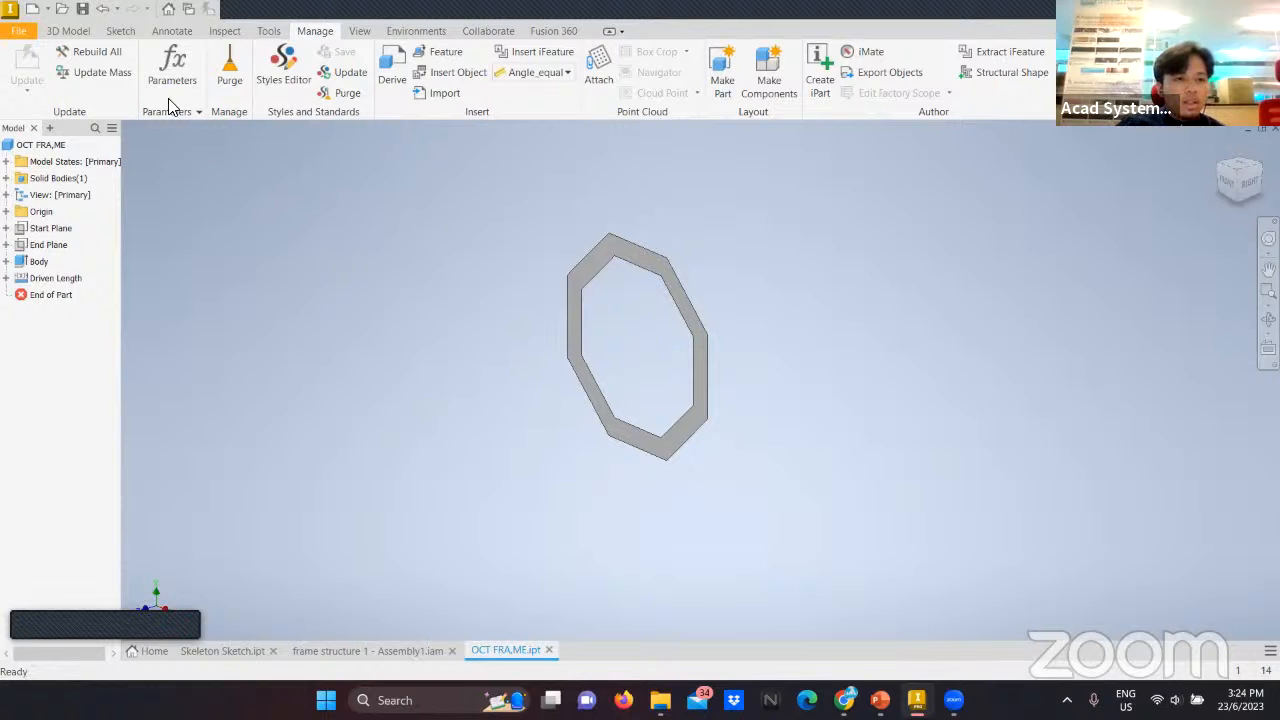
# Create a new assembly and place one instance of Skeleton Sketch 2 from the Custom Frame Structure folder on the Desktop.
pyautogui.click(48, 10)
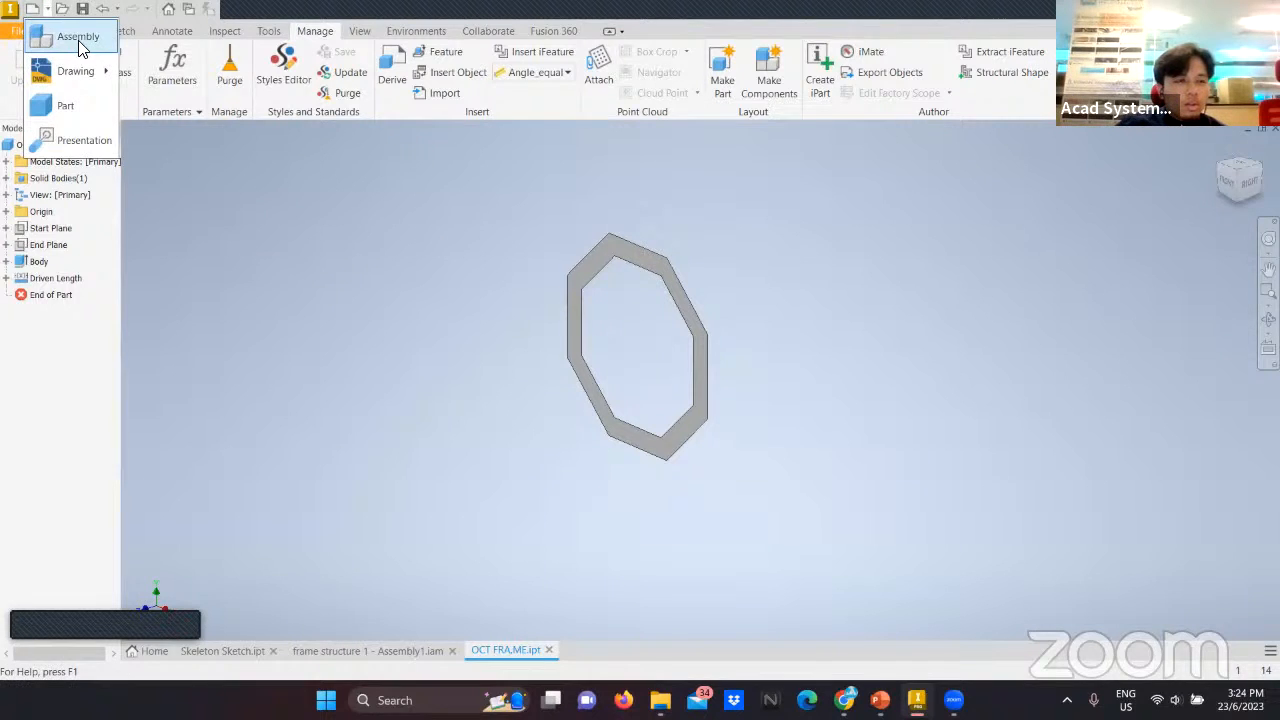
pyautogui.click(80, 40)
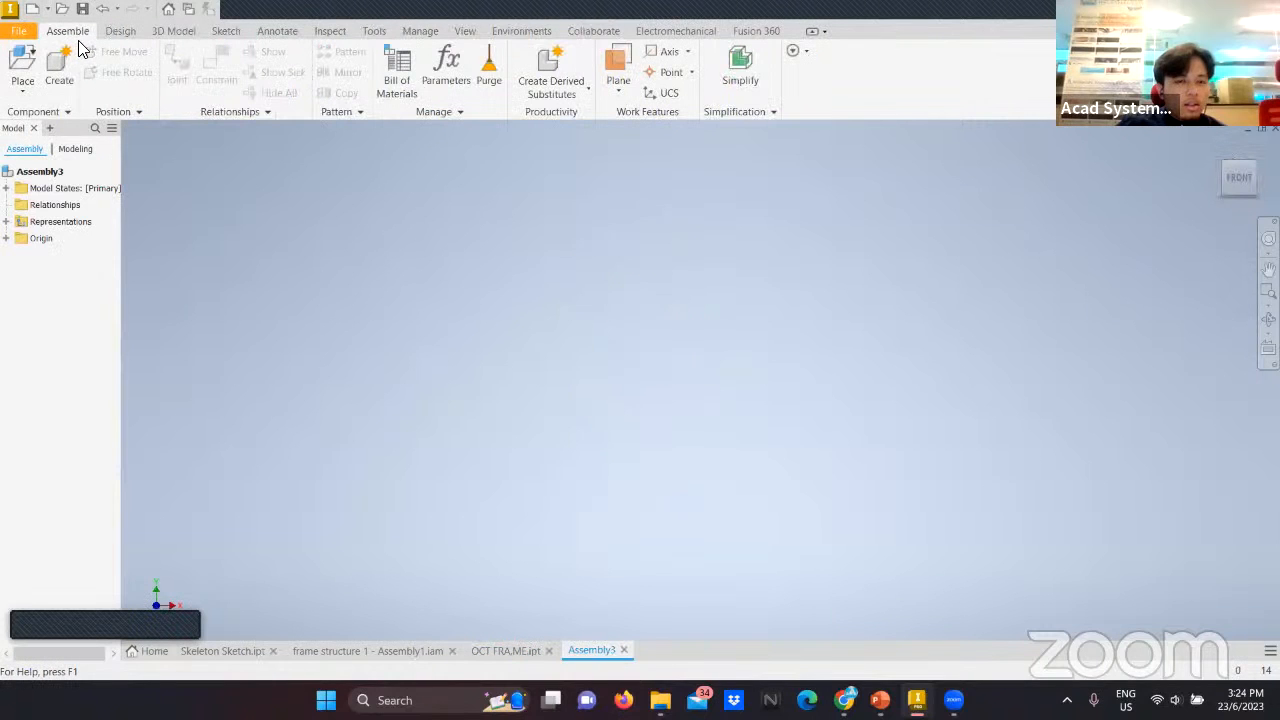
pyautogui.click(22, 60)
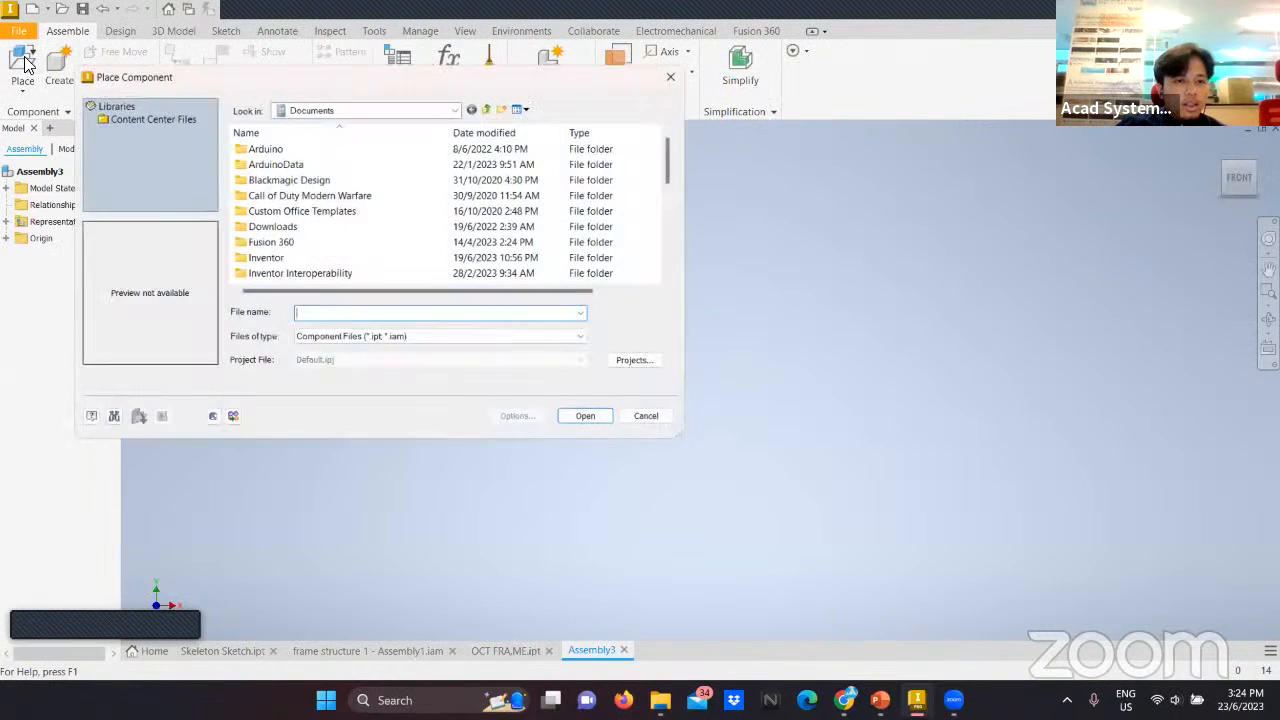
pyautogui.click(488, 105)
pyautogui.scroll(-3, 420, 180)
pyautogui.scroll(3, 330, 196)
pyautogui.scroll(-5, 332, 200)
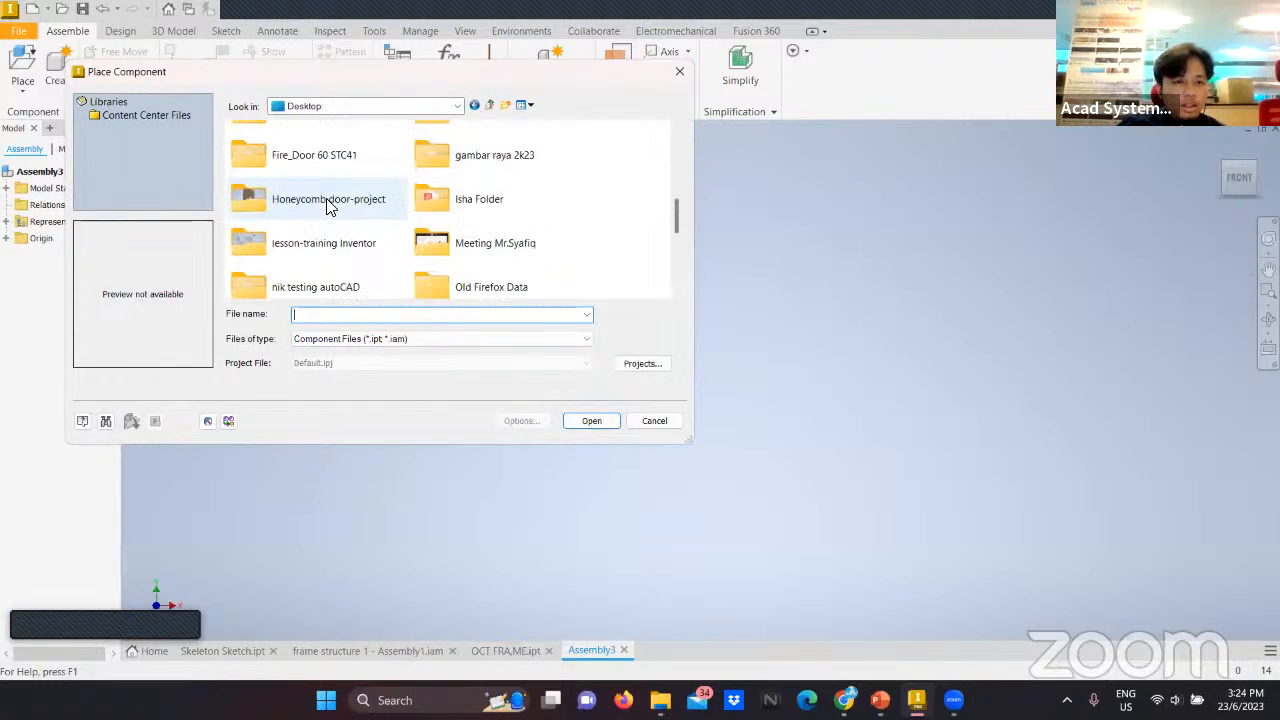
pyautogui.scroll(3, 334, 200)
pyautogui.scroll(3, 330, 198)
pyautogui.scroll(-3, 329, 195)
pyautogui.scroll(-2, 329, 195)
pyautogui.scroll(7, 335, 197)
pyautogui.scroll(-1, 340, 200)
pyautogui.doubleClick(349, 229)
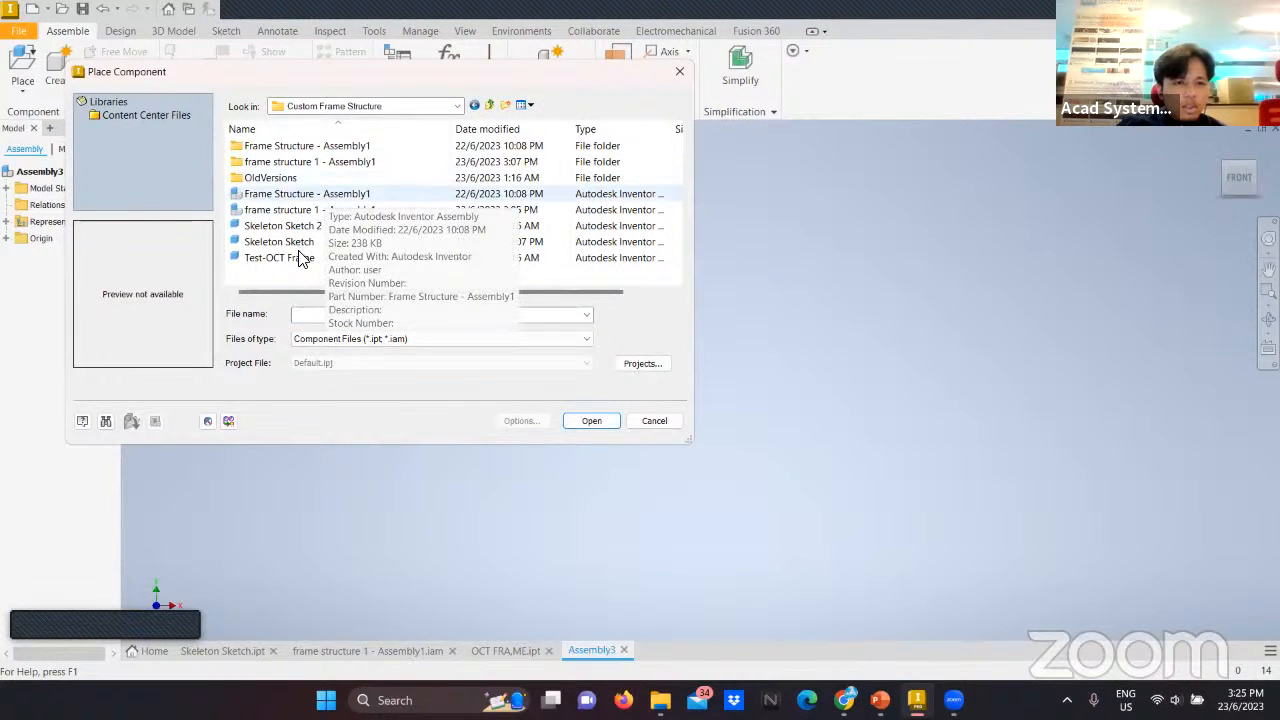
pyautogui.click(306, 228)
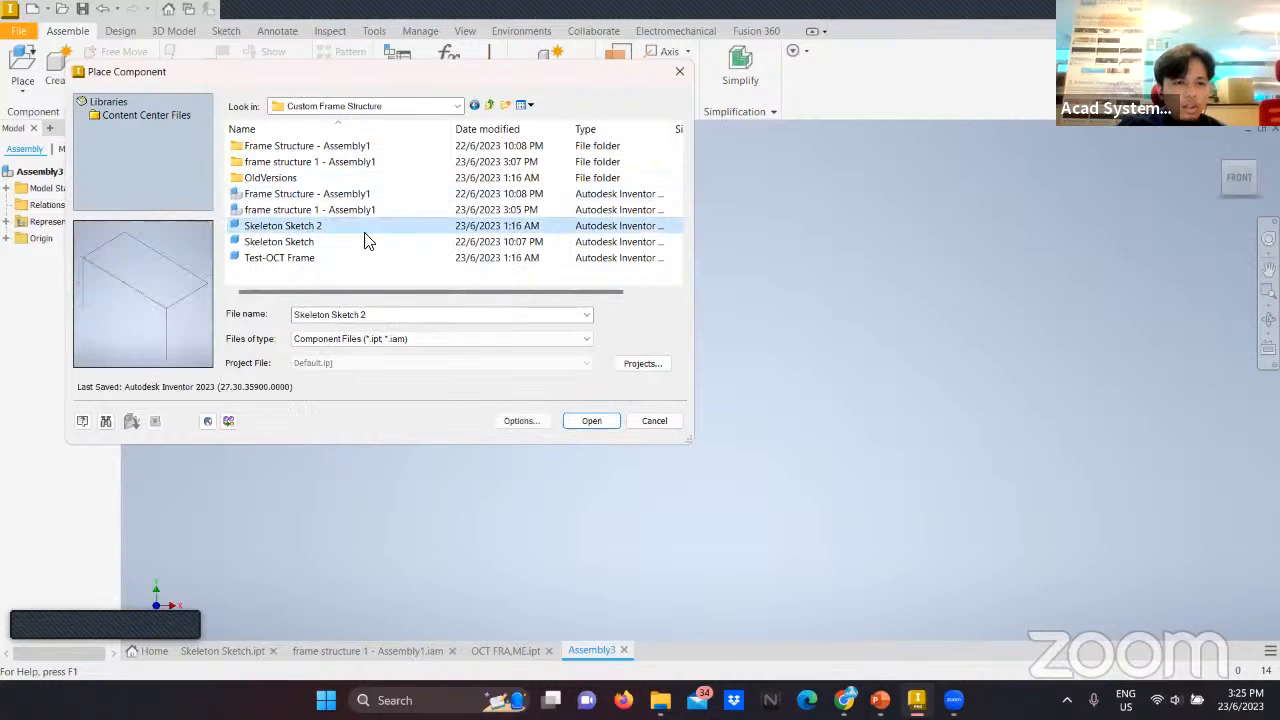
pyautogui.click(591, 420)
pyautogui.click(589, 405)
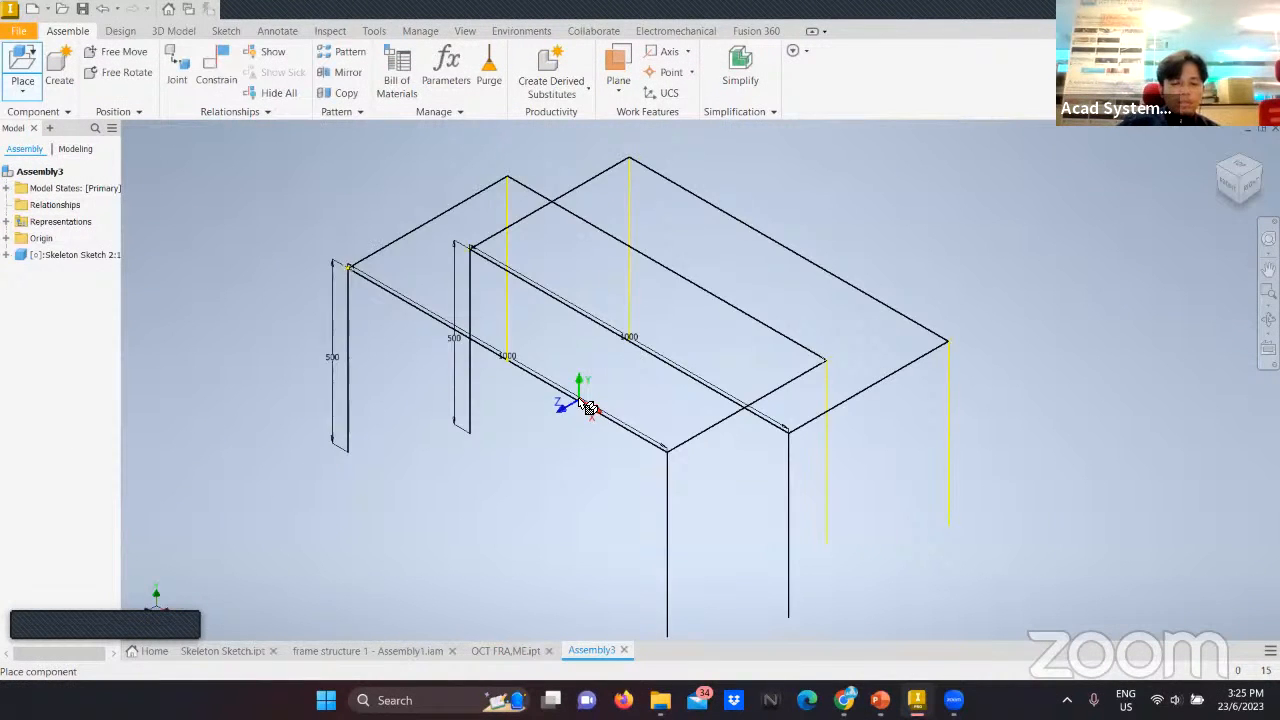
pyautogui.press('Escape')
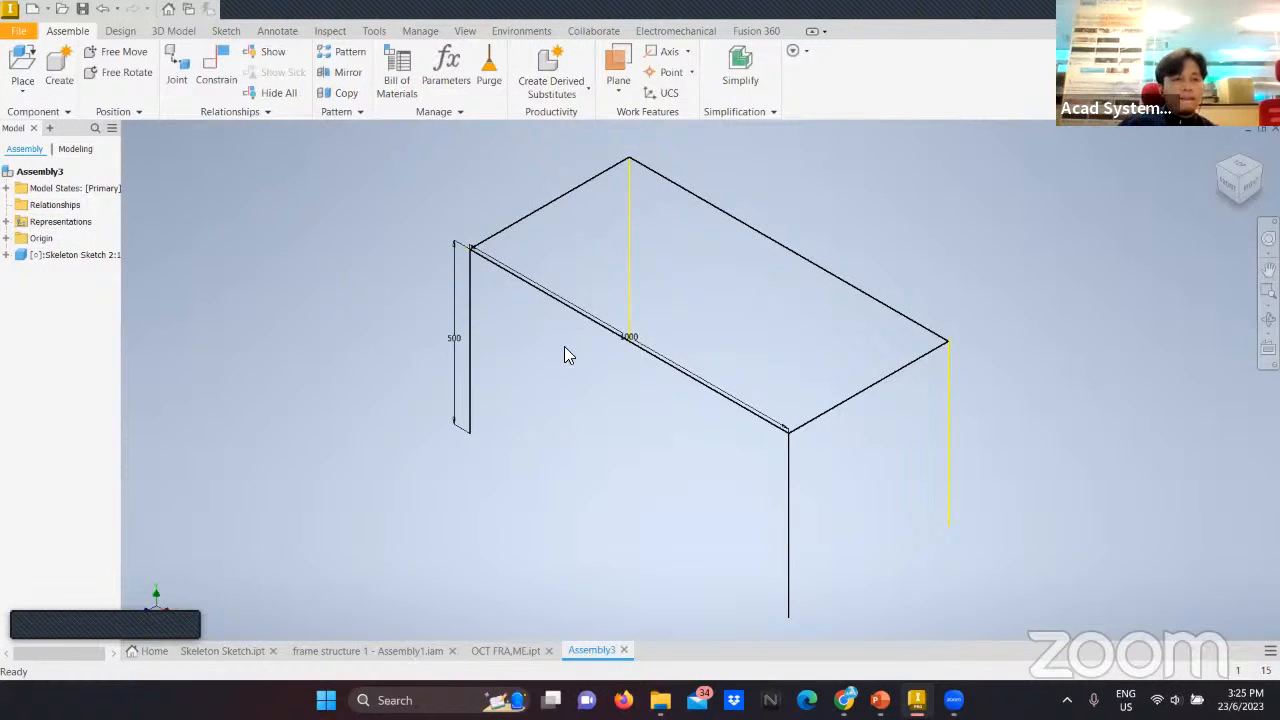
# Save the assembly to the Desktop as "Frame new design - Assembly3".
pyautogui.moveTo(769, 325); pyautogui.dragTo(600, 345, button='middle')
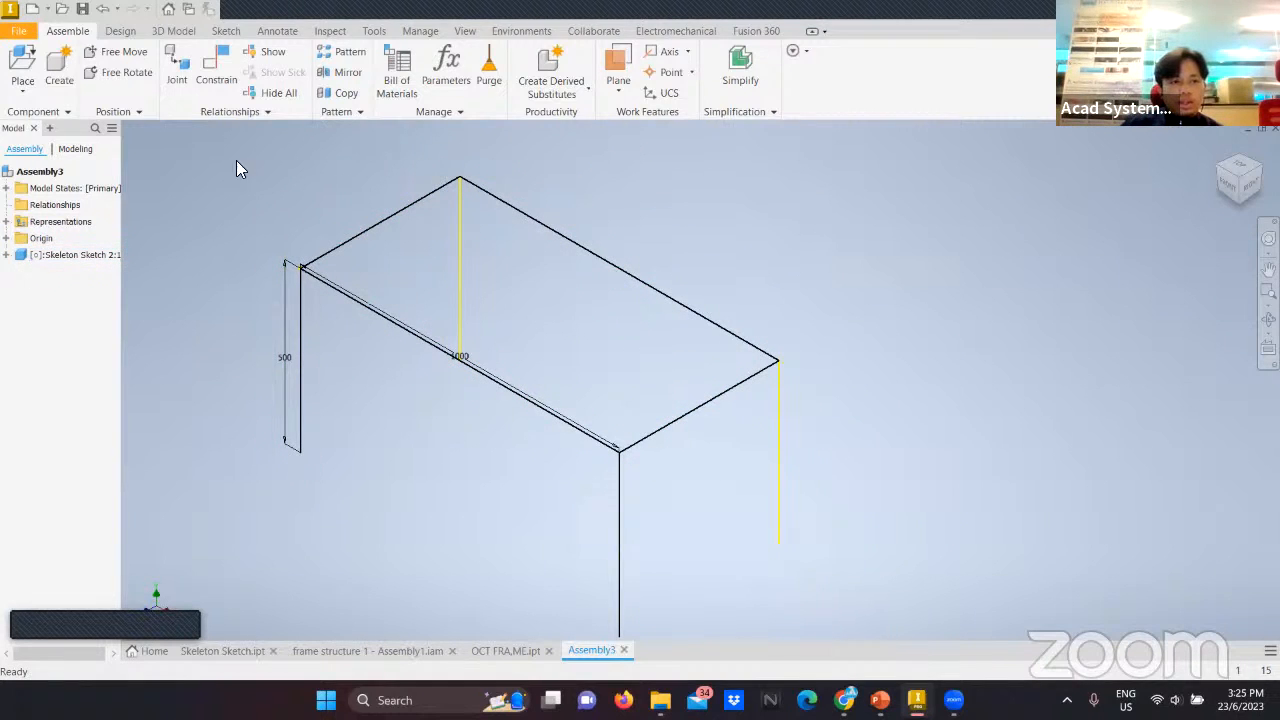
pyautogui.click(84, 12)
pyautogui.click(419, 352)
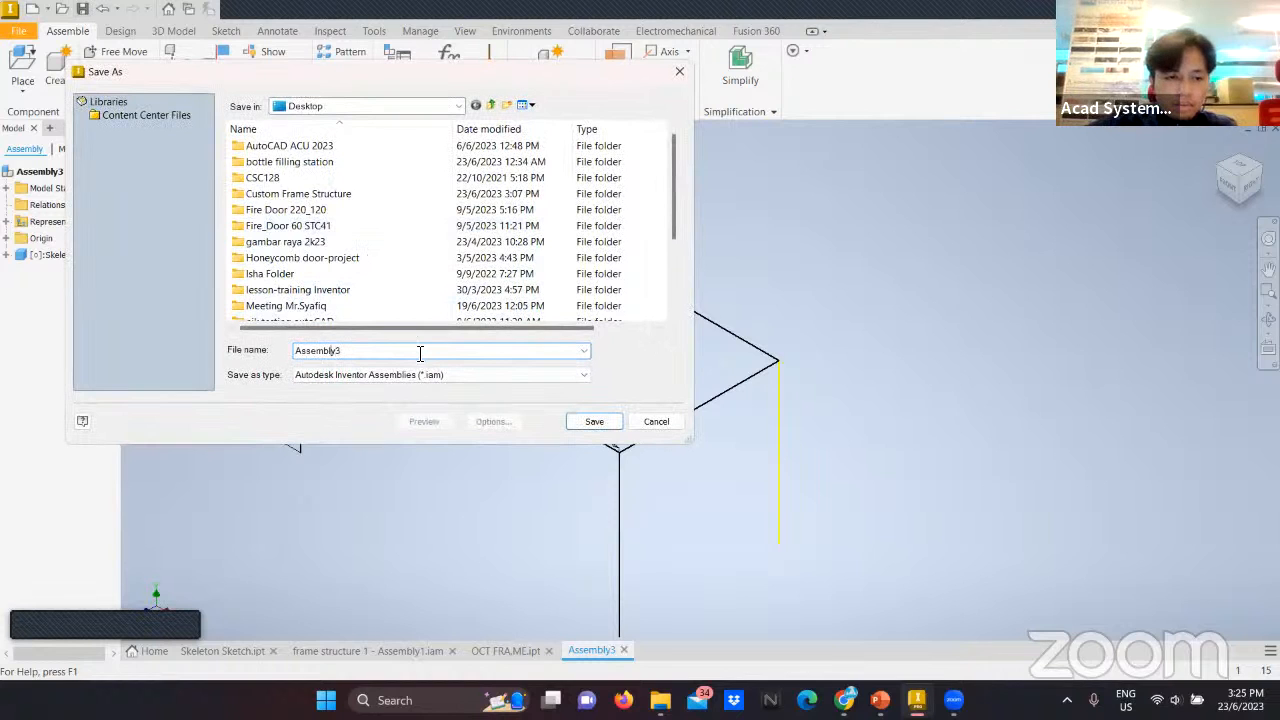
pyautogui.write('Frame s')
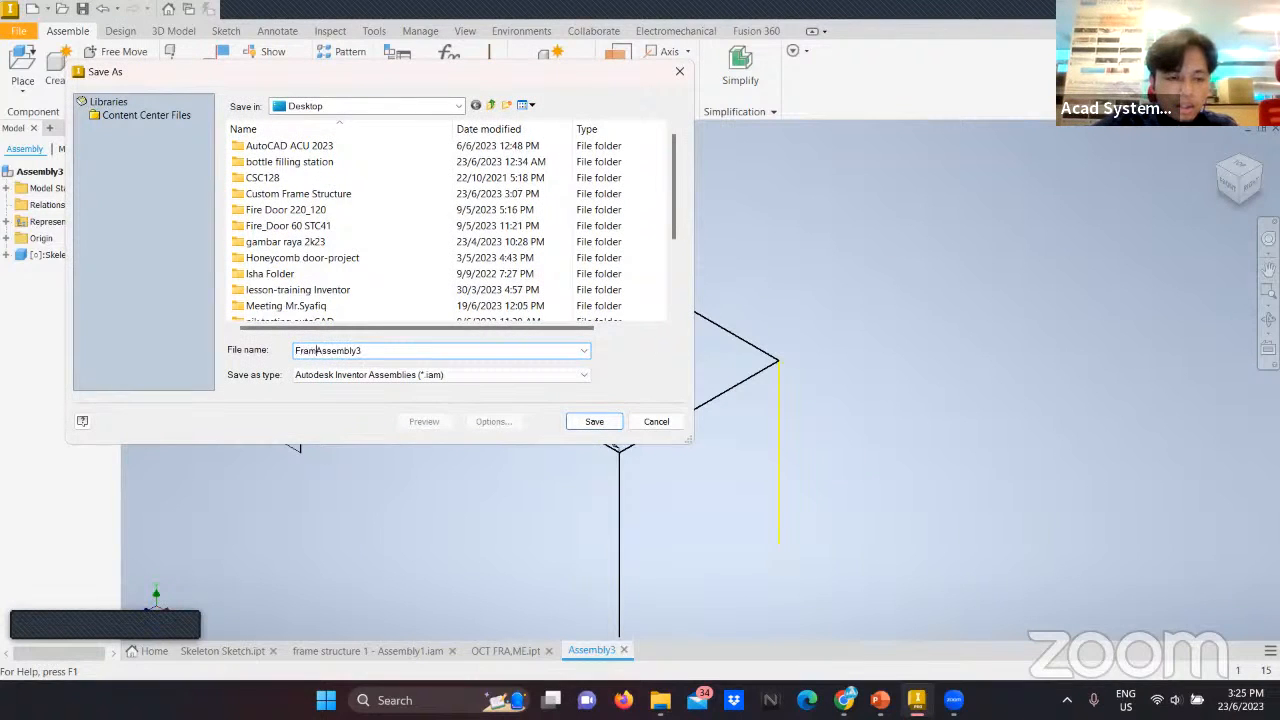
pyautogui.press('BackSpace')
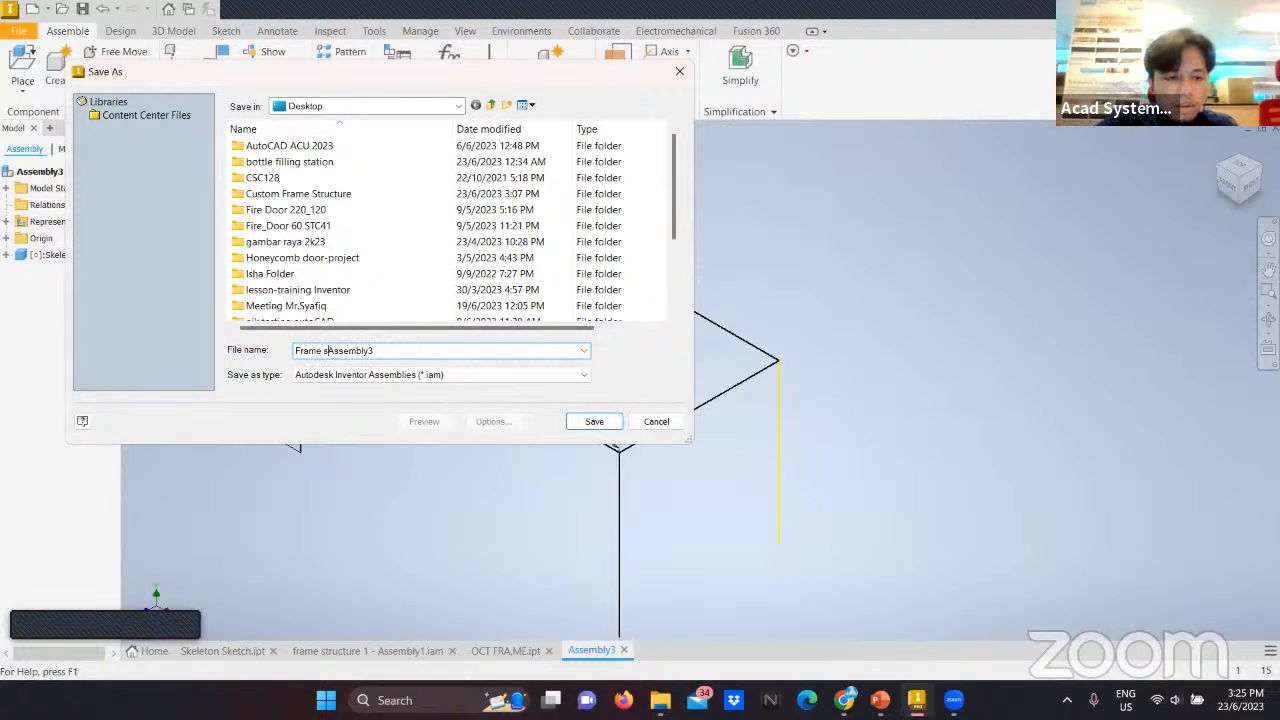
pyautogui.write('new desing')
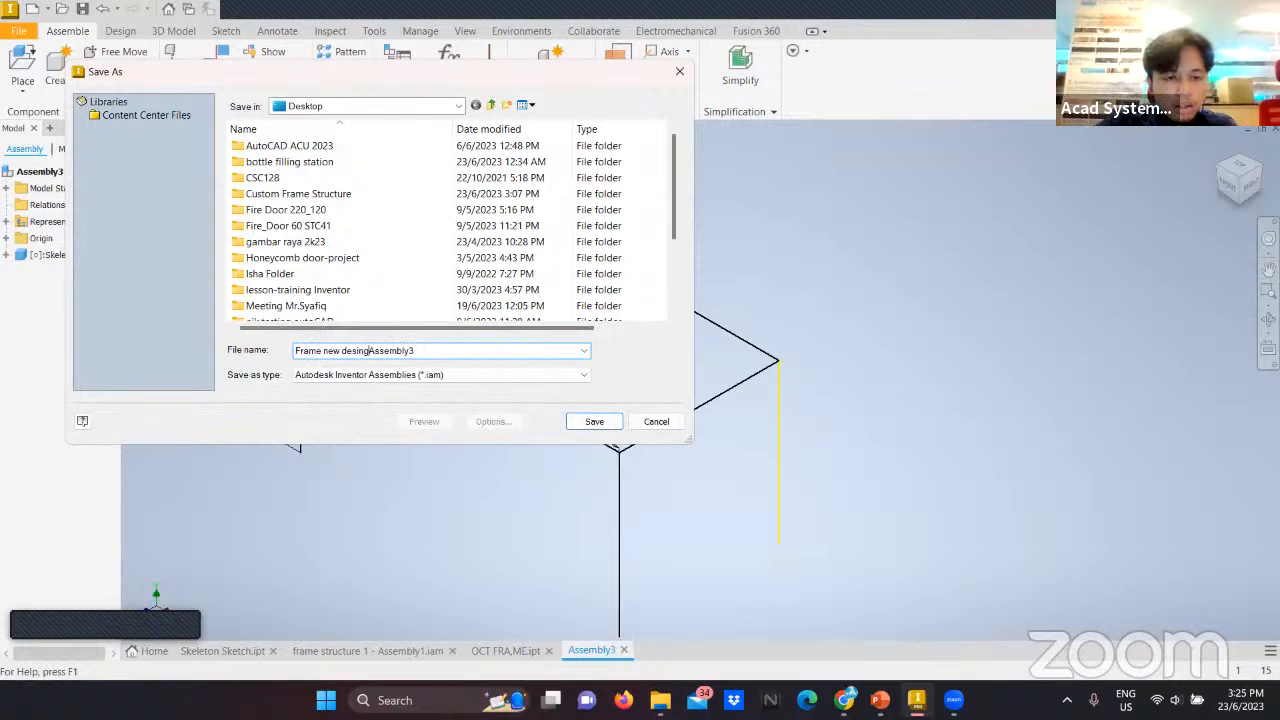
pyautogui.press('BackSpace')
pyautogui.press('BackSpace')
pyautogui.press('BackSpace')
pyautogui.press('BackSpace')
pyautogui.write('ign -')
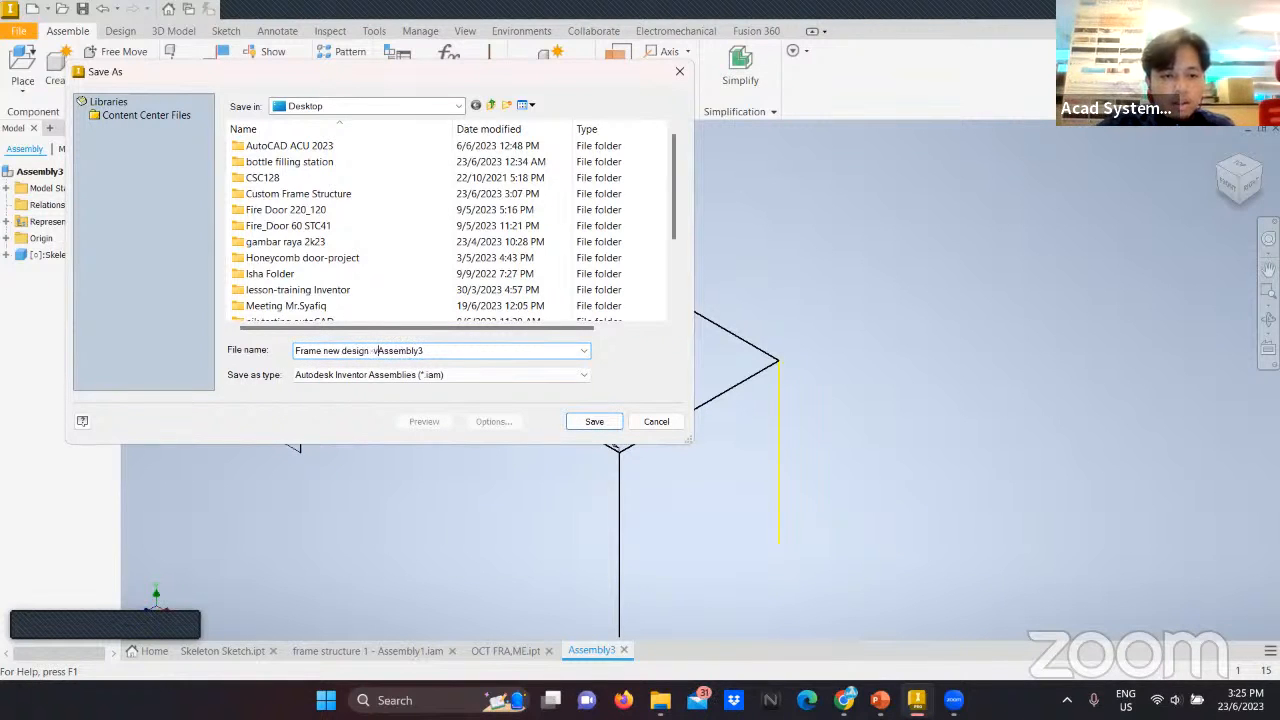
pyautogui.click(605, 422)
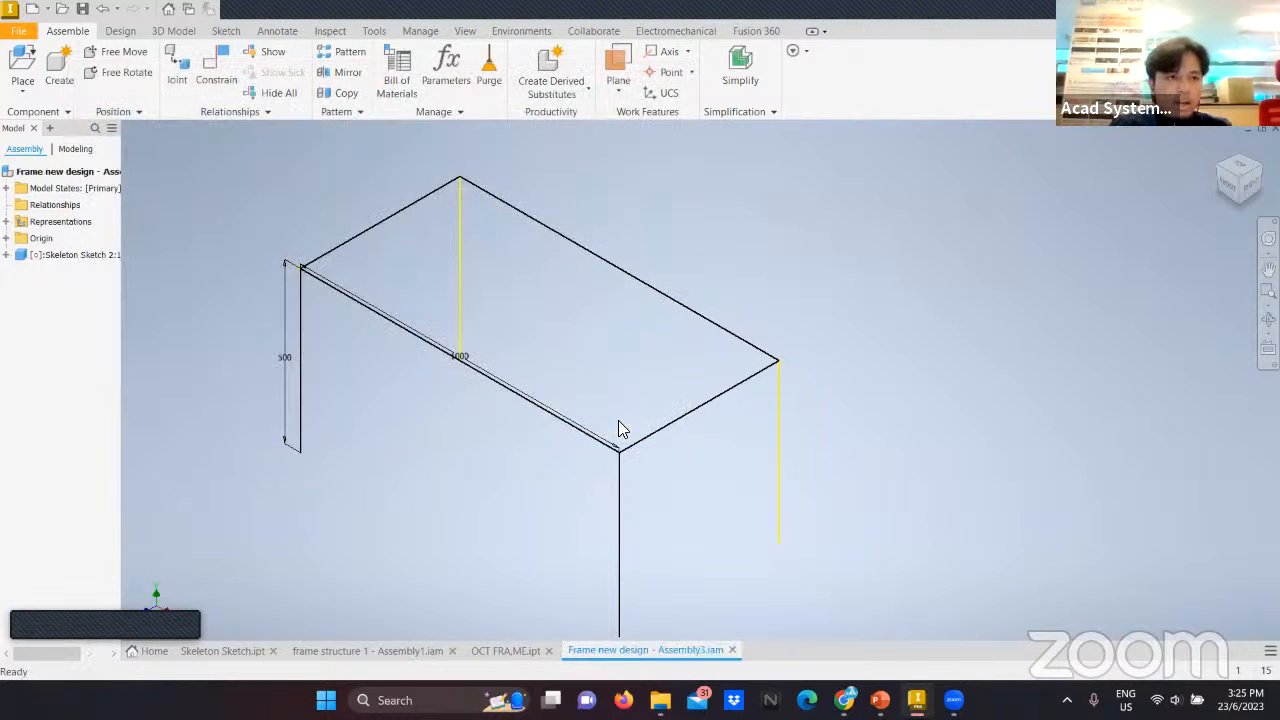
# Start inserting frame members and set their category to Other.
pyautogui.click(120, 31)
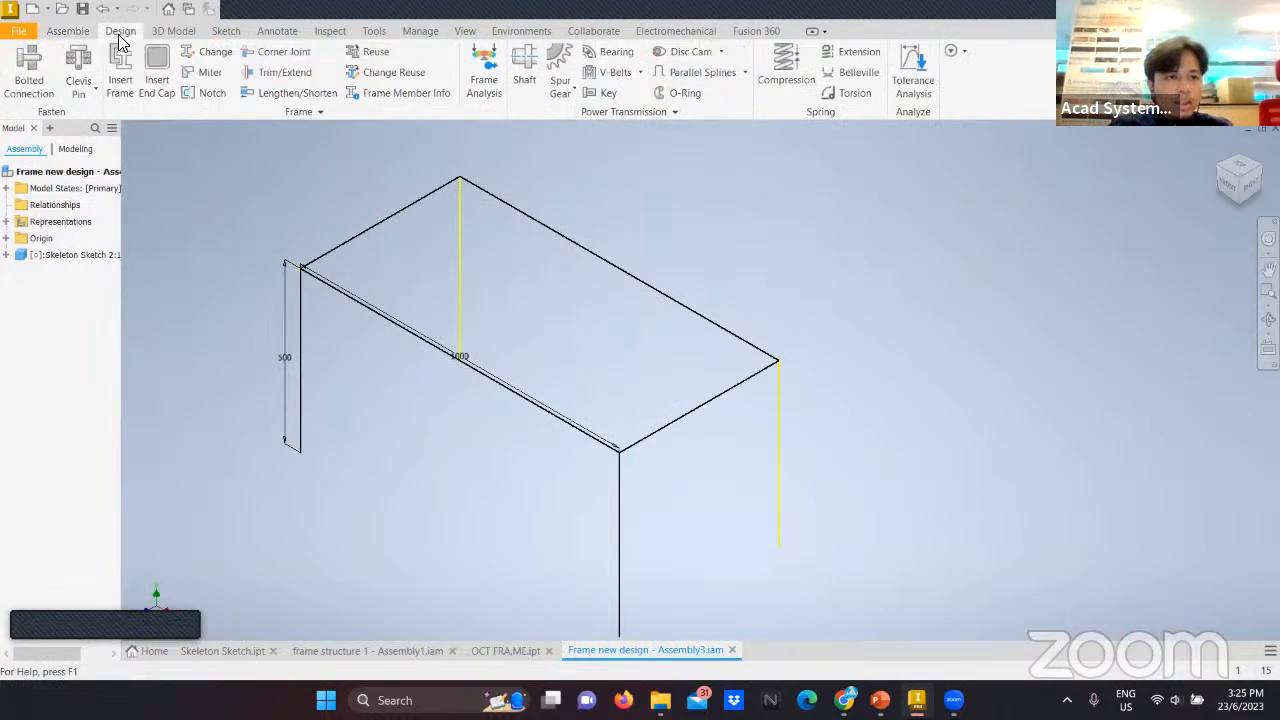
pyautogui.click(128, 62)
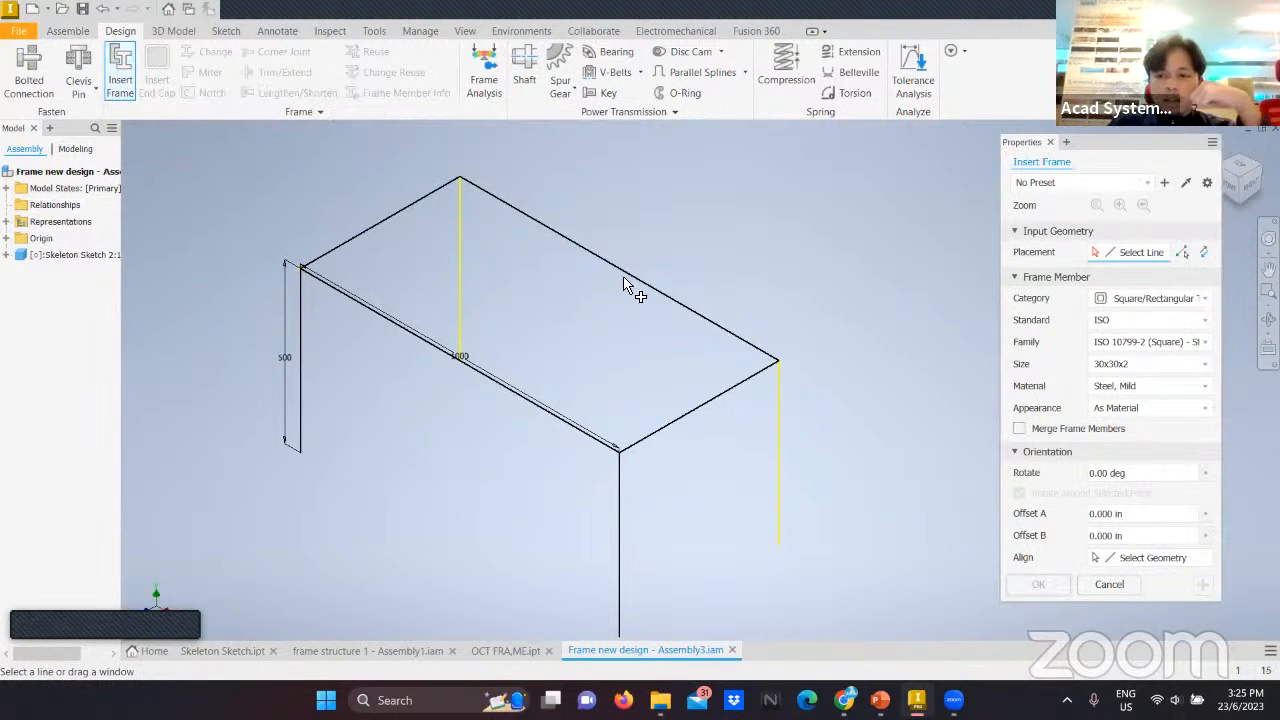
pyautogui.click(1185, 300)
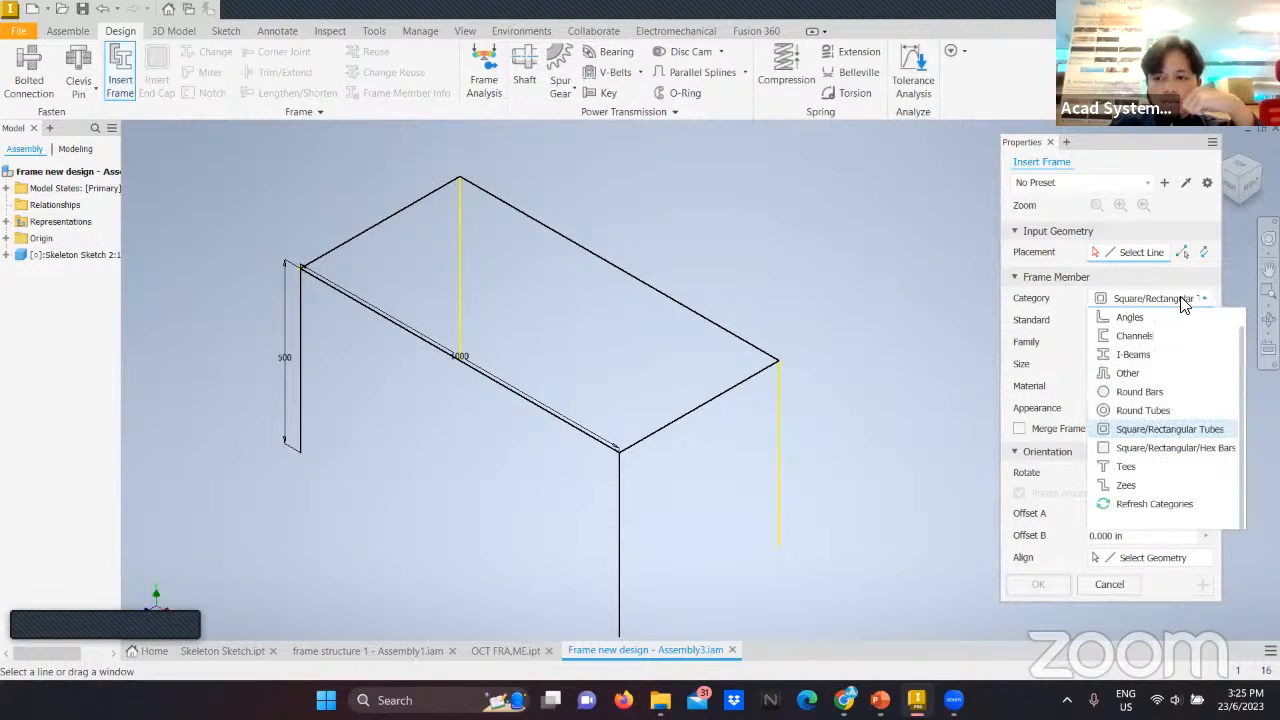
pyautogui.click(1130, 373)
# Look through the families of the uppercase ACAD standard for the published octagonal profile.
pyautogui.click(1126, 322)
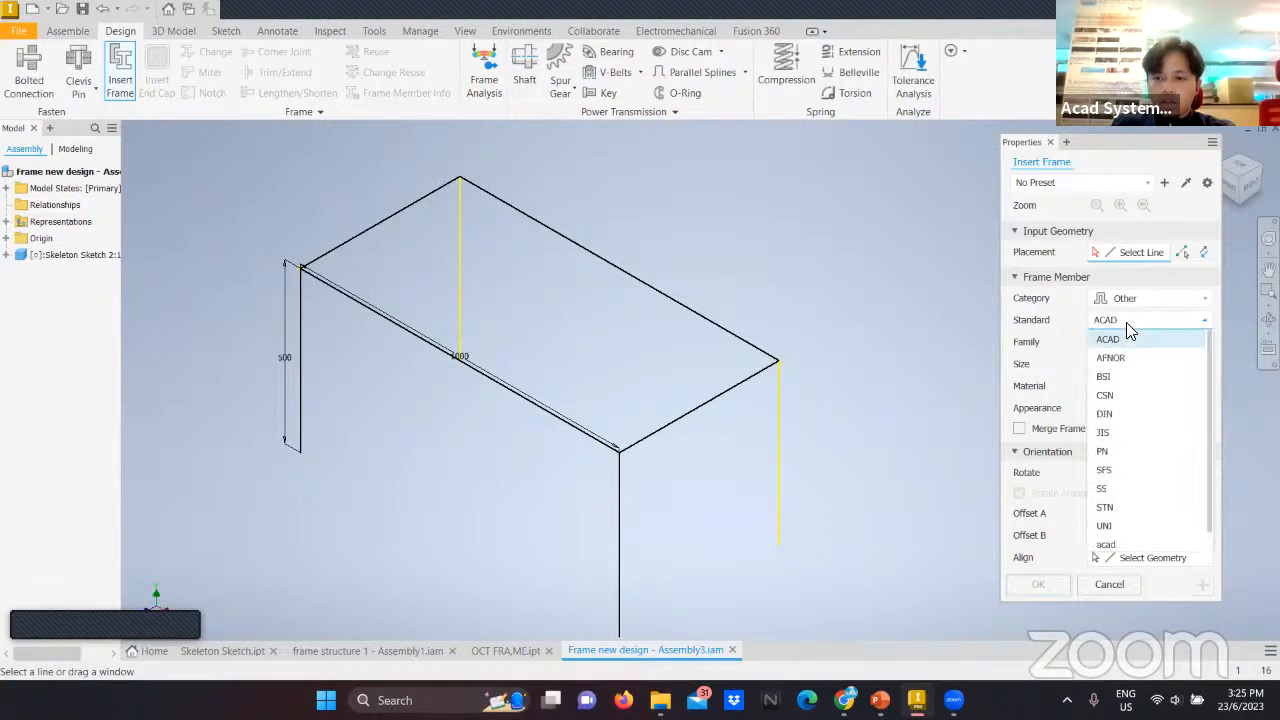
pyautogui.click(1130, 342)
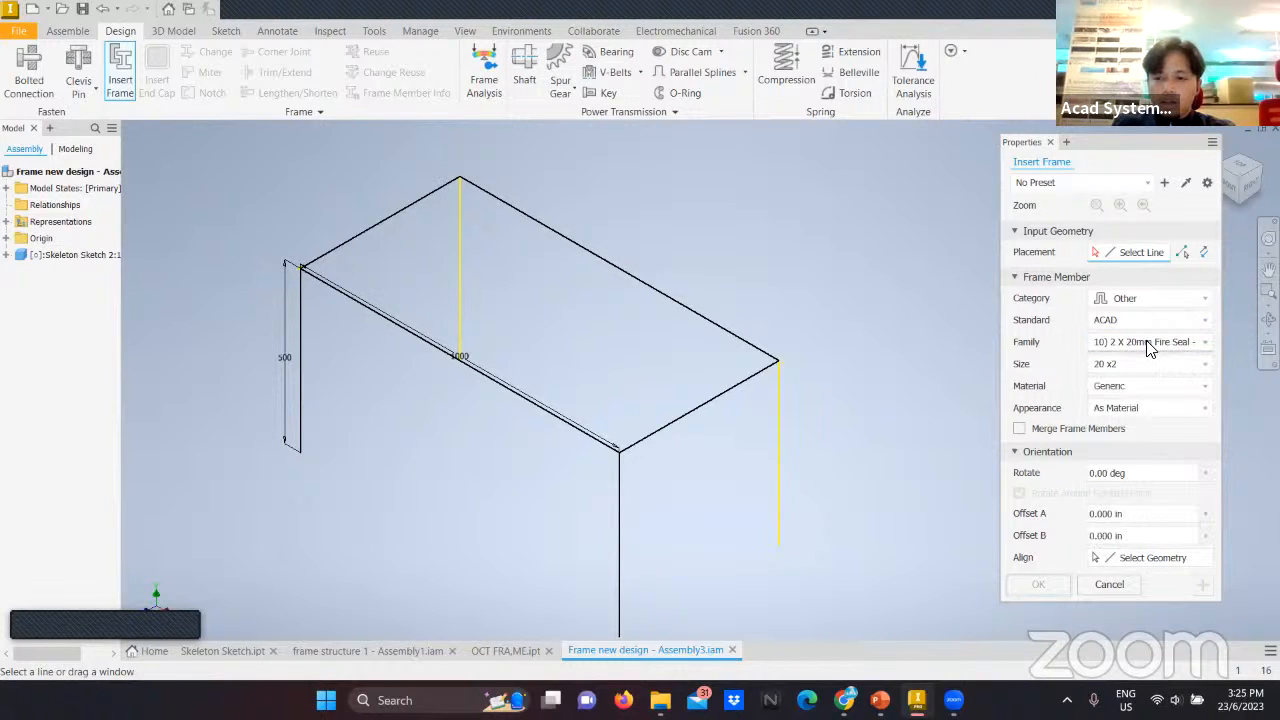
pyautogui.click(1146, 341)
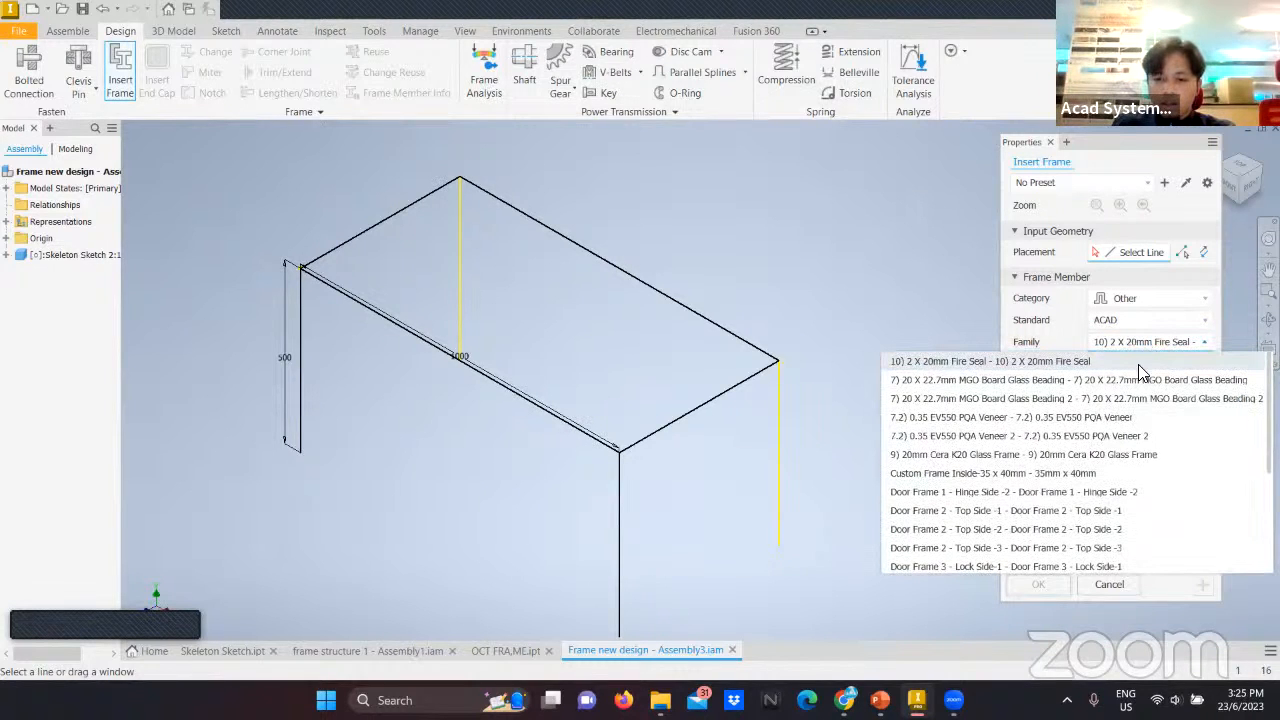
pyautogui.scroll(-3, 1135, 395)
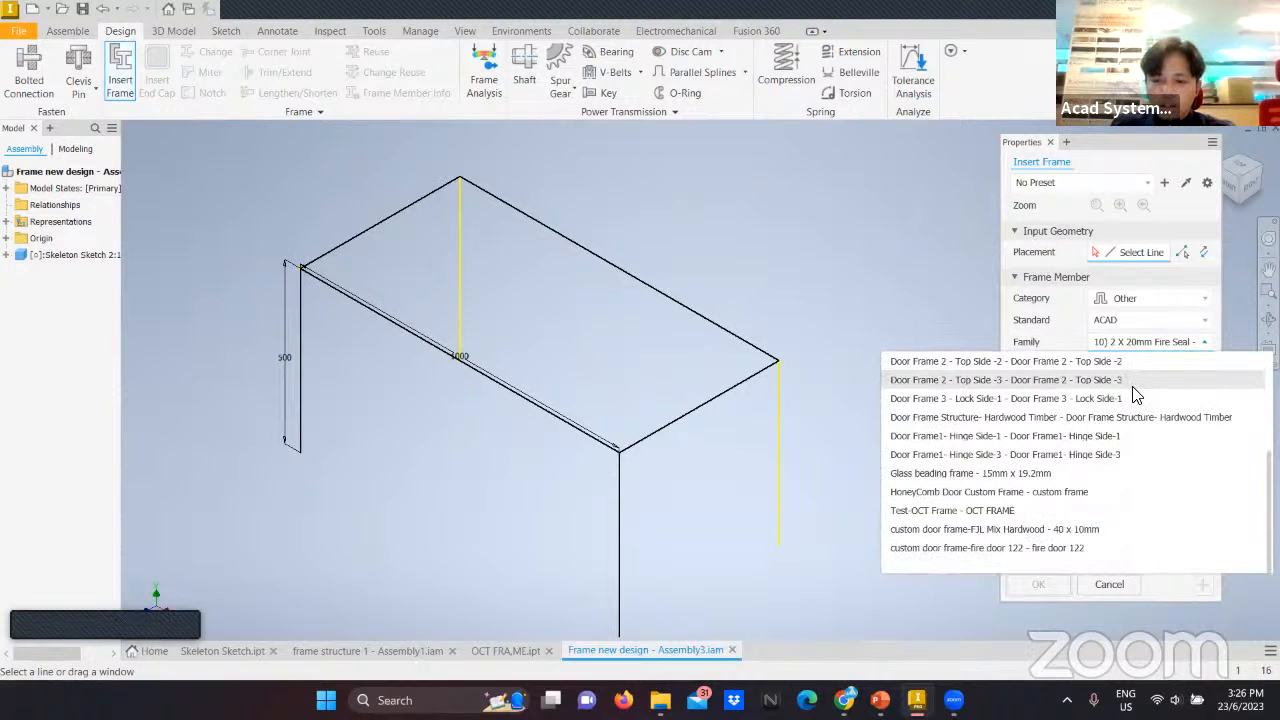
pyautogui.scroll(3, 1135, 395)
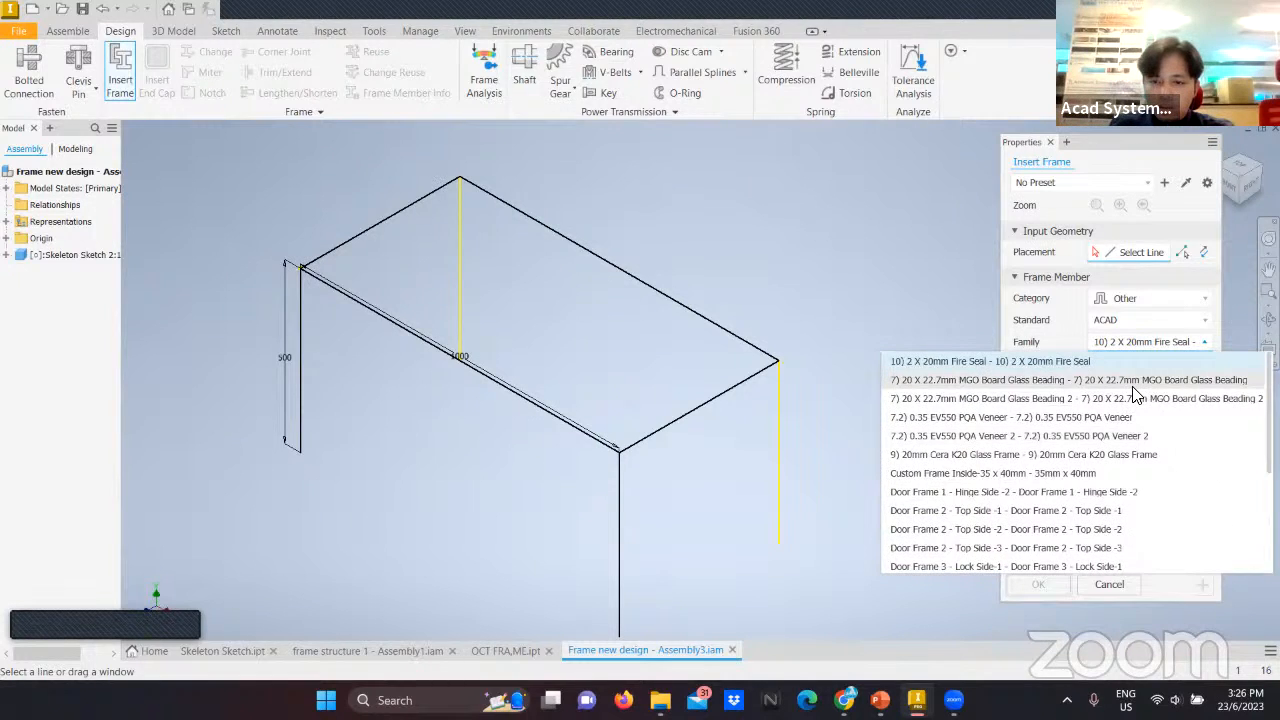
# Set the frame member standard to lowercase acad, with the OCT FRA,ME octagon Frame design family and size 50 x5.
pyautogui.click(1152, 330)
pyautogui.click(1154, 326)
pyautogui.scroll(-2, 1155, 348)
pyautogui.click(1107, 528)
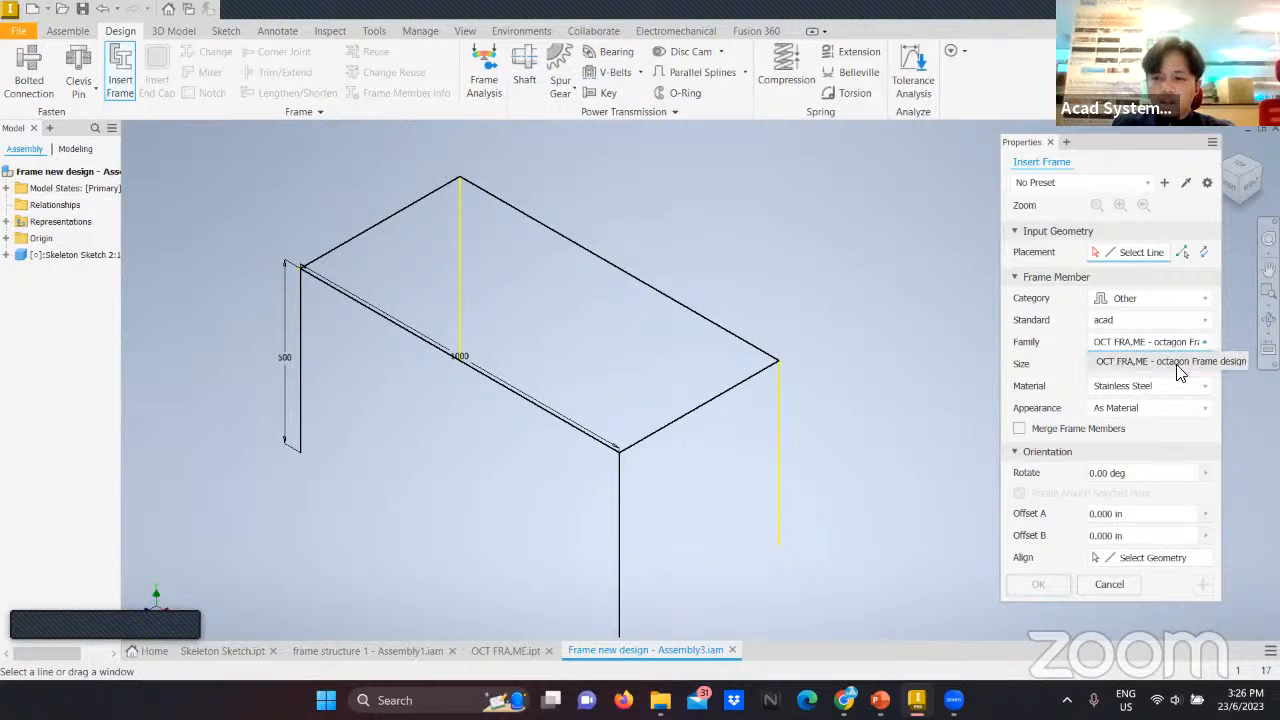
pyautogui.click(1136, 365)
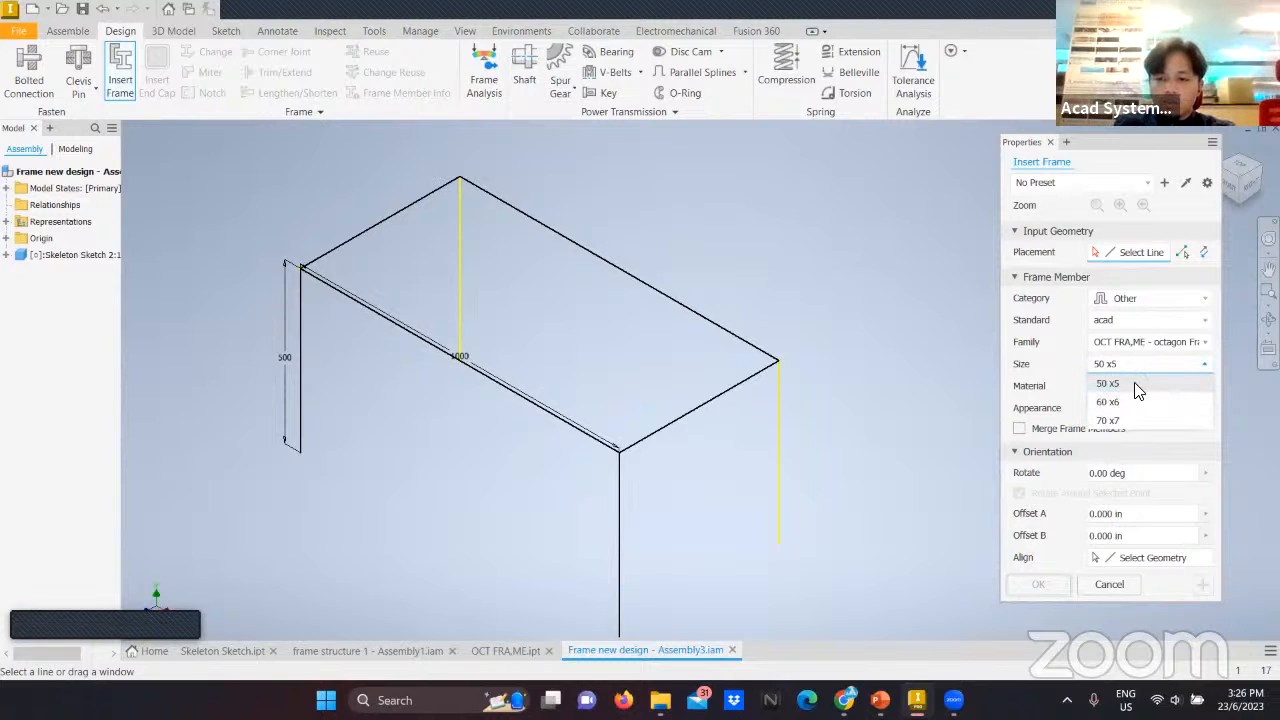
pyautogui.click(1136, 388)
pyautogui.click(1134, 370)
pyautogui.click(1130, 384)
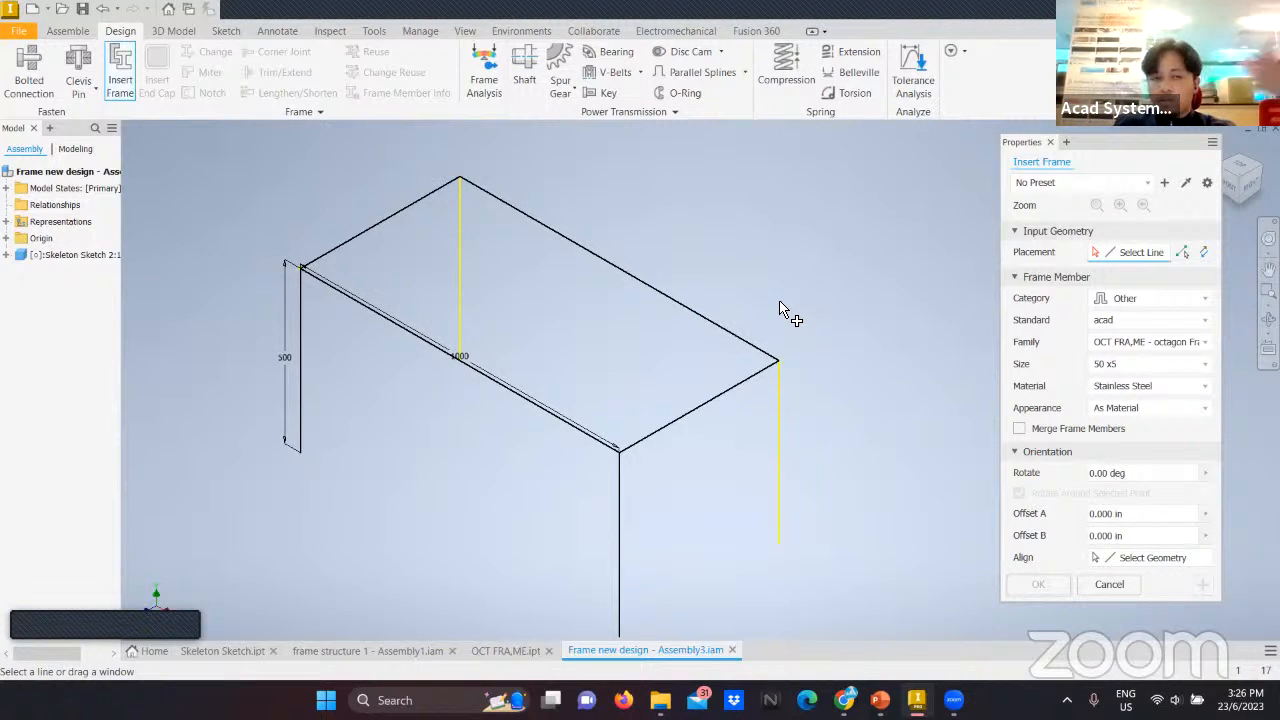
# Select the skeleton's four tabletop edges and four leg lines as placement geometry for the frame members.
pyautogui.click(718, 330)
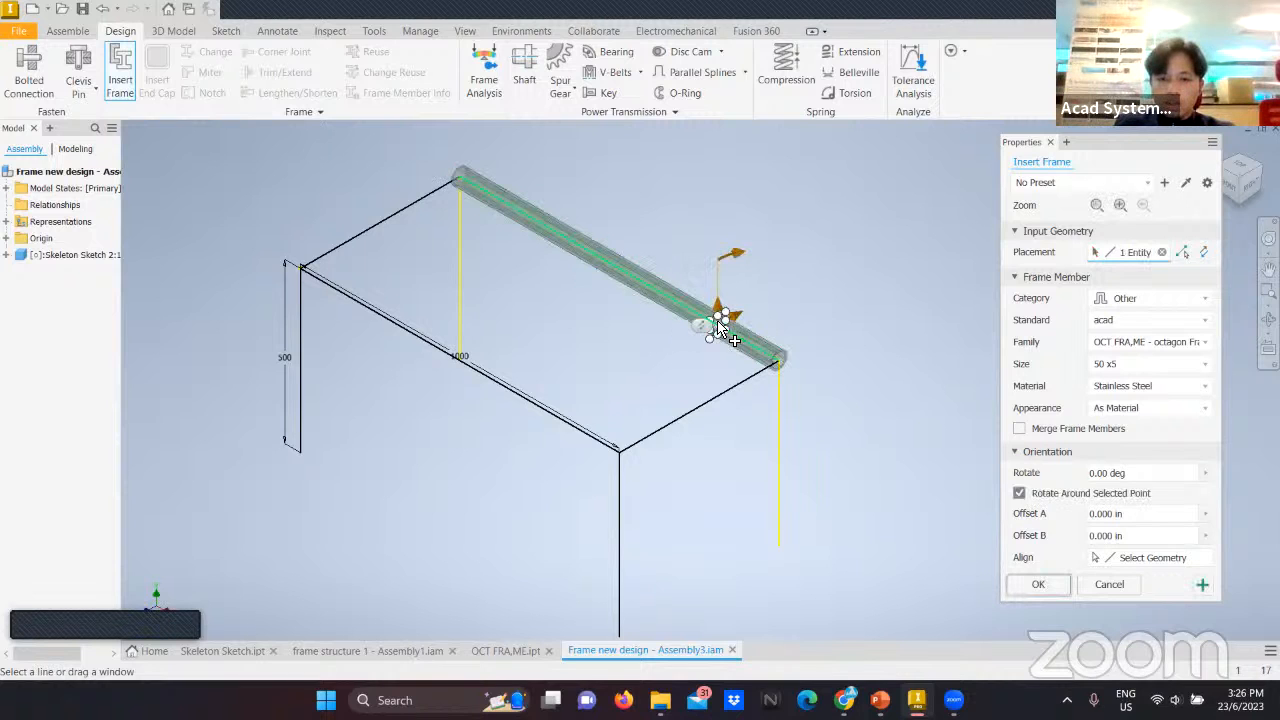
pyautogui.click(427, 189)
pyautogui.click(337, 287)
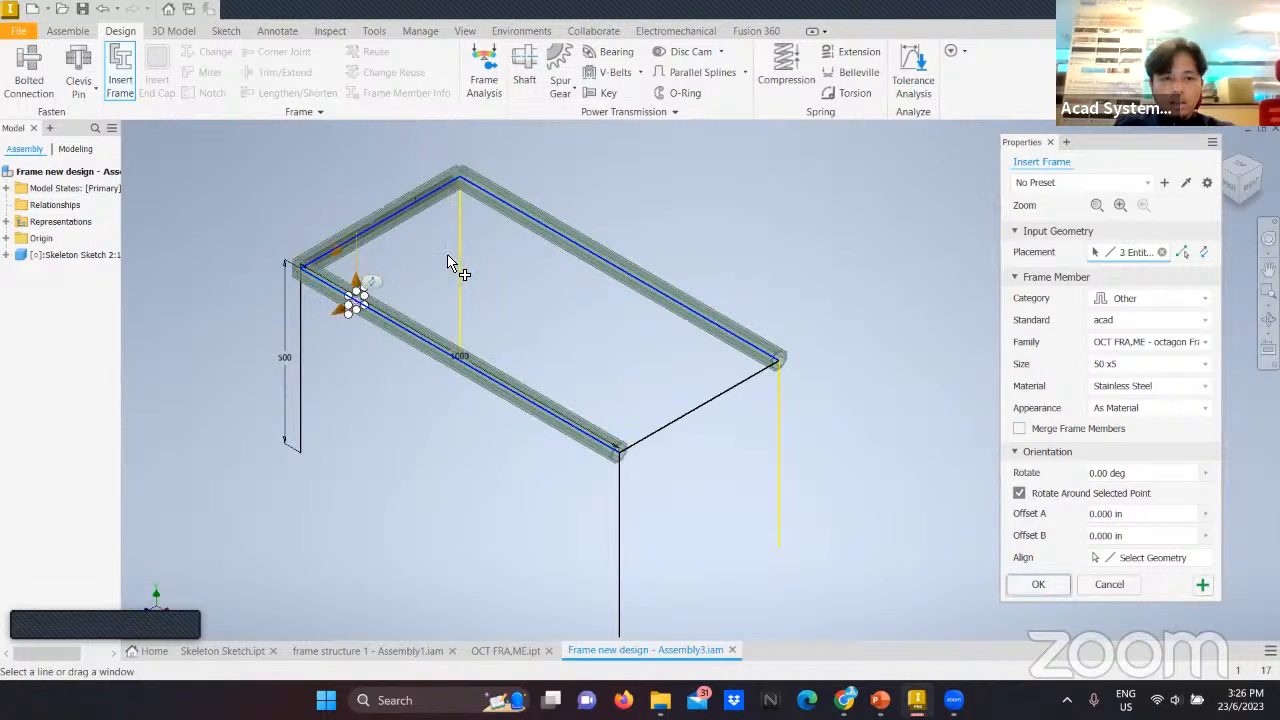
pyautogui.click(459, 252)
pyautogui.click(300, 332)
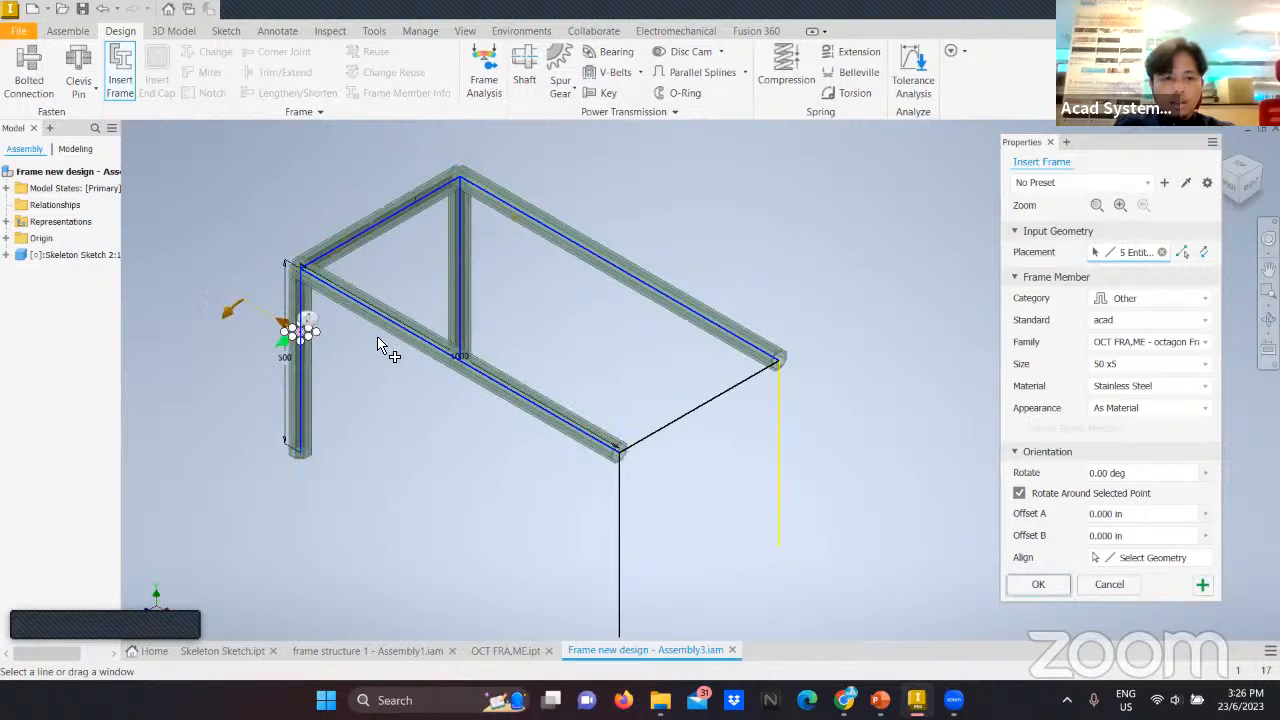
pyautogui.click(621, 478)
pyautogui.click(659, 432)
pyautogui.click(779, 441)
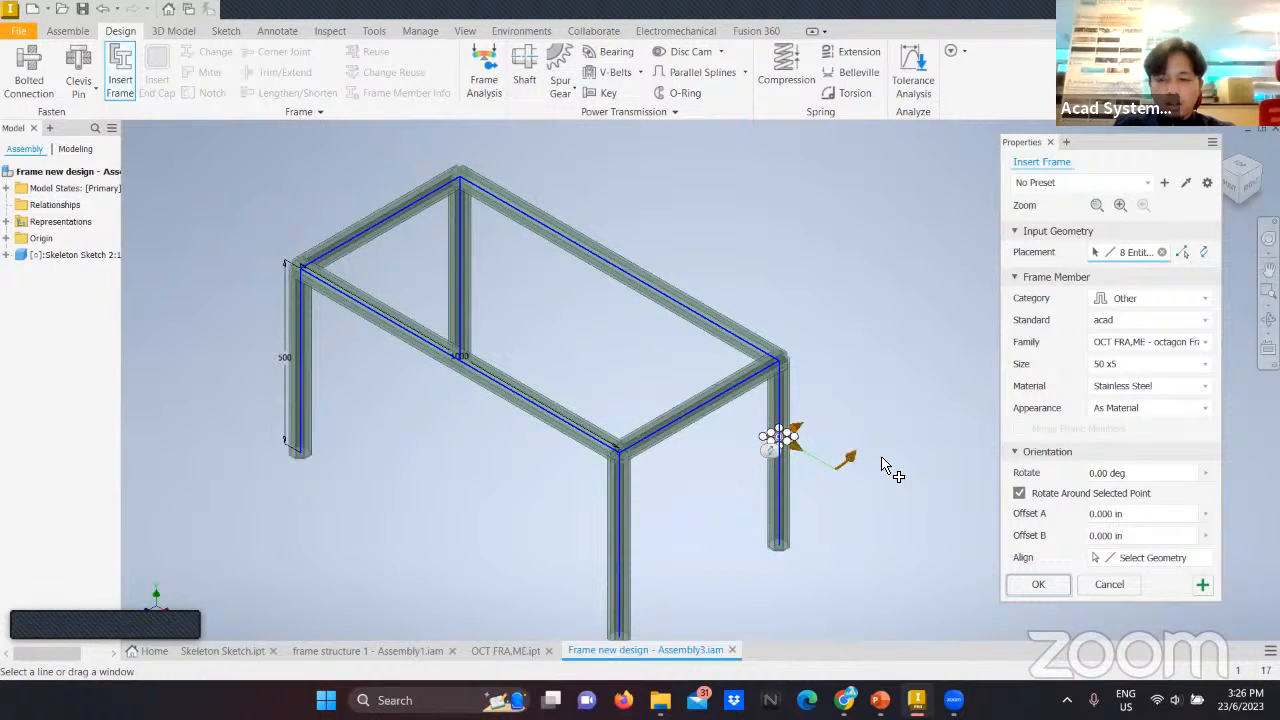
# Create the frame, accepting the default names and locations for the frame, skeleton and member files.
pyautogui.click(1037, 584)
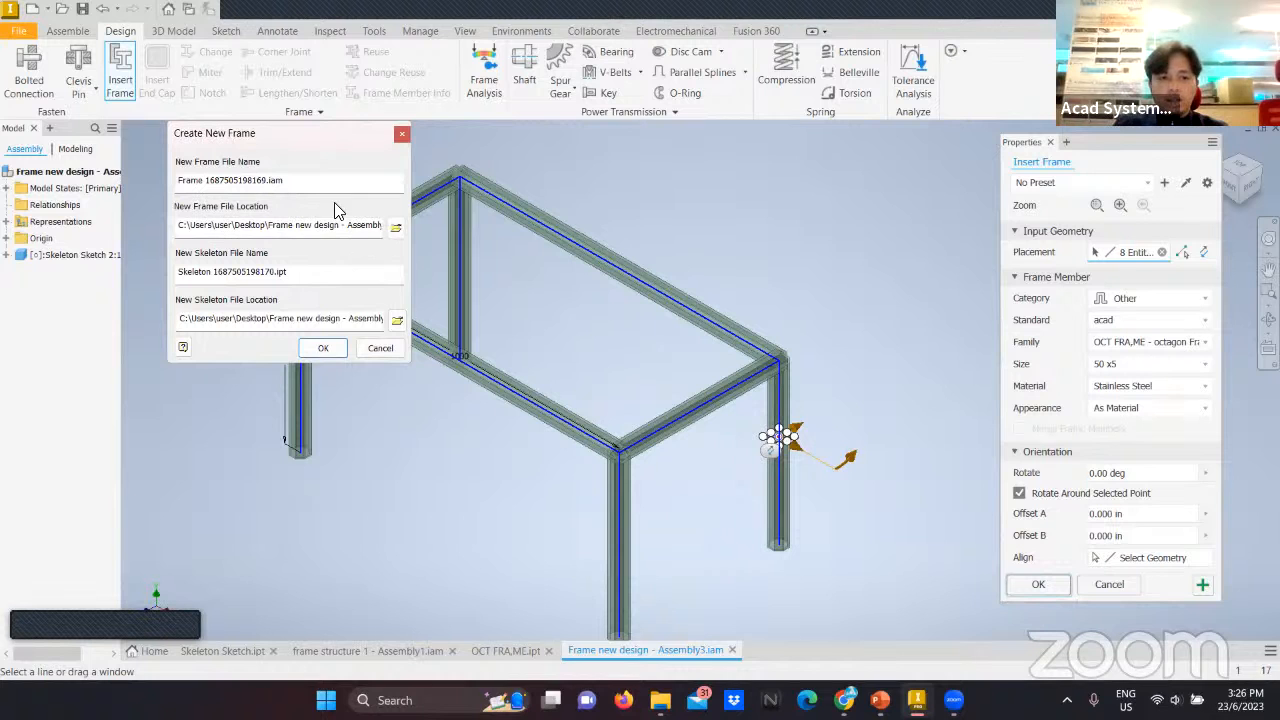
pyautogui.click(336, 352)
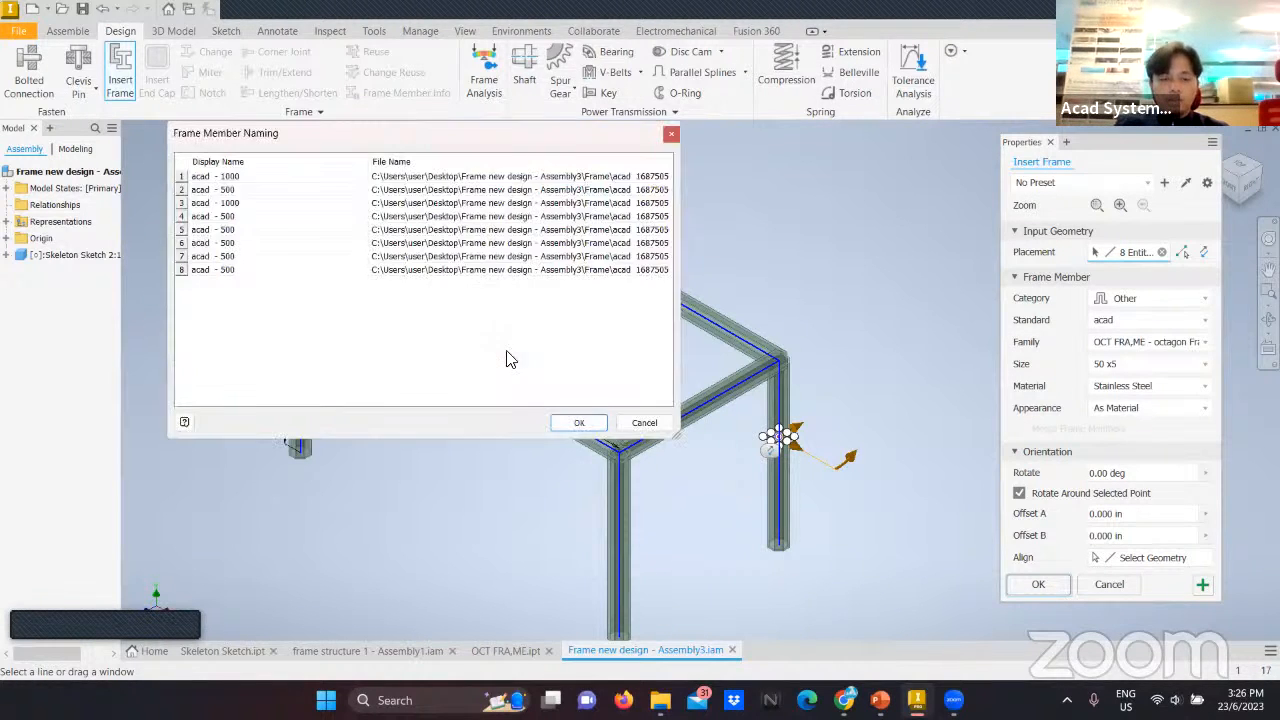
pyautogui.click(583, 423)
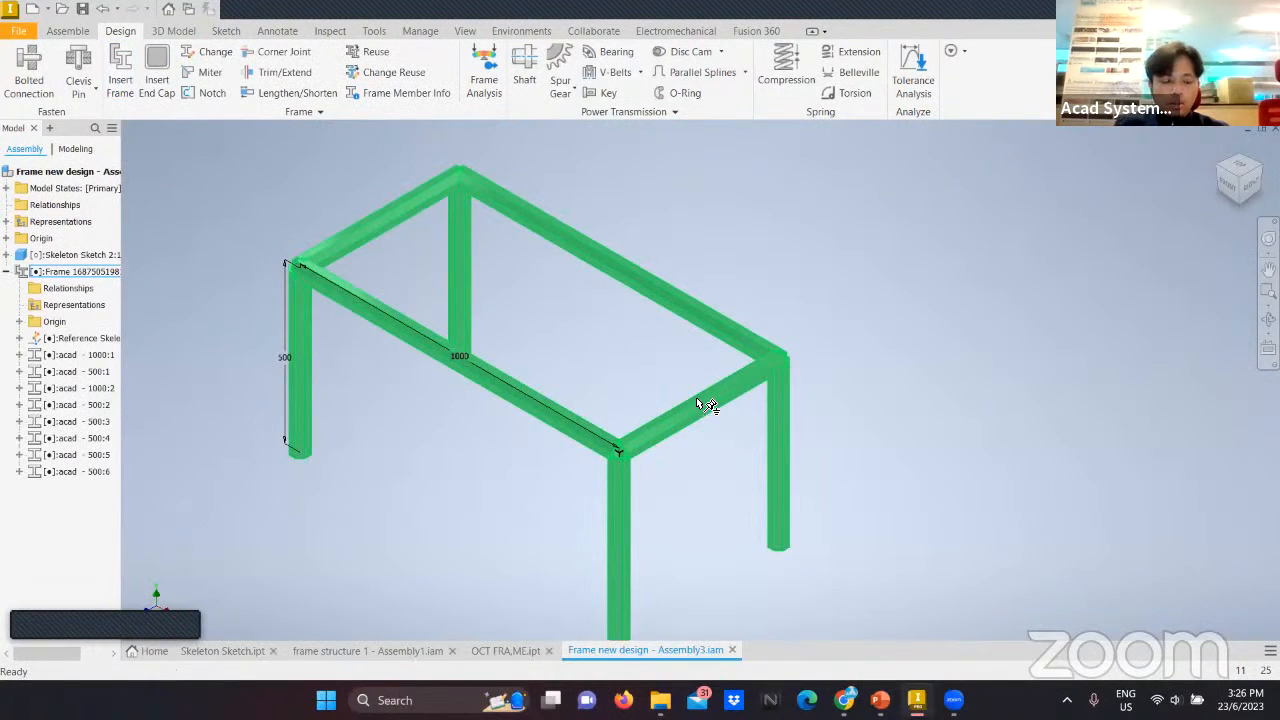
# Change the visual style of the assembly to Shaded with Edges.
pyautogui.scroll(-3, 697, 400)
pyautogui.scroll(3, 697, 403)
pyautogui.scroll(-3, 586, 249)
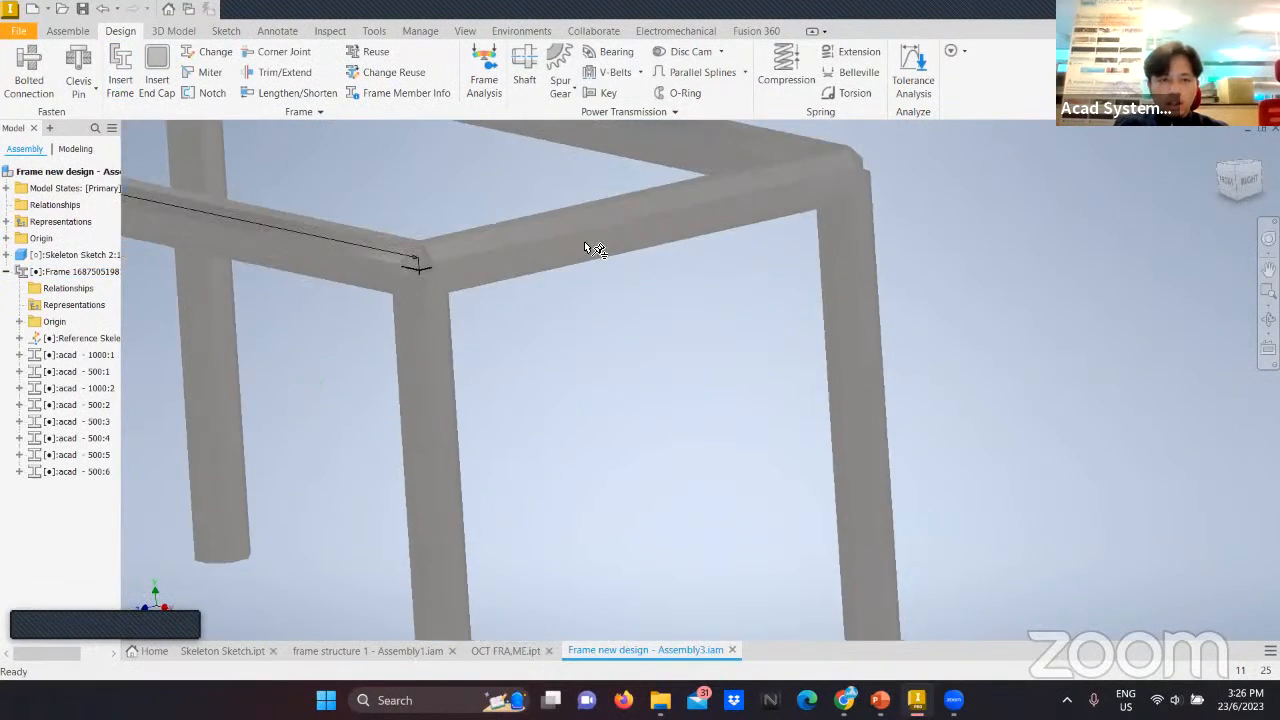
pyautogui.click(465, 31)
pyautogui.click(322, 64)
pyautogui.click(362, 190)
# Examine how the octagonal members meet at the front corner of the frame.
pyautogui.scroll(-10, 430, 272)
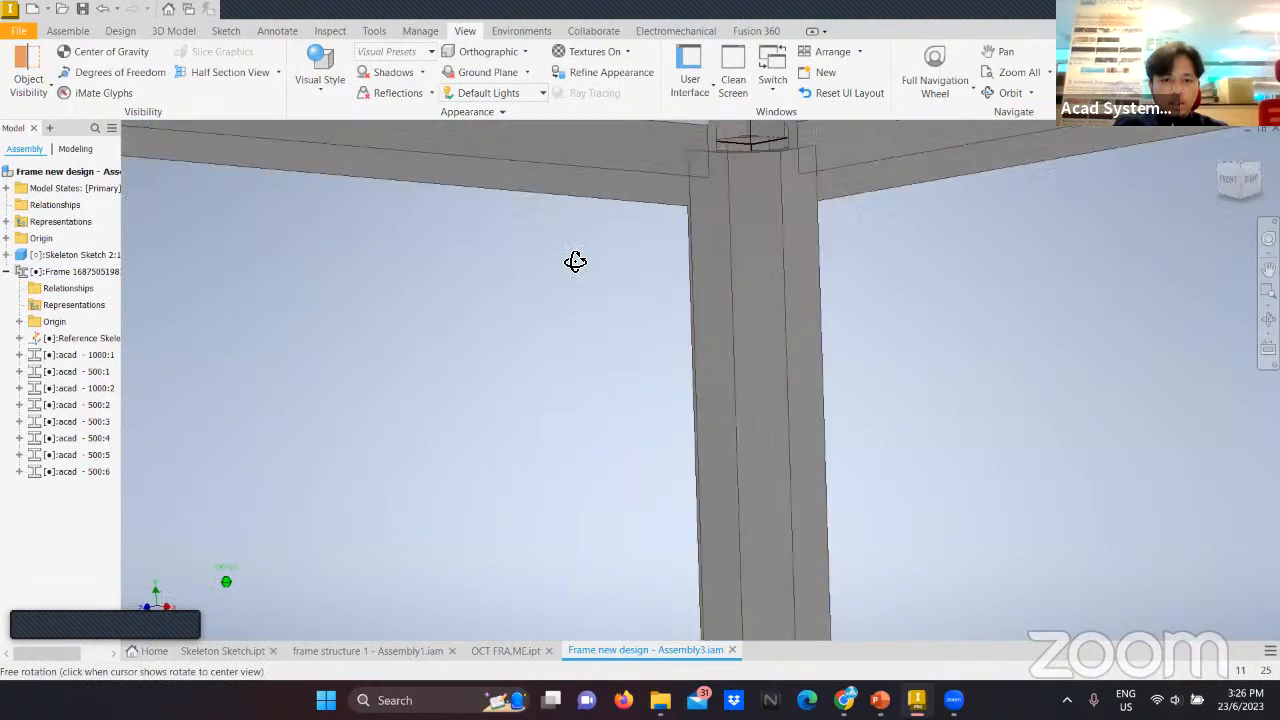
pyautogui.scroll(3, 820, 312)
pyautogui.moveTo(820, 312); pyautogui.dragTo(812, 178, button='middle')
pyautogui.moveTo(912, 610); pyautogui.dragTo(899, 375, button='middle')
pyautogui.scroll(-6, 900, 474)
pyautogui.scroll(-2, 920, 416)
pyautogui.scroll(5, 920, 416)
pyautogui.keyDown('shift'); pyautogui.moveTo(899, 375); pyautogui.dragTo(905, 430, button='middle'); pyautogui.keyUp('shift')
pyautogui.moveTo(800, 362); pyautogui.dragTo(750, 490, button='middle')
pyautogui.scroll(3, 843, 340)
pyautogui.moveTo(820, 303); pyautogui.dragTo(786, 317, button='middle')
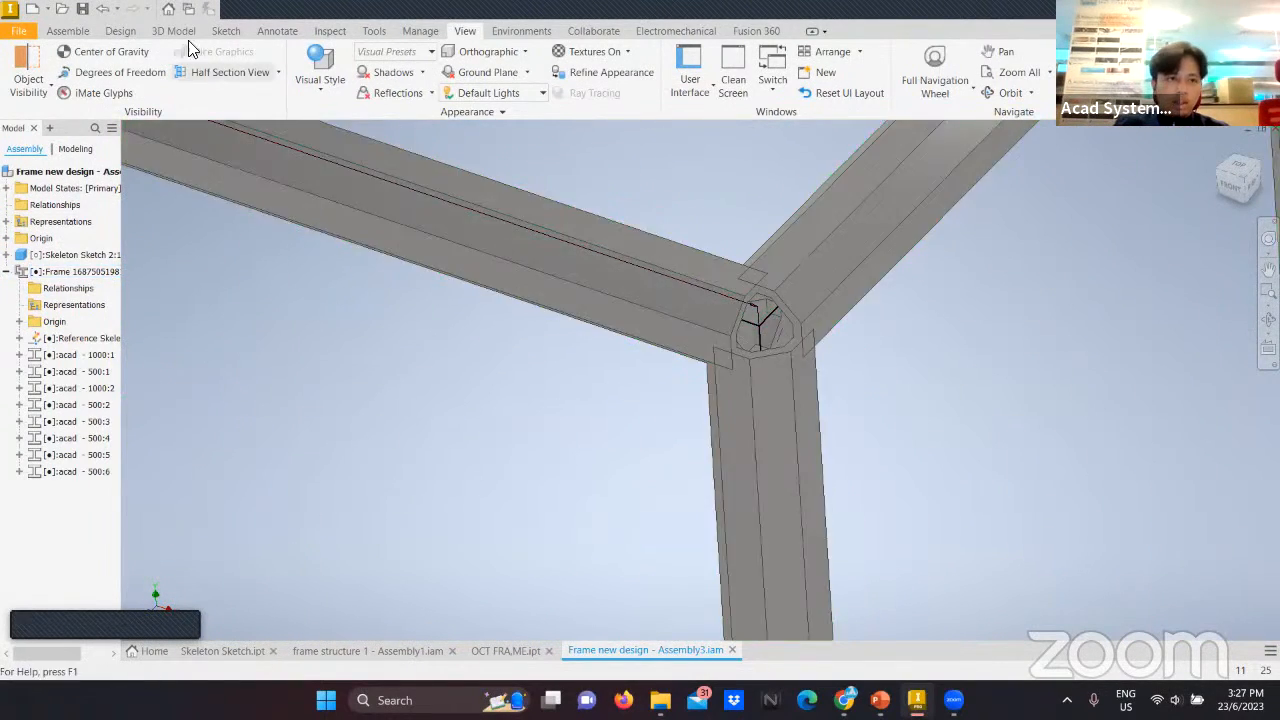
# Edit the first 1000 mm member with Frame Generator and add the 500 mm crossbar at the front corner to the selection.
pyautogui.click(120, 31)
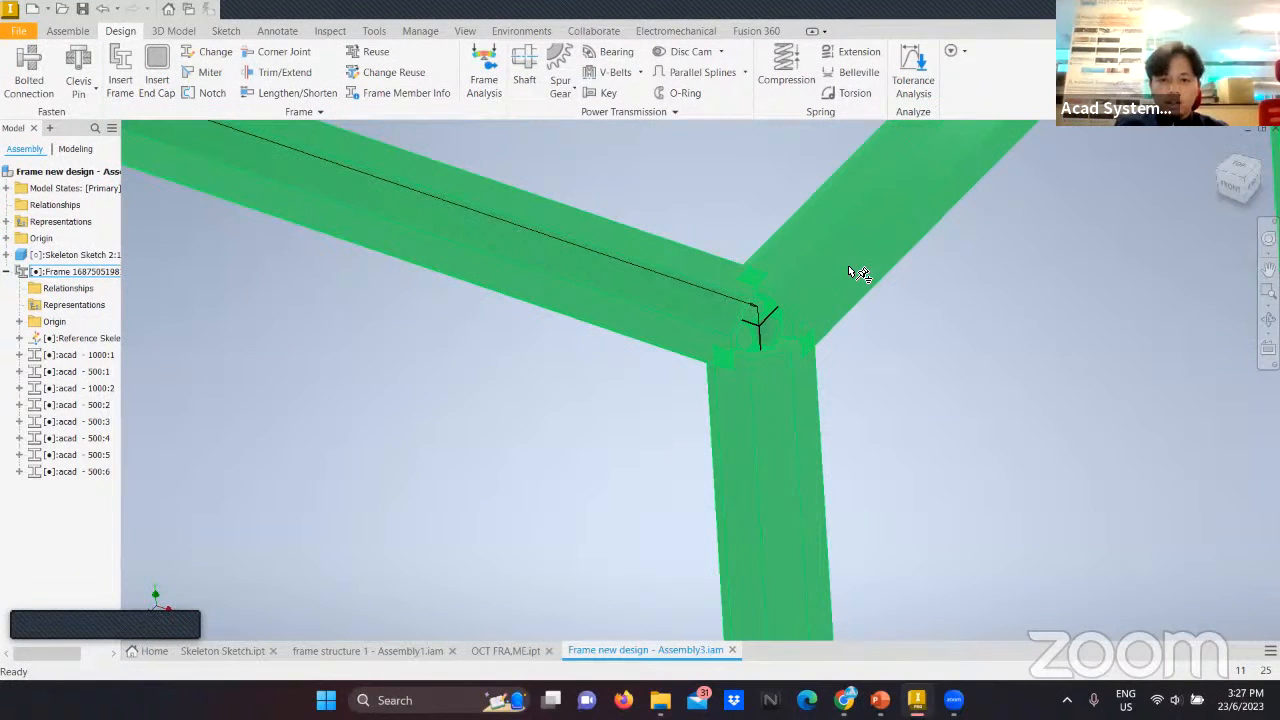
pyautogui.rightClick(100, 360)
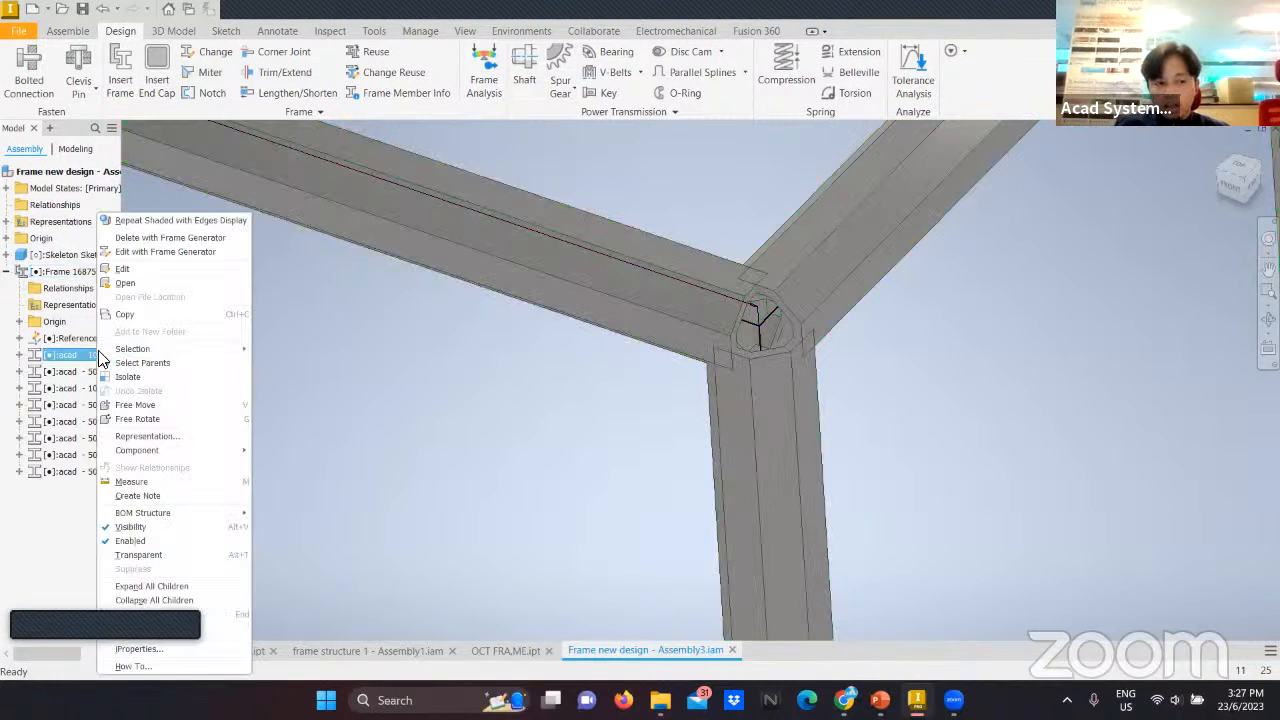
pyautogui.click(137, 253)
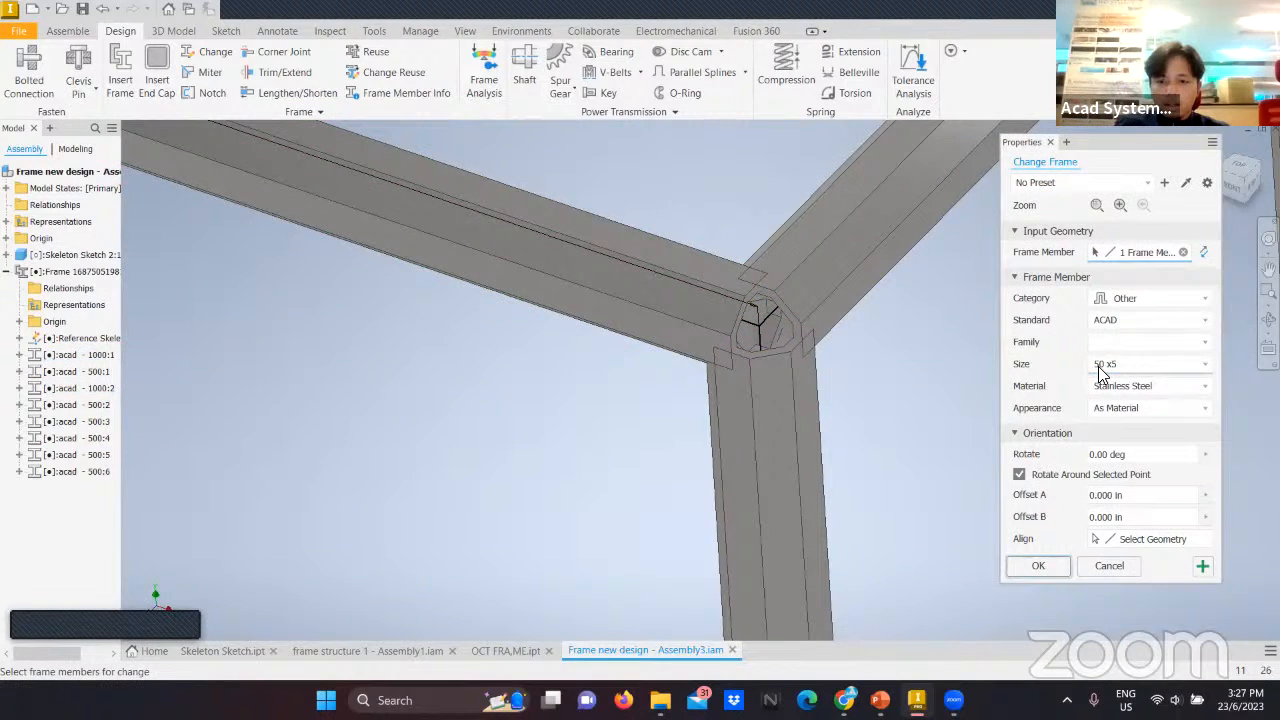
pyautogui.click(821, 258)
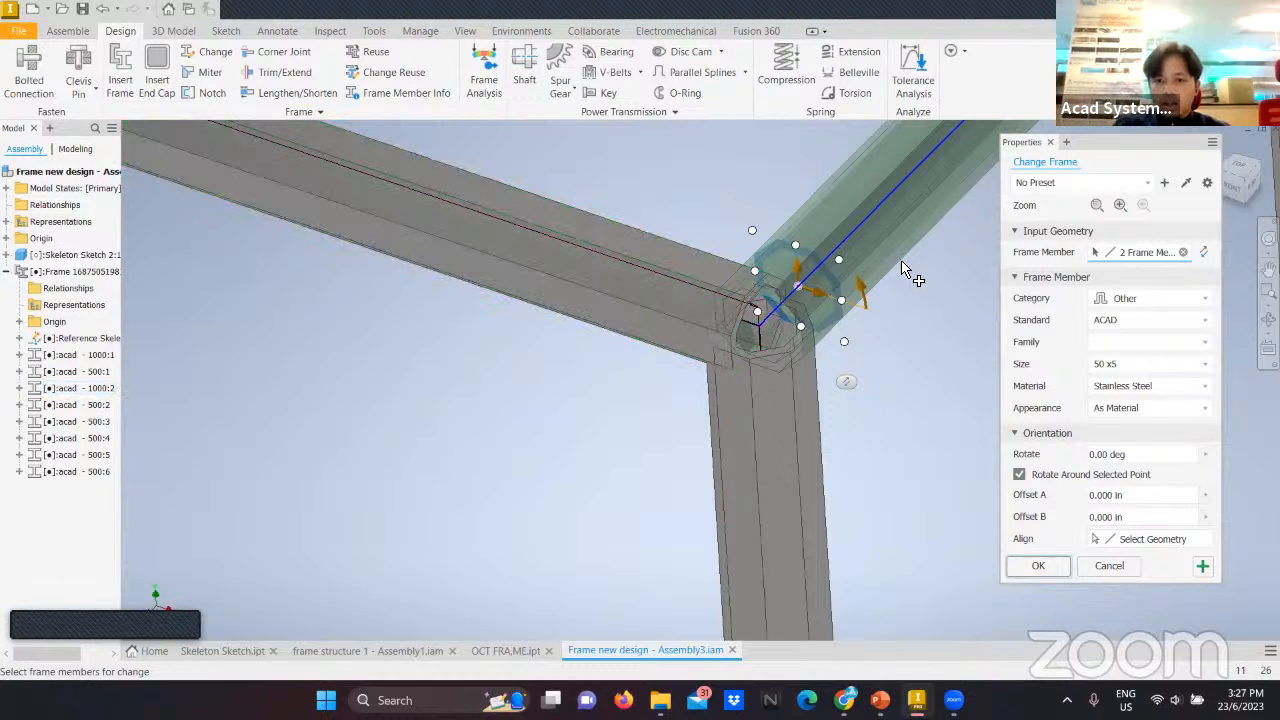
# Rotate the selected members to -5 deg and move the anchor point to the upper-right corner of the section.
pyautogui.moveTo(864, 289); pyautogui.dragTo(831, 273)
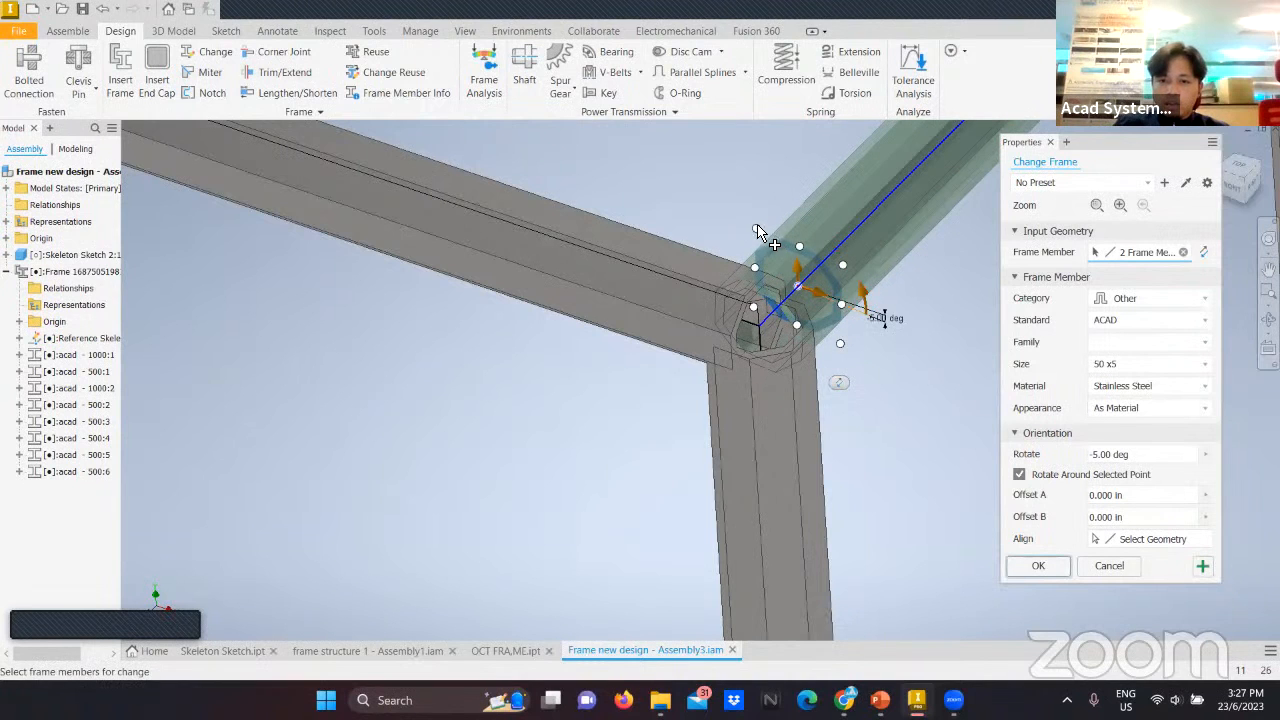
pyautogui.click(755, 230)
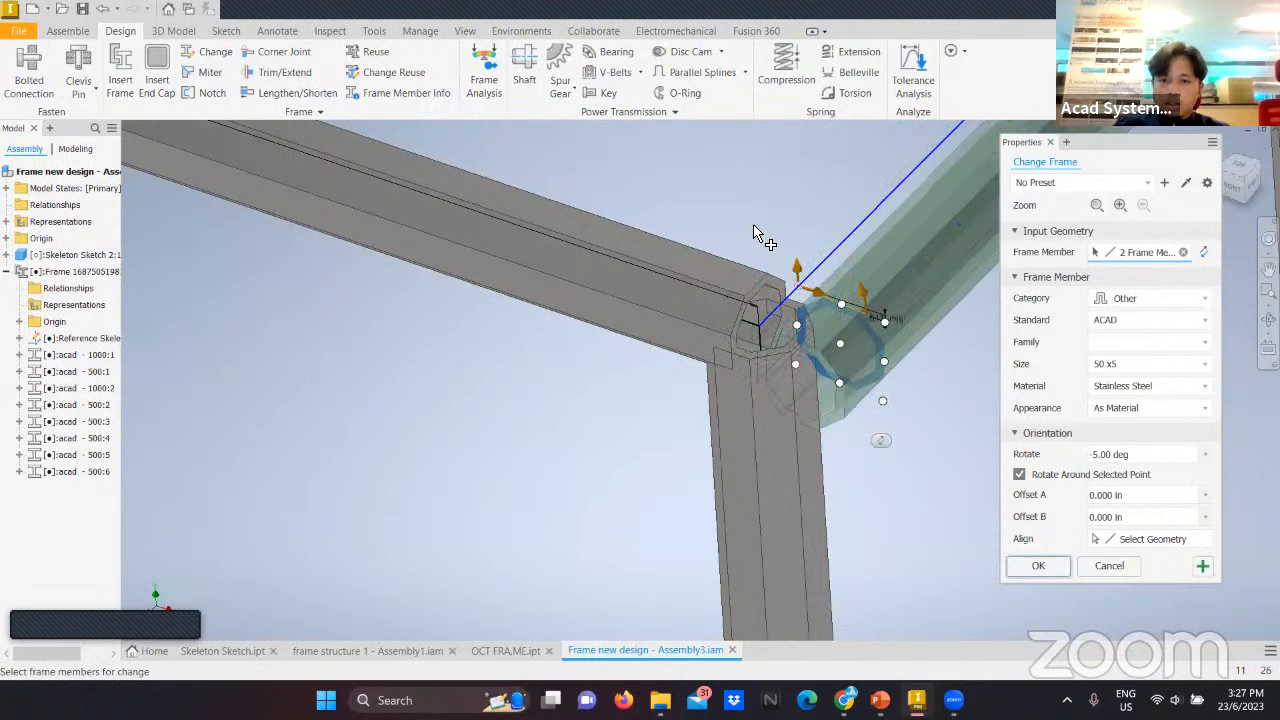
pyautogui.click(841, 345)
pyautogui.click(843, 266)
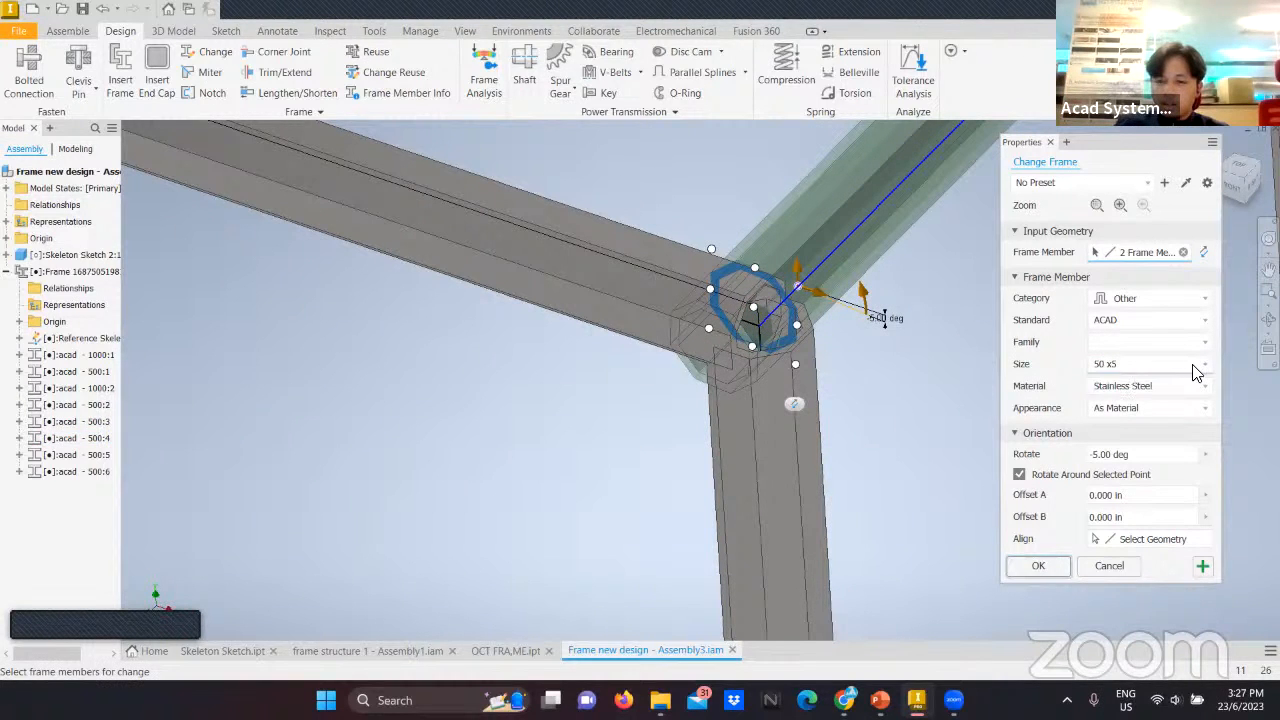
# Set the selected members to the lowercase acad standard and the 70 x7 size.
pyautogui.scroll(3, 953, 353)
pyautogui.scroll(-5, 953, 353)
pyautogui.click(1165, 322)
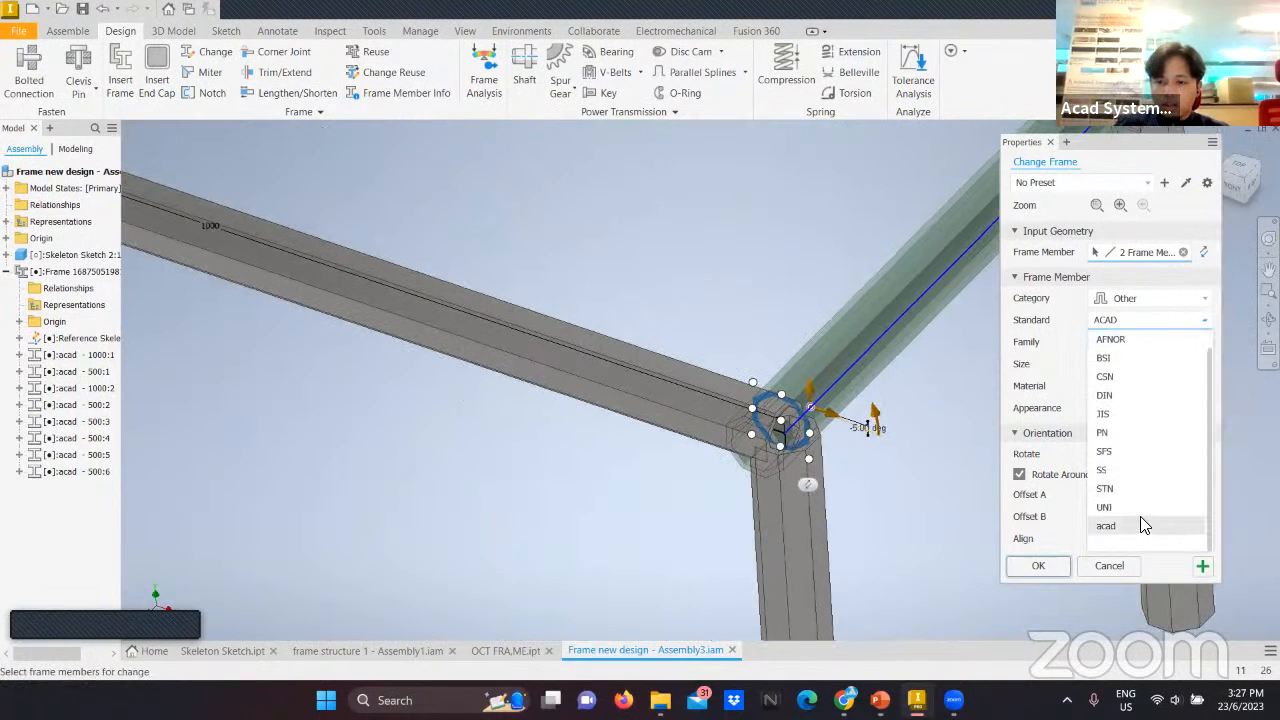
pyautogui.click(1143, 523)
pyautogui.click(1150, 364)
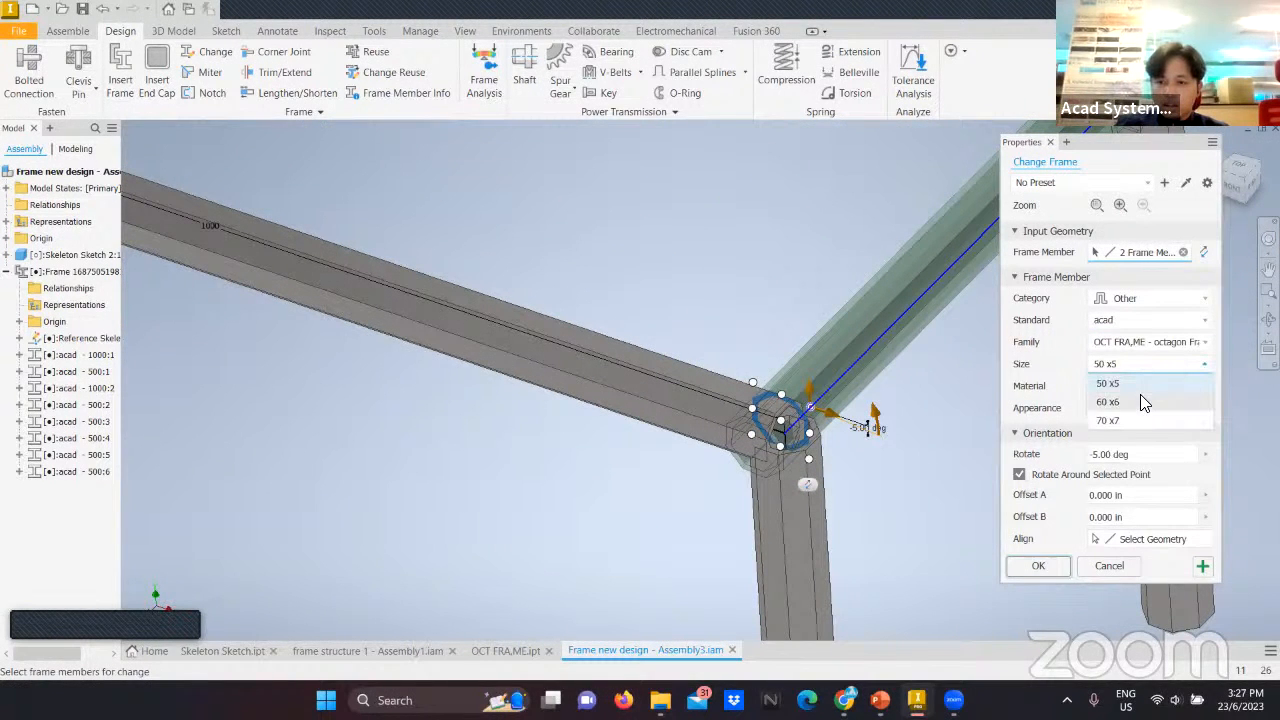
pyautogui.click(1124, 401)
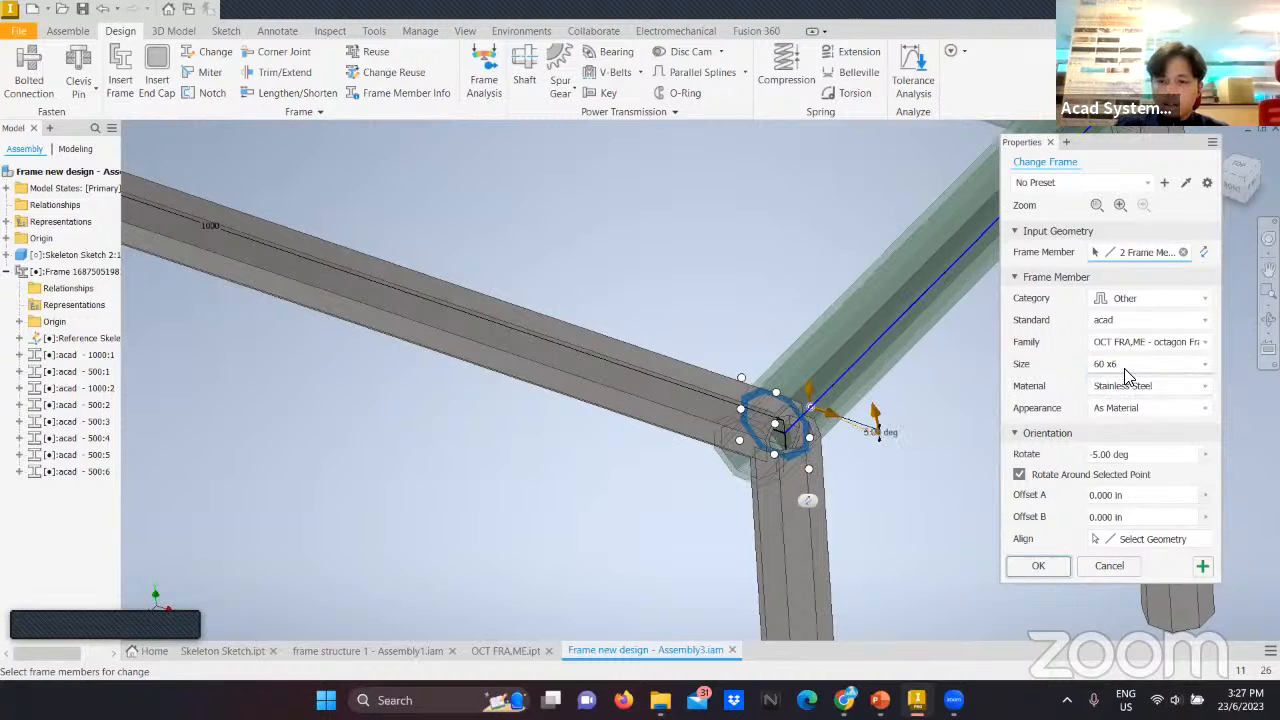
pyautogui.click(1128, 366)
pyautogui.click(1112, 420)
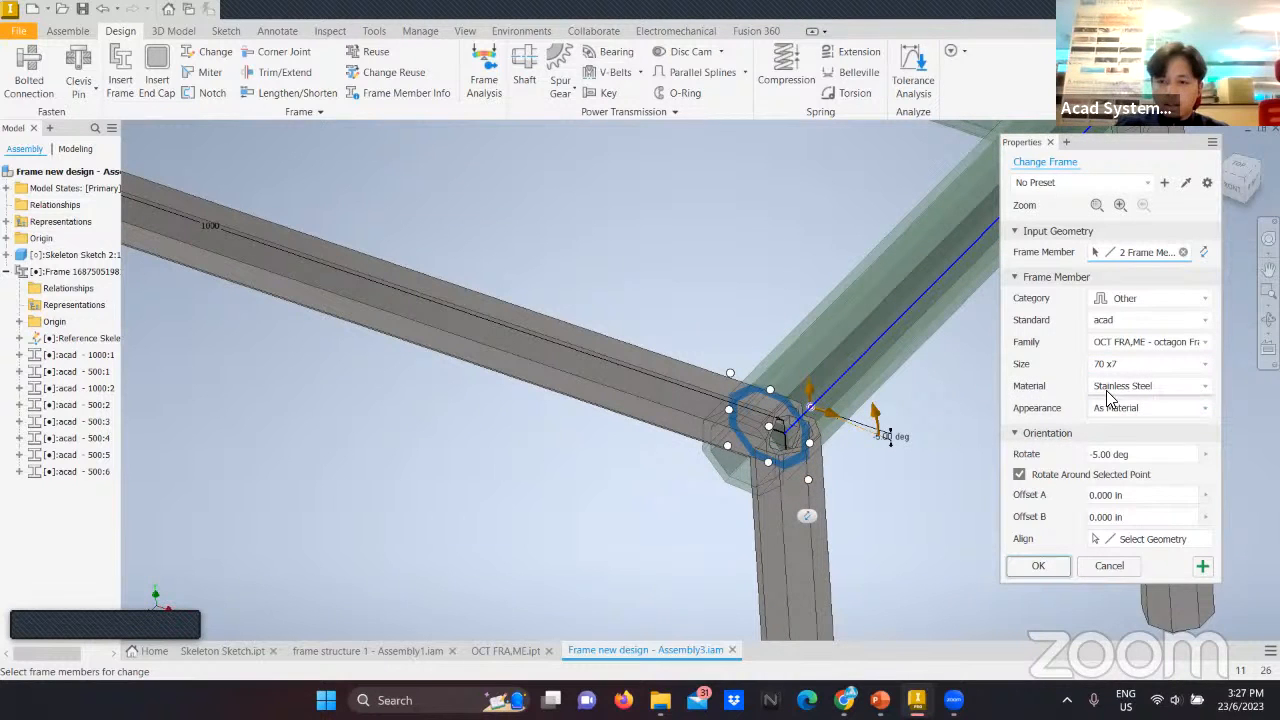
# Keep Stainless Steel as the material and apply the member change, accepting the replacement files and their default names.
pyautogui.click(1110, 393)
pyautogui.scroll(-5, 1135, 480)
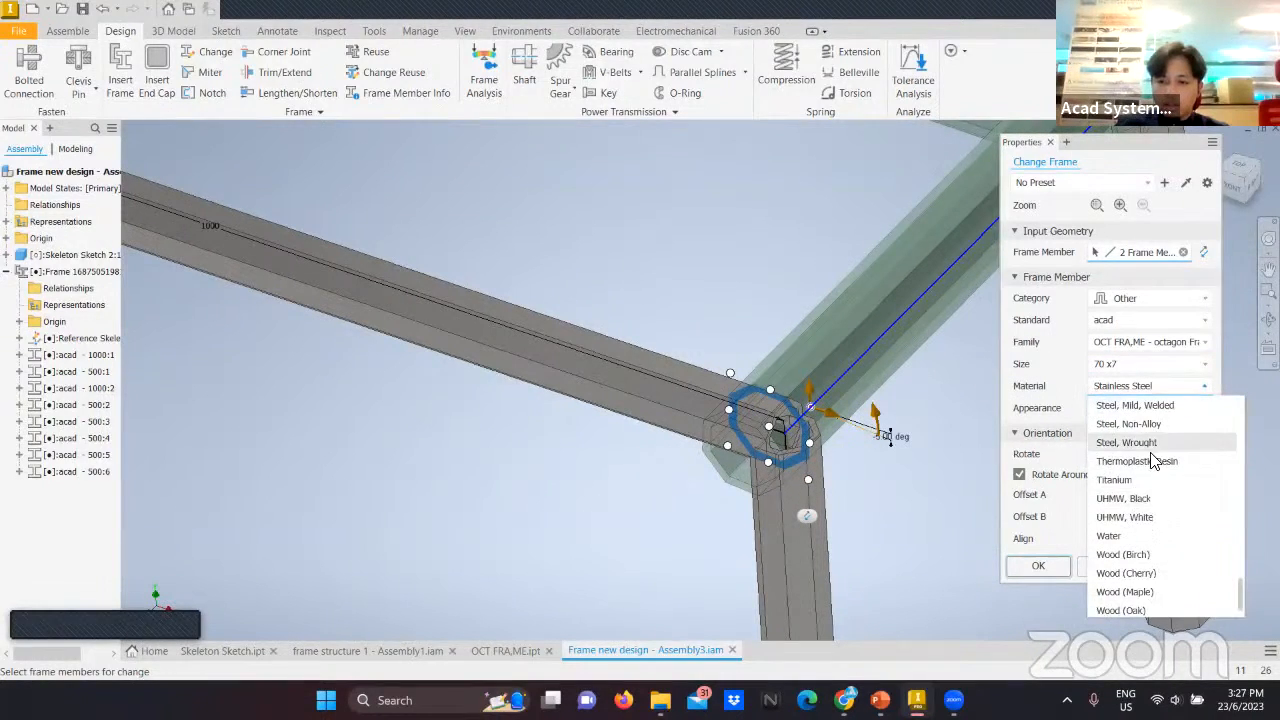
pyautogui.scroll(3, 1136, 492)
pyautogui.click(1042, 574)
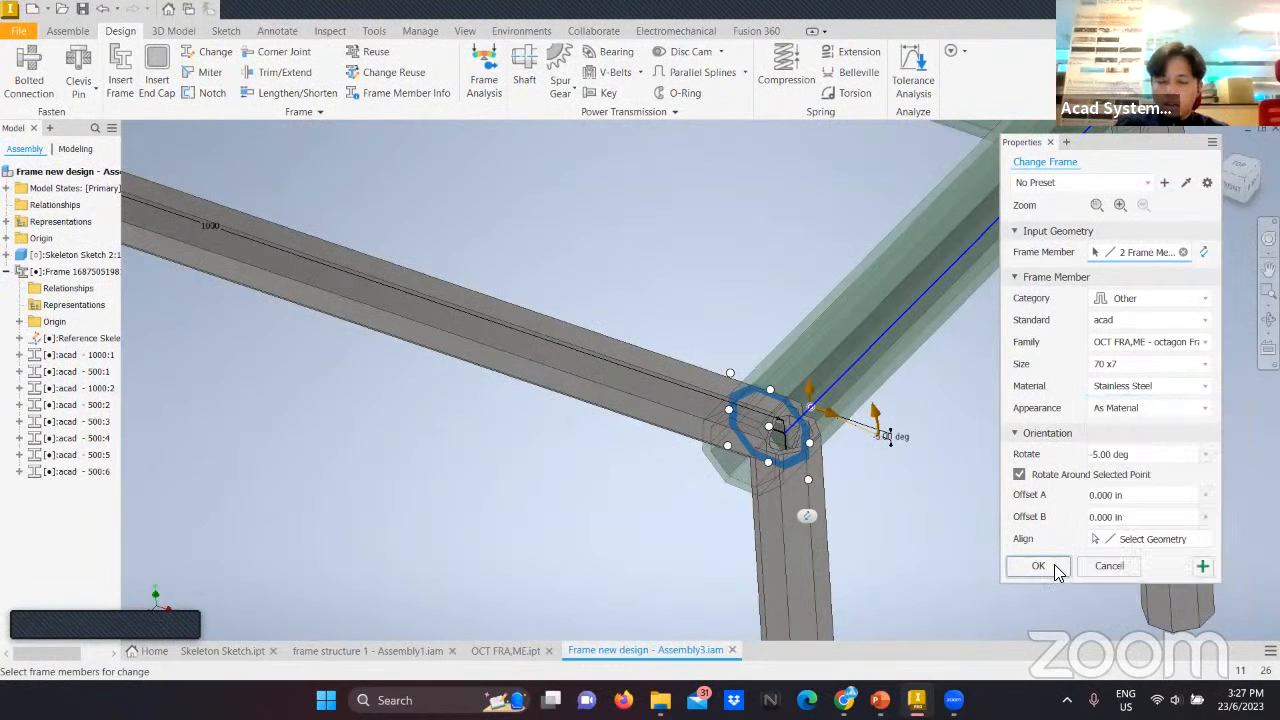
pyautogui.click(1042, 574)
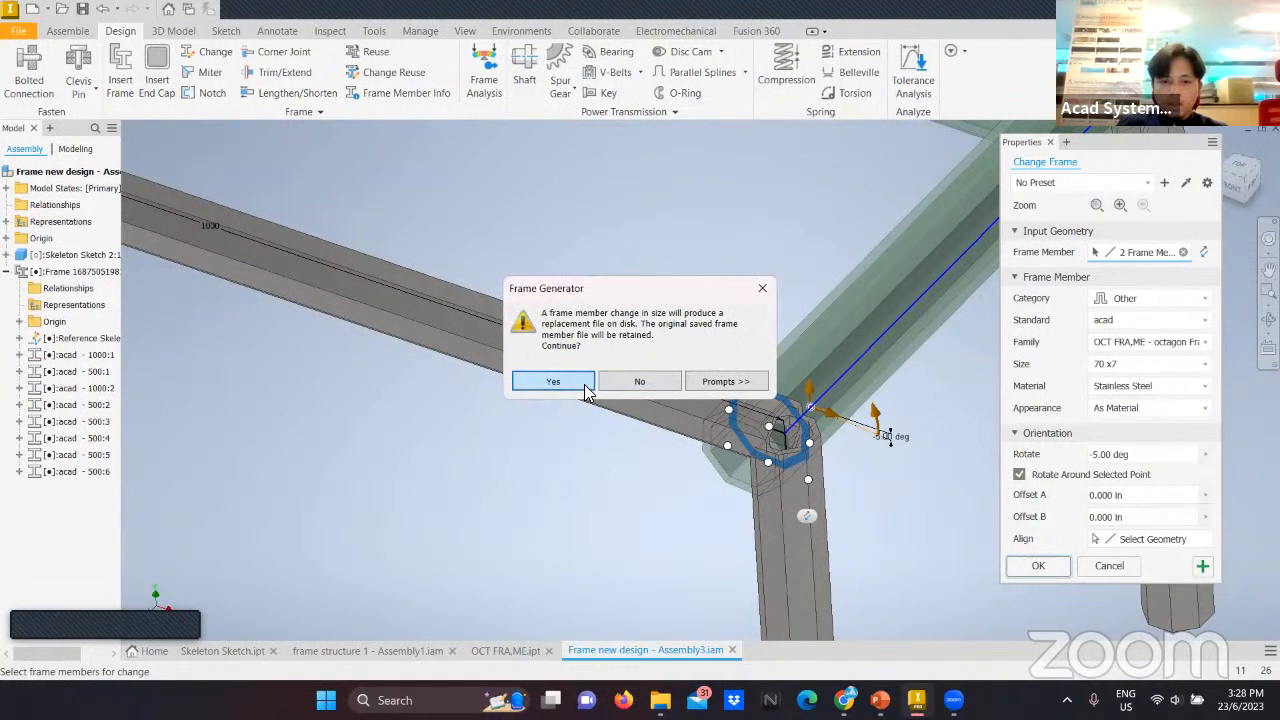
pyautogui.click(553, 381)
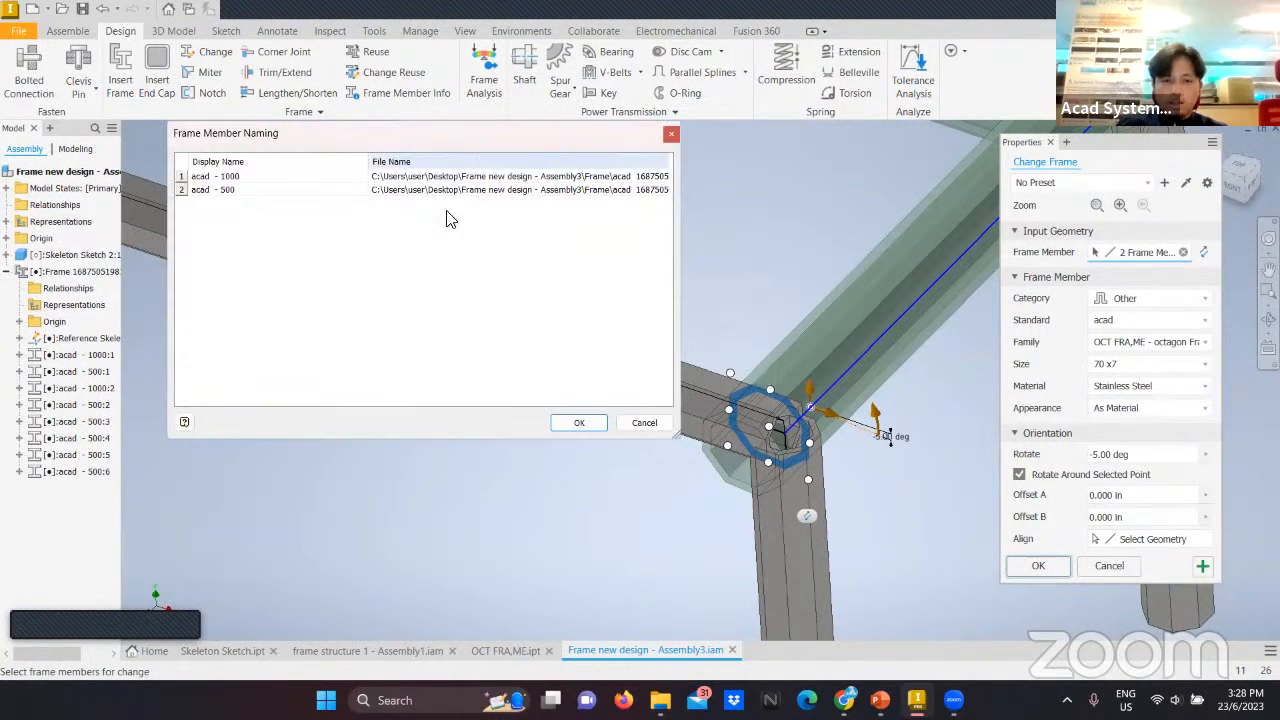
pyautogui.click(579, 422)
# Examine the resized crossbar and its joints with the neighbouring members and legs.
pyautogui.moveTo(854, 409)
pyautogui.keyDown('shift'); pyautogui.mouseDown(button='middle')
pyautogui.moveTo(854, 380)
pyautogui.moveTo(898, 414)
pyautogui.mouseUp(button='middle'); pyautogui.keyUp('shift')
pyautogui.scroll(-3, 941, 376)
pyautogui.scroll(3, 941, 374)
pyautogui.keyDown('shift'); pyautogui.moveTo(954, 363); pyautogui.dragTo(865, 341, button='middle'); pyautogui.keyUp('shift')
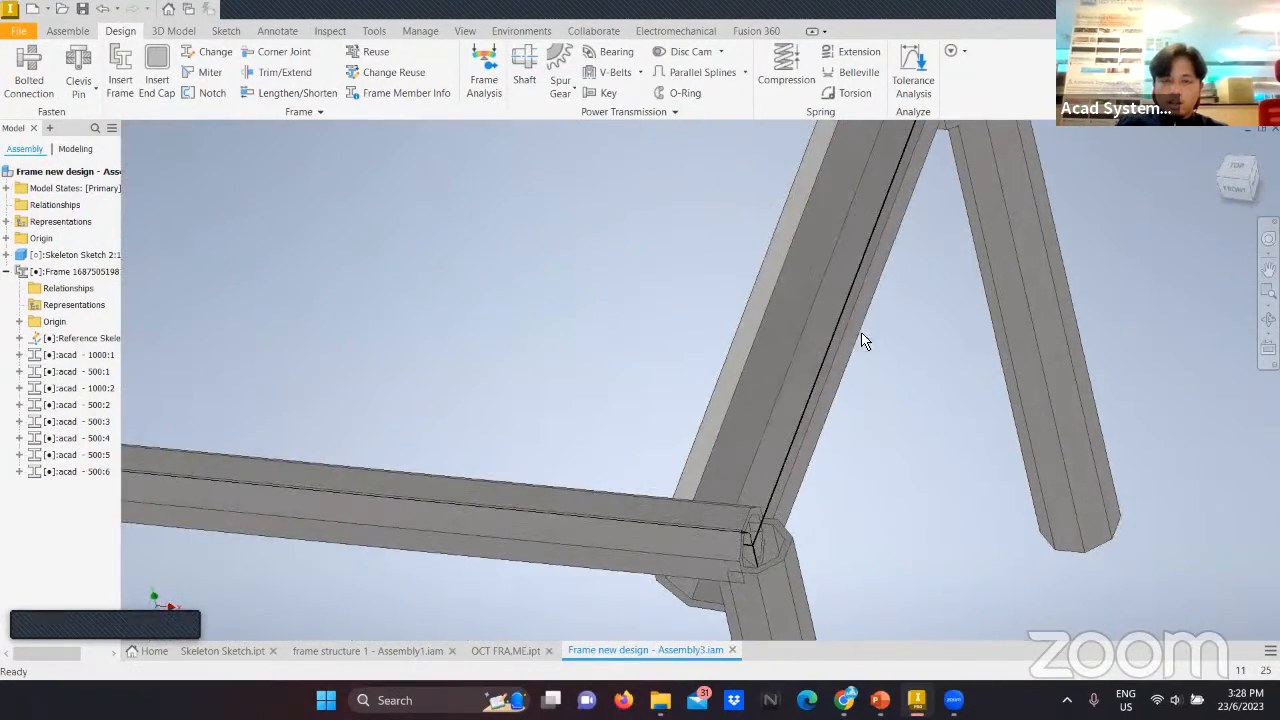
pyautogui.scroll(-3, 900, 296)
pyautogui.scroll(2, 900, 298)
pyautogui.scroll(3, 946, 428)
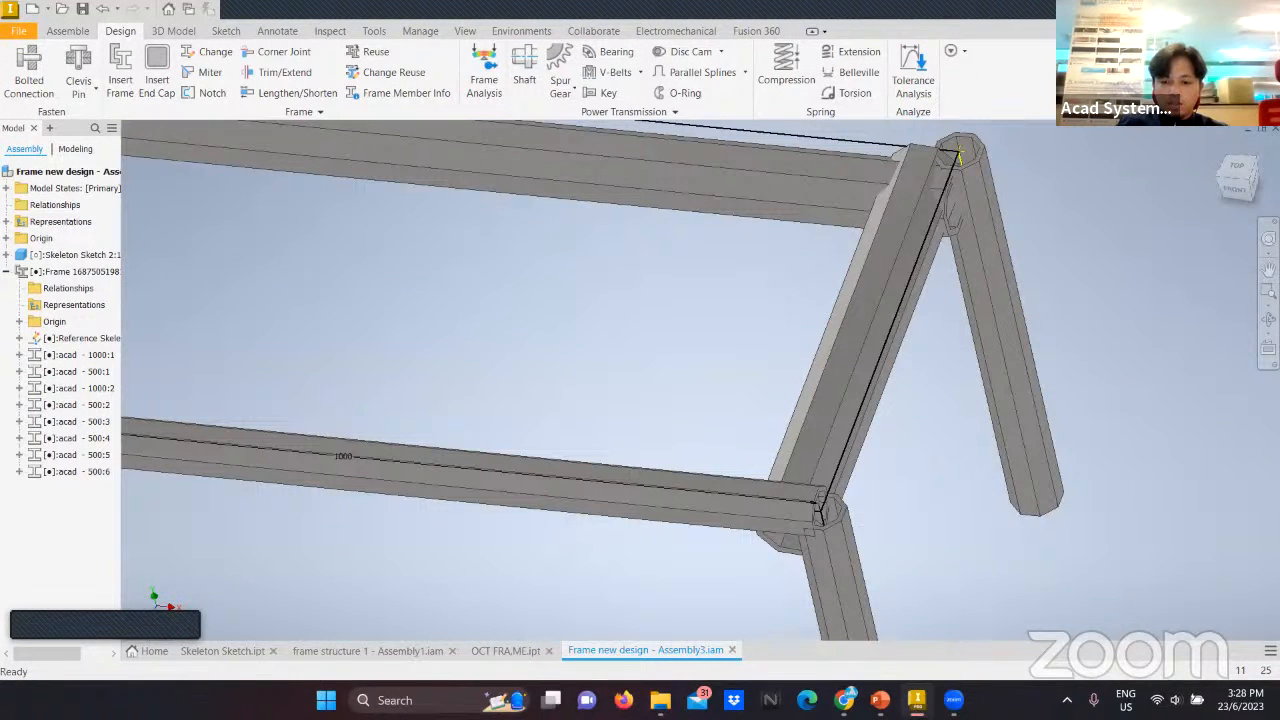
pyautogui.moveTo(953, 700)
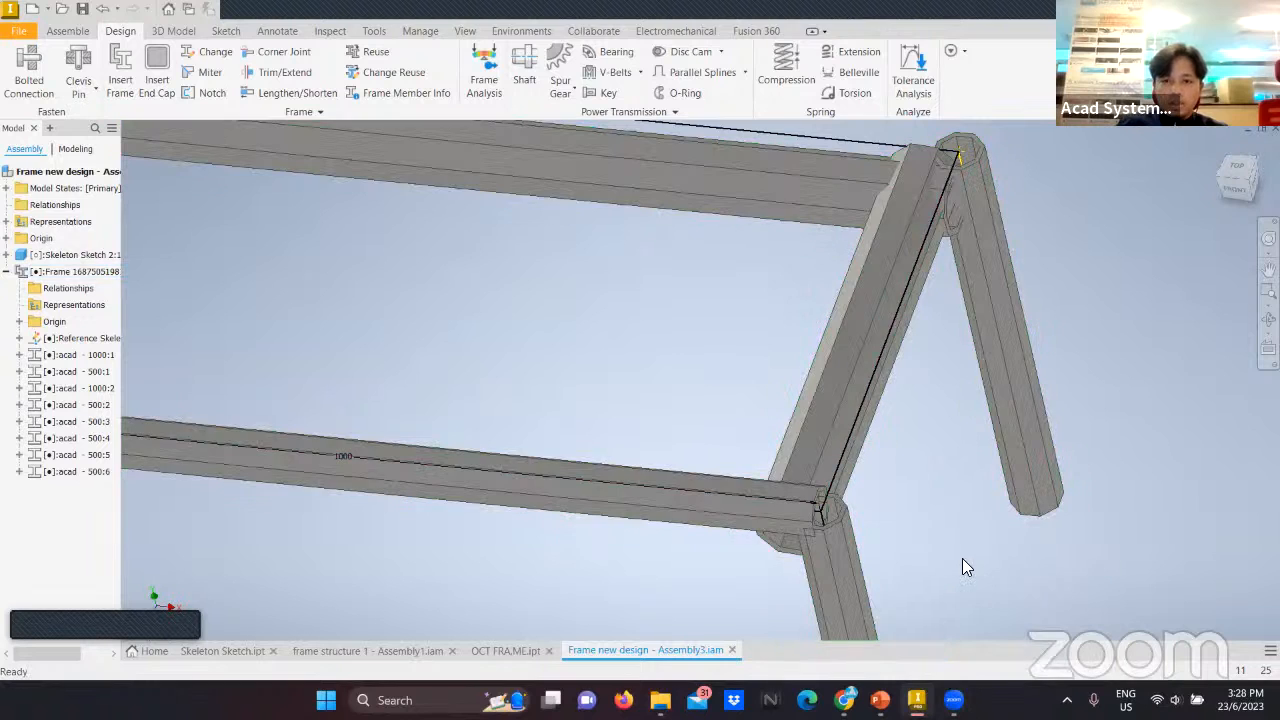
pyautogui.scroll(4, 940, 526)
pyautogui.keyDown('shift'); pyautogui.moveTo(934, 574); pyautogui.dragTo(892, 550, button='middle'); pyautogui.keyUp('shift')
# Switch to the Acad Systems website in the browser and look through its promotions and free online courses and lessons.
pyautogui.moveTo(953, 700)
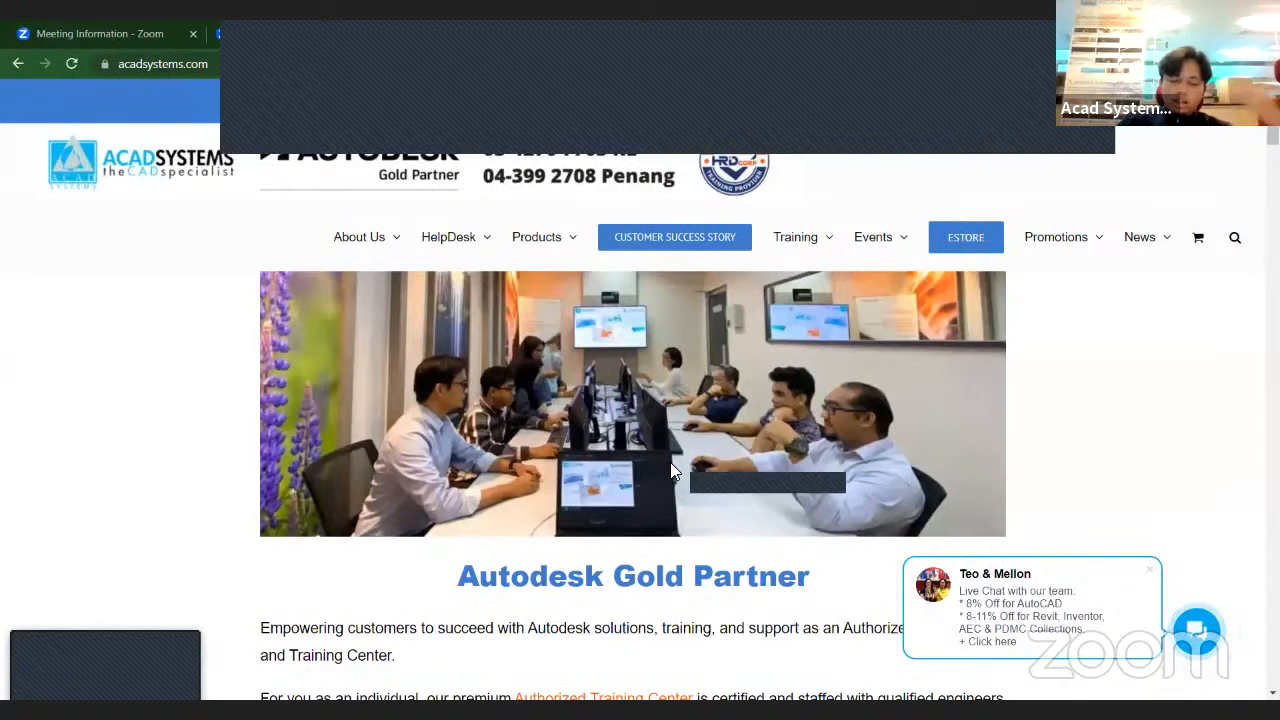
pyautogui.scroll(-10, 680, 490)
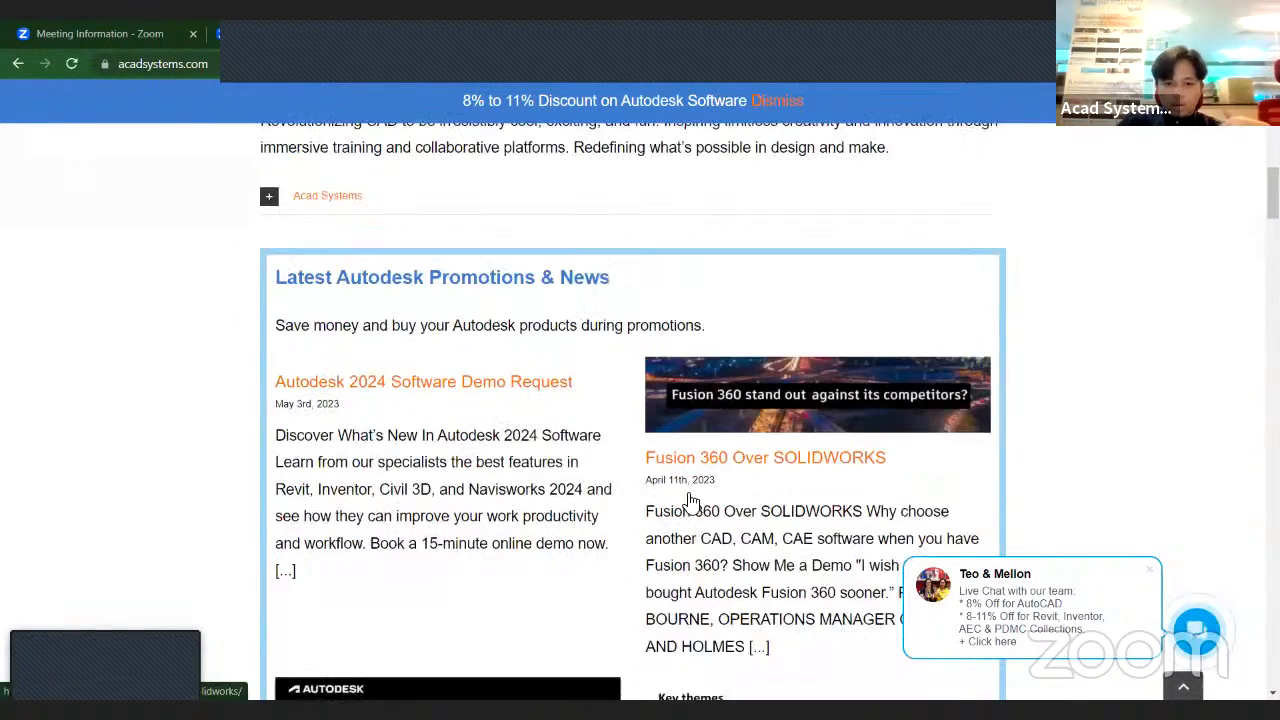
pyautogui.scroll(-15, 690, 495)
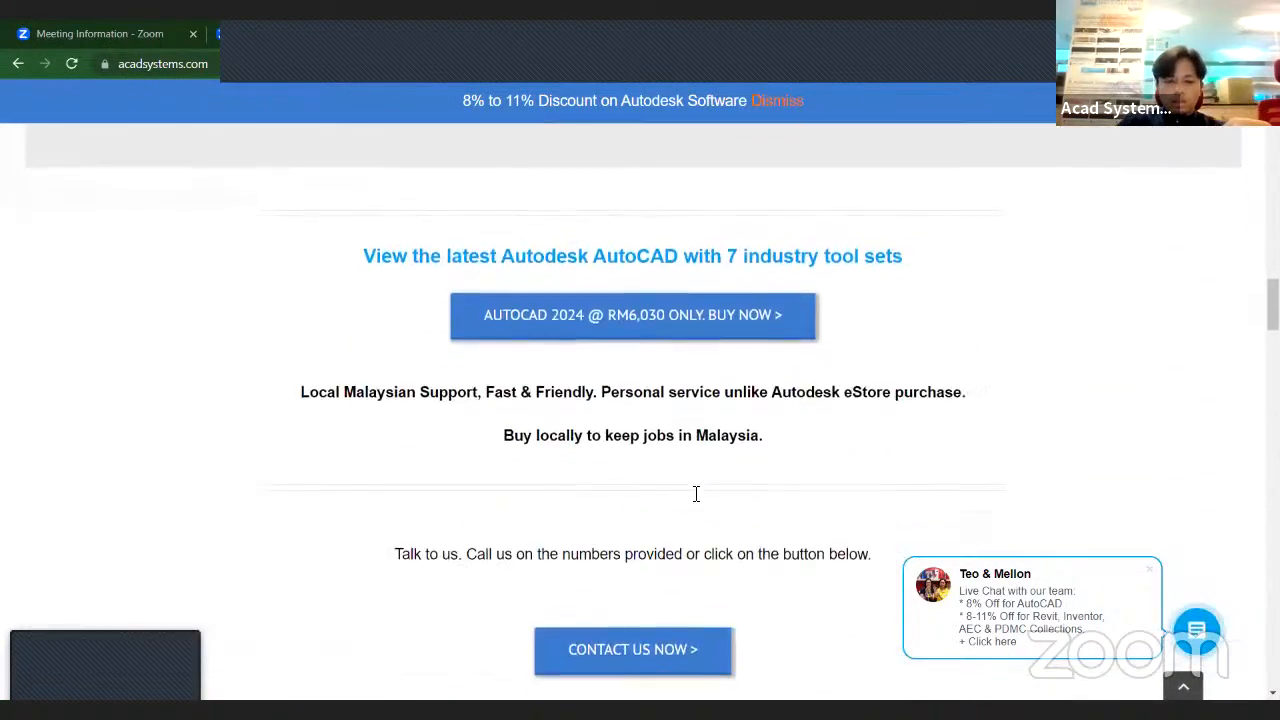
pyautogui.scroll(-4, 695, 492)
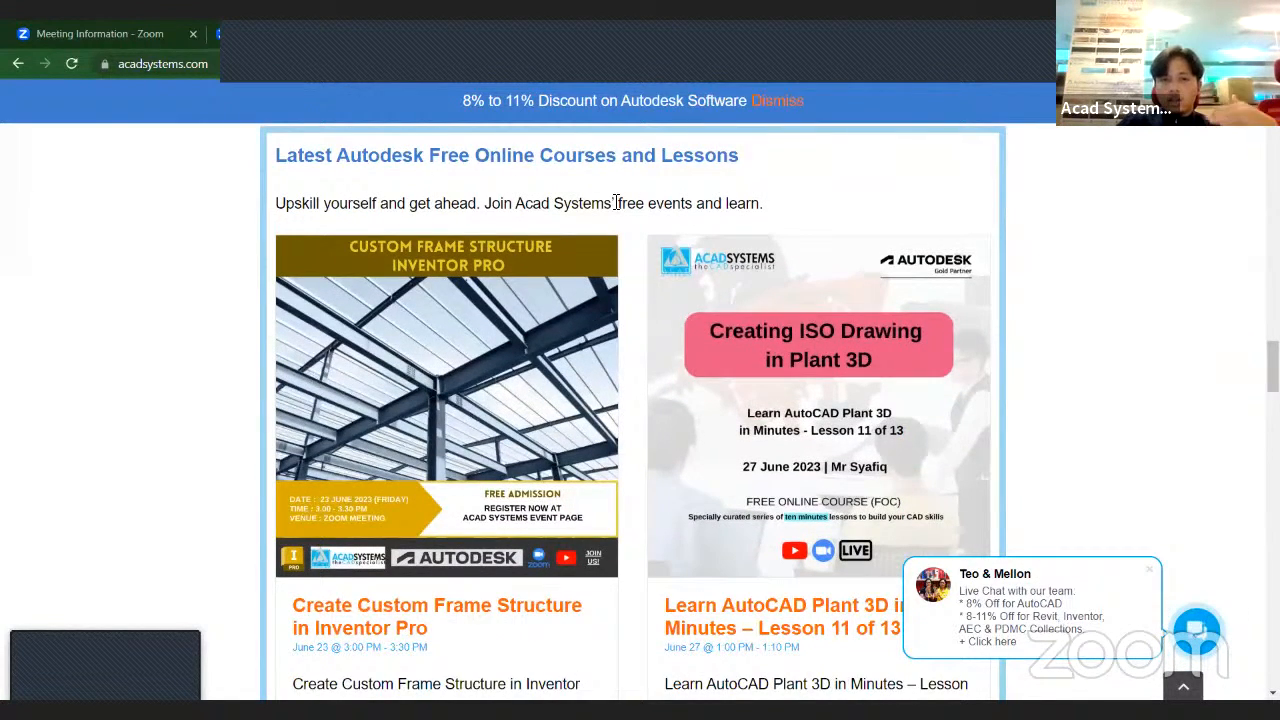
pyautogui.scroll(-3, 823, 357)
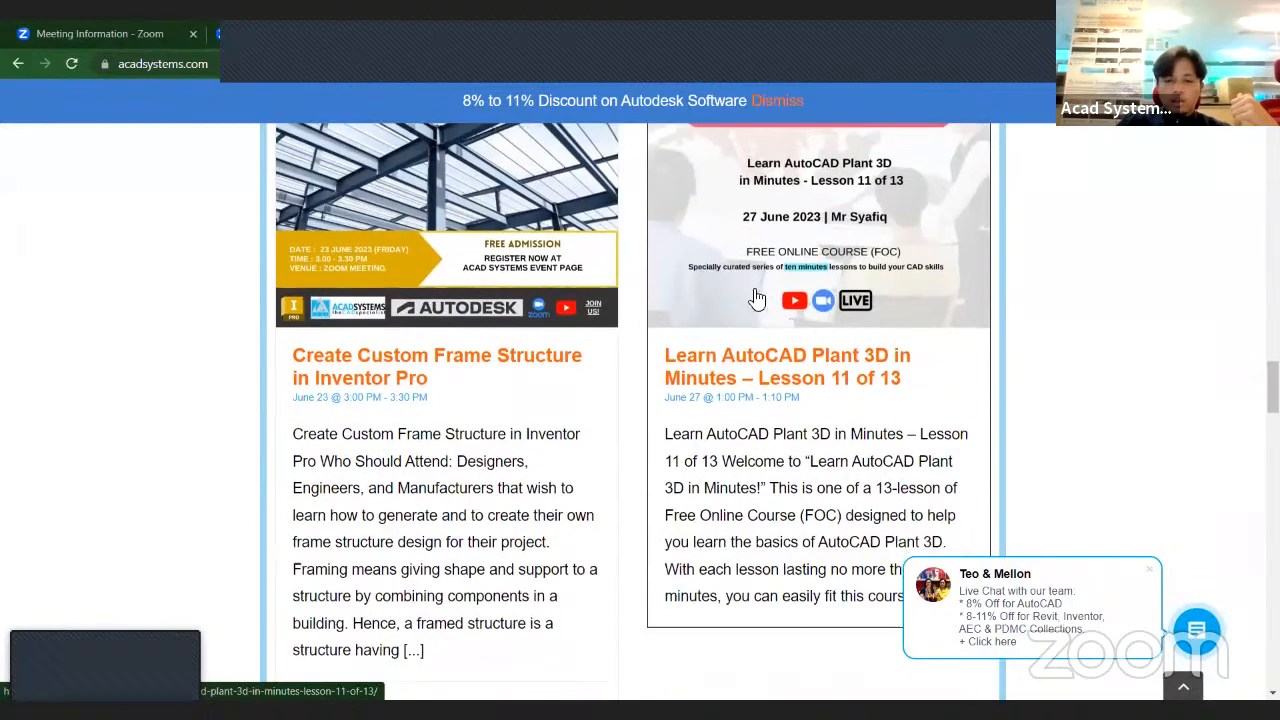
pyautogui.scroll(-6, 823, 357)
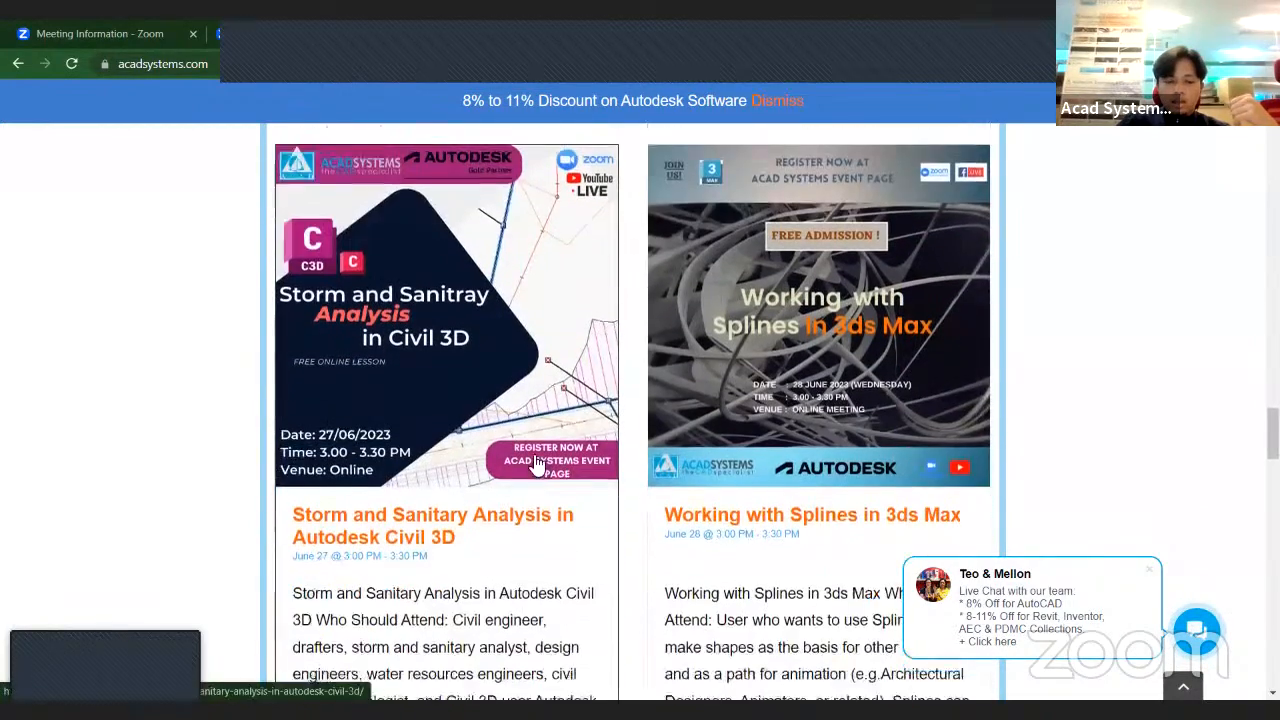
pyautogui.scroll(-1, 664, 500)
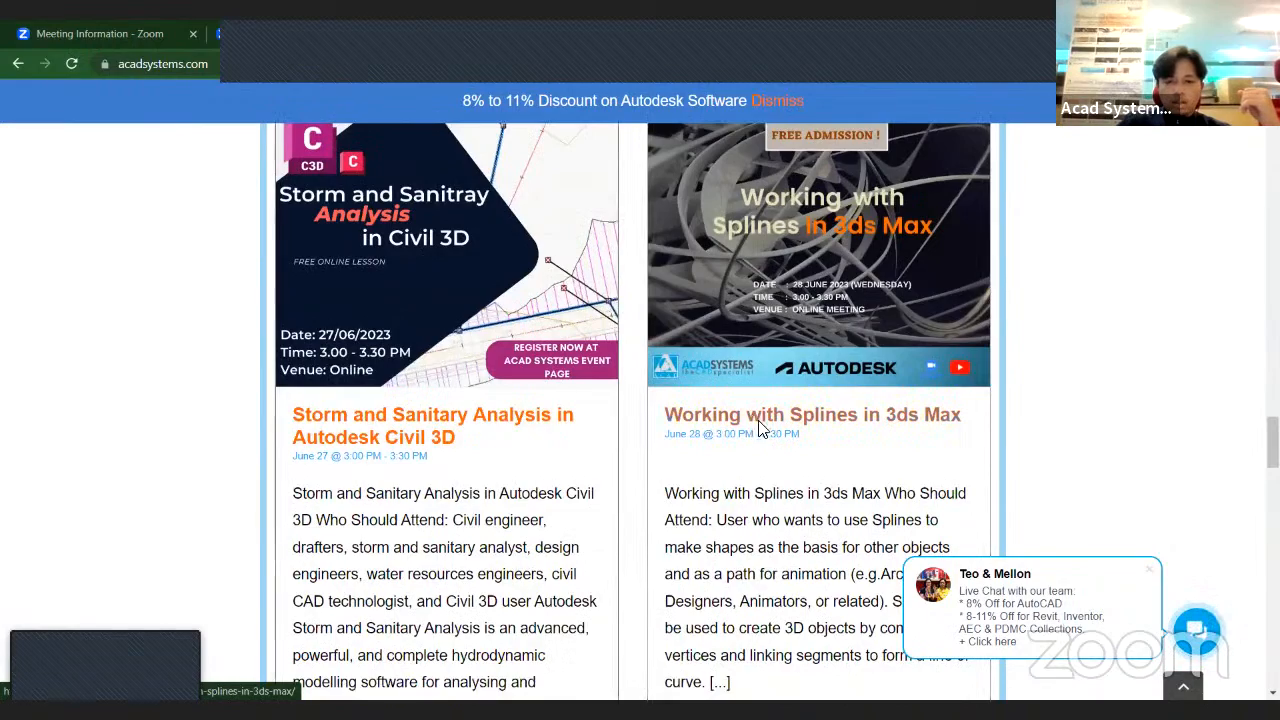
# Open the Working with Splines in 3ds Max event page, view its RSVP section, and return to the homepage.
pyautogui.click(760, 416)
pyautogui.scroll(-9, 763, 429)
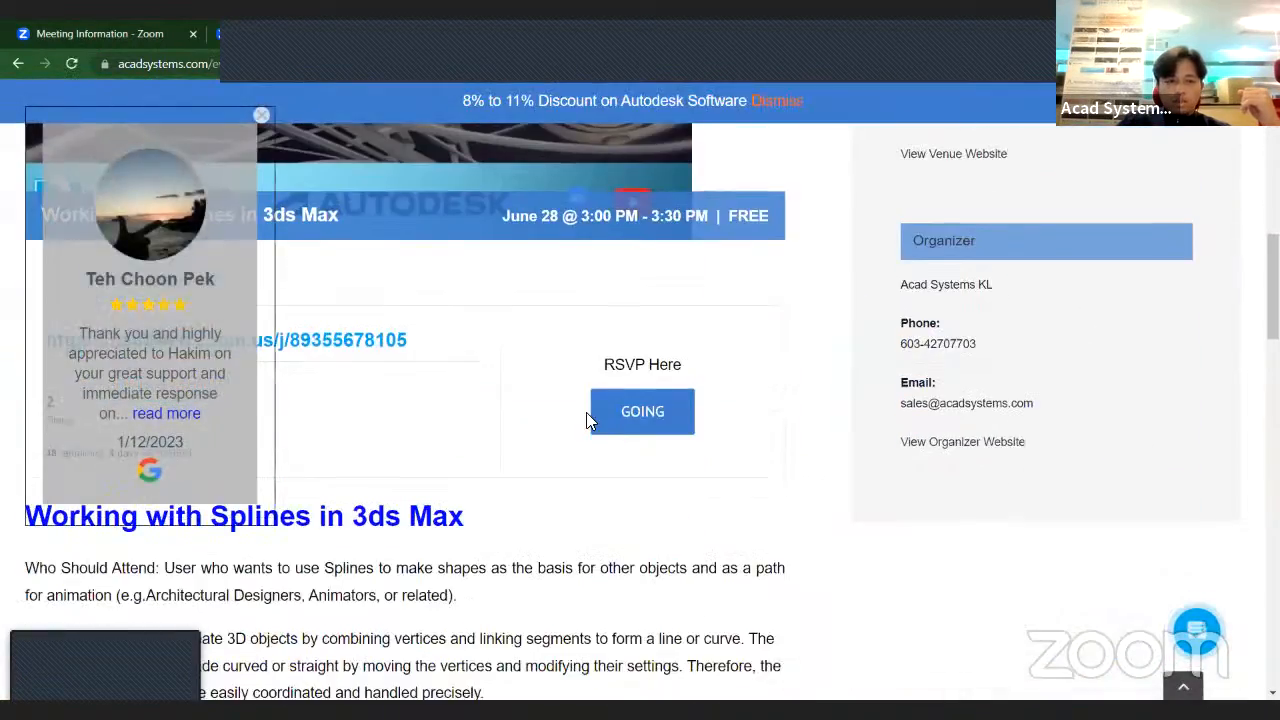
pyautogui.scroll(6, 672, 474)
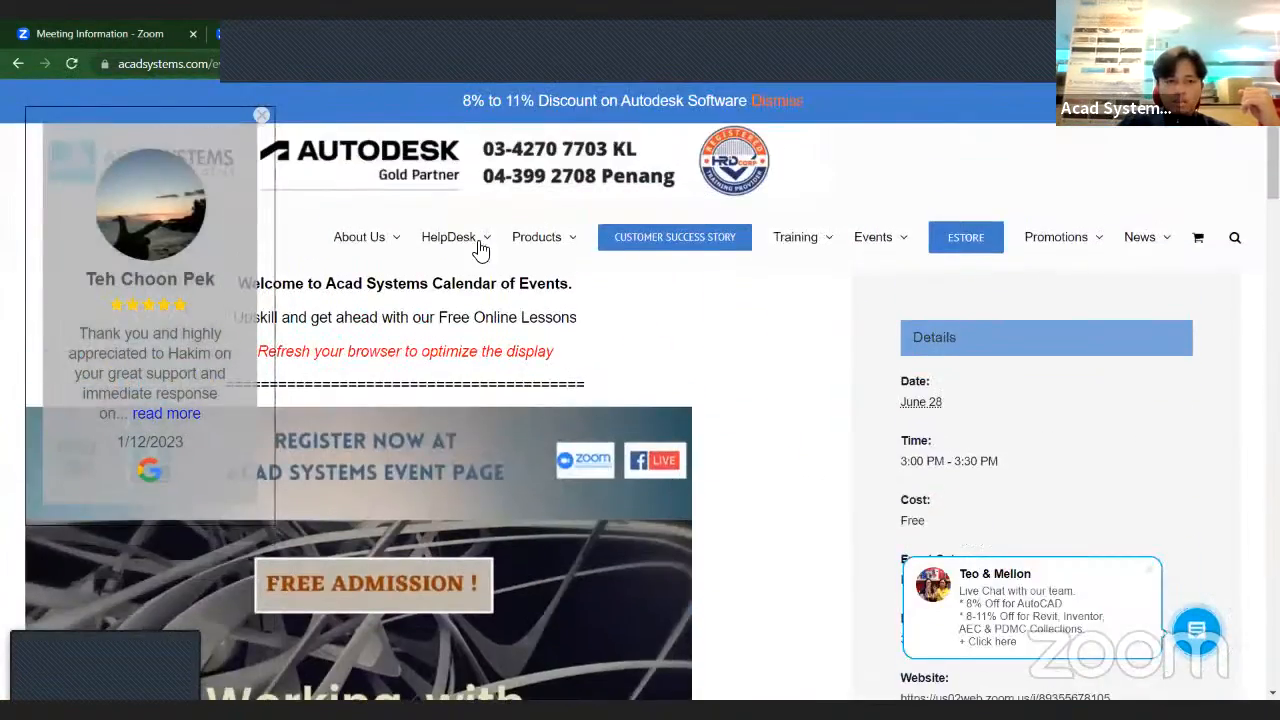
pyautogui.click(18, 63)
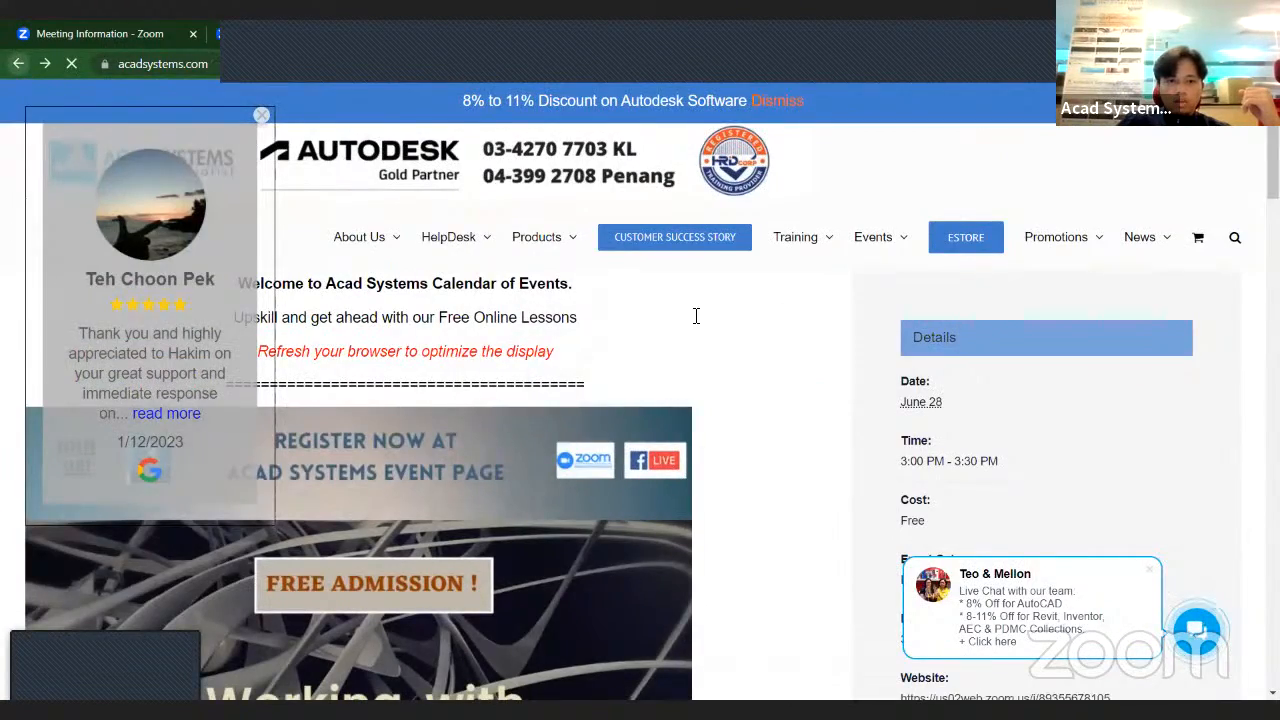
# Look through the rest of the homepage, including its recent posts, upcoming events and calendar of events sections.
pyautogui.scroll(-7, 696, 310)
pyautogui.scroll(-15, 697, 312)
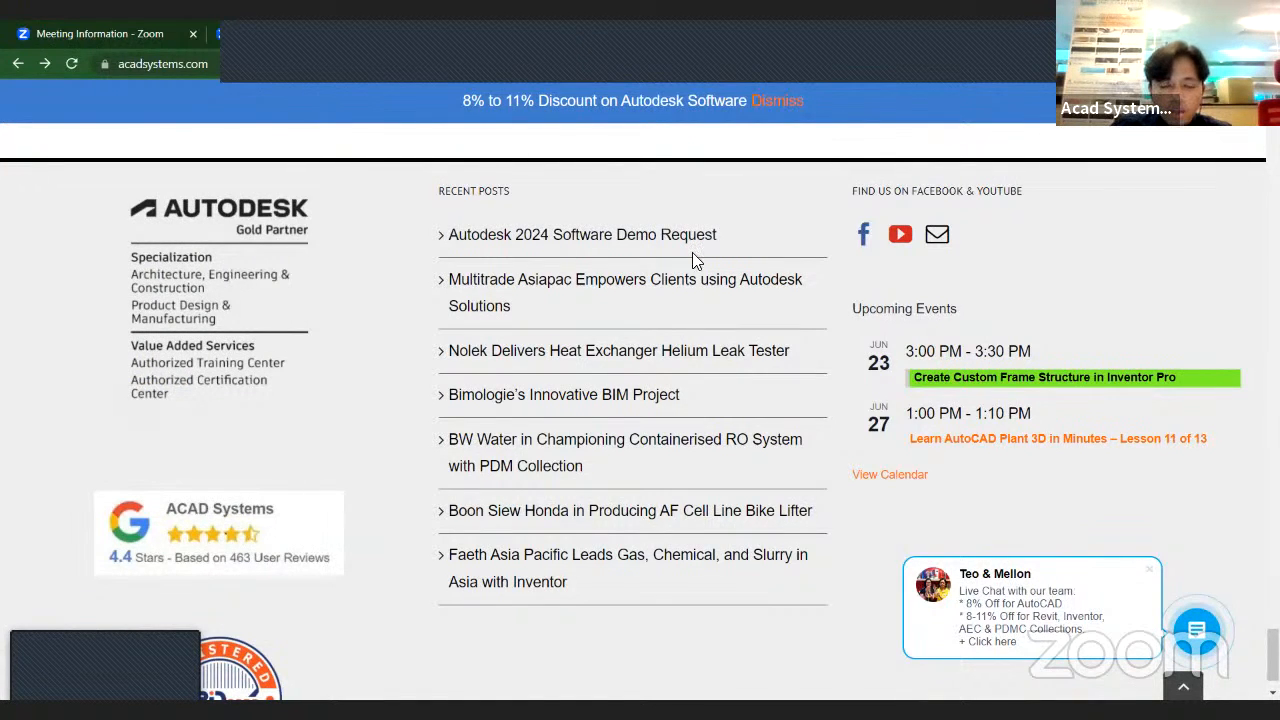
pyautogui.scroll(10, 690, 246)
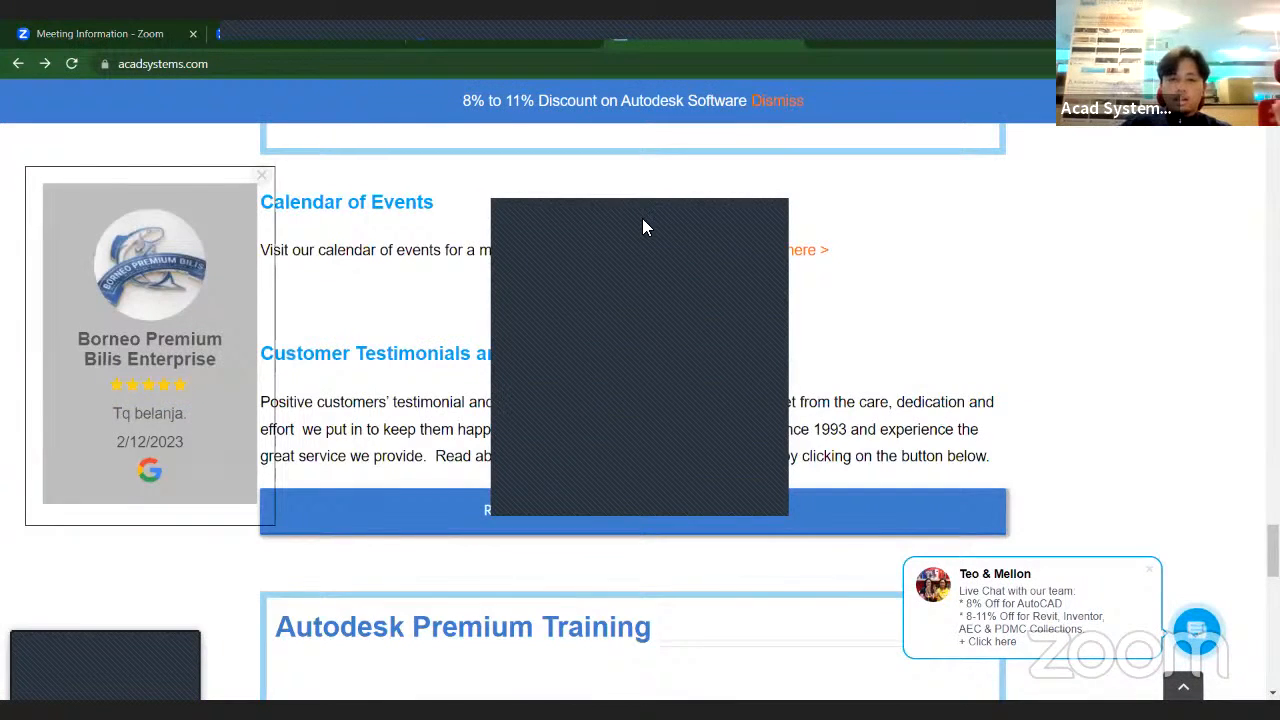